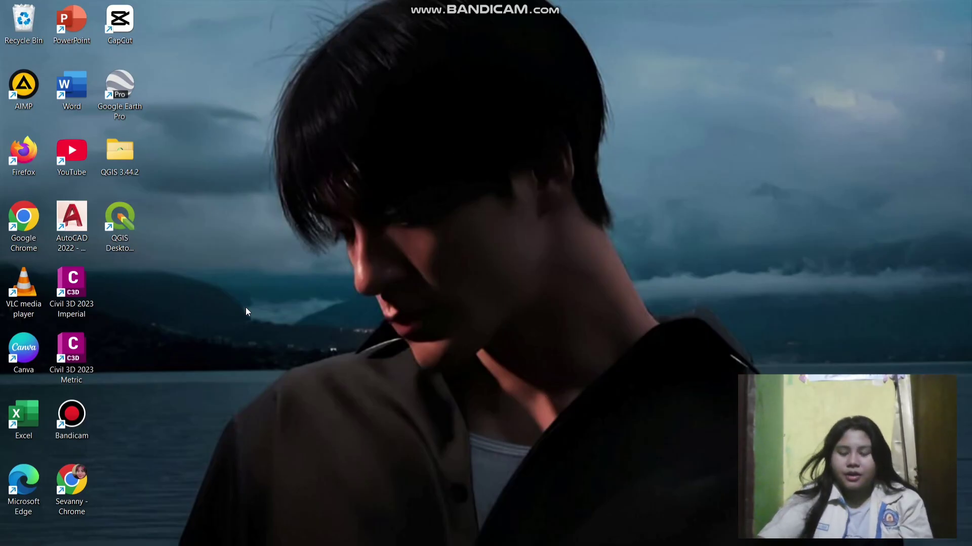
Step: Switch to Google Earth Pro and set its interface language to Bahasa Indonesia in the program options
mouse_move(434, 543)
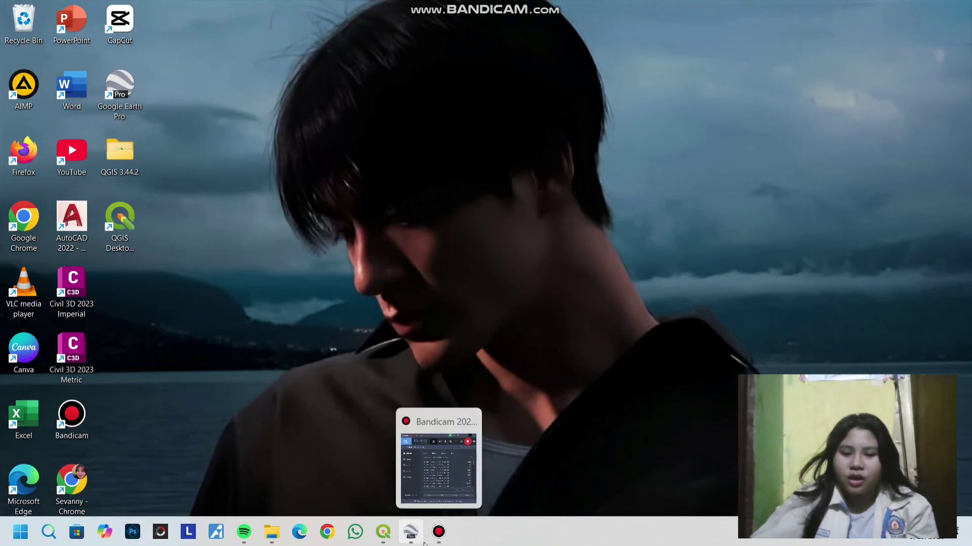
click(410, 532)
mouse_move(806, 432)
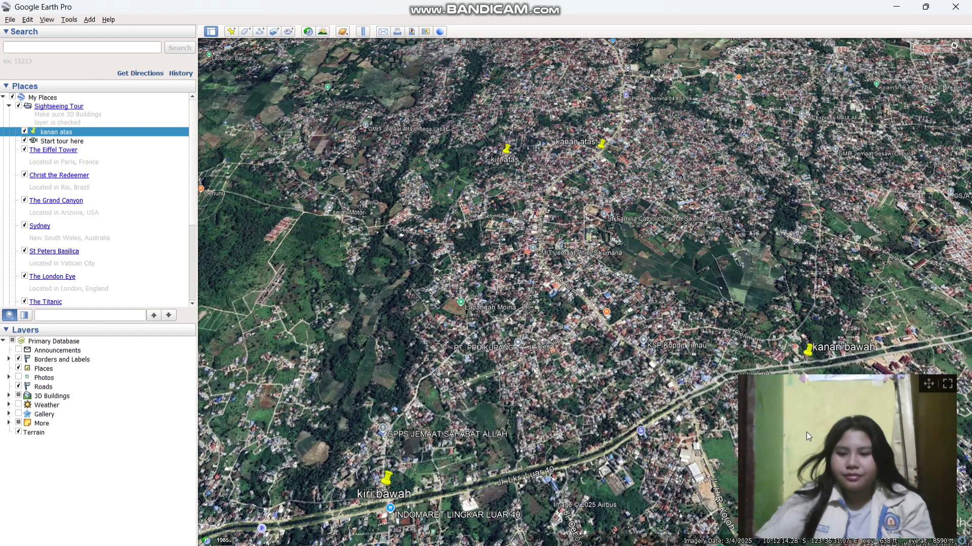
drag(927, 384, 931, 255)
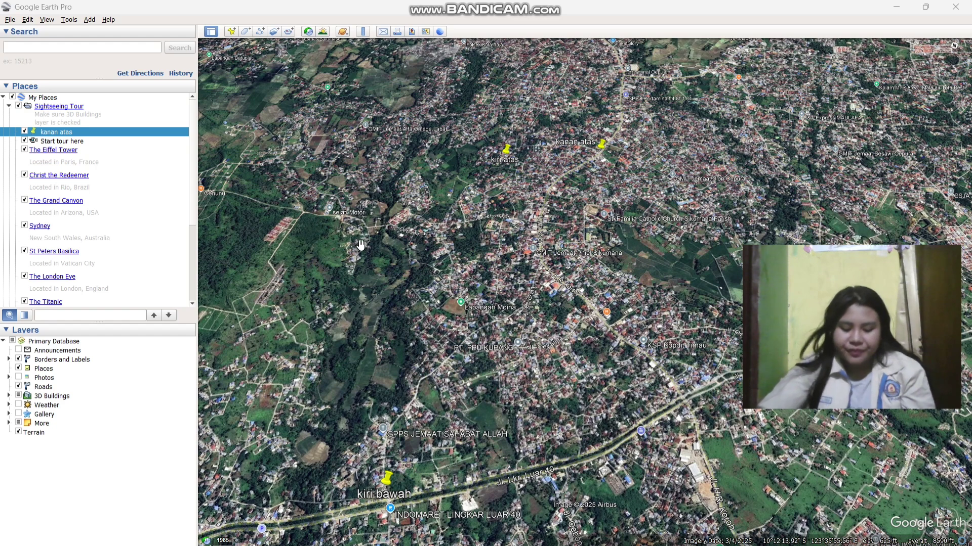
click(69, 19)
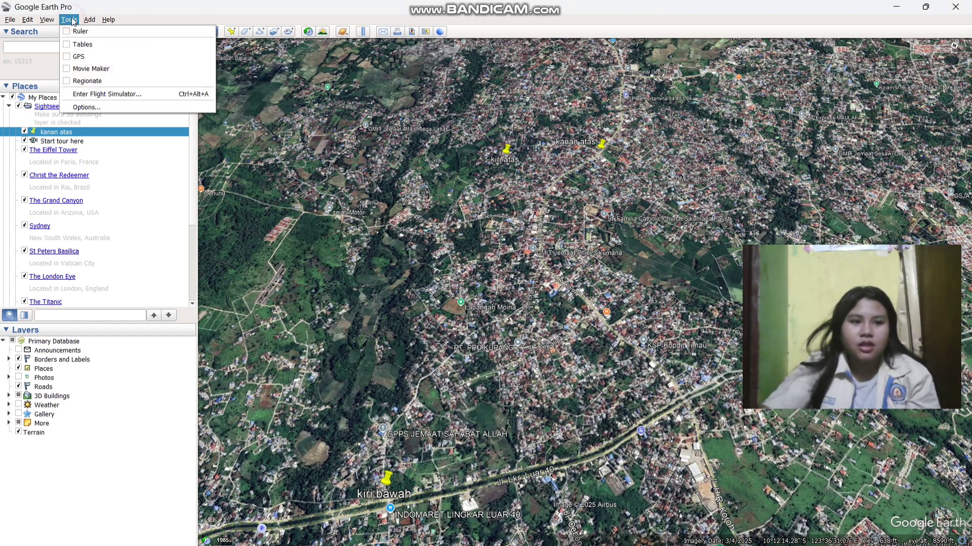
click(85, 106)
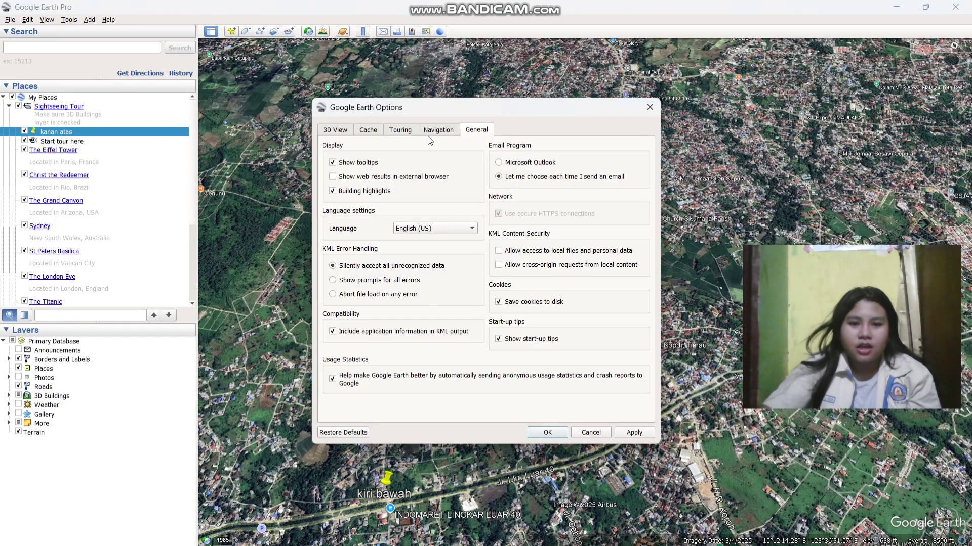
click(481, 129)
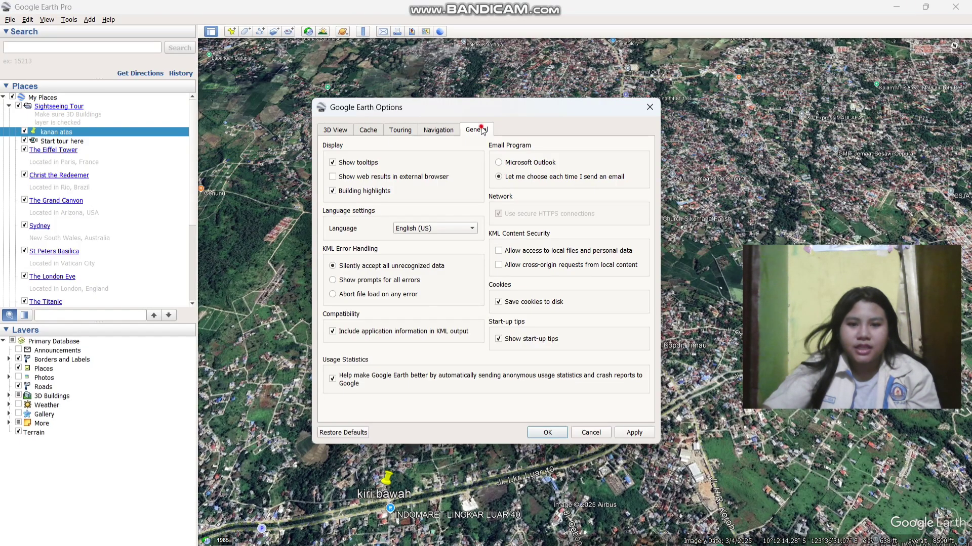
click(444, 230)
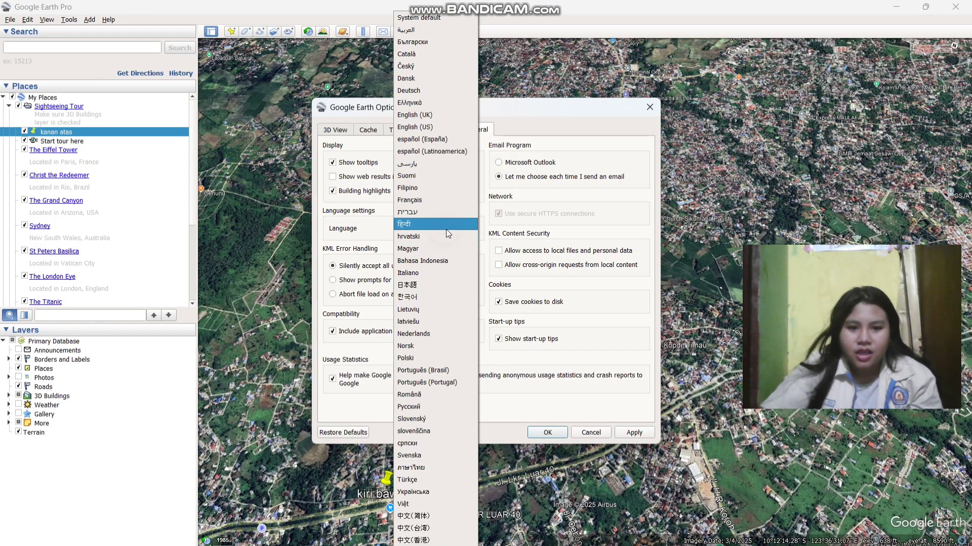
click(447, 260)
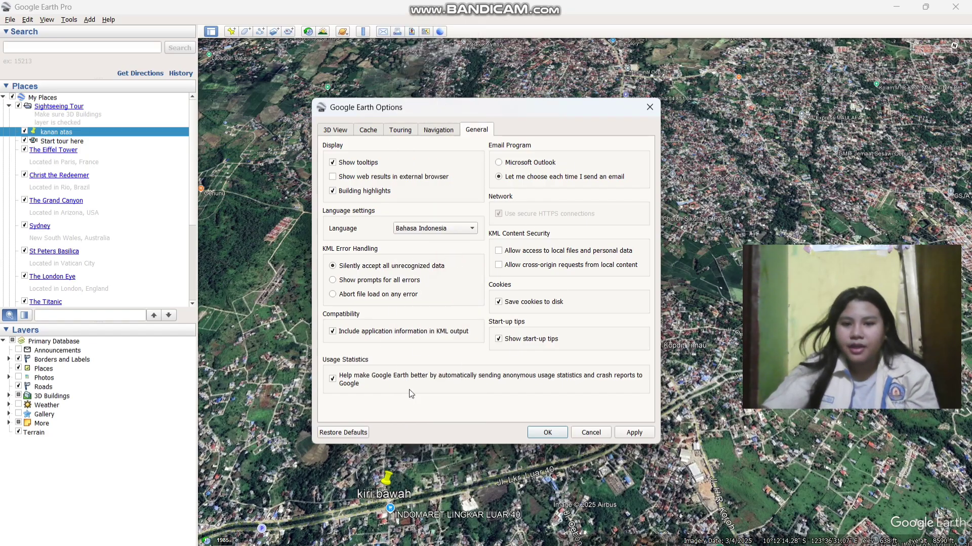
Step: Set the latitude/longitude display to Universal Transverse Mercator and save the changed options
click(338, 133)
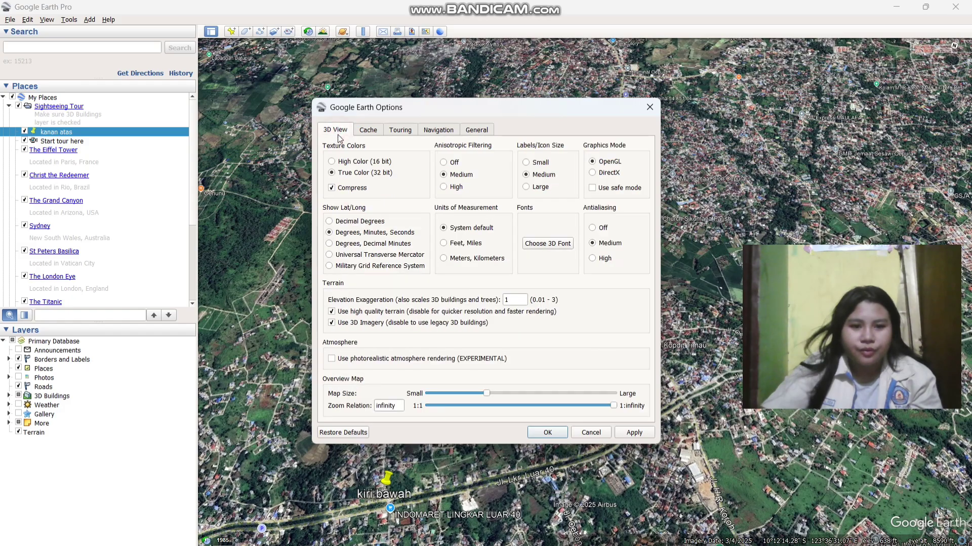
click(337, 256)
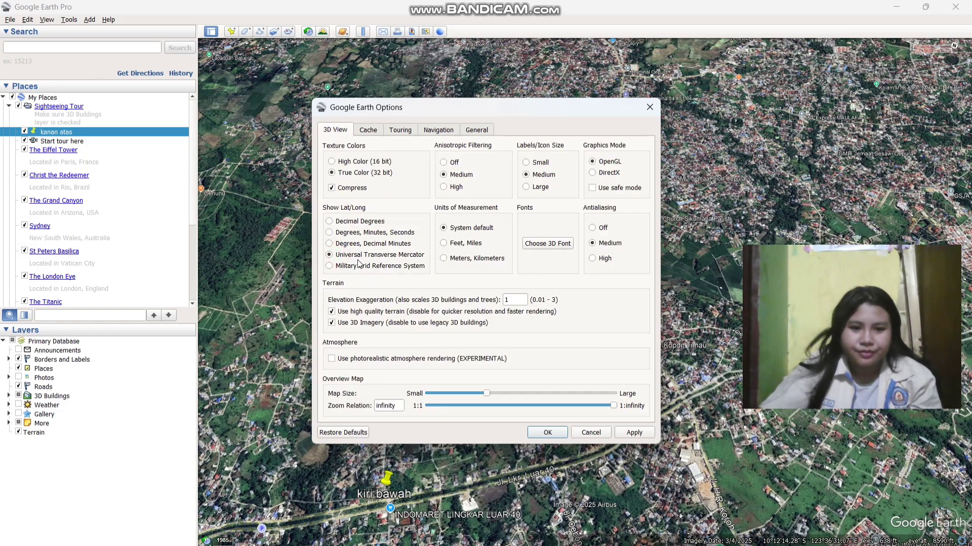
click(548, 433)
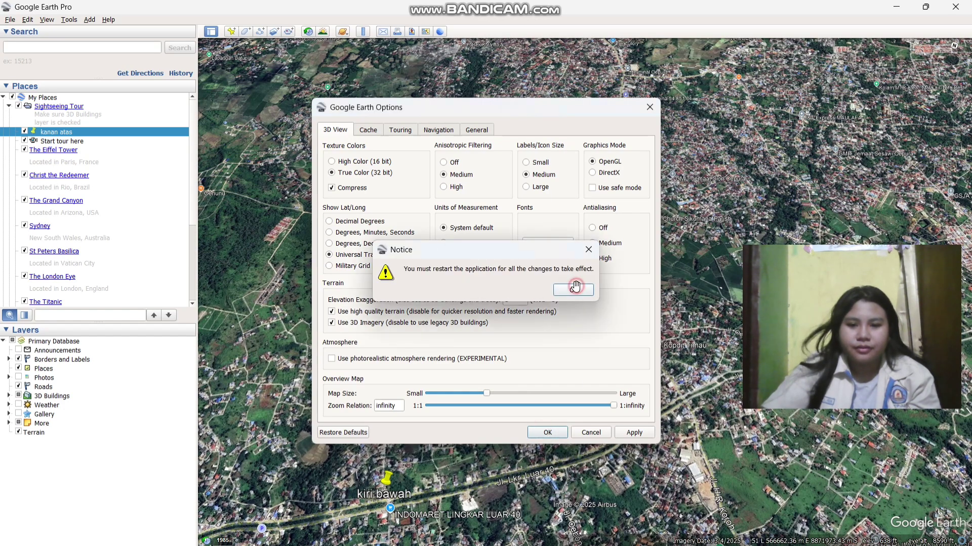
click(573, 289)
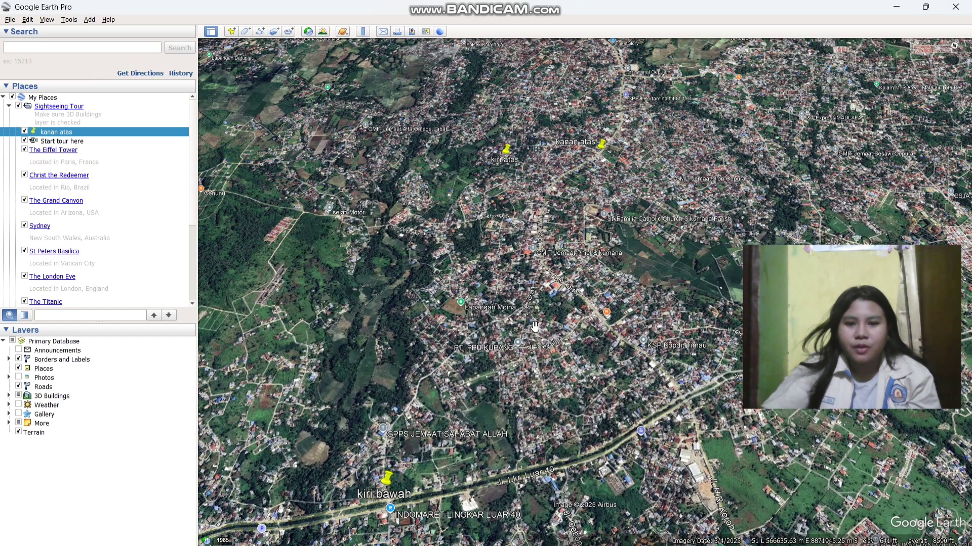
mouse_move(850, 264)
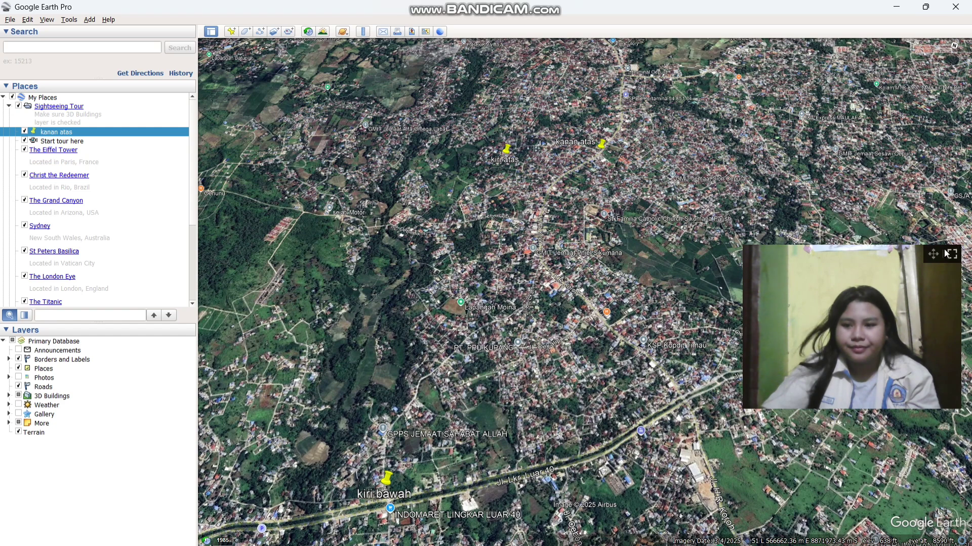
drag(933, 254, 924, 364)
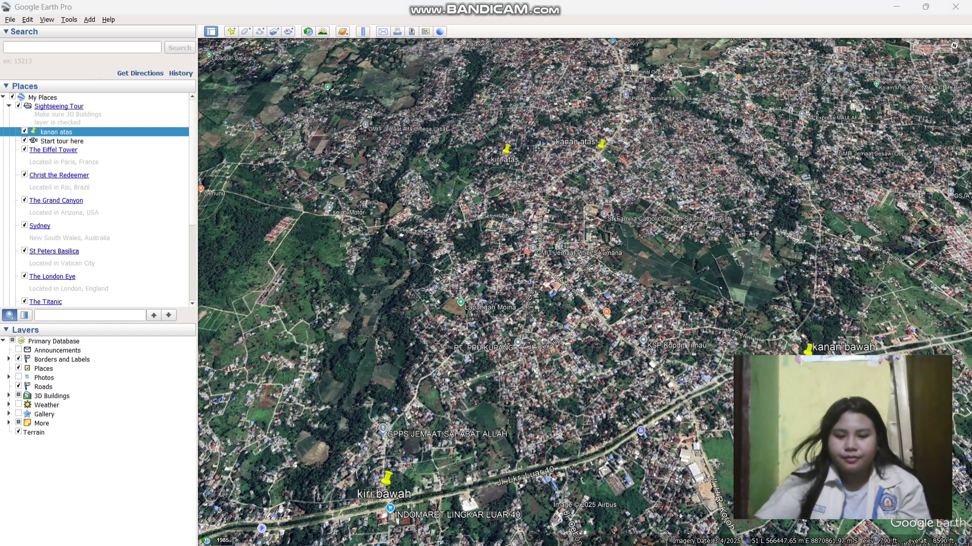
click(894, 10)
right_click(414, 245)
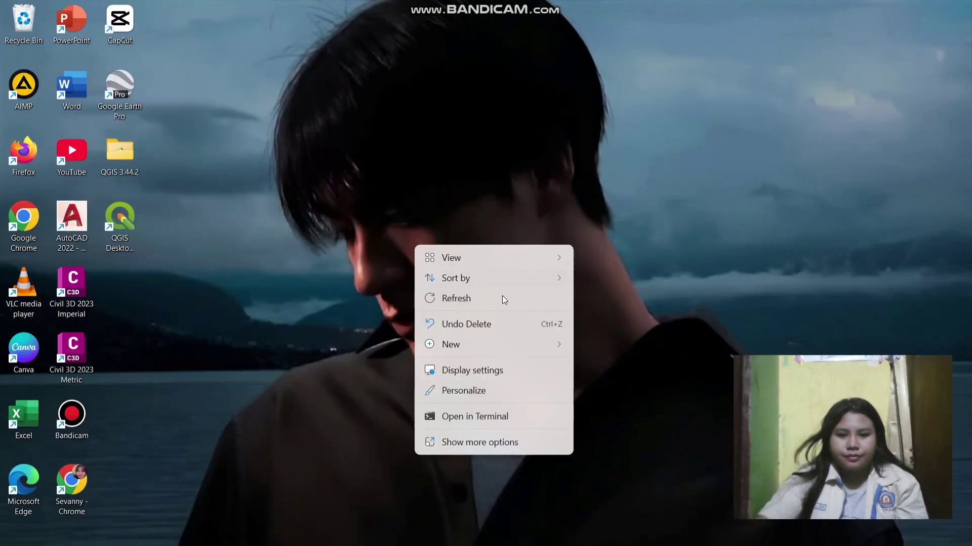
click(500, 297)
Step: Switch to the restarted Google Earth Pro and search for the place "sikumana"
key(alt+Tab)
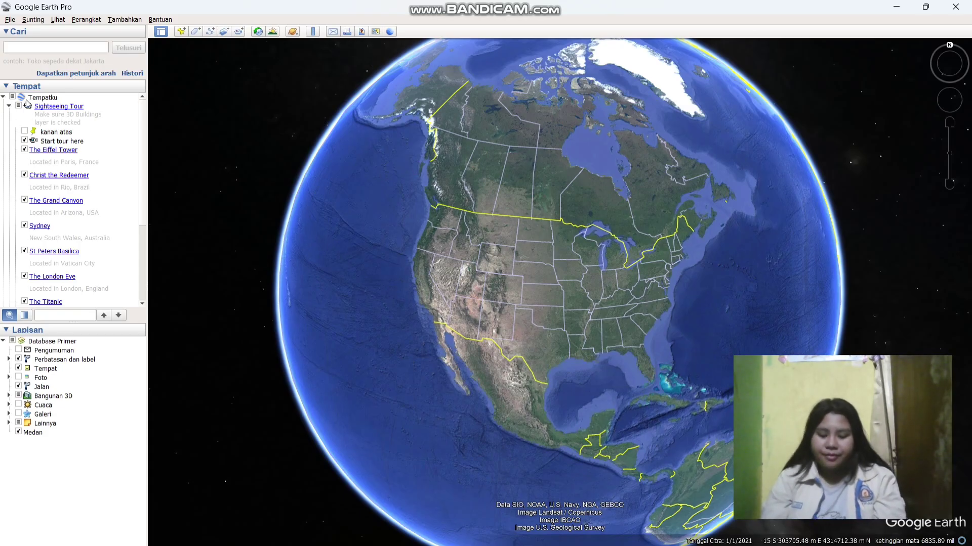
click(62, 48)
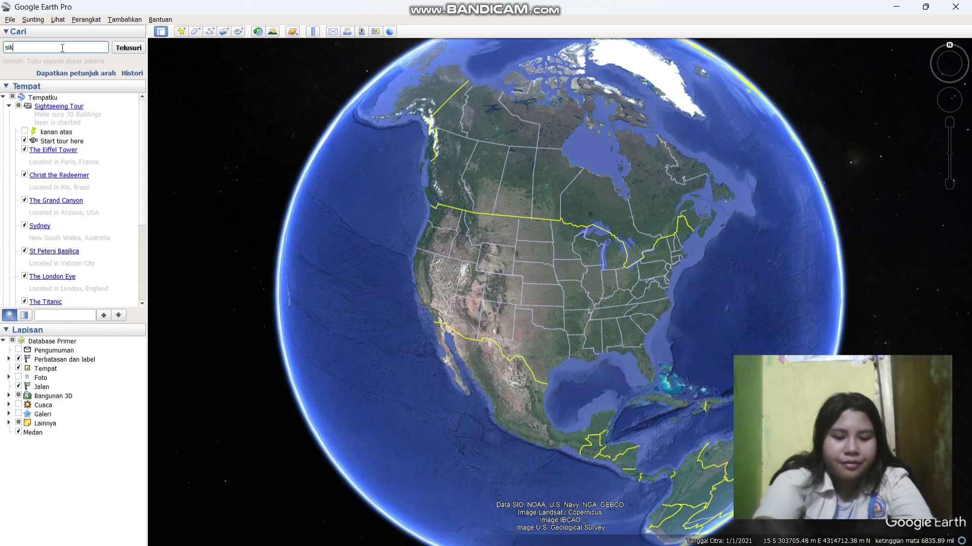
text(sikumana)
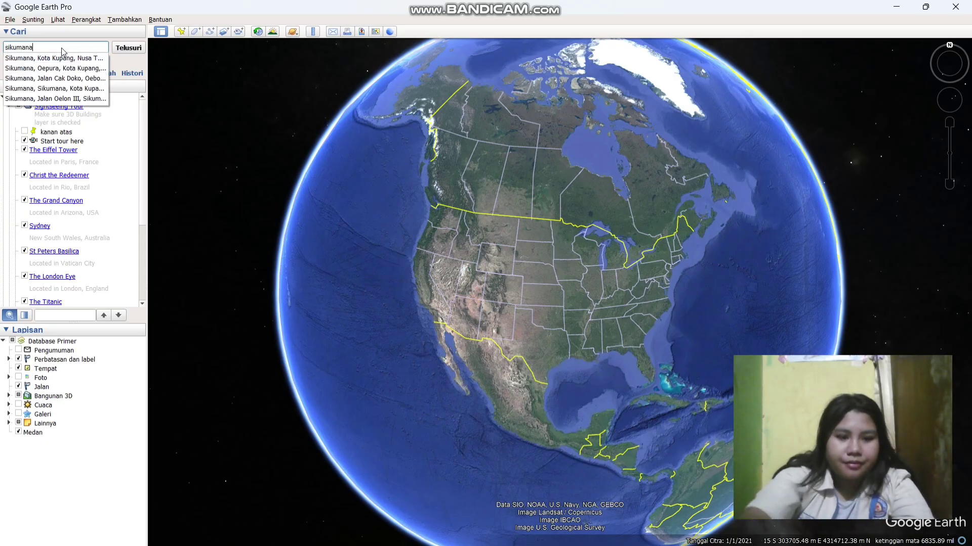
key(Return)
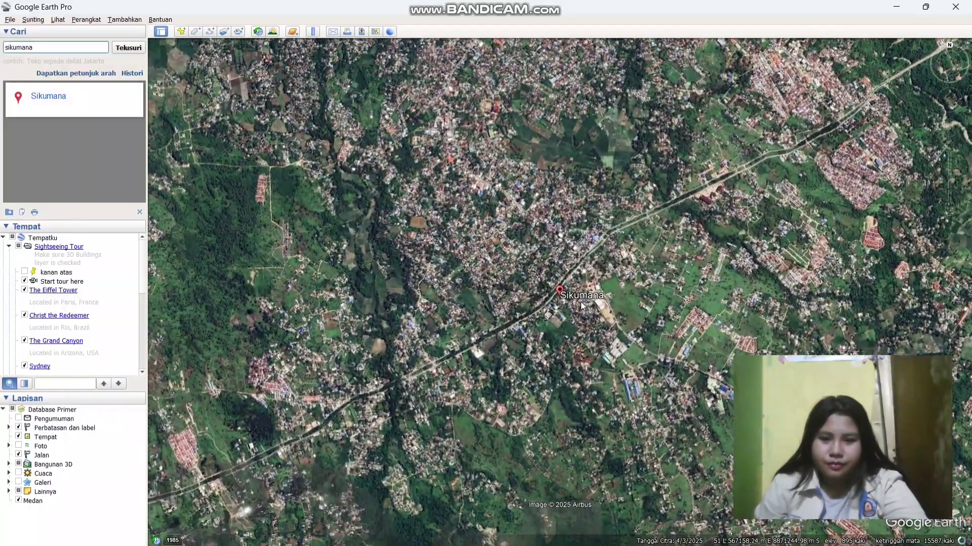
Step: Add a placemark named "kanan atas" at the road junction beside Dunia Laundry in Sikumana
scroll(585, 294, up, 3)
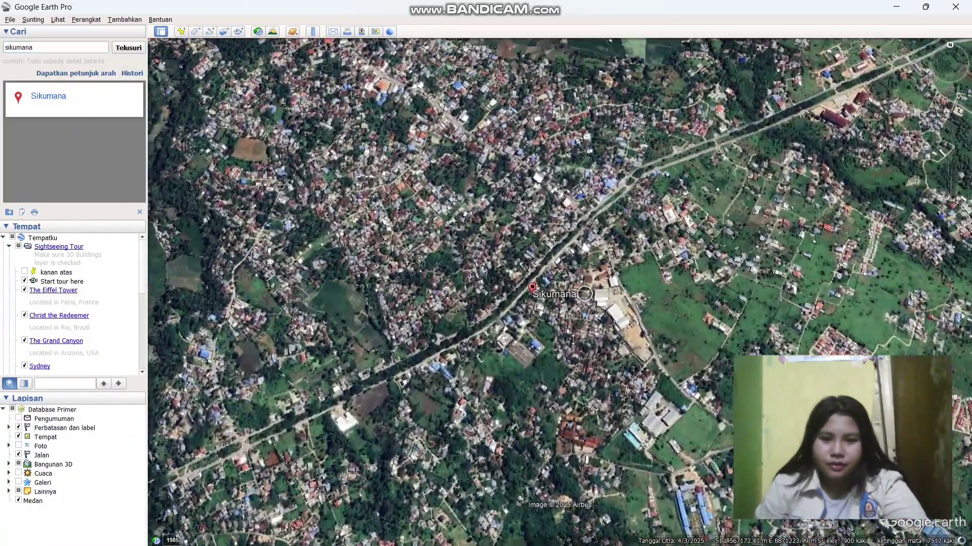
drag(572, 340, 628, 311)
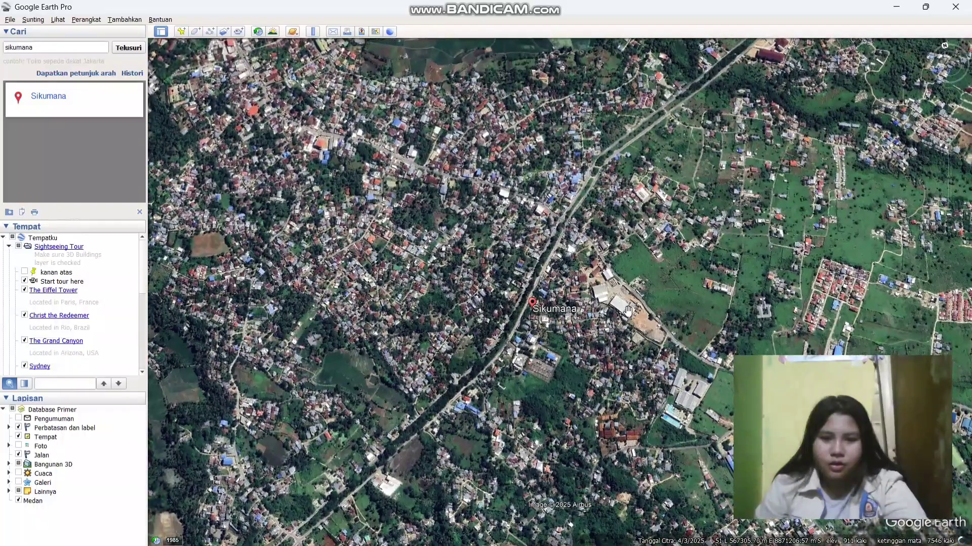
drag(548, 279, 591, 332)
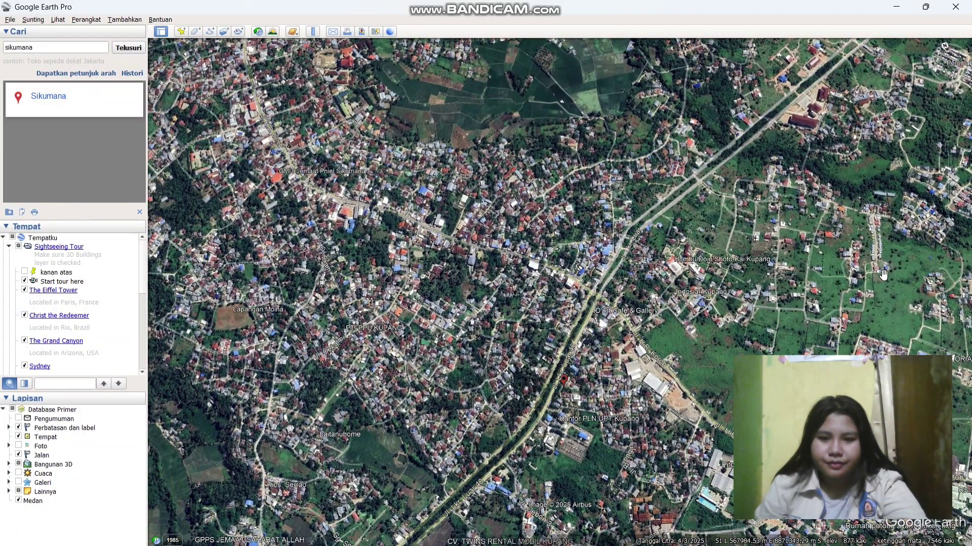
scroll(667, 245, down, 2)
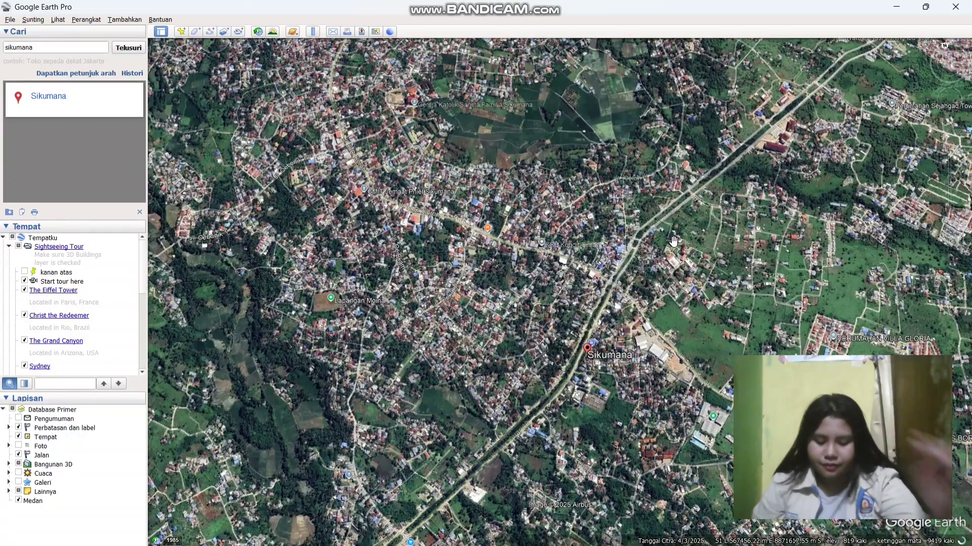
scroll(465, 307, up, 5)
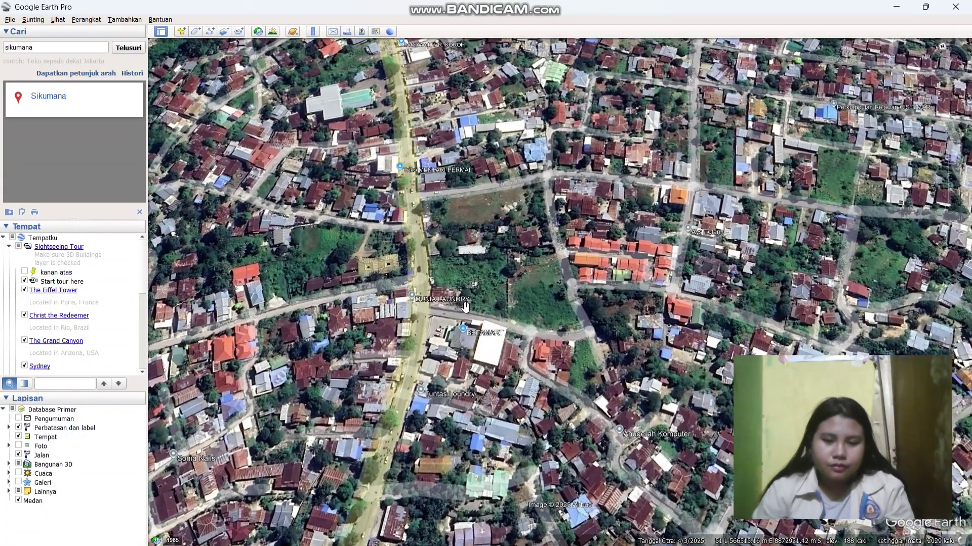
drag(465, 306, 575, 232)
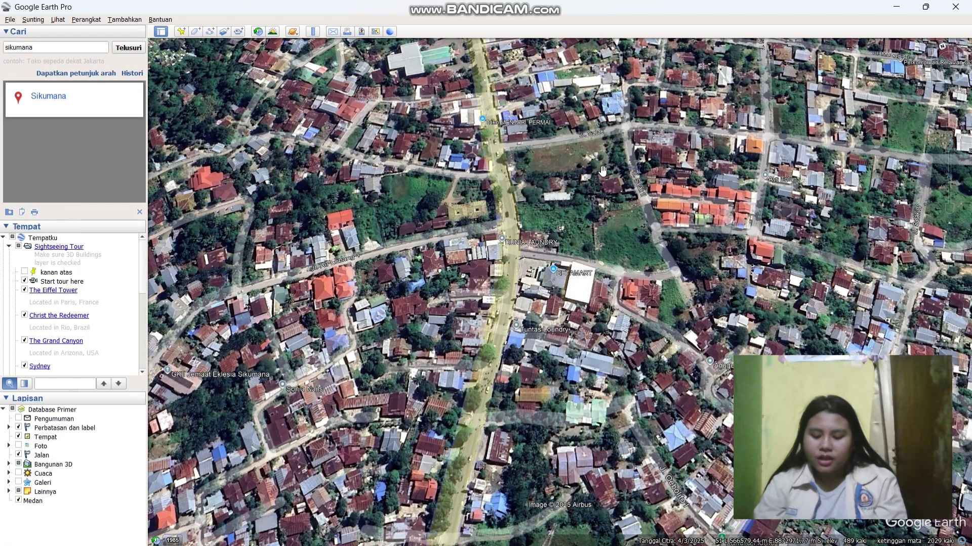
key(r)
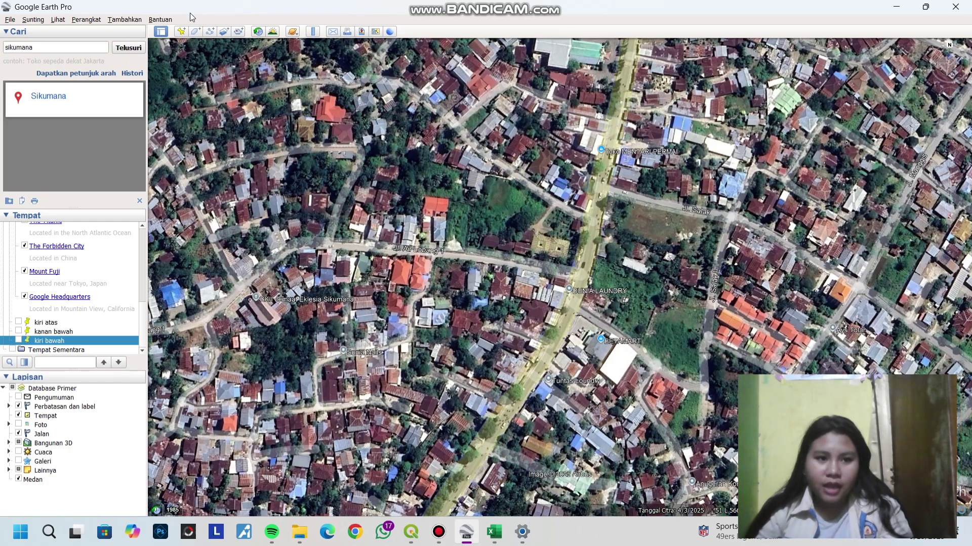
click(181, 32)
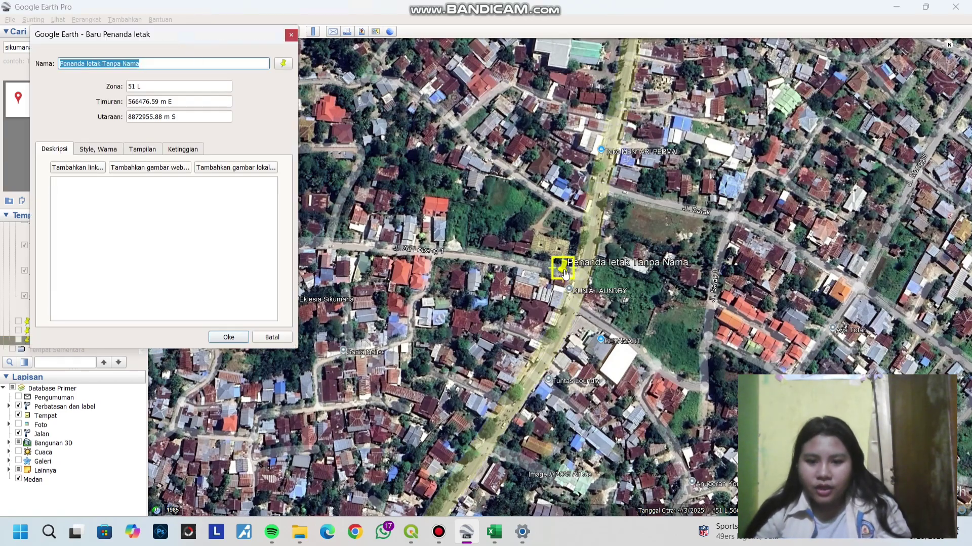
drag(560, 285, 570, 293)
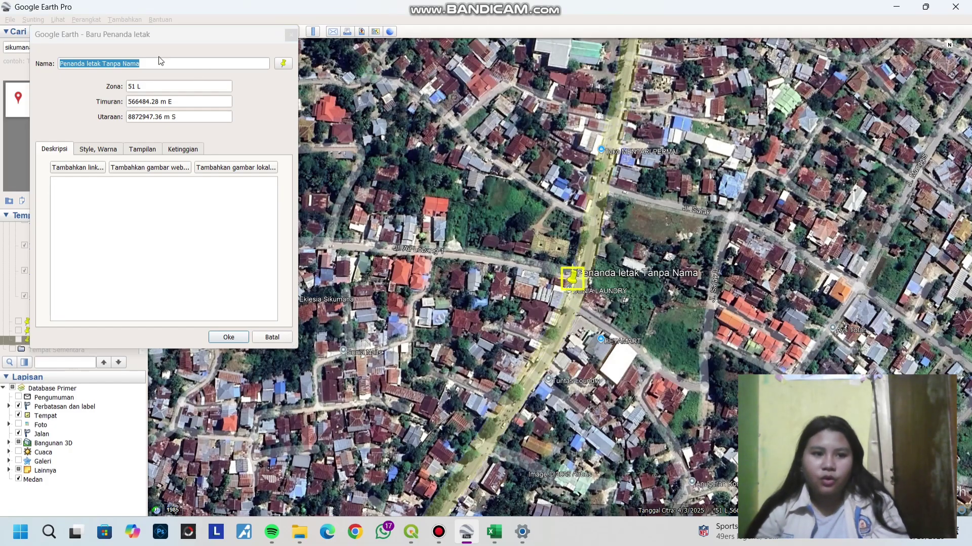
drag(154, 61, 59, 74)
text(kanan atas)
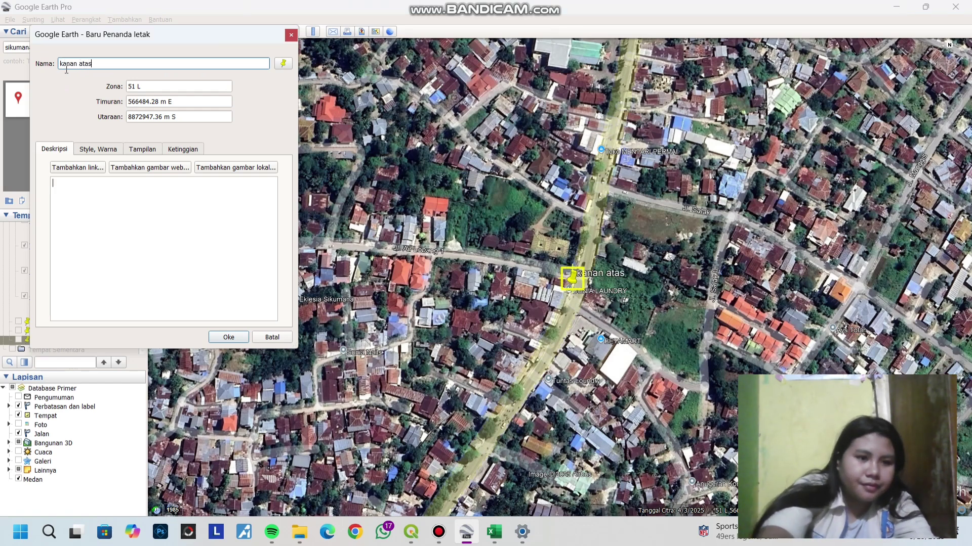
Step: Copy the placemark's easting 566484.28 without its unit and paste it into cell B2 of the Excel sheet, under x
double_click(159, 103)
key(ctrl+c)
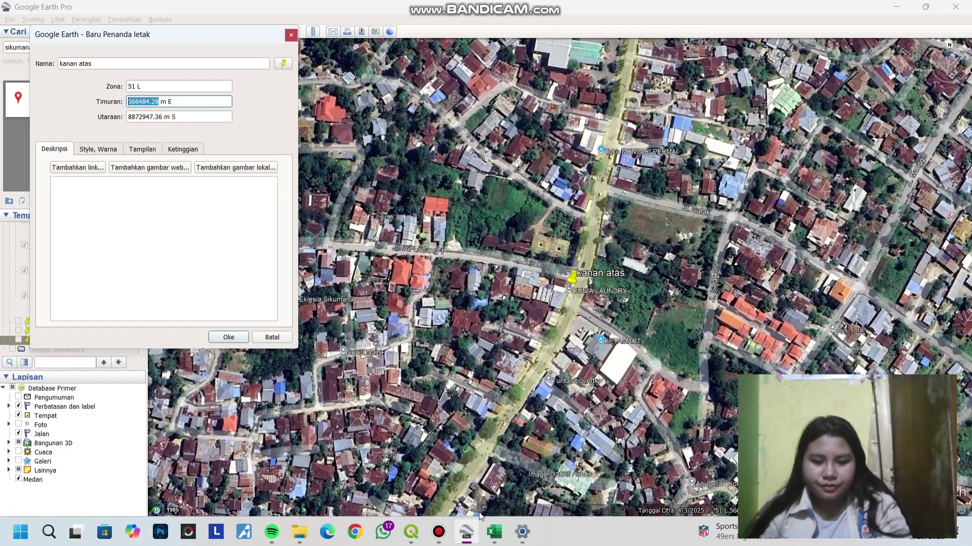
click(495, 532)
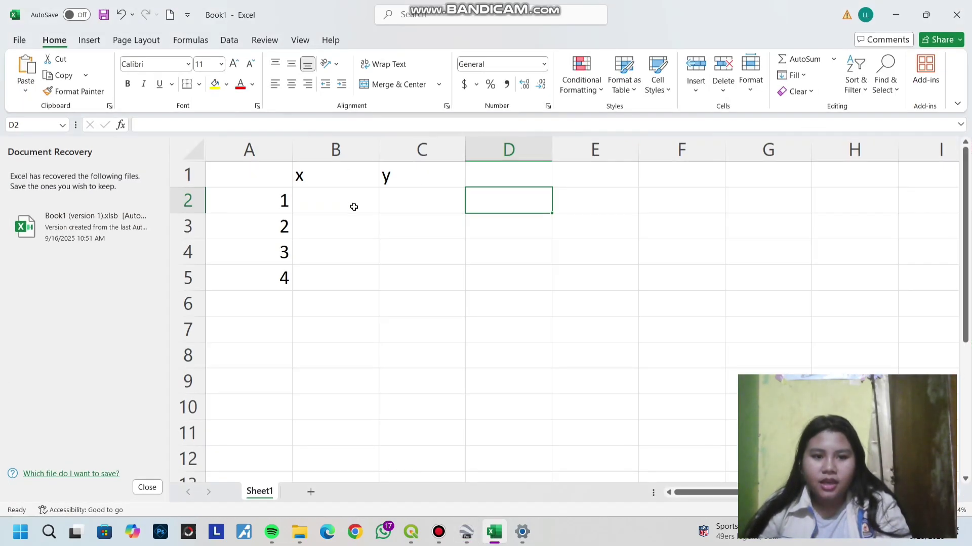
click(354, 206)
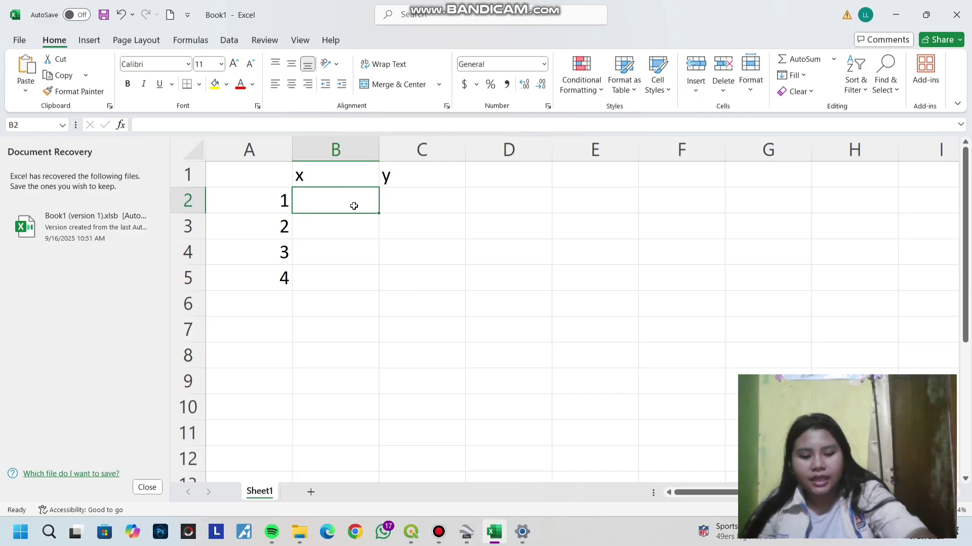
key(ctrl+v)
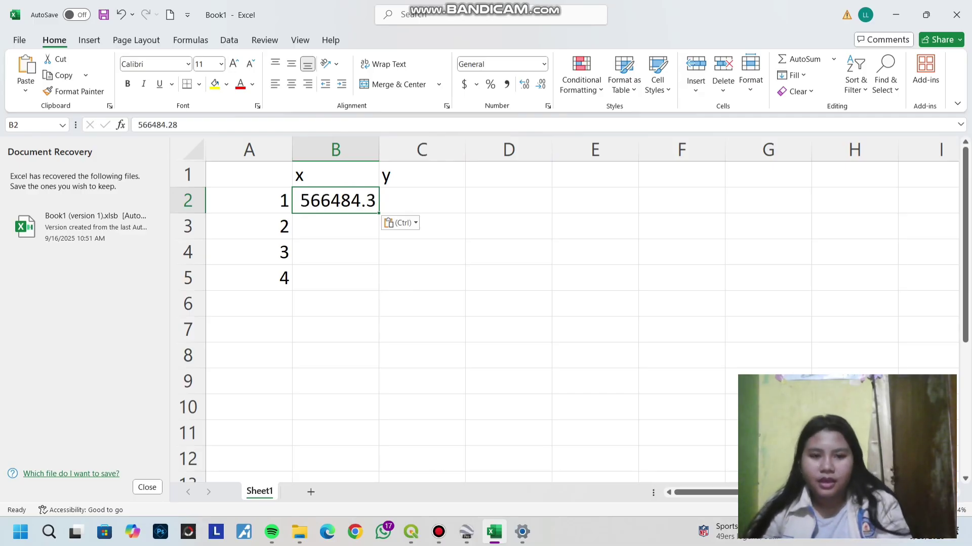
Step: Copy the placemark's northing 8872947.36 without its unit into cell C2 of the Excel sheet, under y, and save the "kanan atas" placemark in Google Earth Pro
click(466, 531)
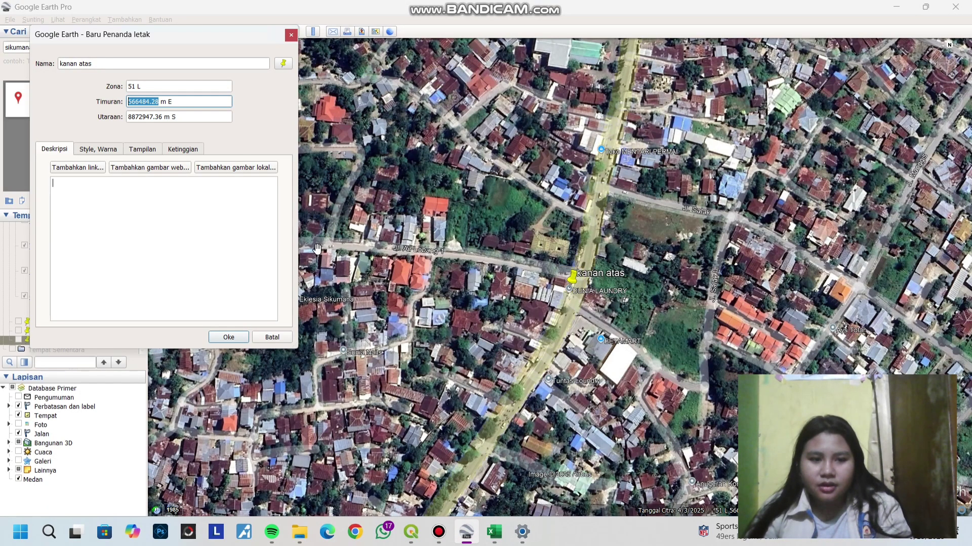
click(165, 118)
key(ctrl+c)
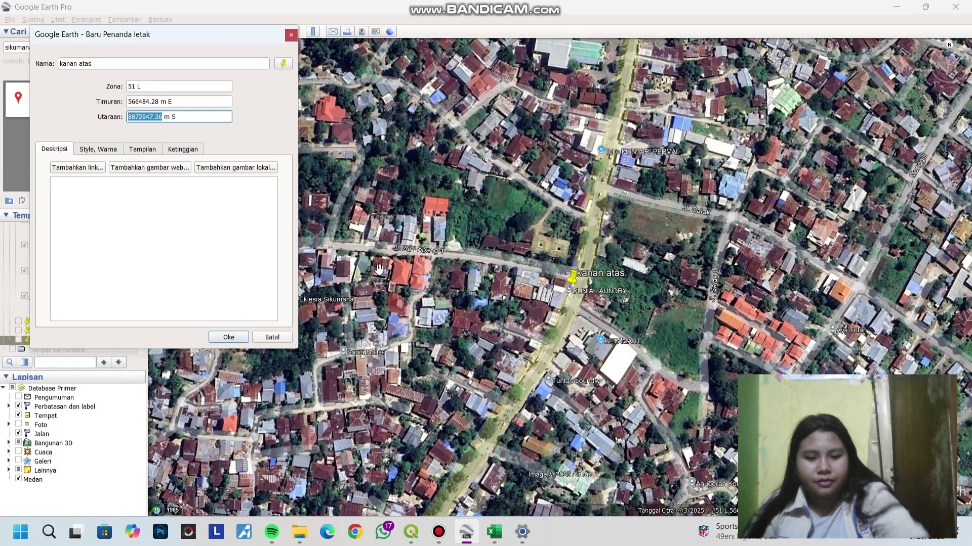
click(494, 532)
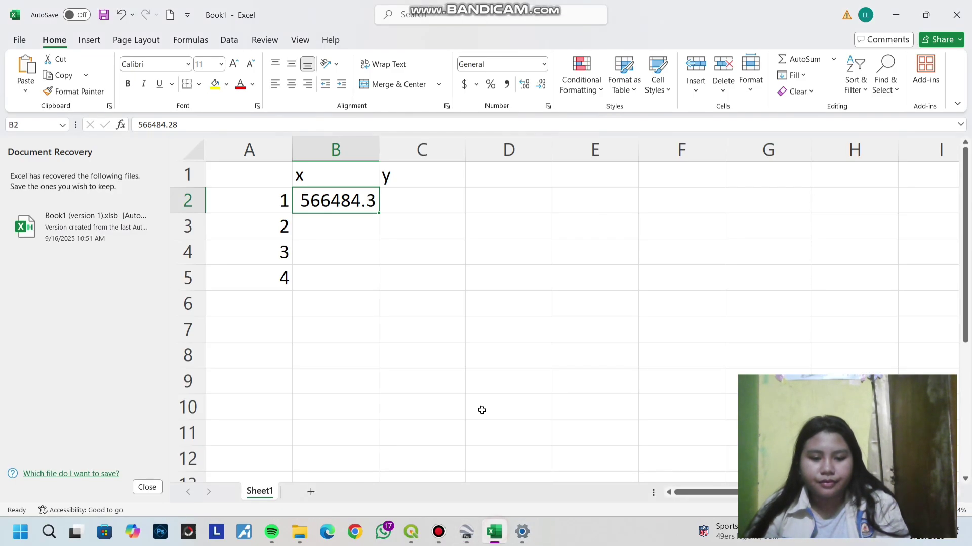
click(407, 208)
key(ctrl+v)
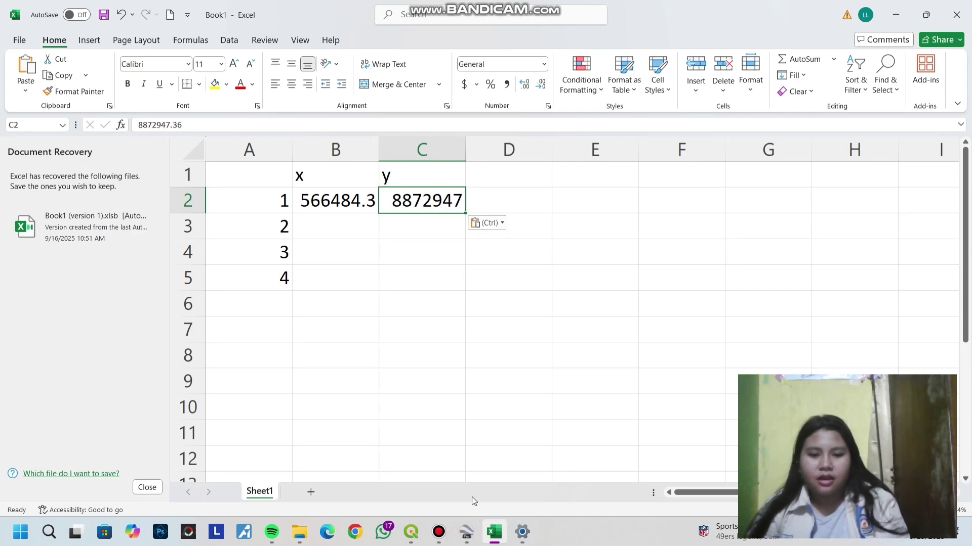
click(464, 535)
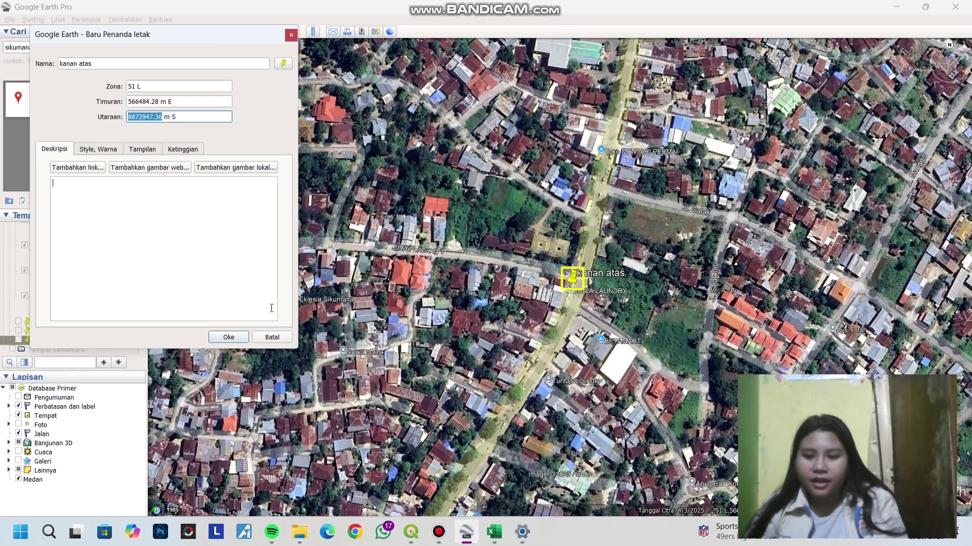
click(234, 337)
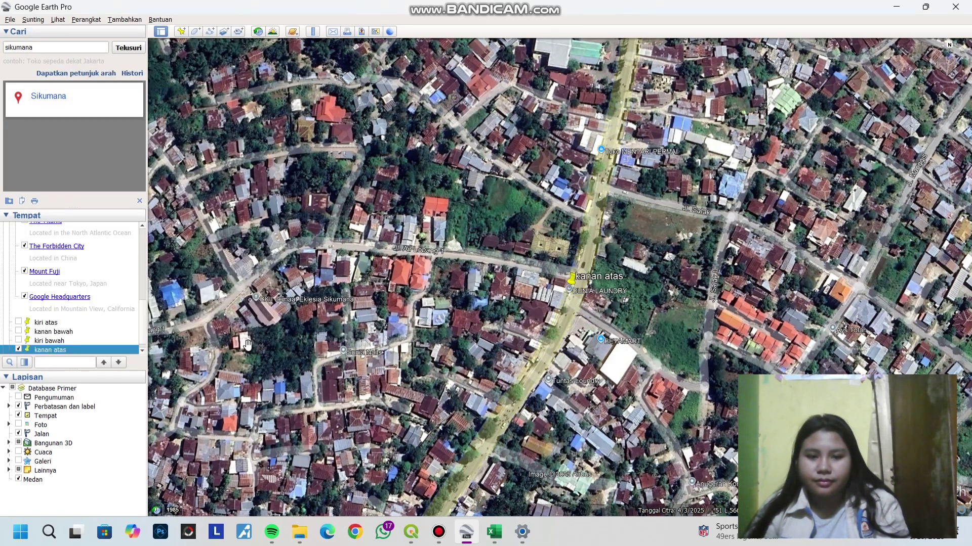
Step: Open the properties of the "kanan atas" placemark and copy its easting 566484.00 without the unit into cell B2 of the Excel sheet
key(alt+Return)
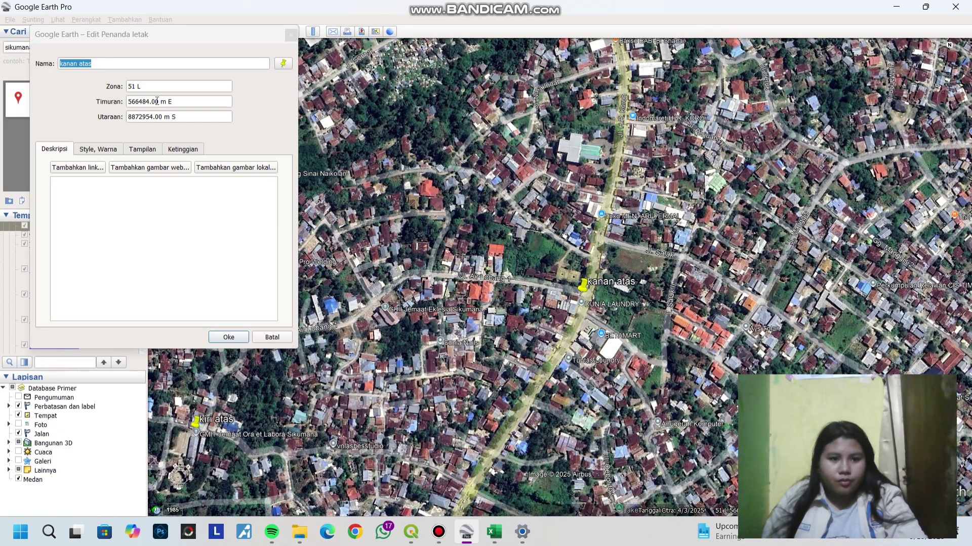
drag(158, 102, 127, 105)
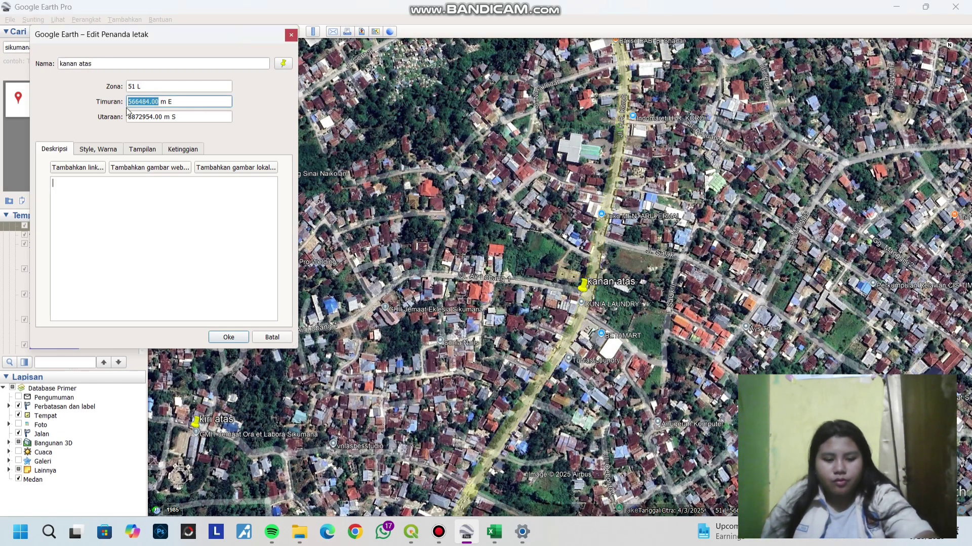
click(494, 531)
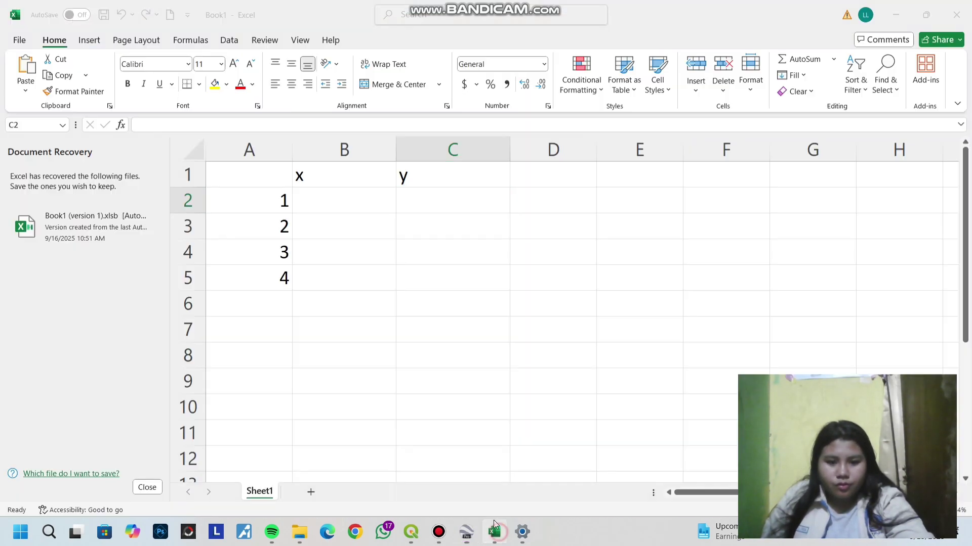
click(334, 208)
text(566484)
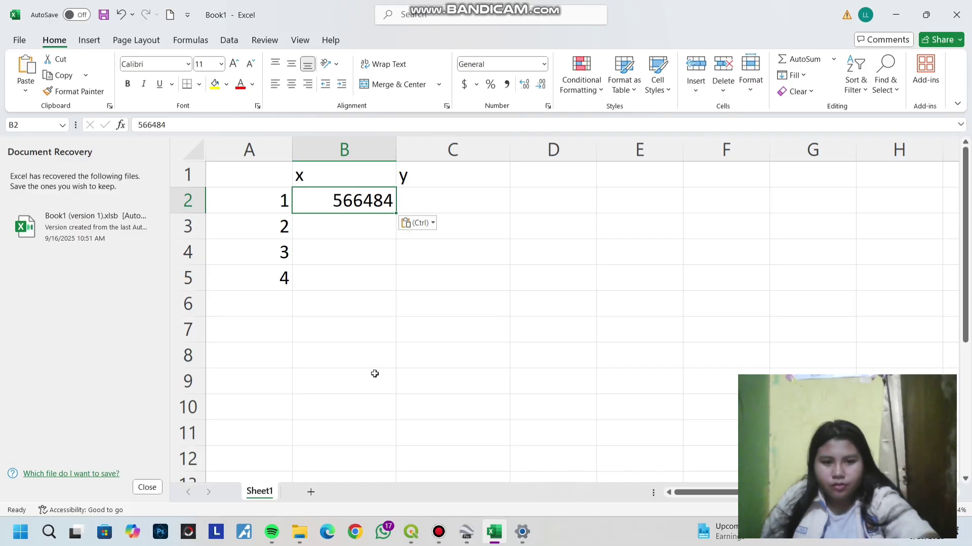
Step: Copy the "kanan atas" northing 8872954.00 from Google Earth Pro into cell C2 of the Excel sheet and close the placemark's properties
click(466, 532)
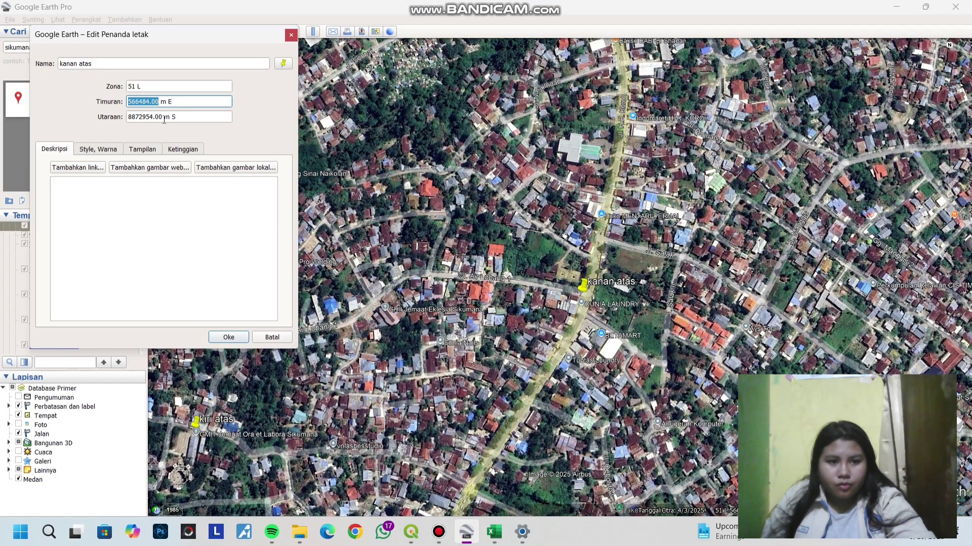
key(Tab)
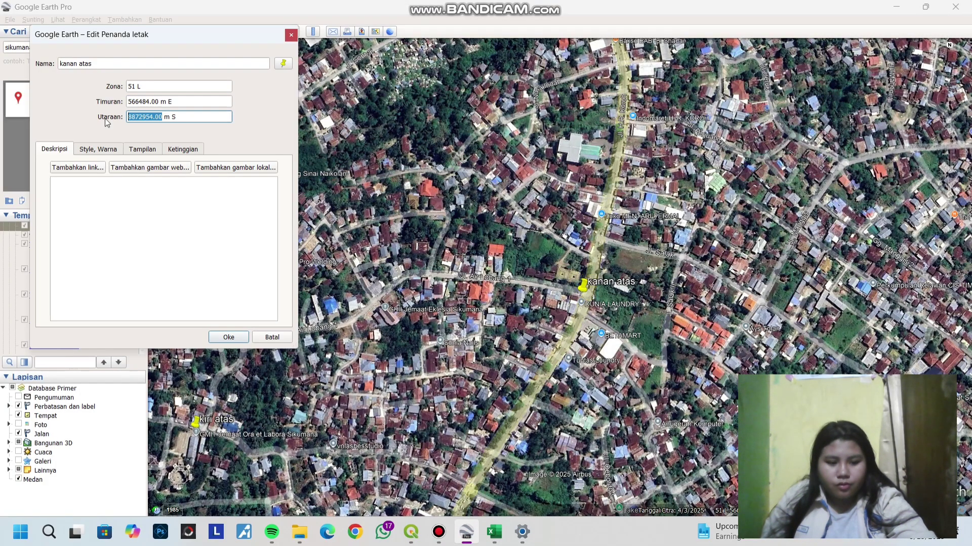
click(493, 532)
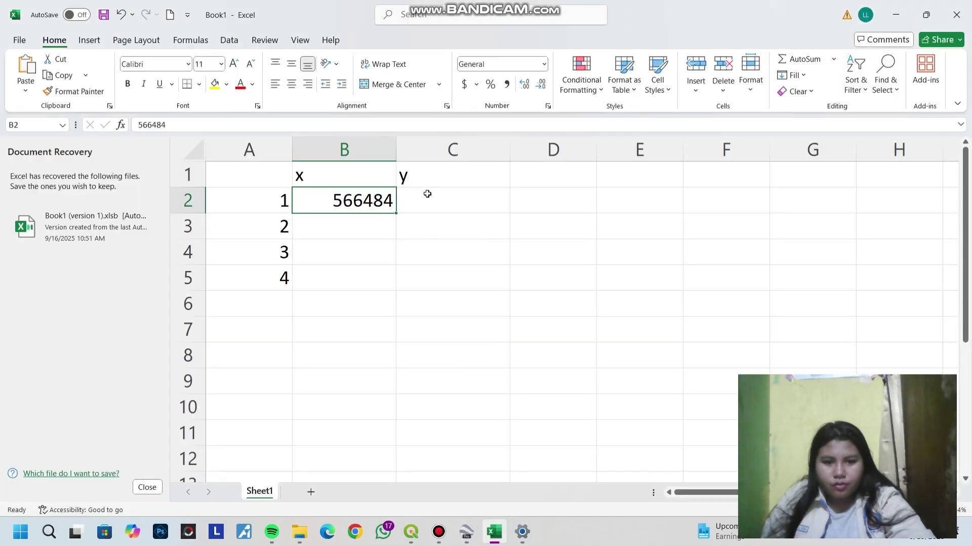
click(427, 195)
text(8872954)
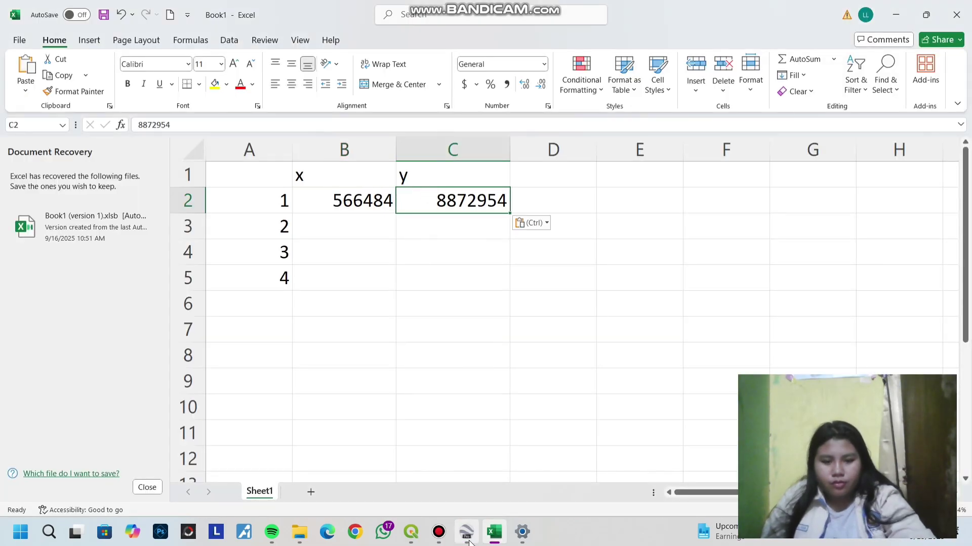
click(466, 531)
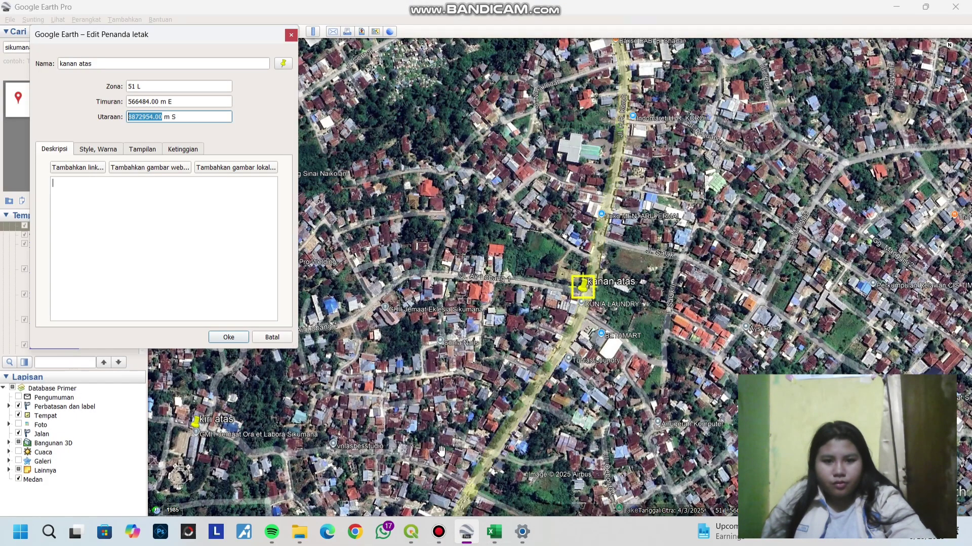
click(228, 337)
Step: Open the properties of the "kanan bawah" placemark and copy its easting 567647.00 without the unit into cell B3 of the Excel sheet
drag(410, 348, 429, 326)
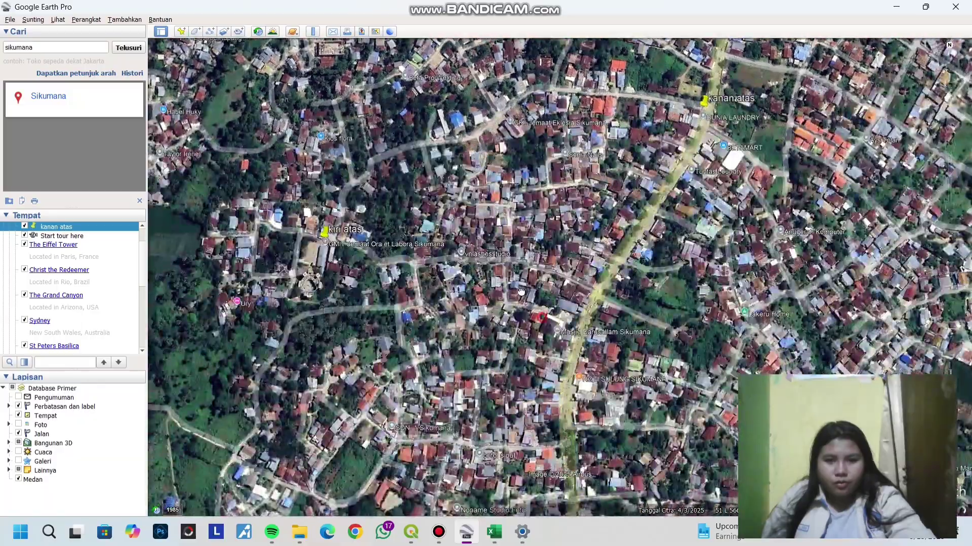
scroll(542, 291, down, 5)
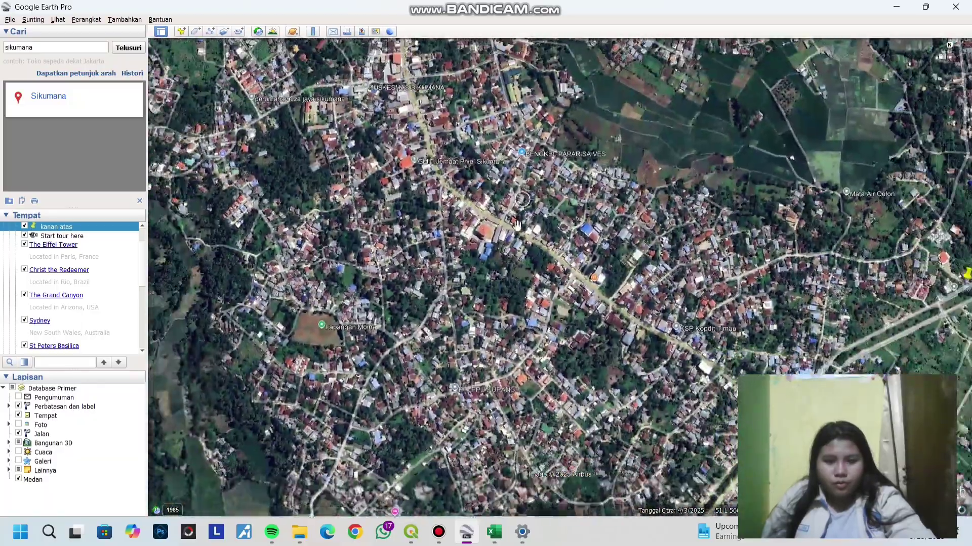
scroll(552, 340, up, 5)
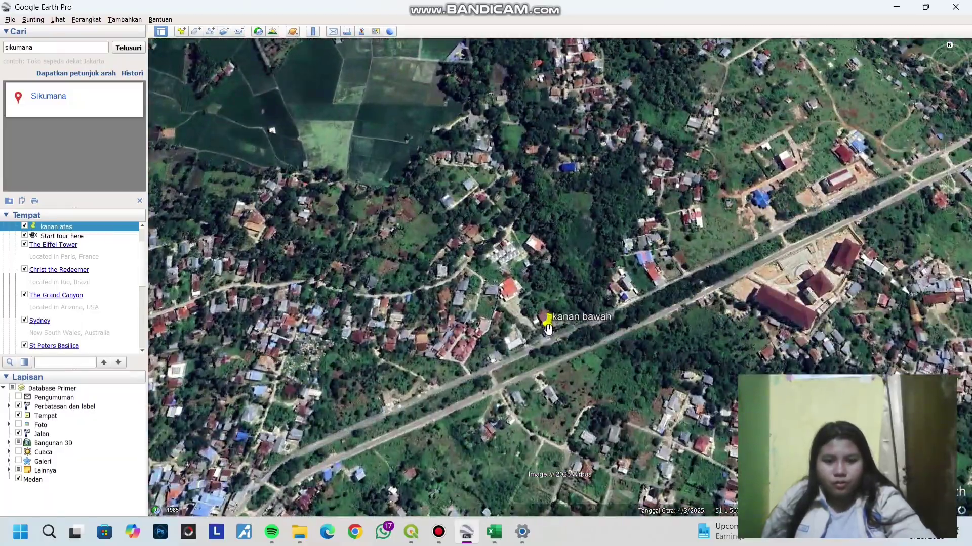
right_click(549, 327)
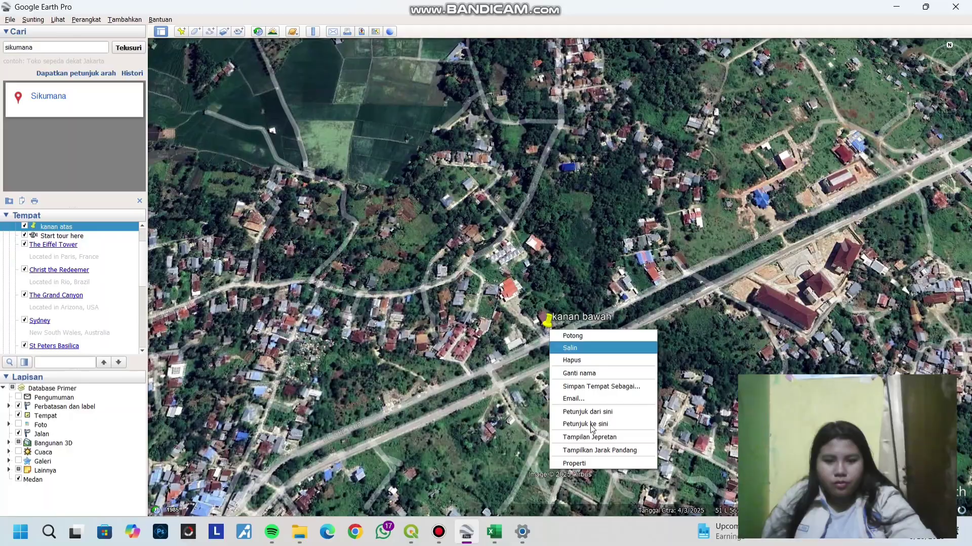
click(603, 460)
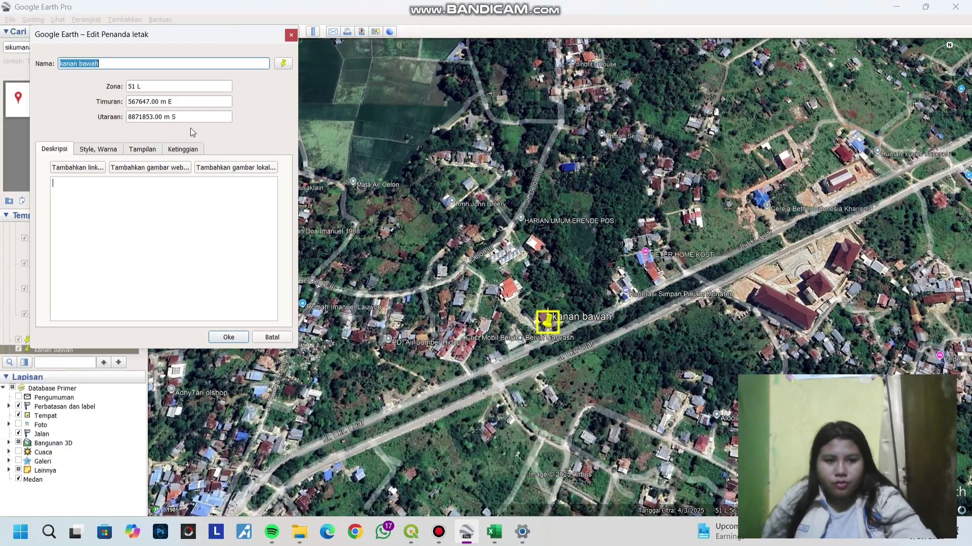
double_click(160, 103)
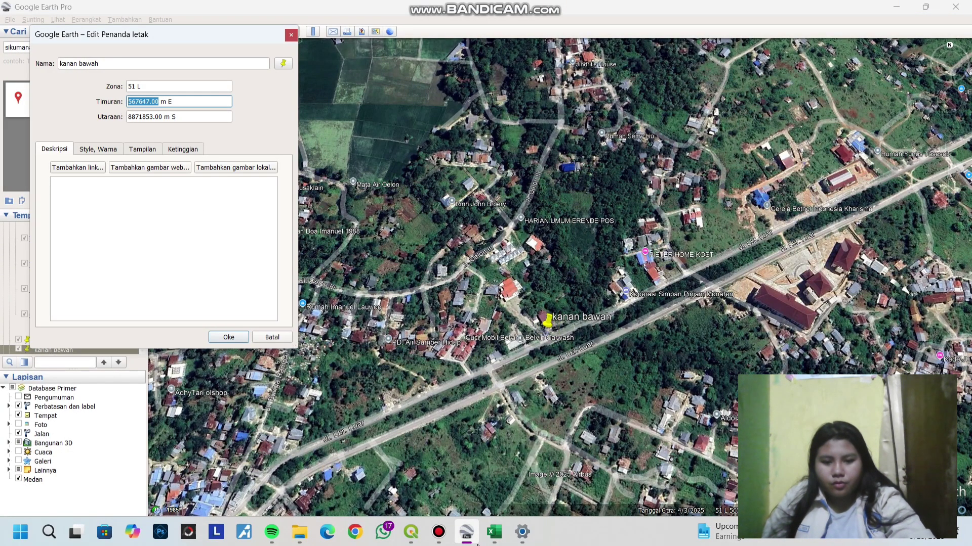
click(494, 532)
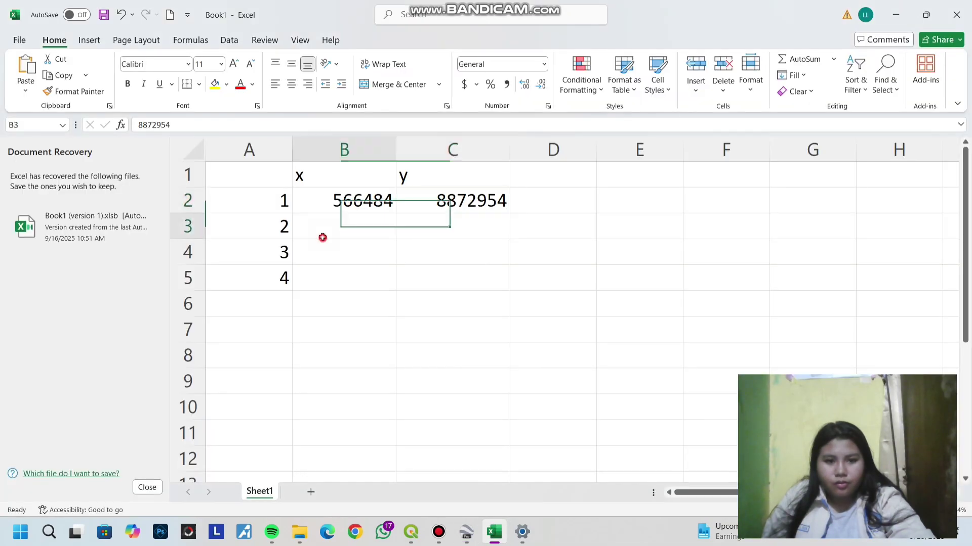
text(567647)
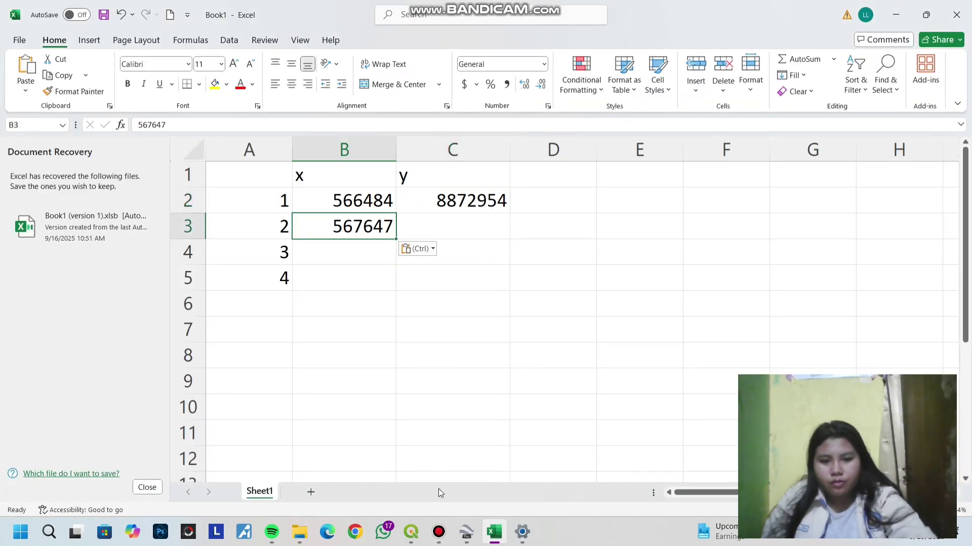
Step: Copy the "kanan bawah" northing 8871853.00 from Google Earth Pro into cell C3 of the Excel sheet and close the placemark's properties
click(466, 532)
drag(165, 120, 128, 113)
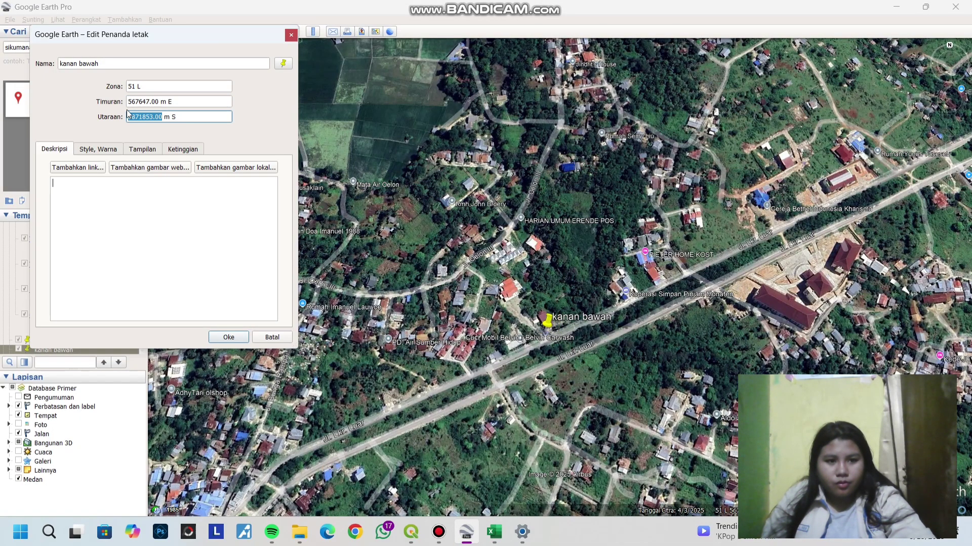
click(494, 532)
click(423, 236)
text(8871853)
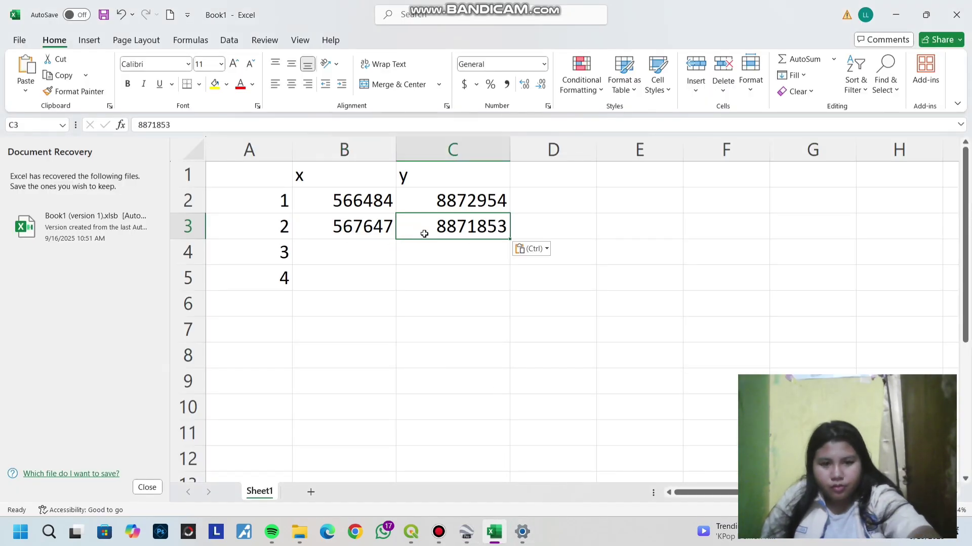
click(466, 532)
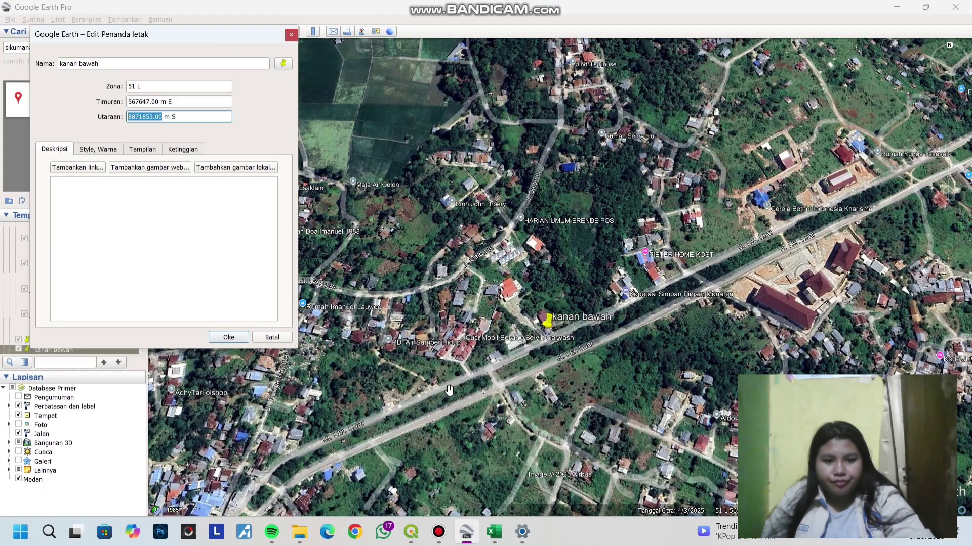
click(231, 338)
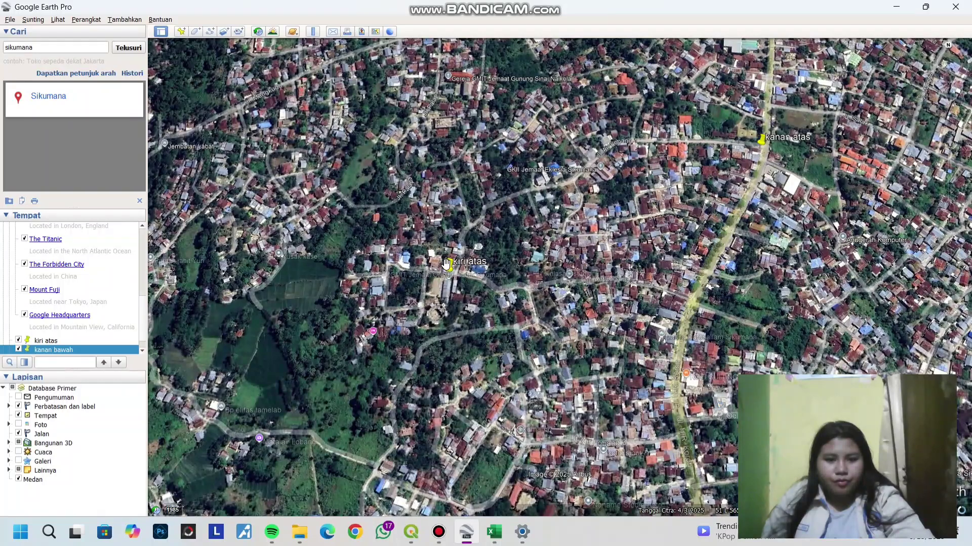
Step: Open the properties of the "kiri atas" placemark and copy its easting 565993.00 without the unit into cell B4 of the Excel sheet
right_click(447, 265)
click(488, 399)
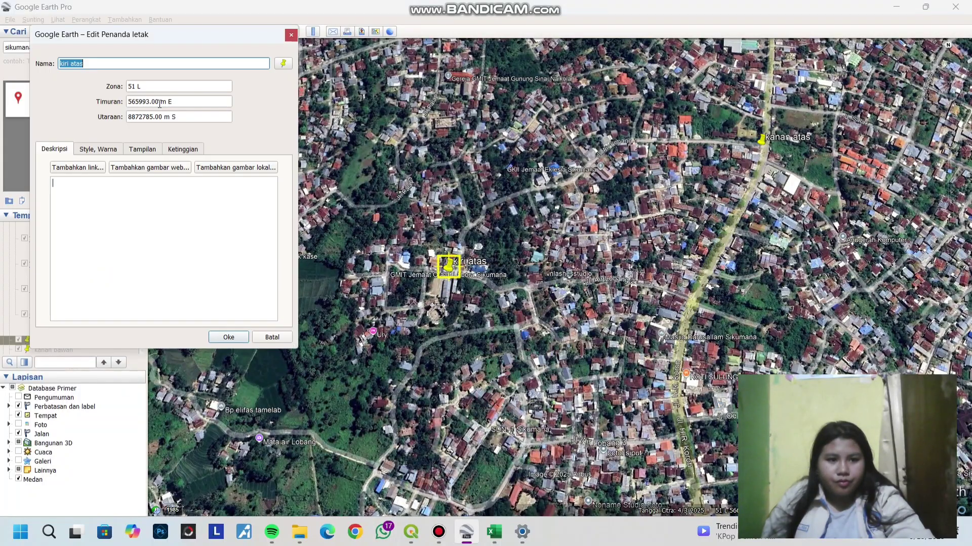
drag(159, 104, 126, 104)
key(ctrl+c)
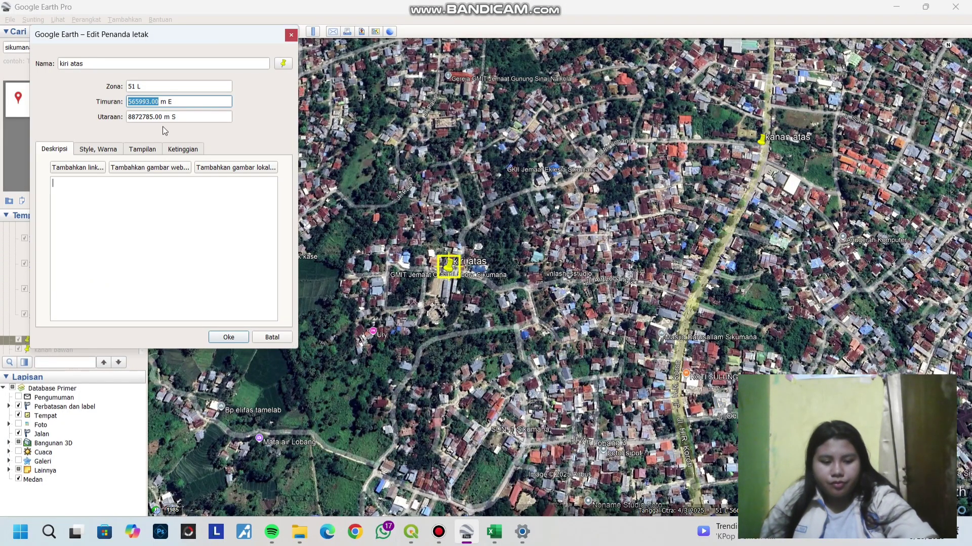
click(494, 531)
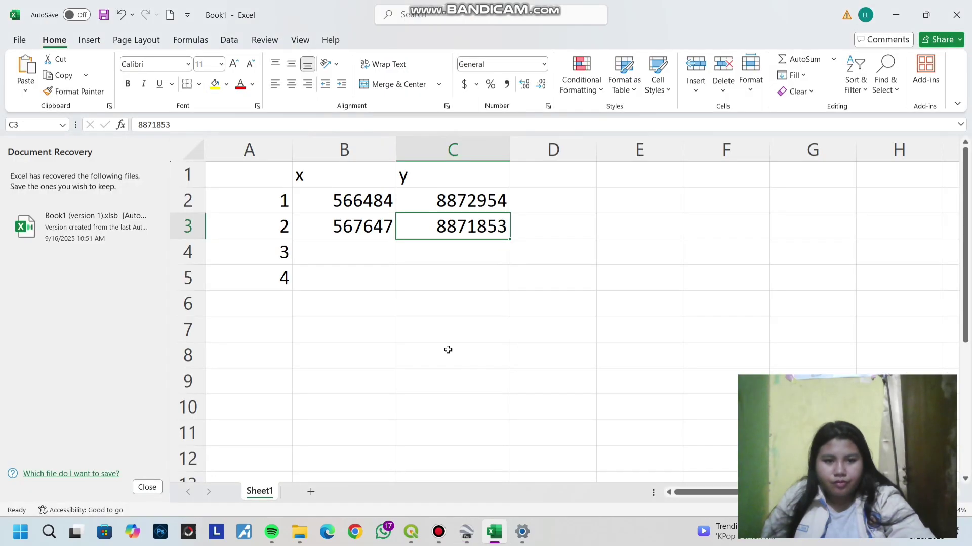
click(347, 261)
text(565993)
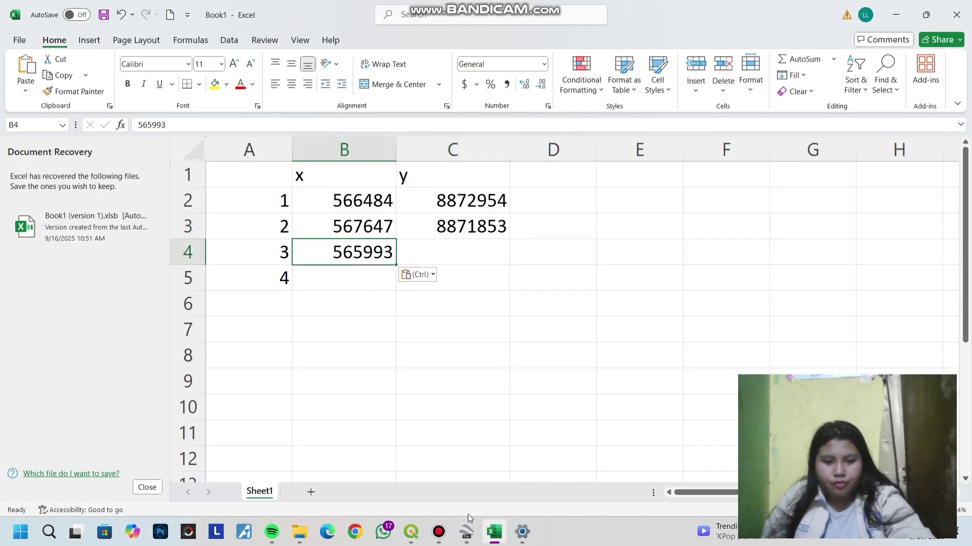
Step: Copy the "kiri atas" northing 8872785.00 from Google Earth Pro into cell C4 of the Excel sheet and close the placemark's properties
click(466, 532)
drag(162, 117, 128, 121)
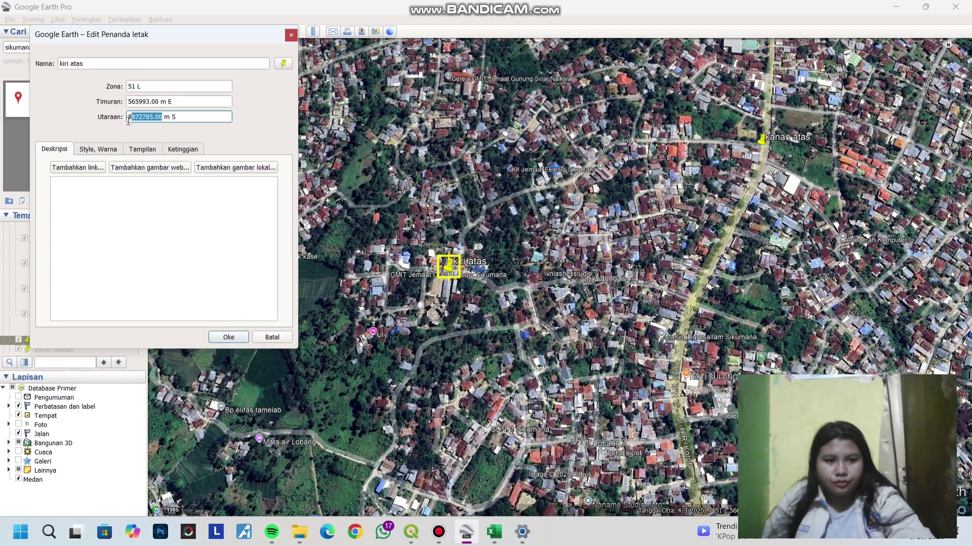
key(ctrl+v)
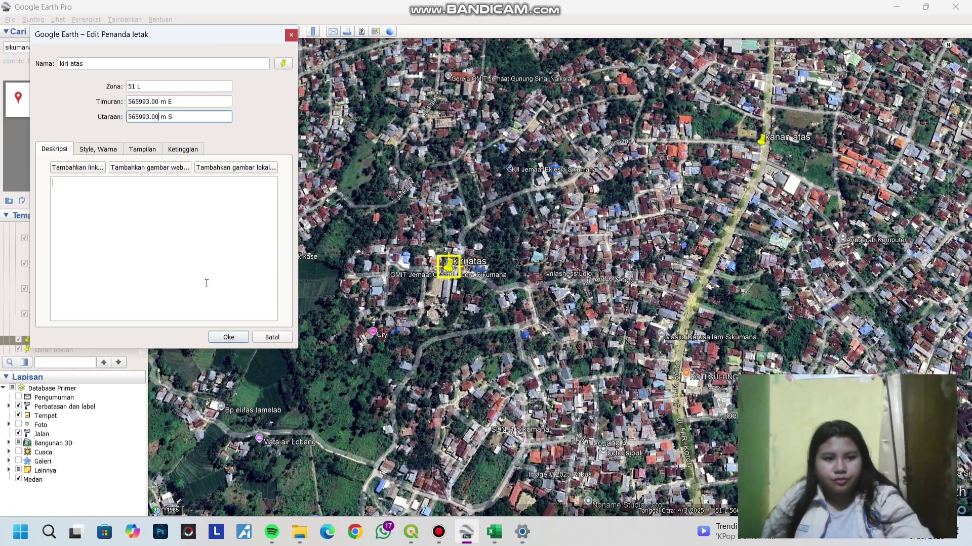
key(ctrl+z)
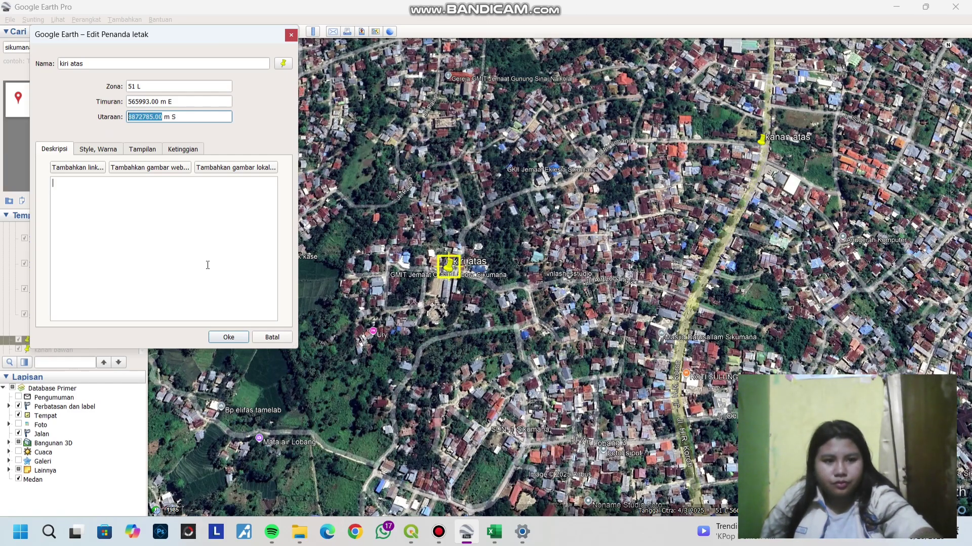
click(494, 532)
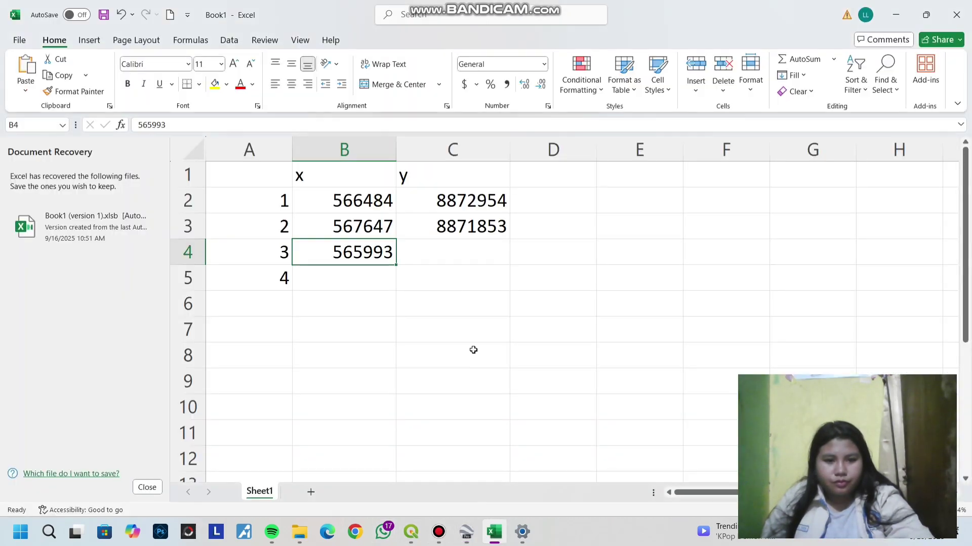
click(467, 256)
text(8872785)
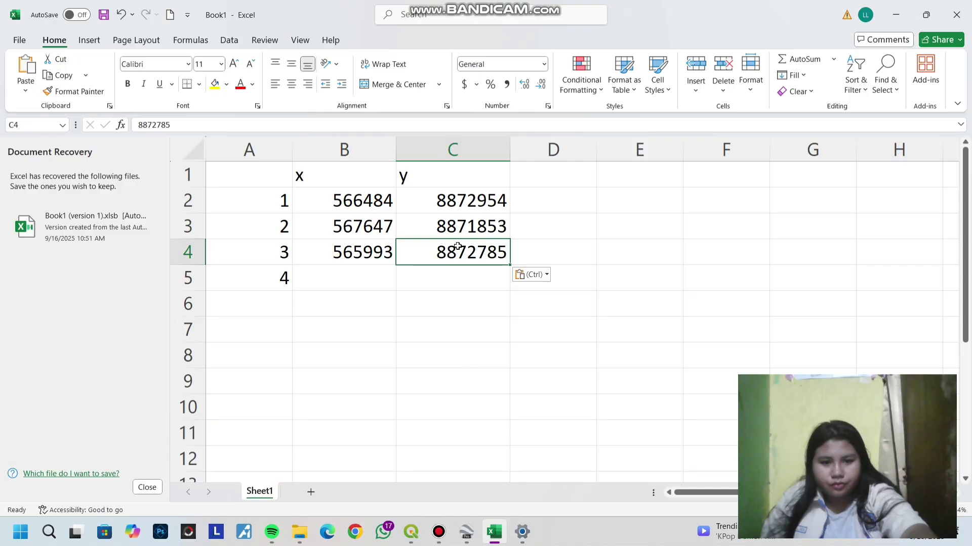
click(466, 531)
click(232, 338)
Step: Open the properties of the "kiri bawah" placemark and copy its easting 566188.00 without the unit into cell B5 of the Excel sheet
drag(424, 393, 428, 196)
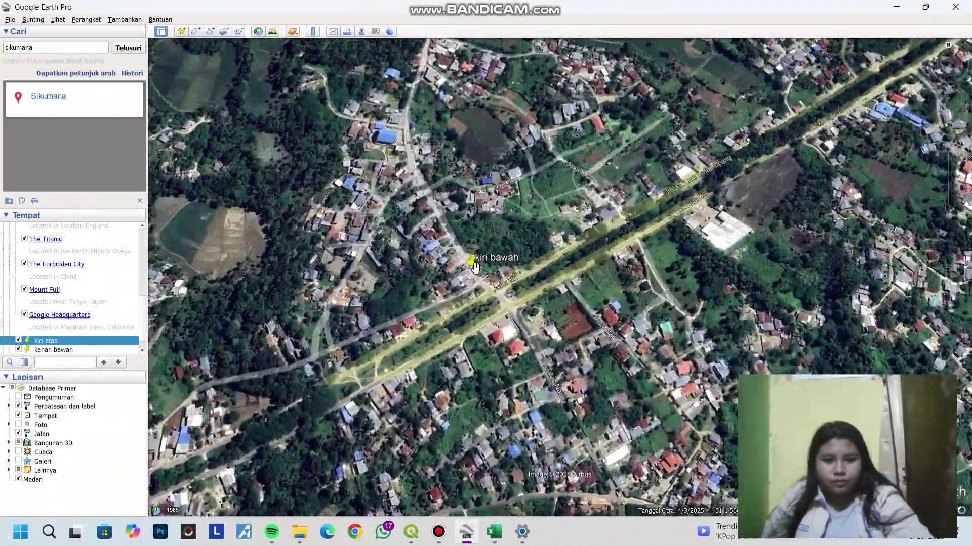
right_click(474, 267)
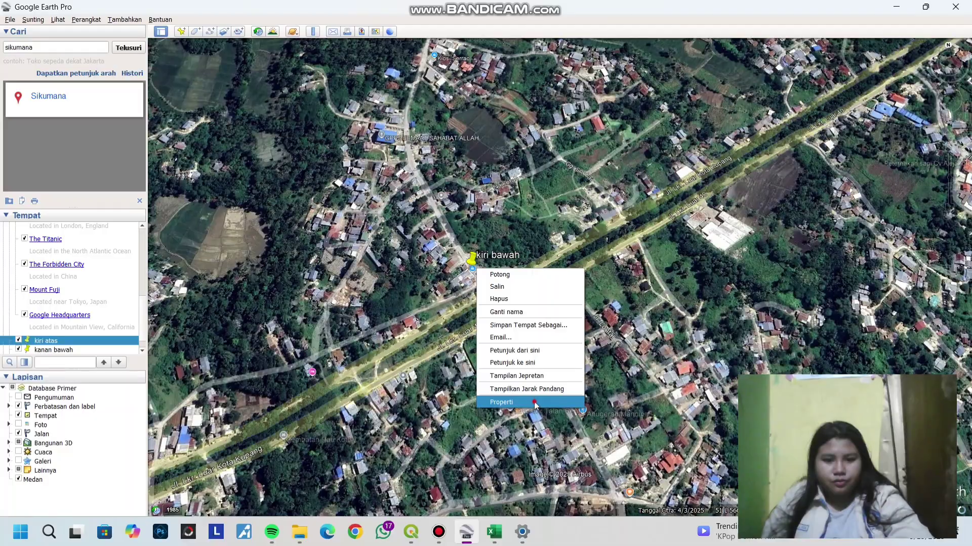
click(499, 401)
double_click(162, 101)
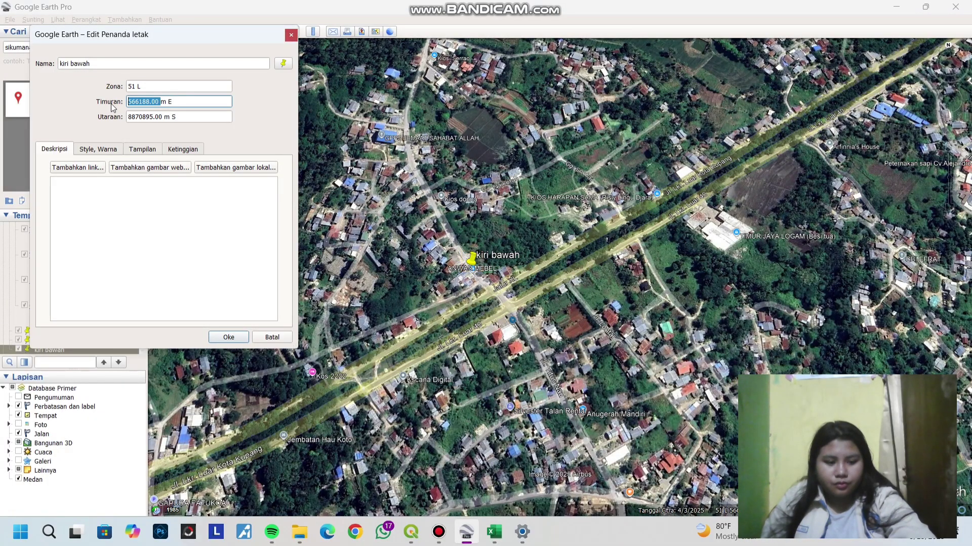
click(494, 531)
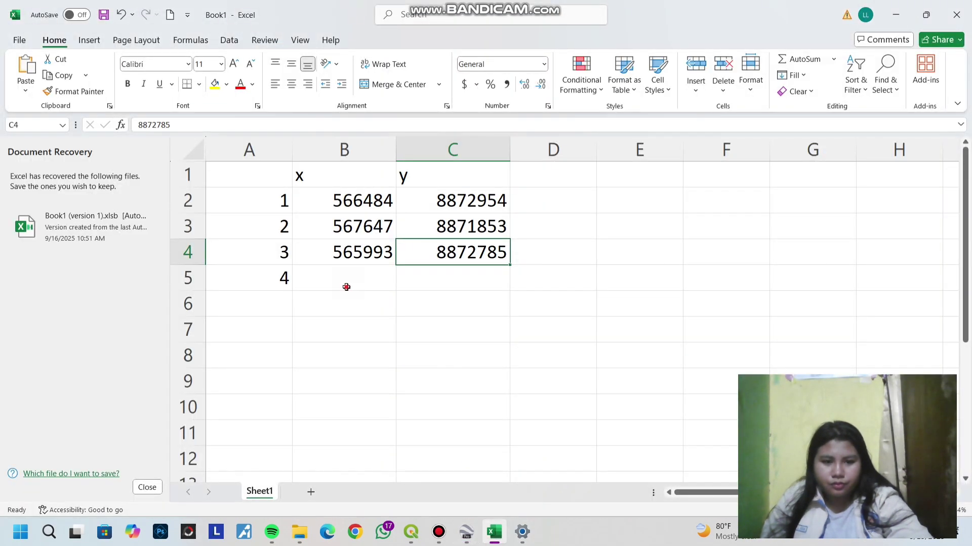
click(344, 277)
text(566188)
Step: Copy the "kiri bawah" northing 8870895.00 from Google Earth Pro into cell C5 of the Excel sheet and close the placemark's properties
click(469, 538)
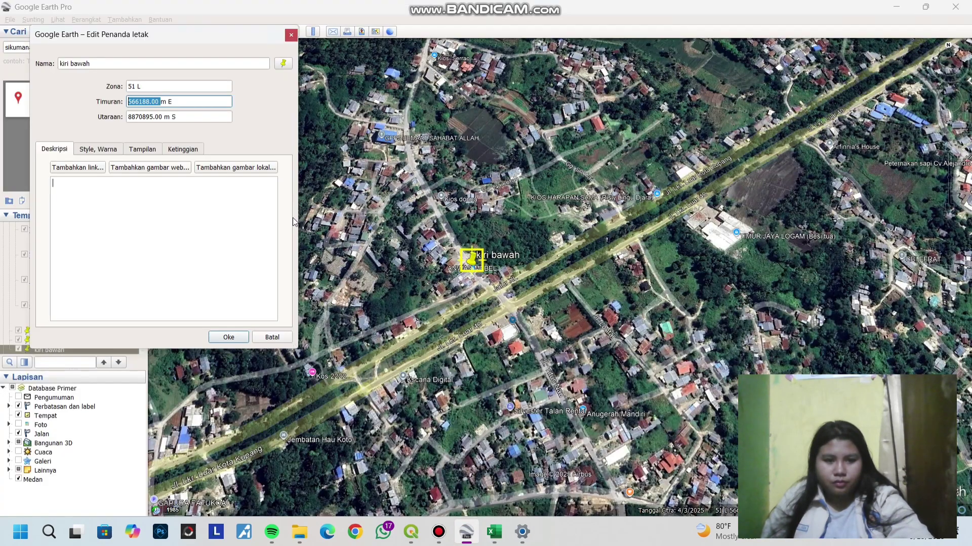
double_click(161, 116)
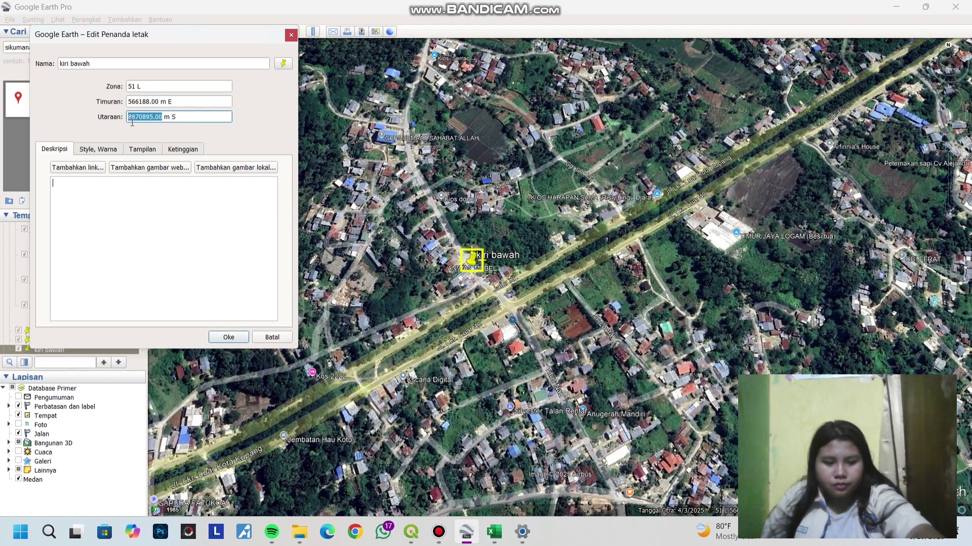
click(501, 541)
click(441, 277)
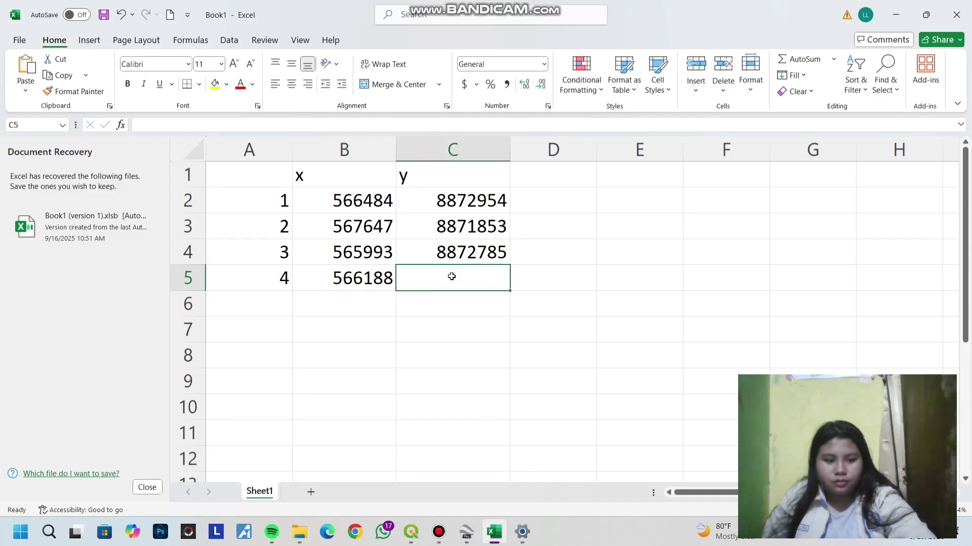
text(8870895)
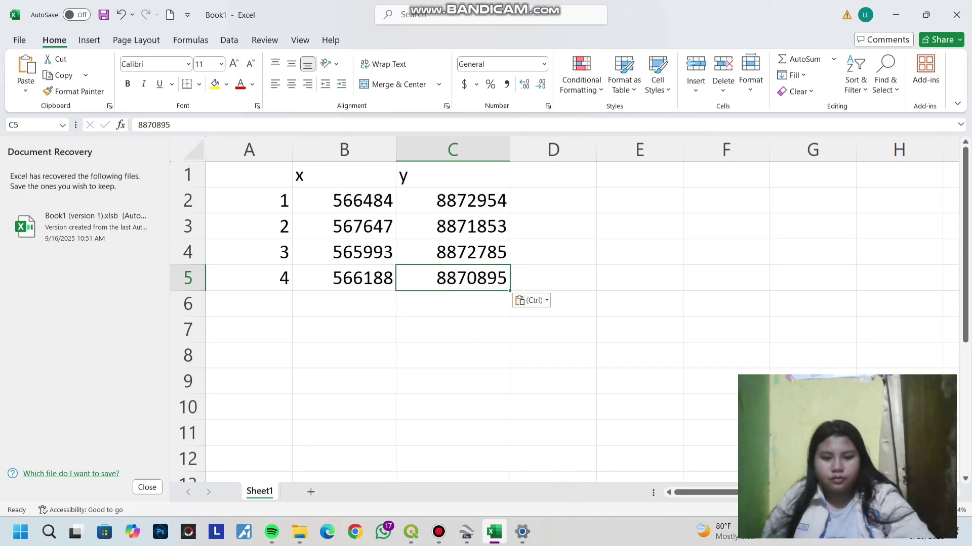
click(466, 532)
text(8870895)
click(228, 337)
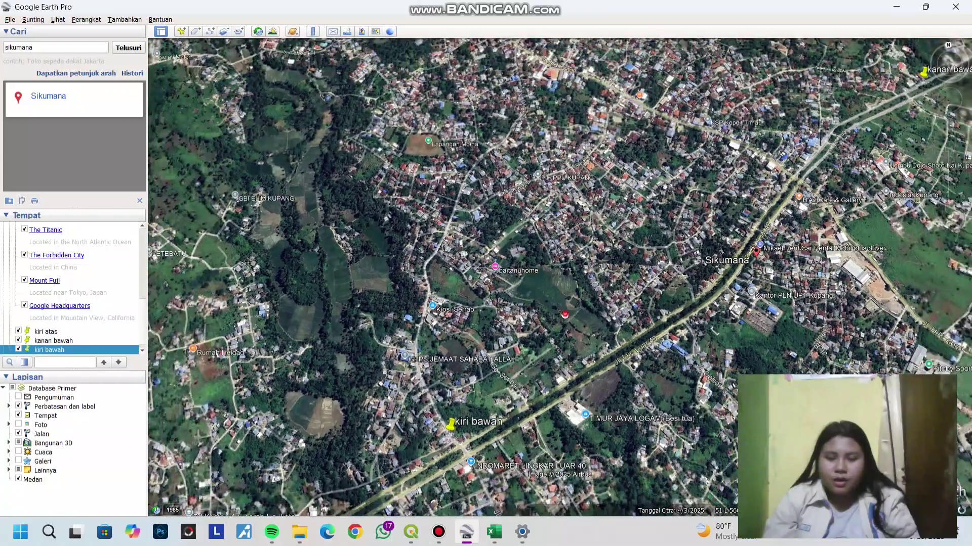
Step: Start saving an image of the map with all four corner placemarks in the frame
scroll(551, 350, down, 1)
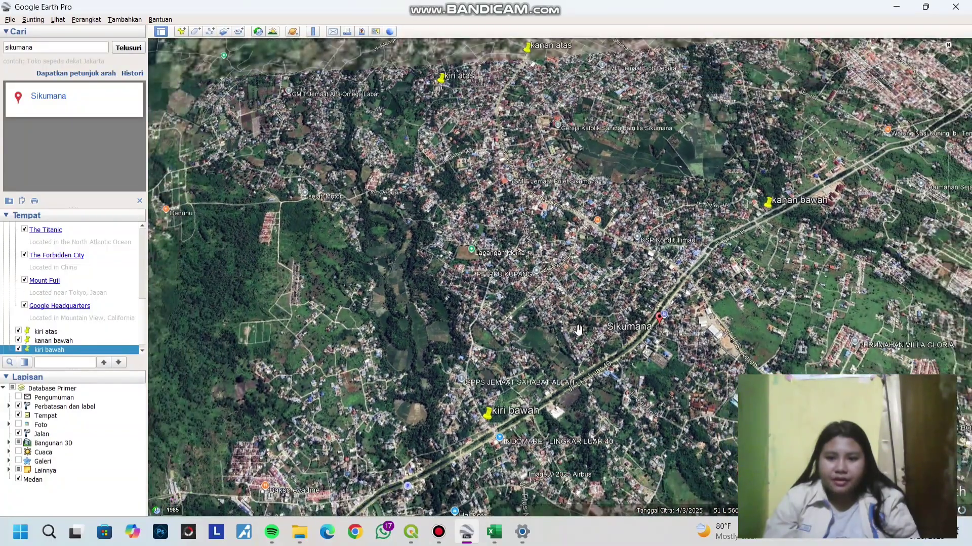
drag(580, 307, 537, 318)
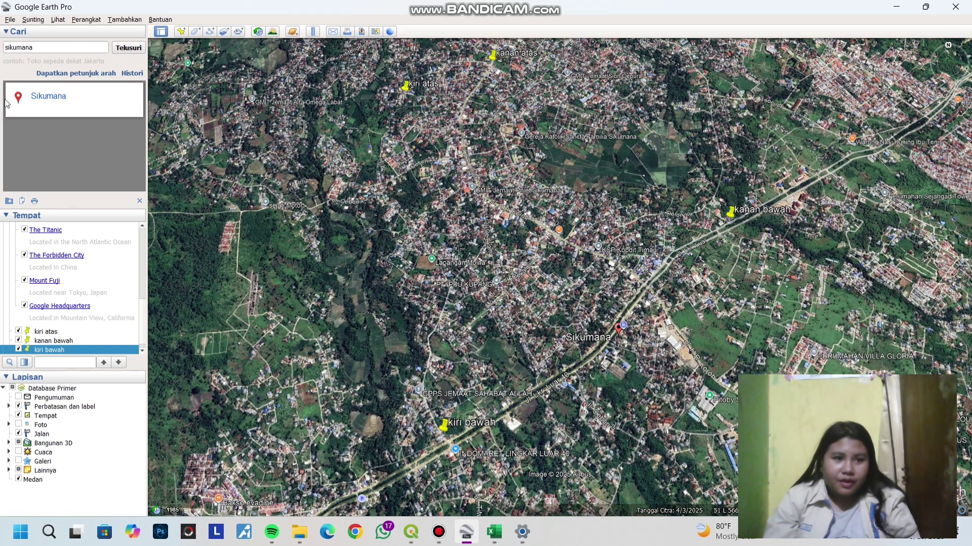
click(33, 20)
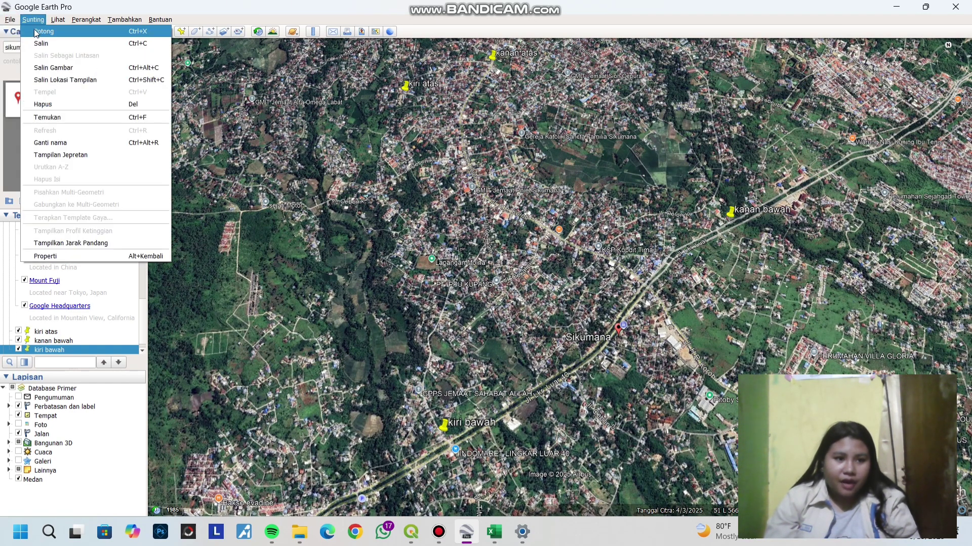
click(7, 18)
click(9, 20)
mouse_move(27, 43)
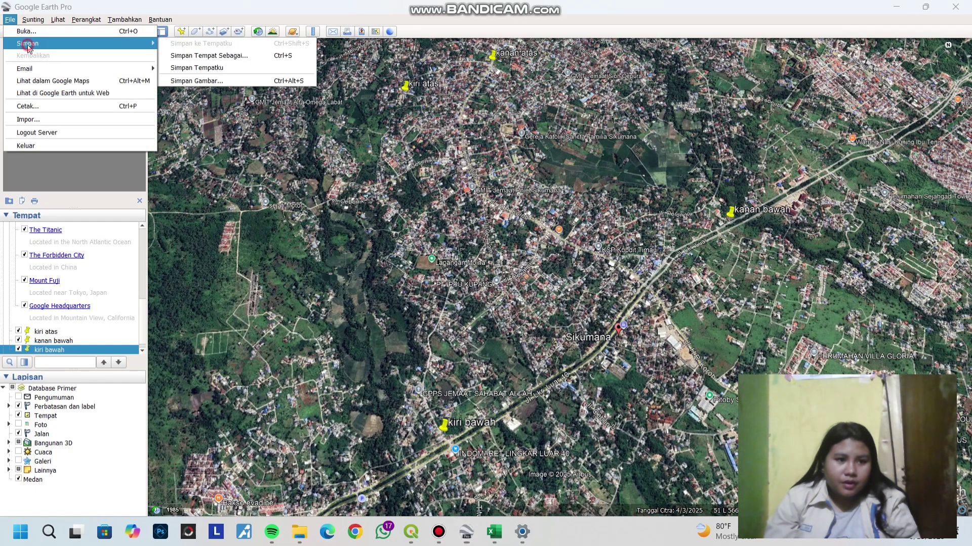
click(191, 80)
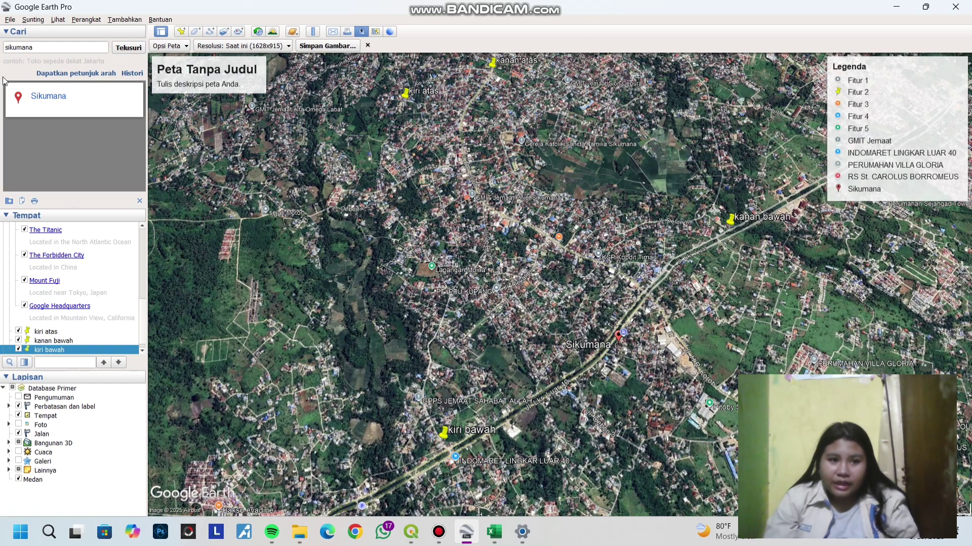
Step: Hide the title and description, legend, scale and compass from the map image
click(178, 49)
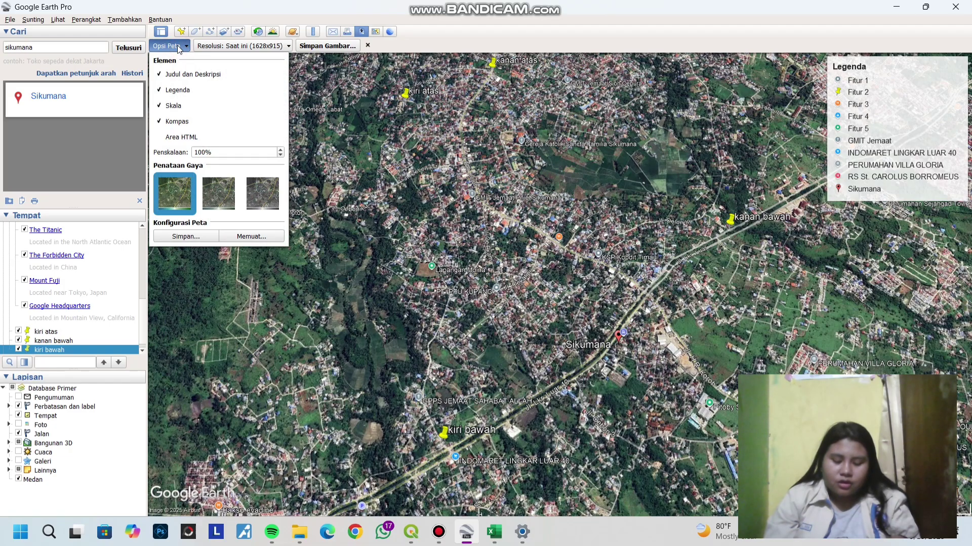
click(160, 74)
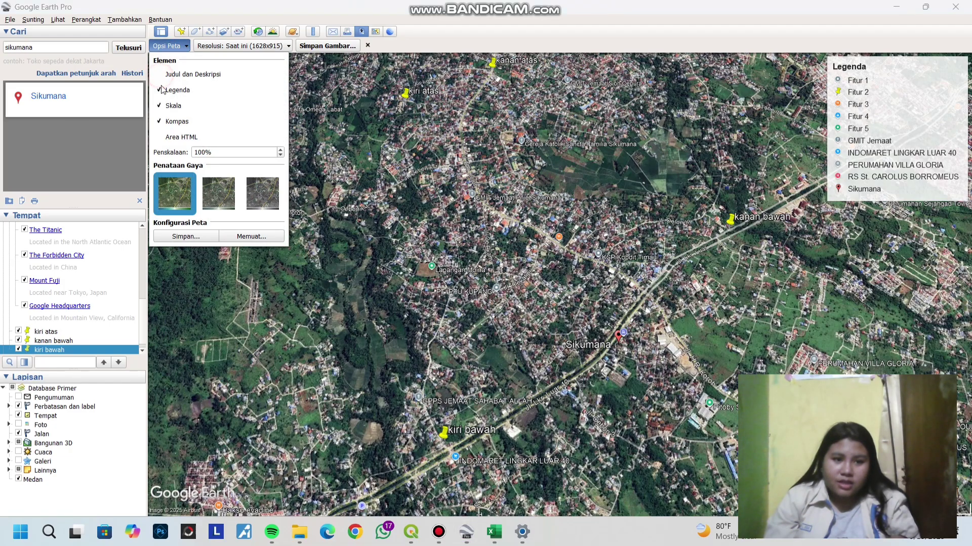
click(160, 90)
click(160, 106)
click(160, 120)
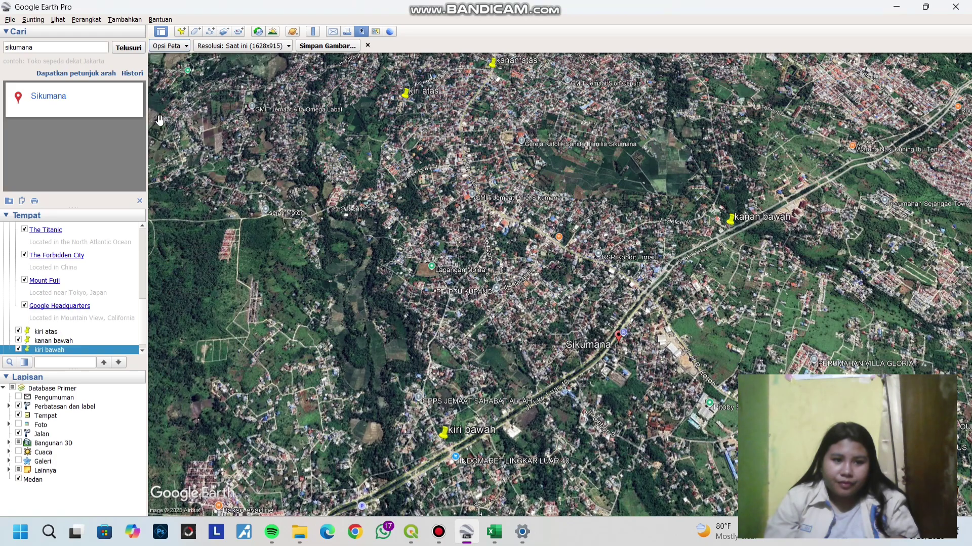
click(176, 49)
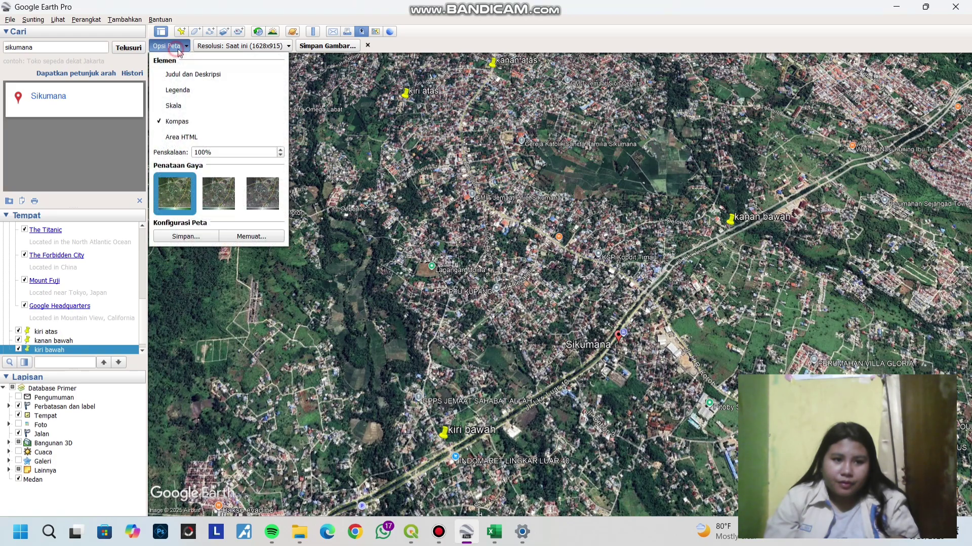
click(173, 121)
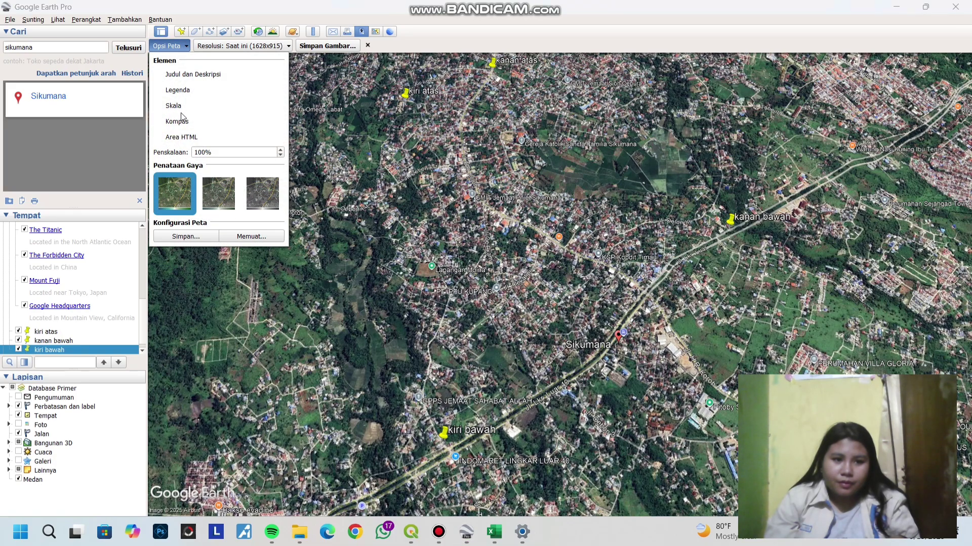
click(207, 237)
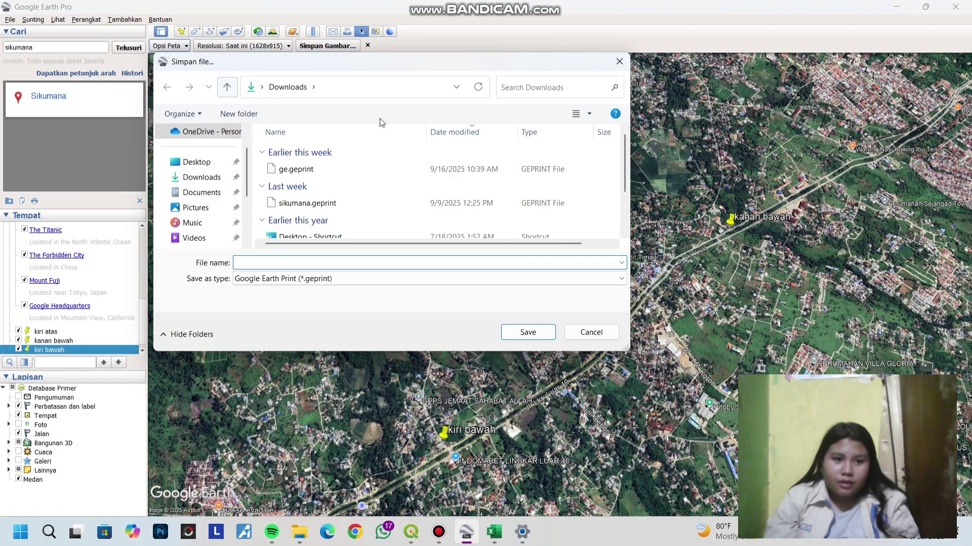
click(619, 61)
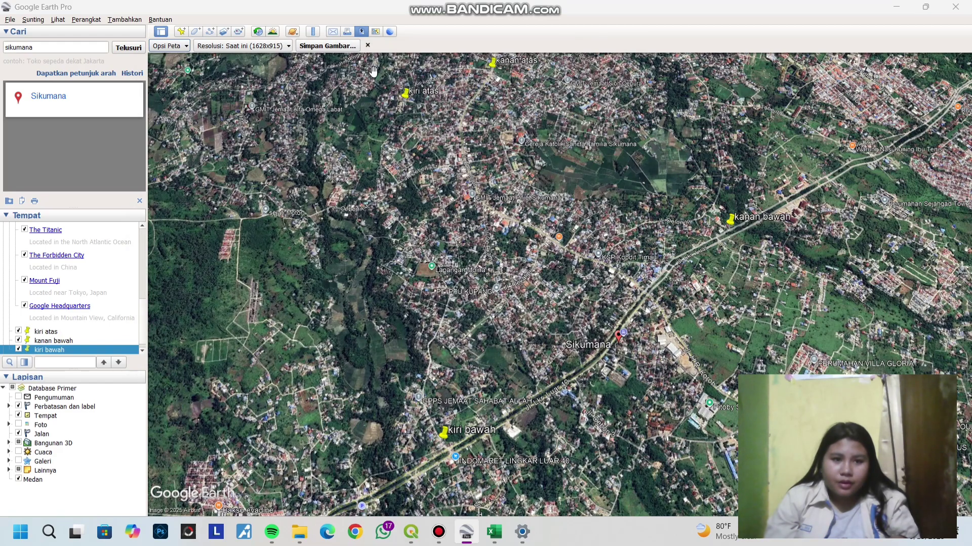
Step: Set the image resolution to Maksimum (8192x4604) and save the map as the JPEG "sikumana" in the Downloads folder
click(207, 47)
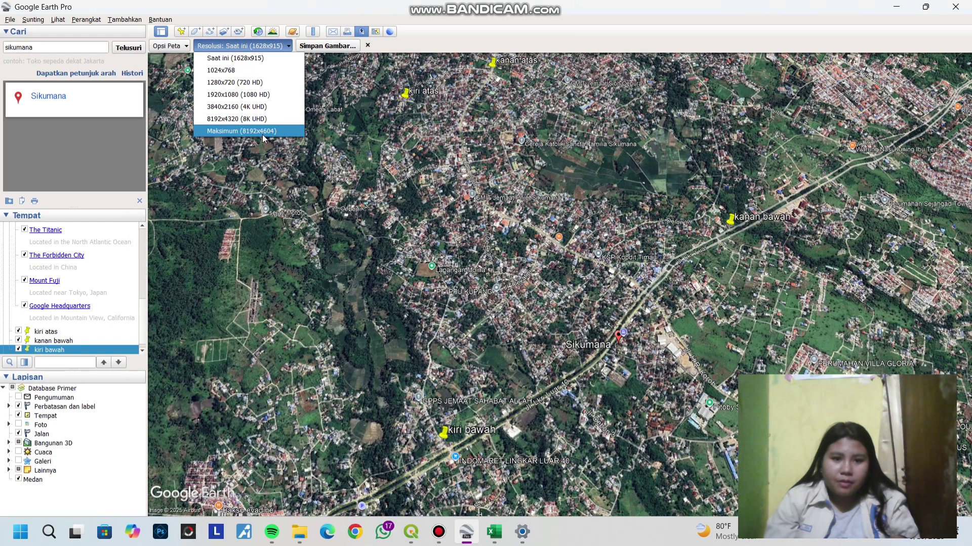
click(262, 132)
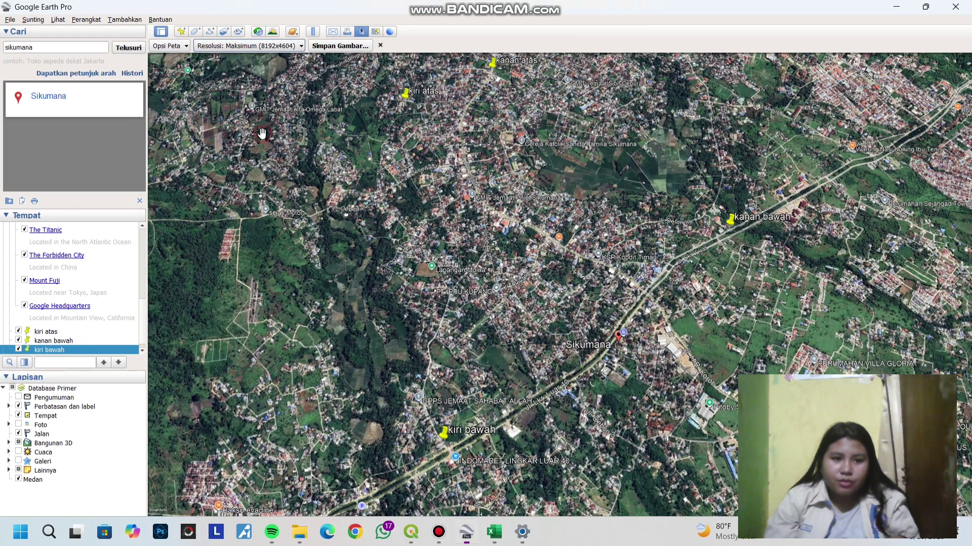
click(345, 50)
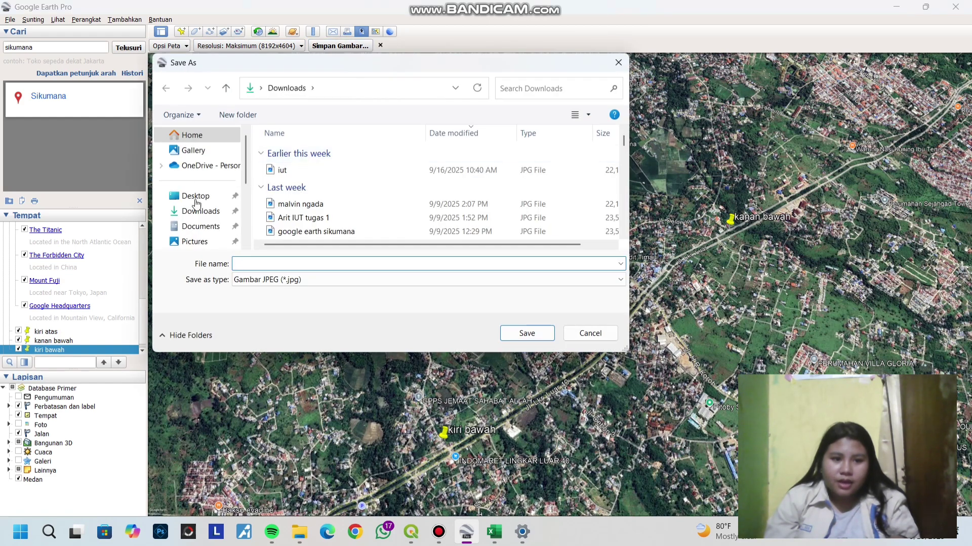
click(200, 208)
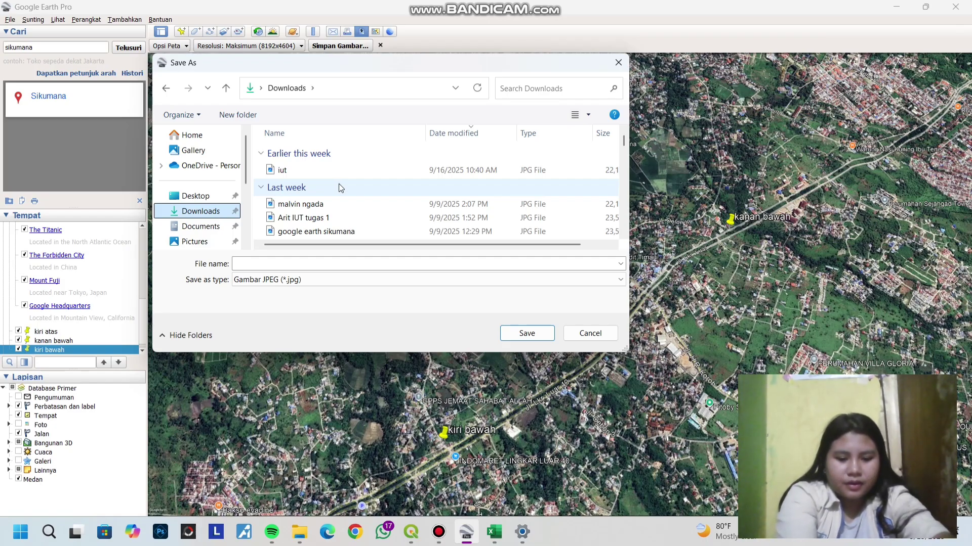
click(329, 264)
text(sikumana)
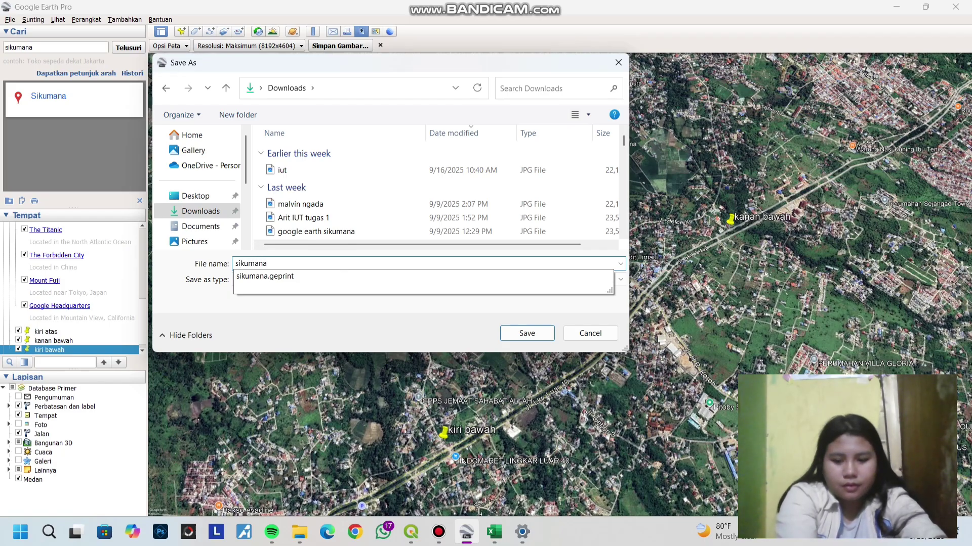
key(Return)
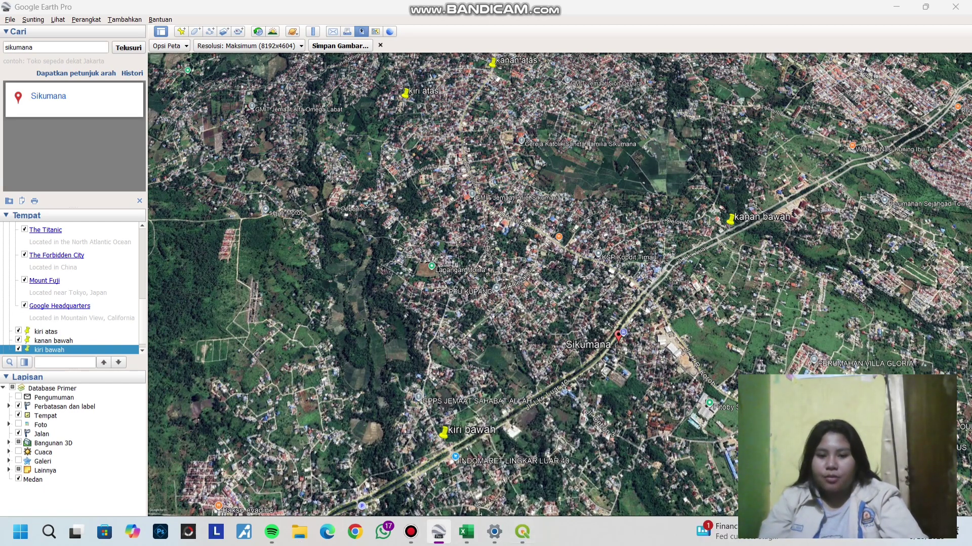
Step: Switch to QGIS, create a new empty project and start adding a raster layer
click(520, 531)
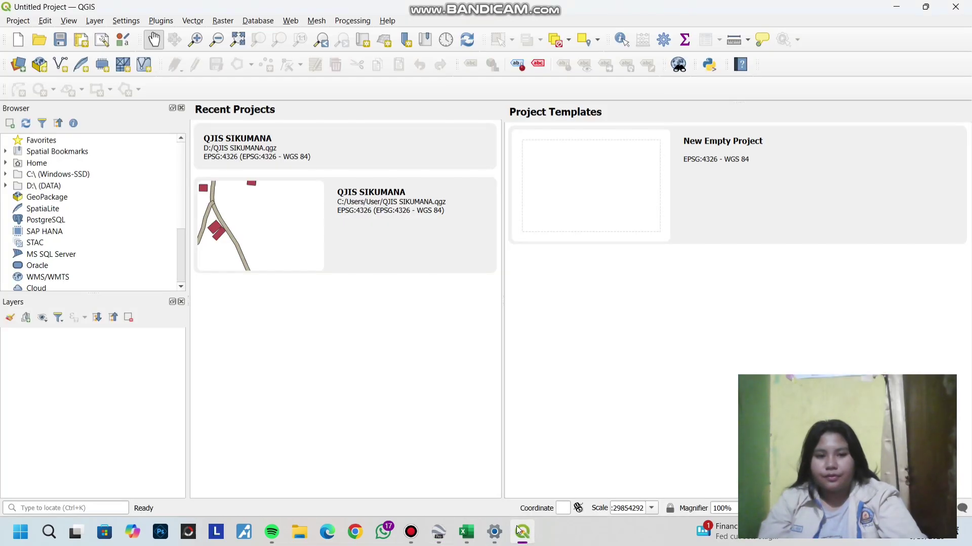
click(18, 40)
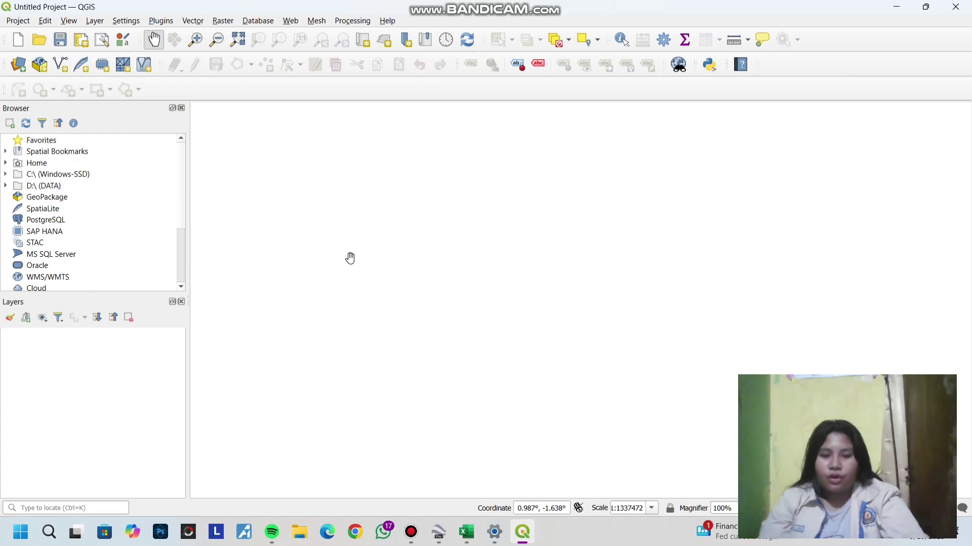
click(95, 23)
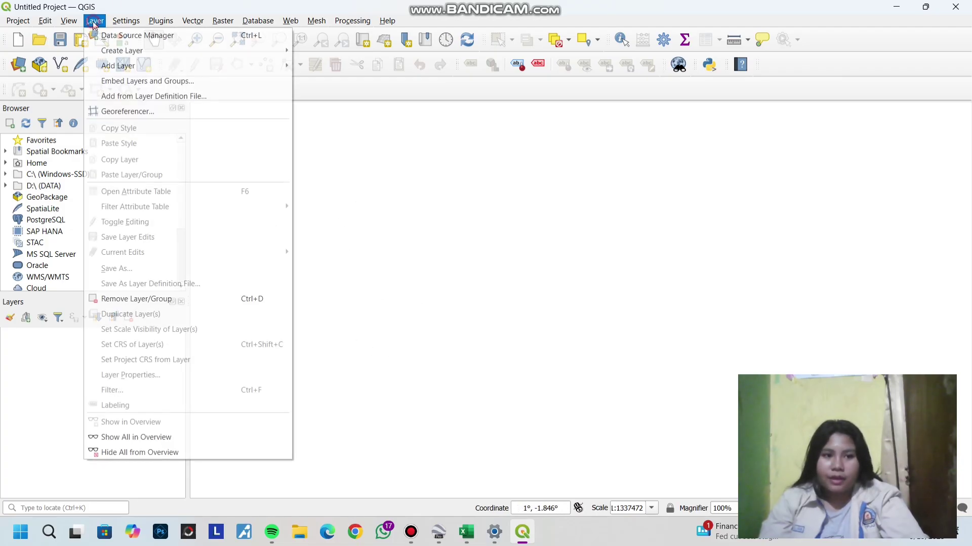
mouse_move(125, 66)
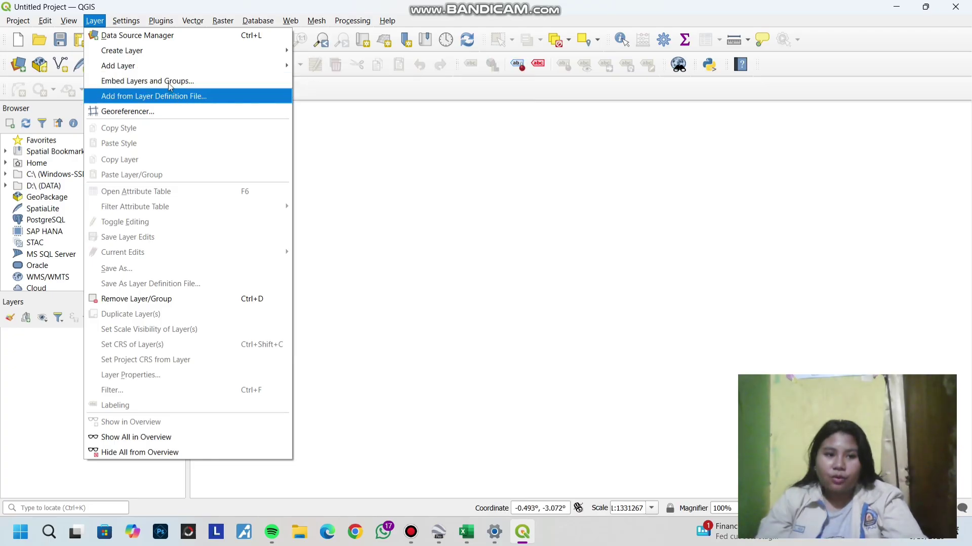
click(161, 66)
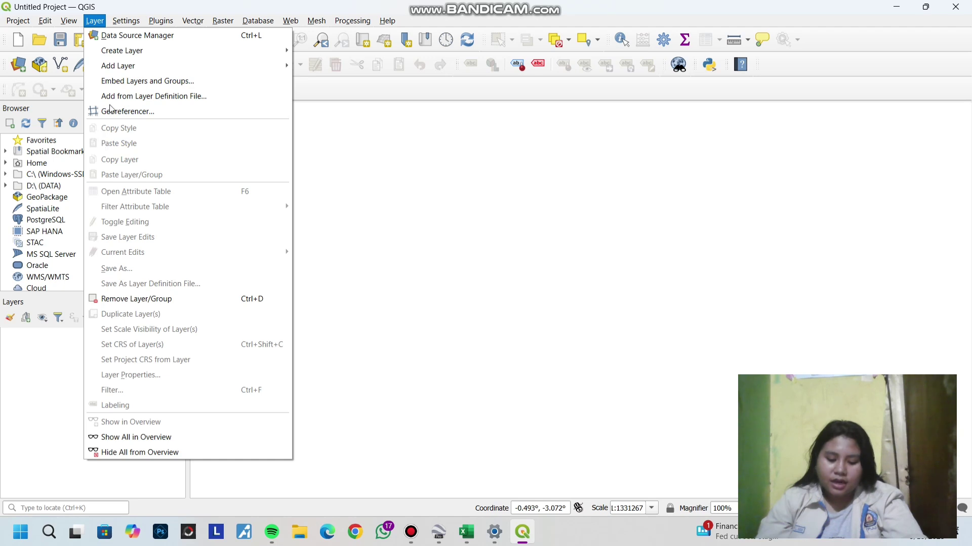
click(141, 66)
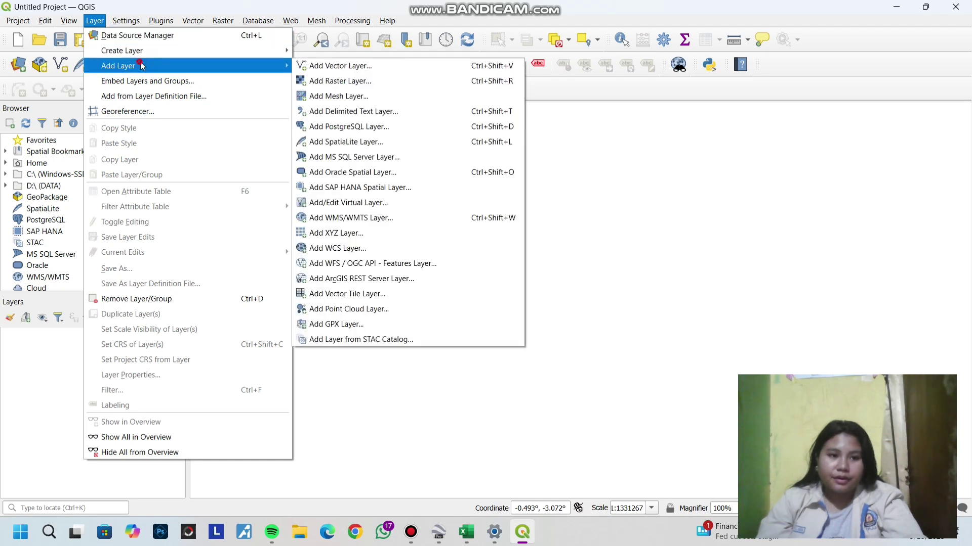
click(338, 82)
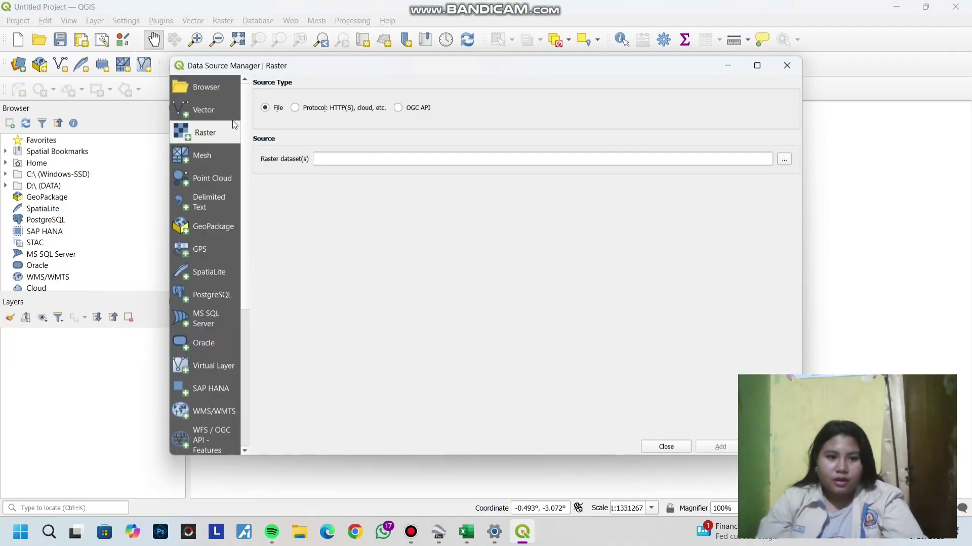
Step: Add the image iut.jpg from the Downloads folder as a raster layer and close the Data Source Manager
click(783, 160)
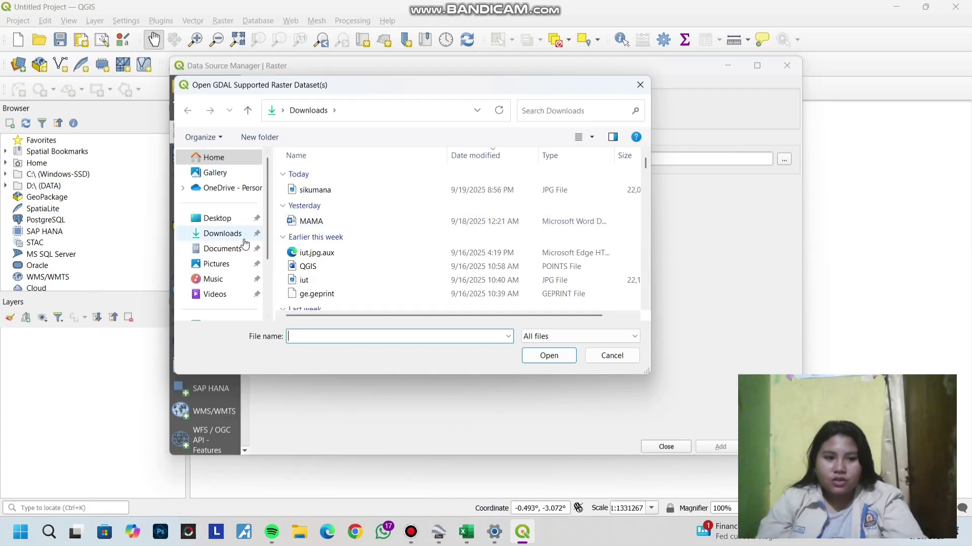
click(238, 234)
scroll(357, 263, down, 1)
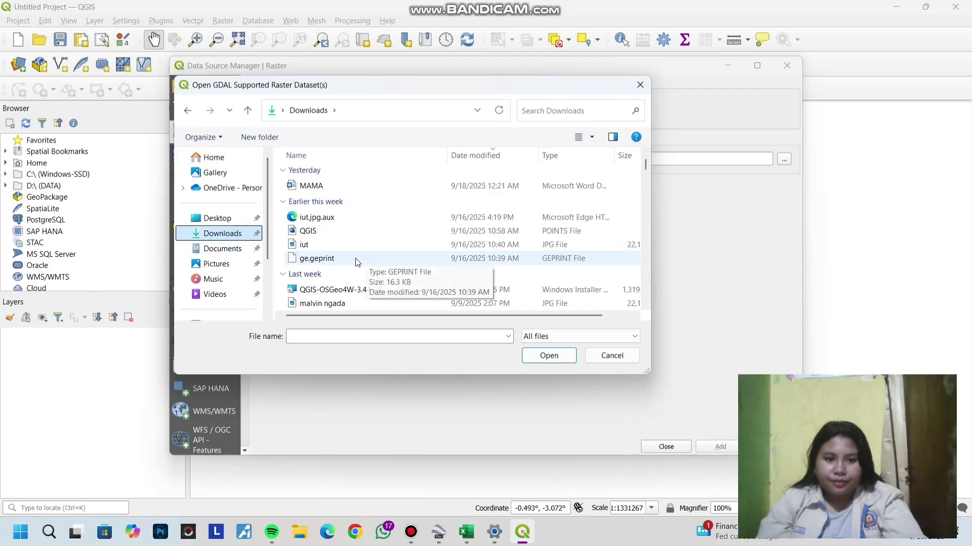
click(304, 245)
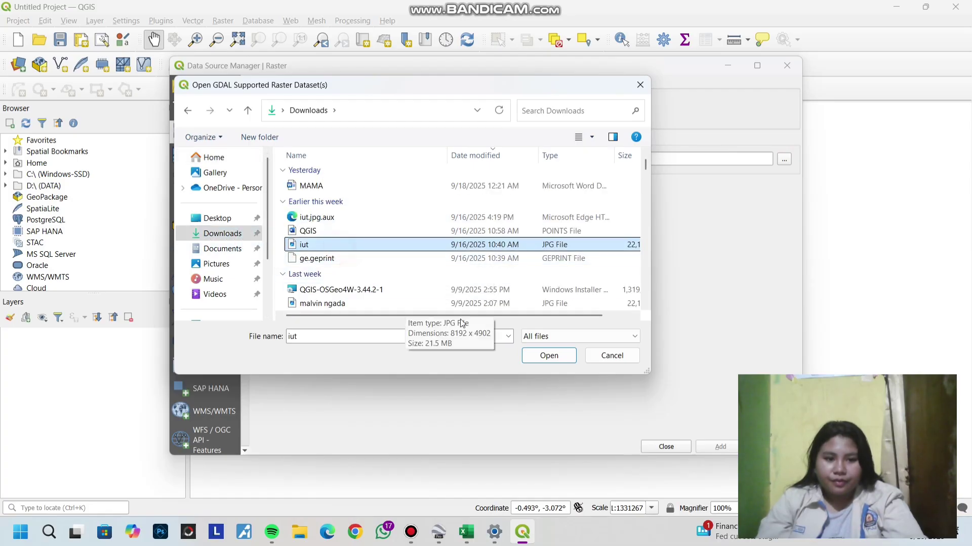
click(566, 363)
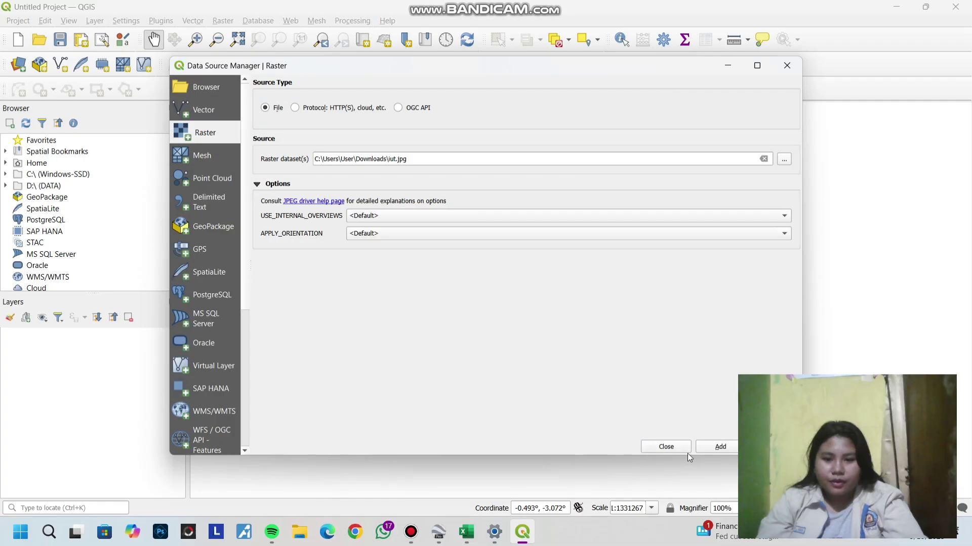
click(720, 447)
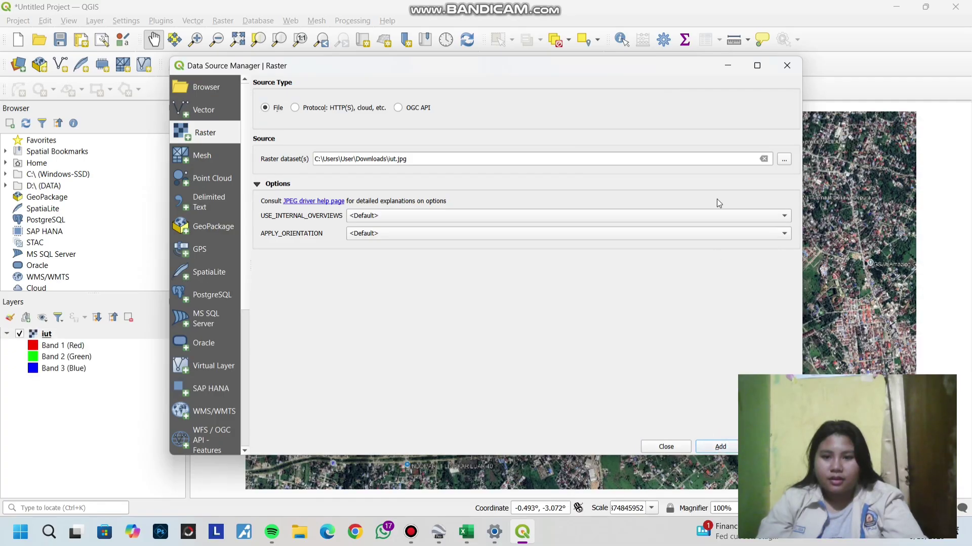
click(801, 66)
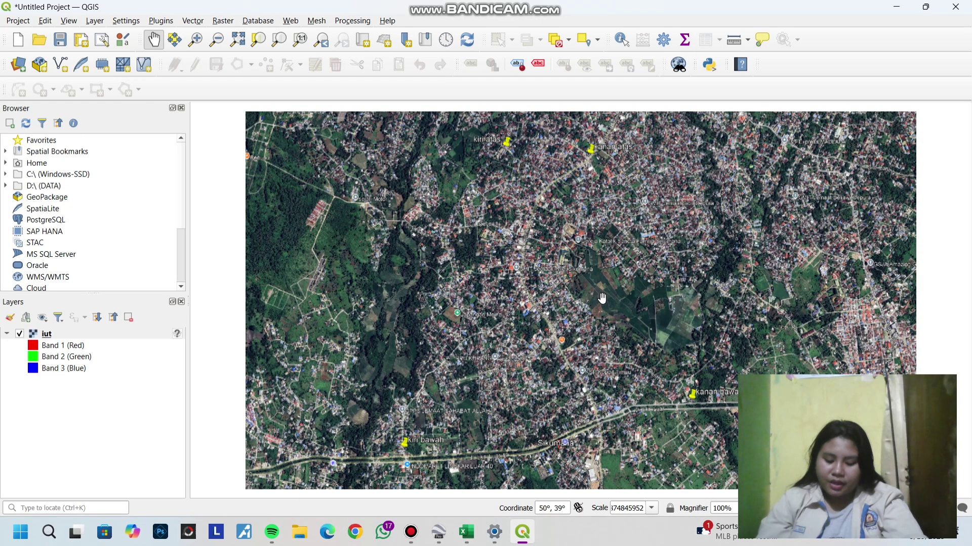
Step: Open the Georeferencer and choose EPSG:32751 - WGS 84 / UTM zone 51S as the target CRS in the transformation settings
click(92, 20)
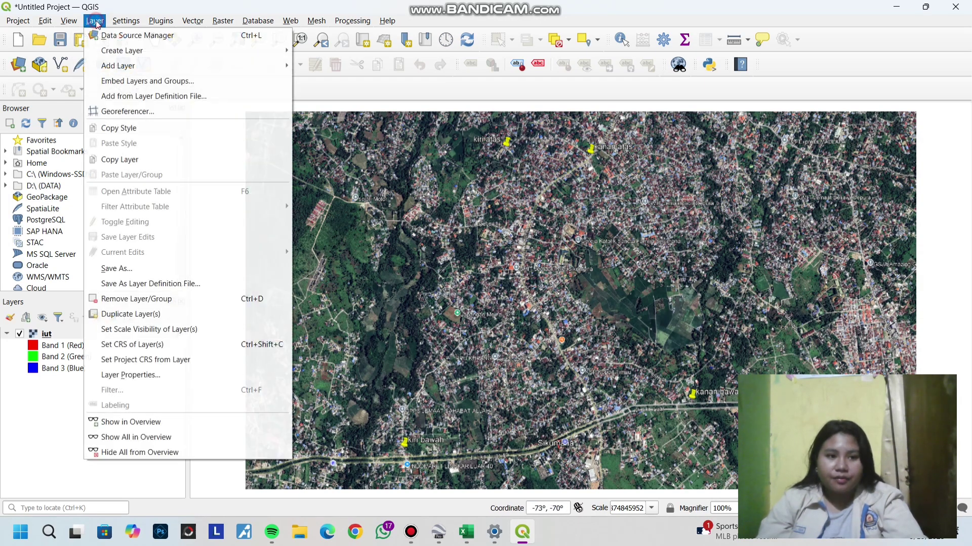
click(178, 111)
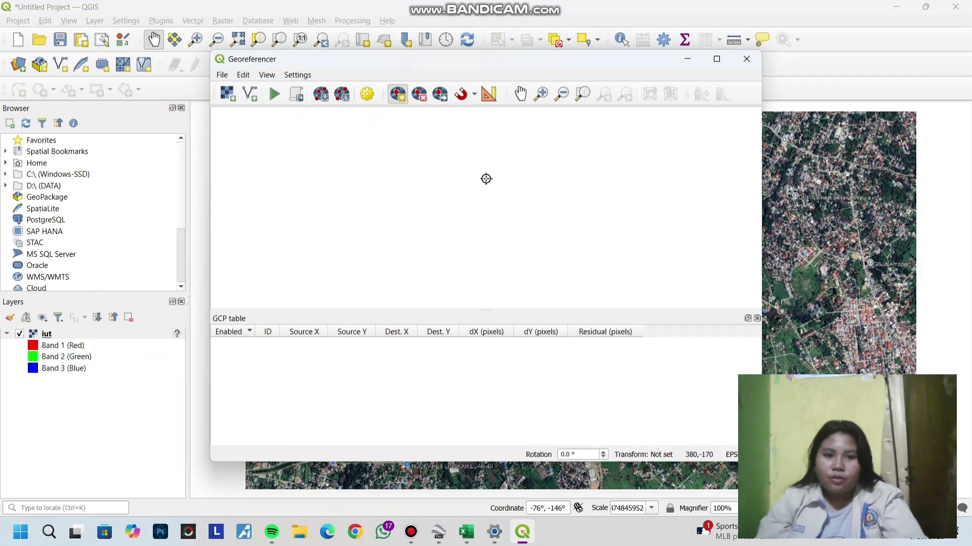
click(361, 102)
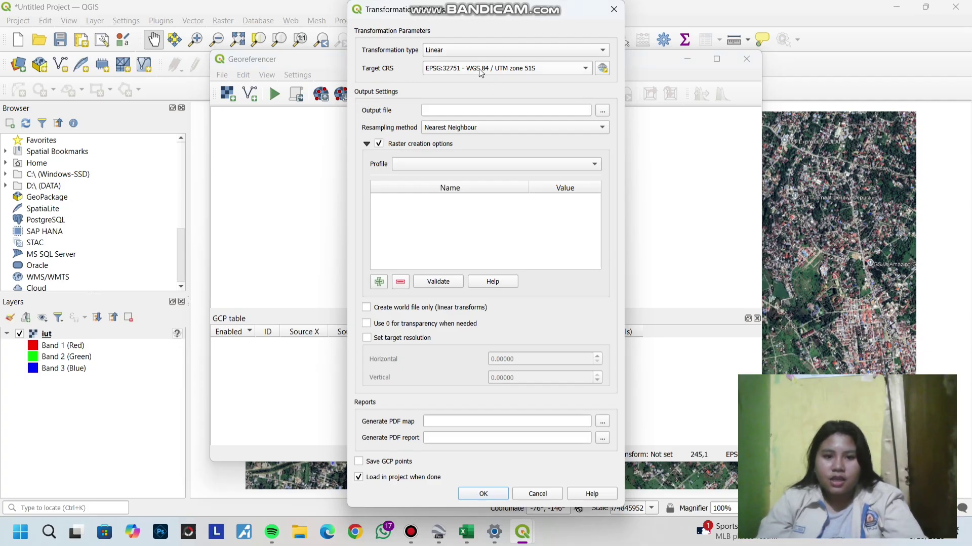
click(582, 69)
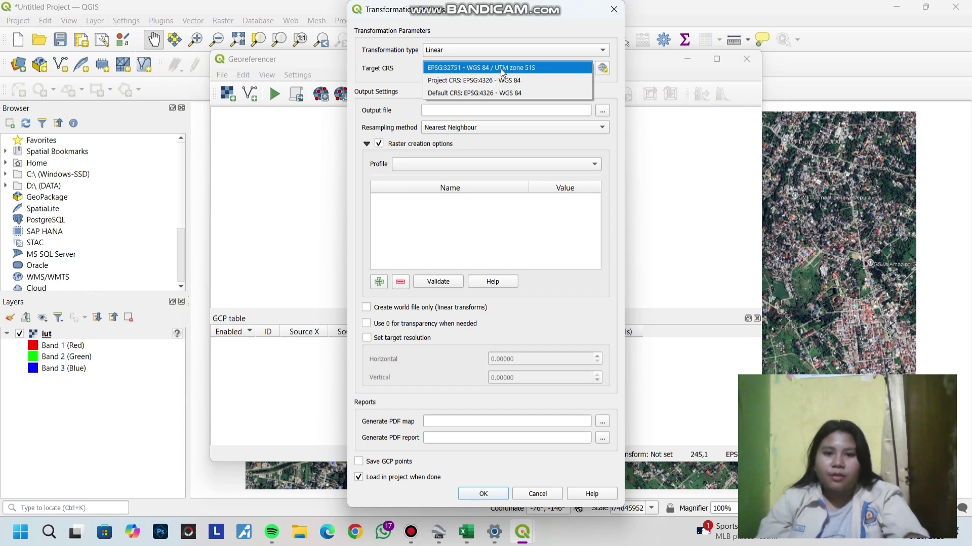
click(518, 71)
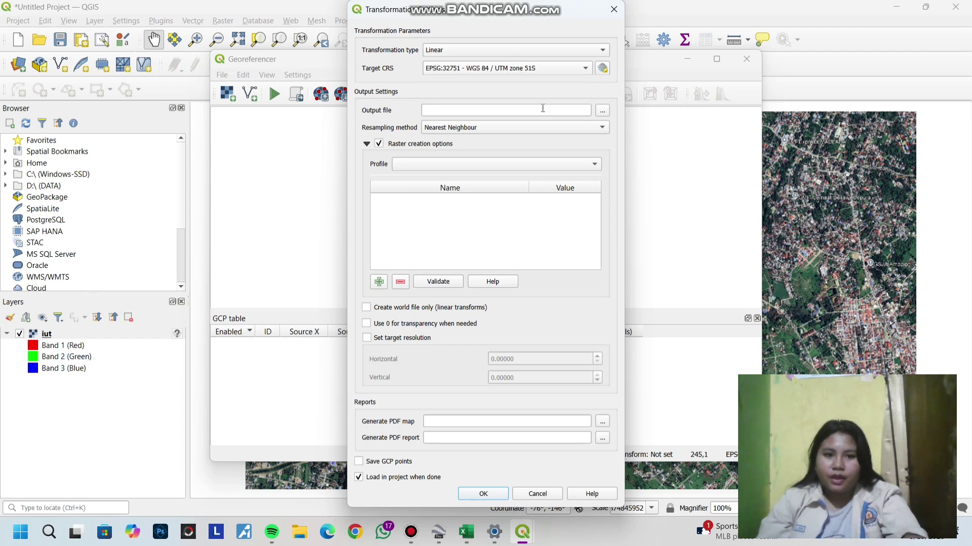
Step: Set the output file to "kelurahan sikumana" as a TIF on drive DATA (D:) and accept the transformation settings
click(600, 113)
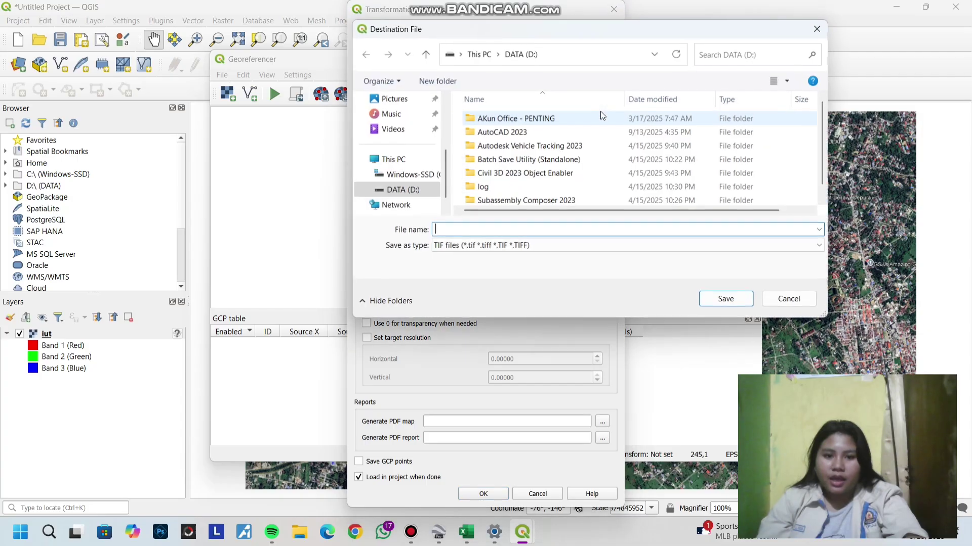
scroll(441, 183, down, 1)
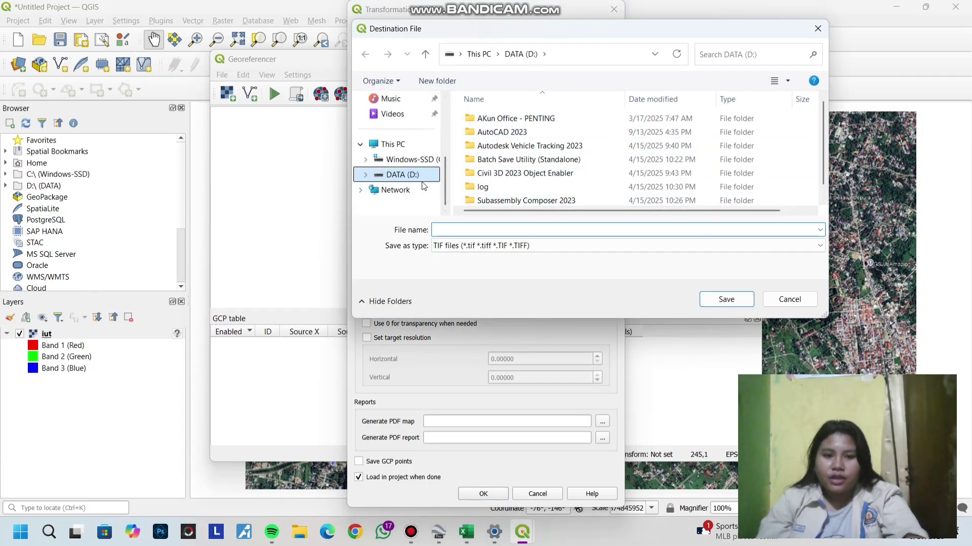
click(481, 232)
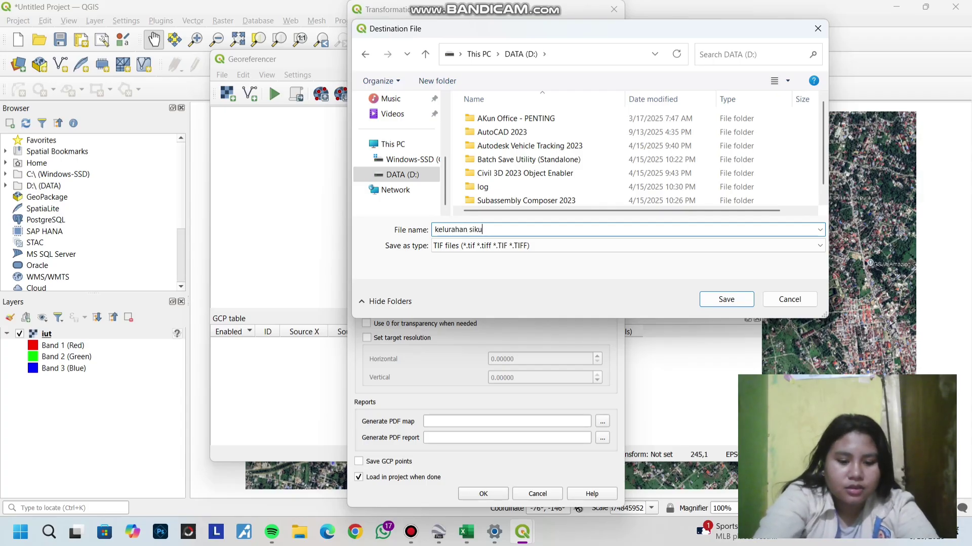
key(Return)
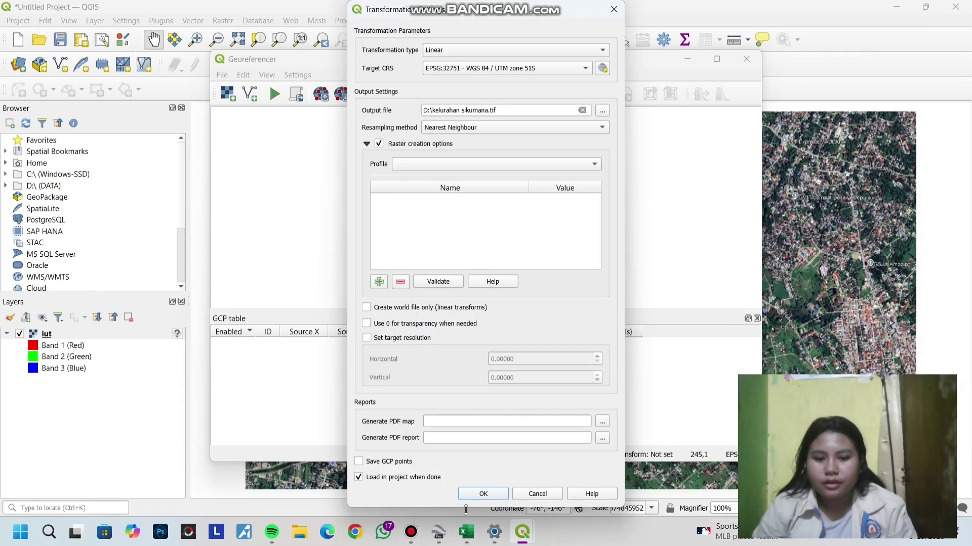
click(501, 493)
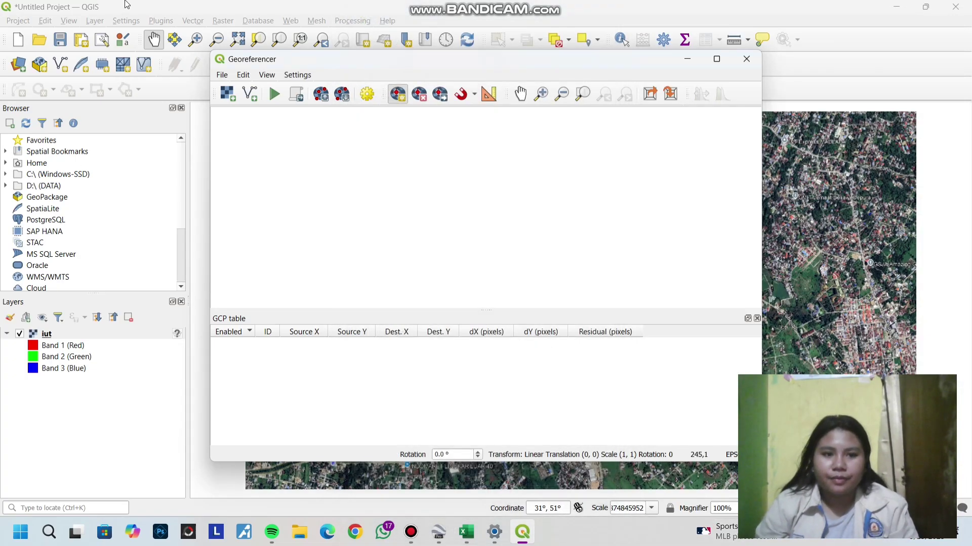
Step: Load the raster iut.jpg from Downloads into the Georeferencer and maximize its window
click(226, 95)
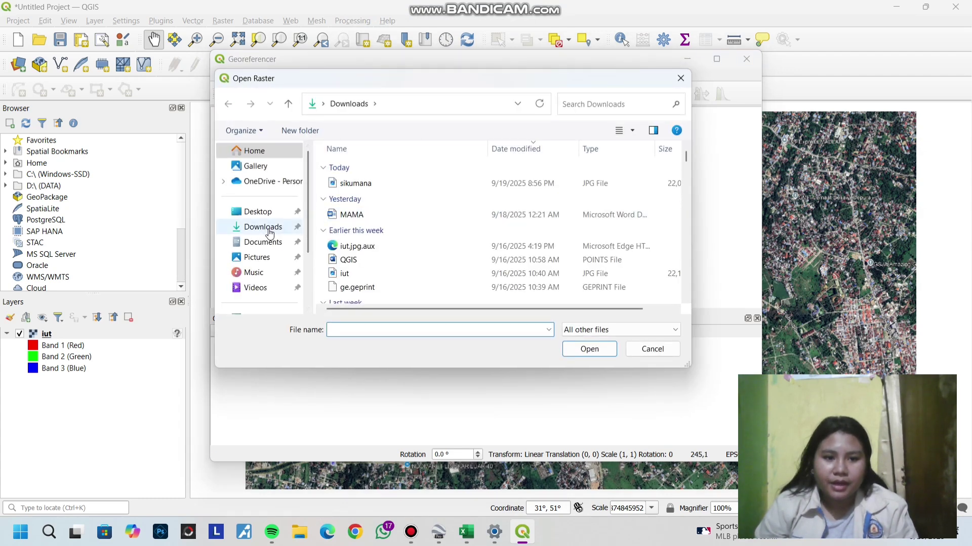
click(353, 274)
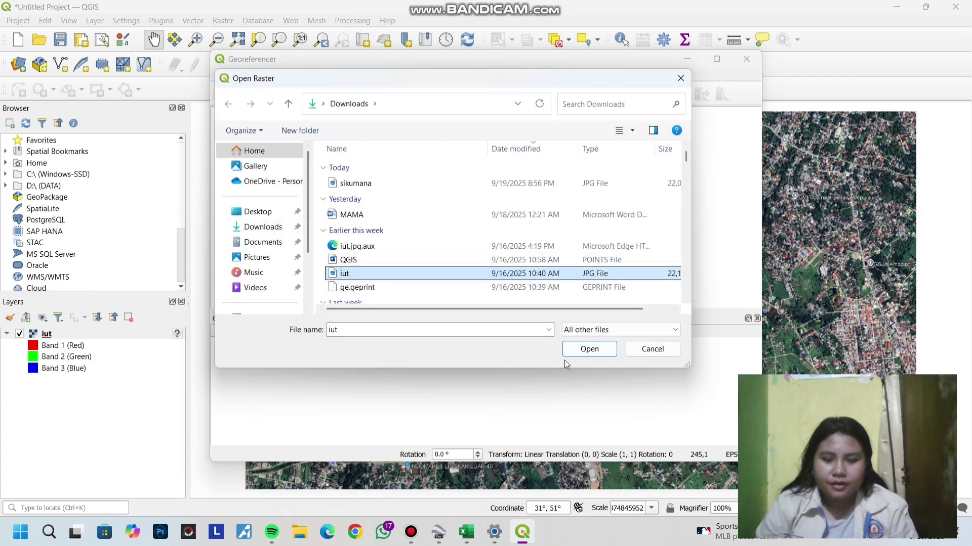
click(587, 350)
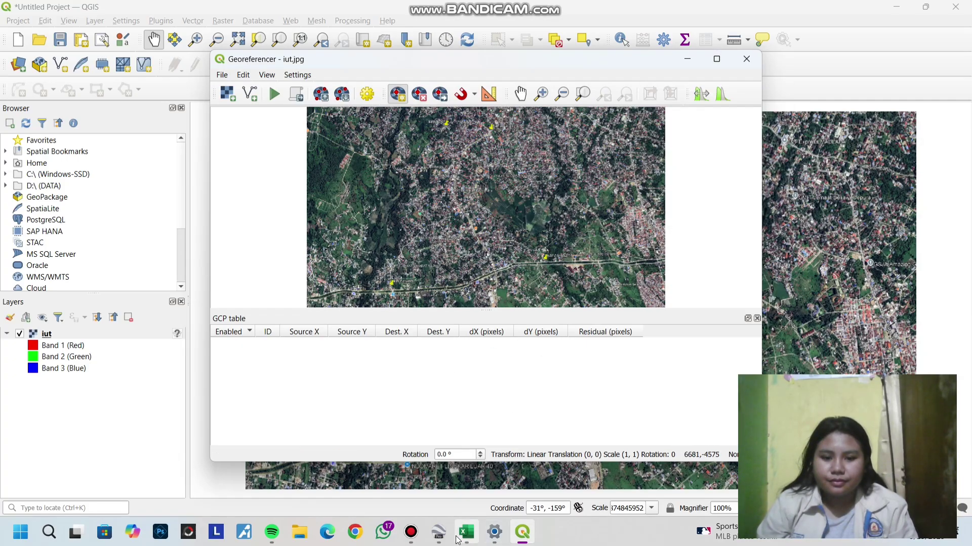
key(super+Up)
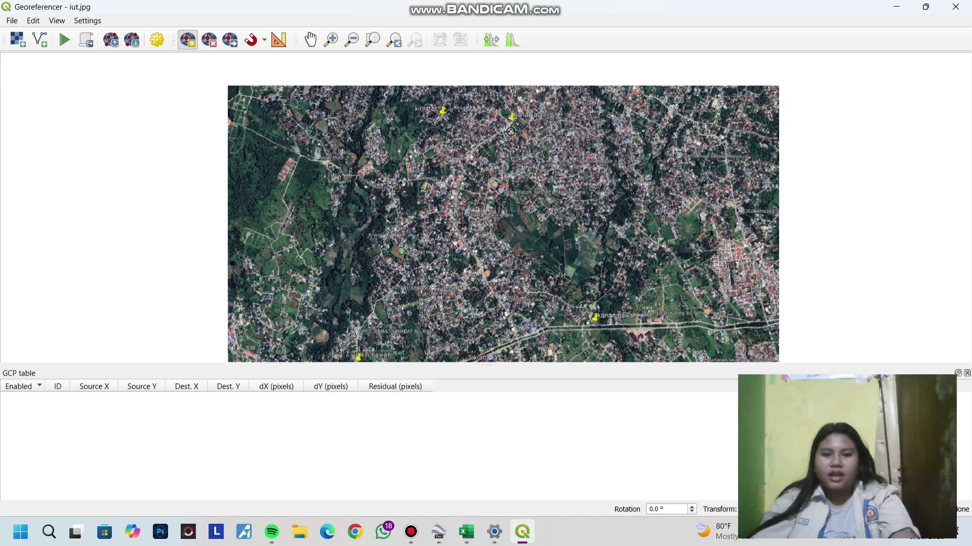
Step: Place a ground control point at the tip of the "kanan atas" pin, keeping EPSG:32751 - WGS 84 / UTM zone 51S as its CRS
scroll(512, 126, up, 2)
scroll(515, 117, up, 1)
drag(515, 117, 518, 223)
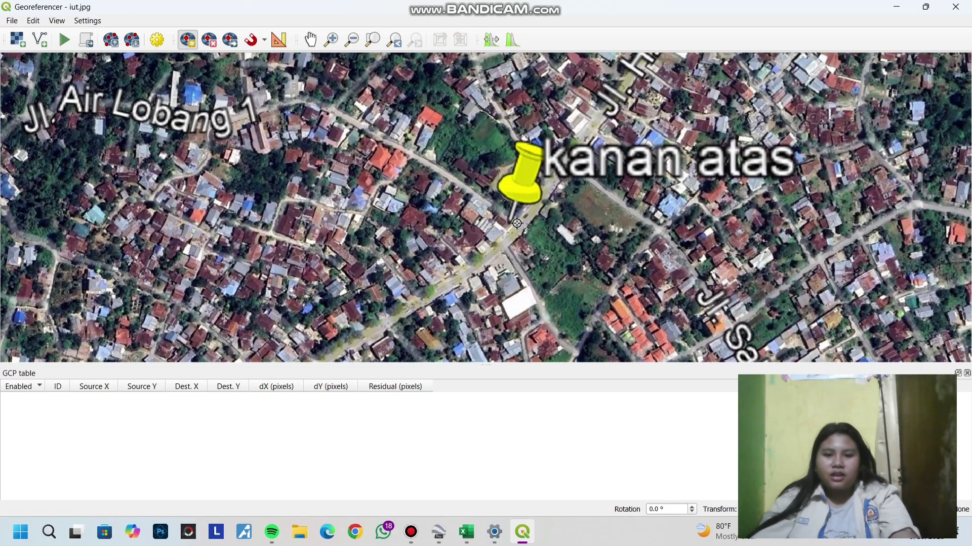
scroll(516, 223, up, 4)
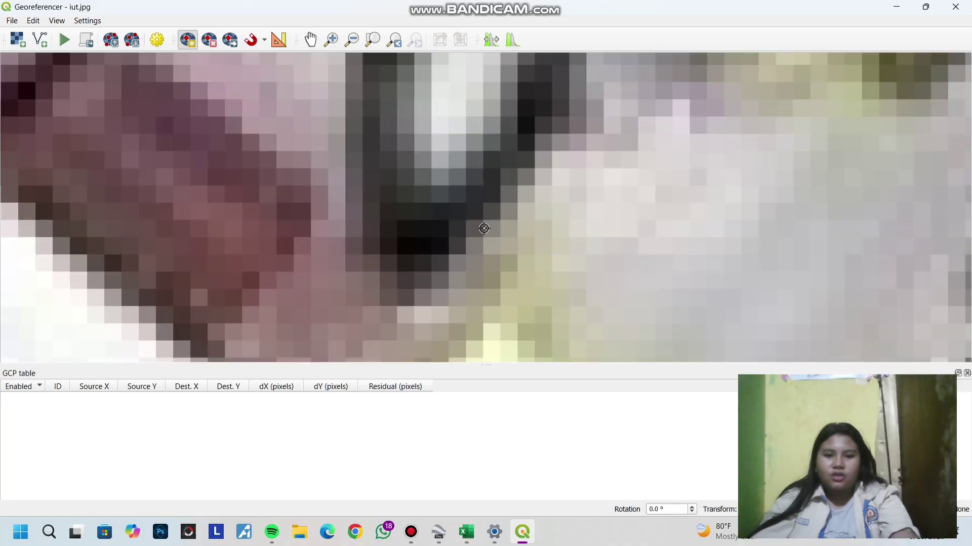
scroll(487, 232, up, 2)
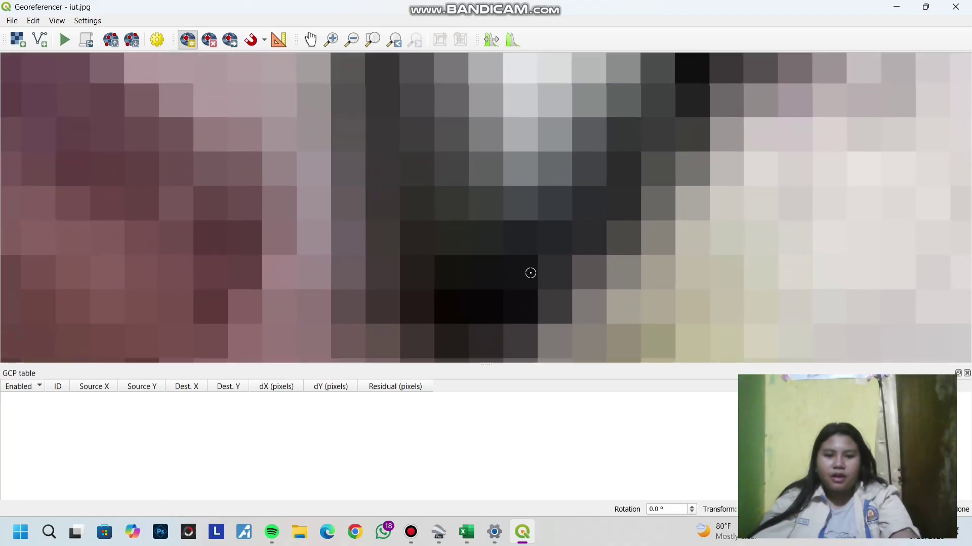
drag(530, 274, 579, 269)
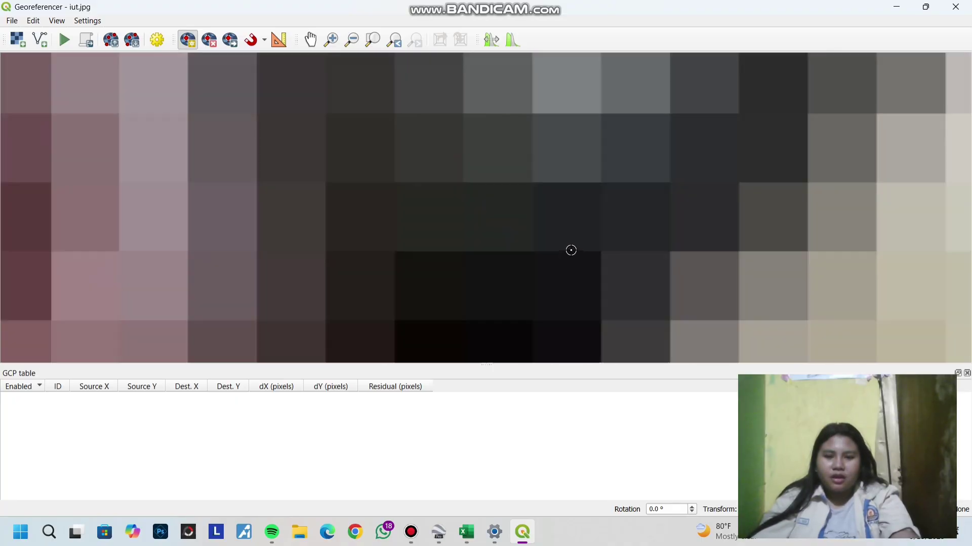
scroll(571, 254, down, 2)
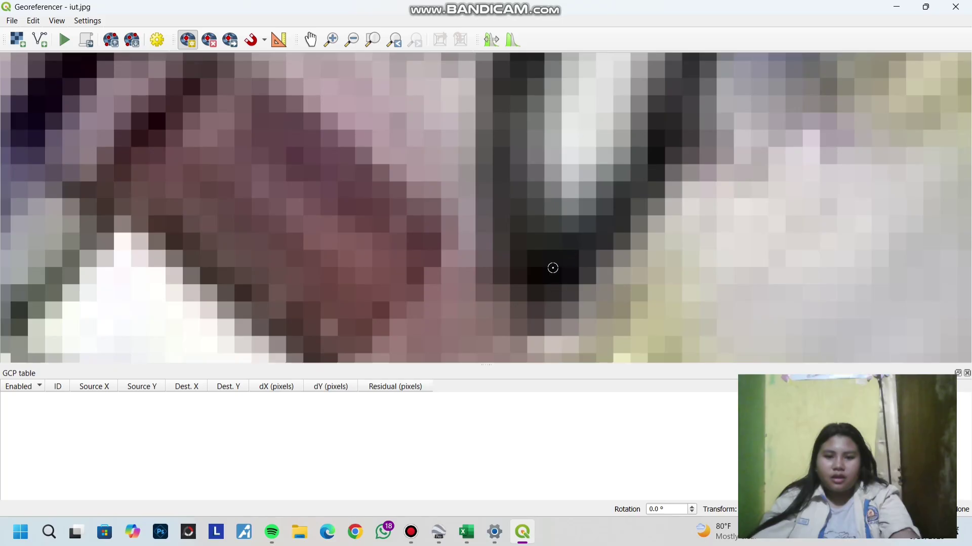
click(548, 240)
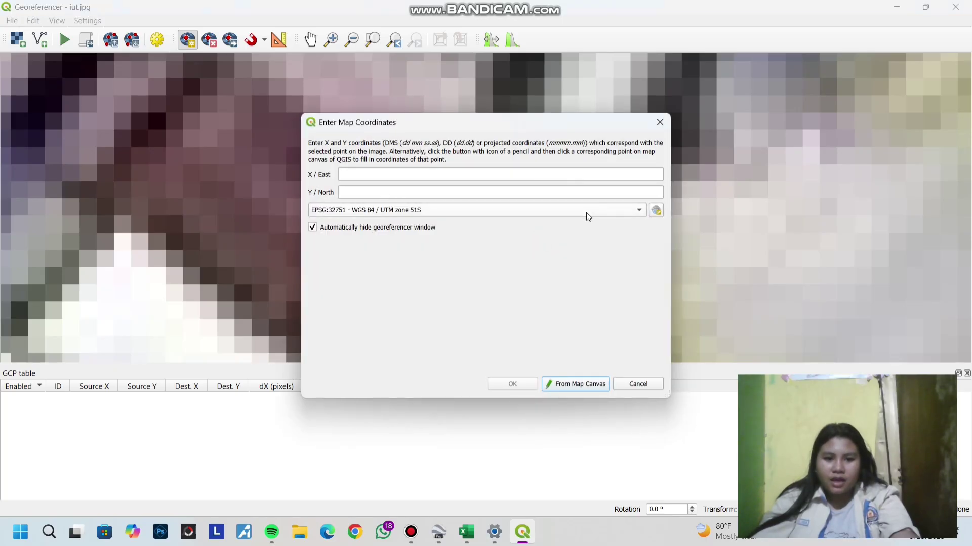
click(481, 212)
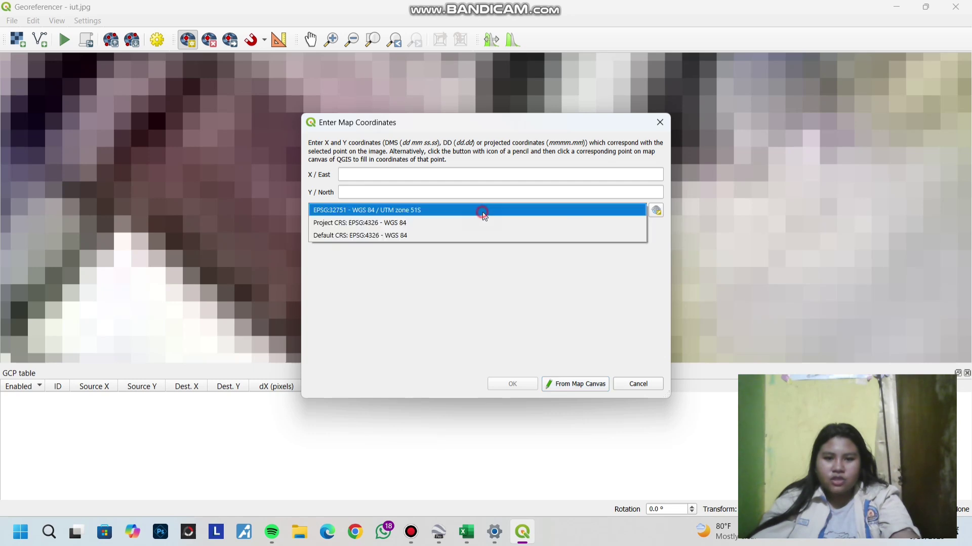
click(420, 212)
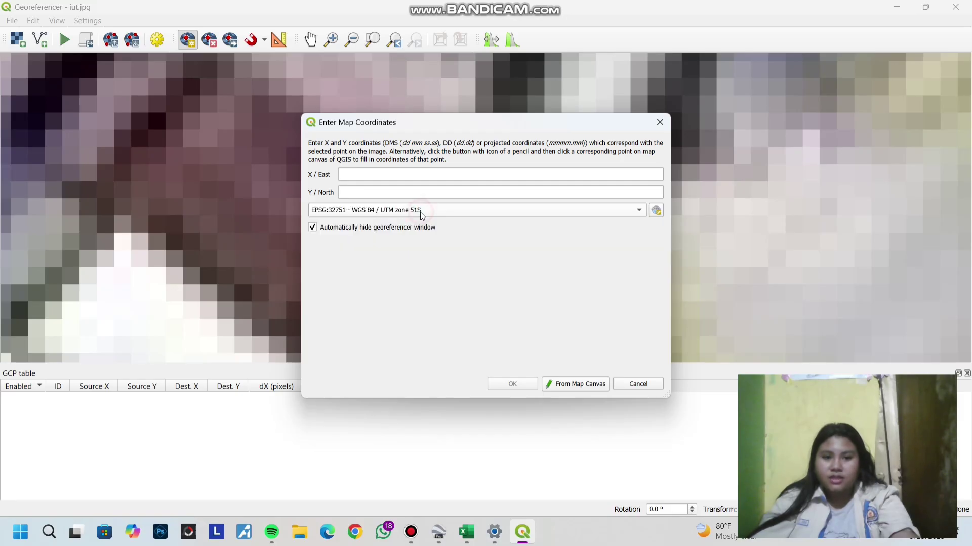
Step: Copy point 1's x value 566484 from the Excel sheet into the X / East coordinate in the Georeferencer
click(410, 175)
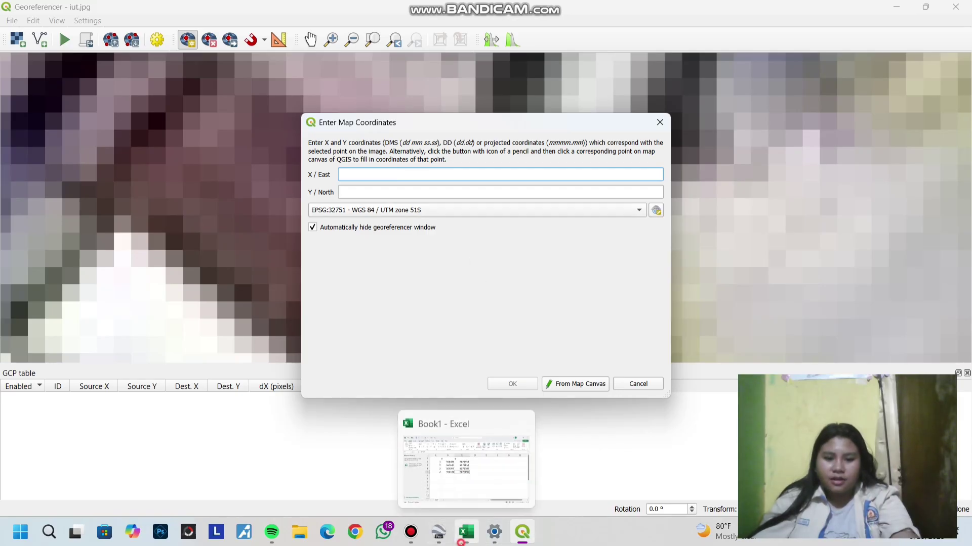
click(461, 541)
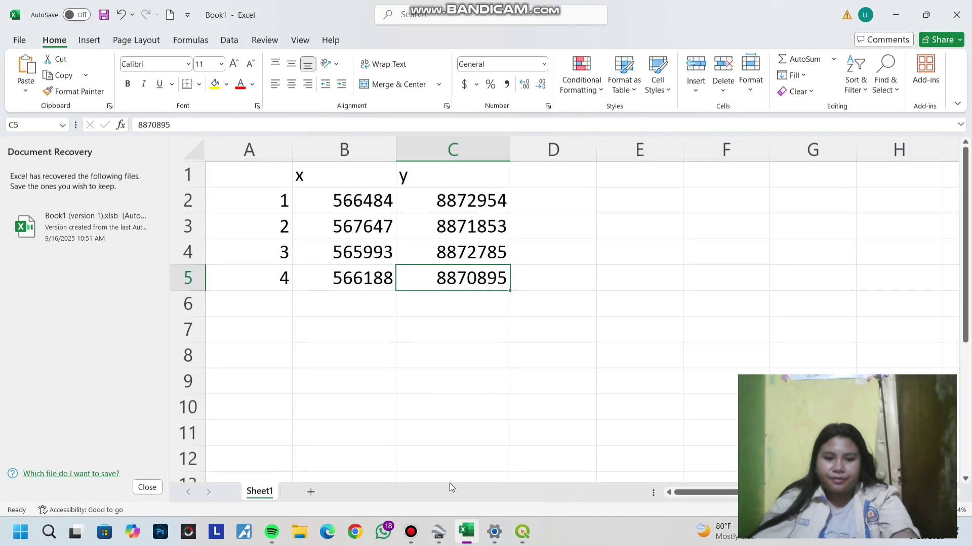
click(331, 203)
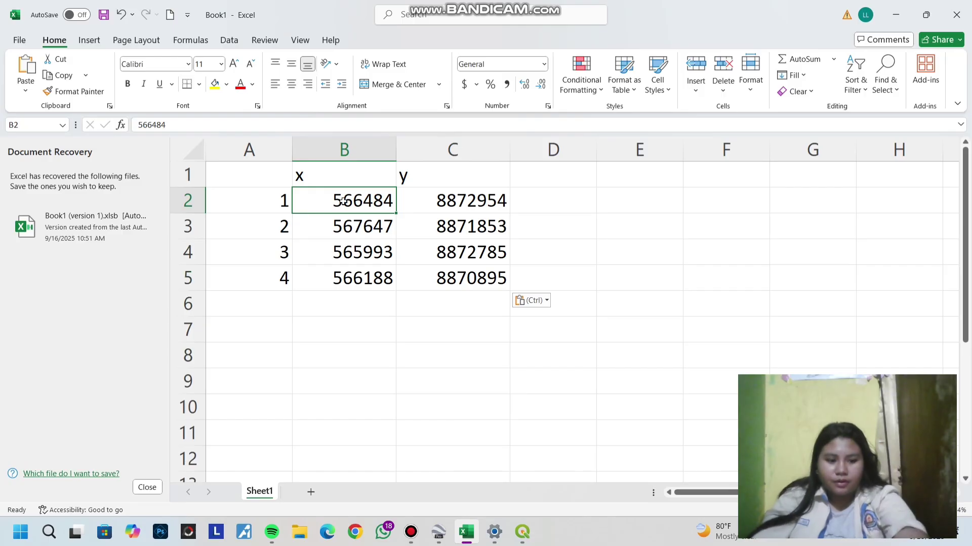
double_click(190, 124)
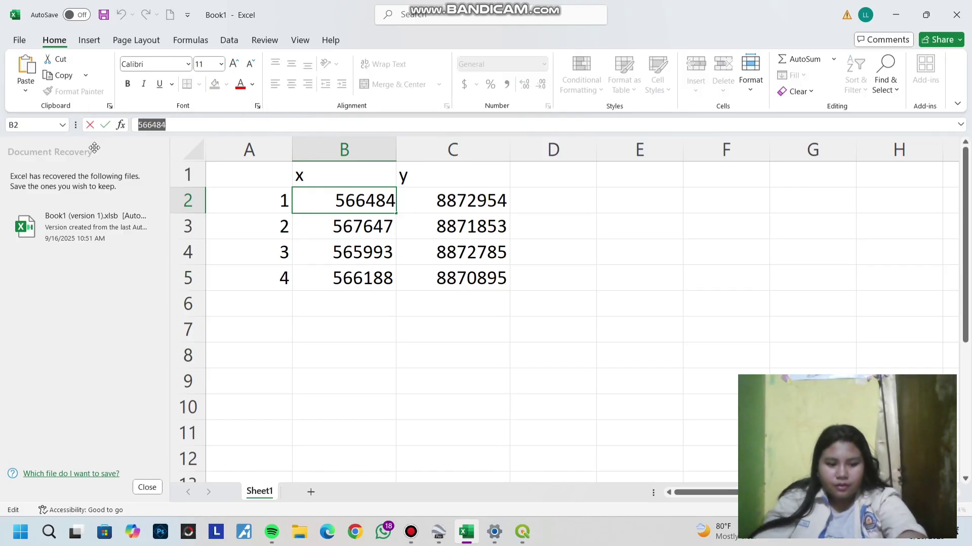
click(522, 532)
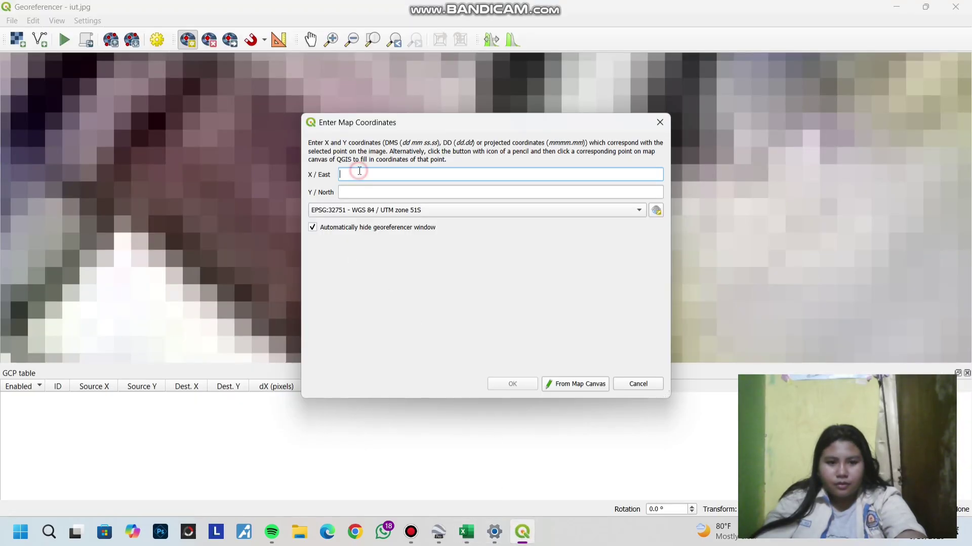
text(566424)
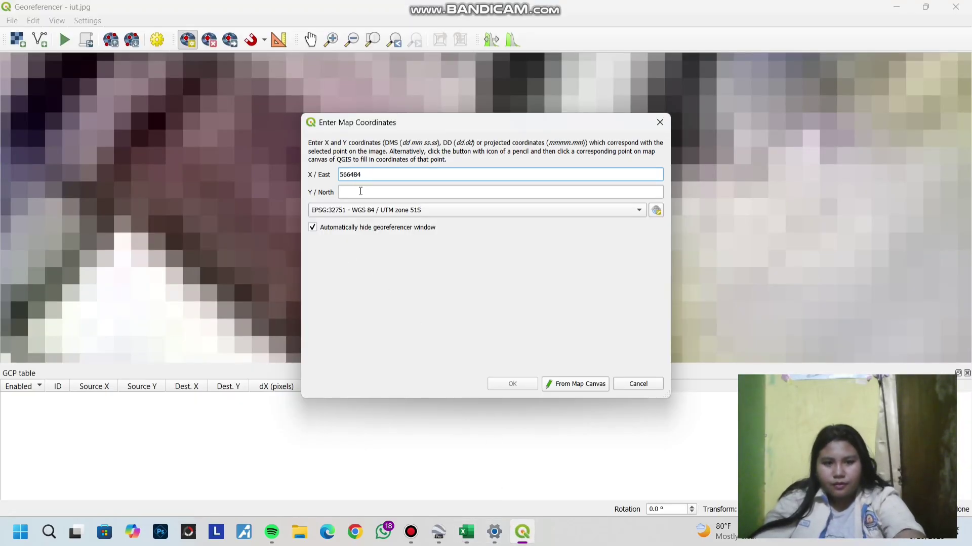
Step: Copy point 1's y value 8872954 from Excel into the Y / North coordinate and accept the control point
click(361, 192)
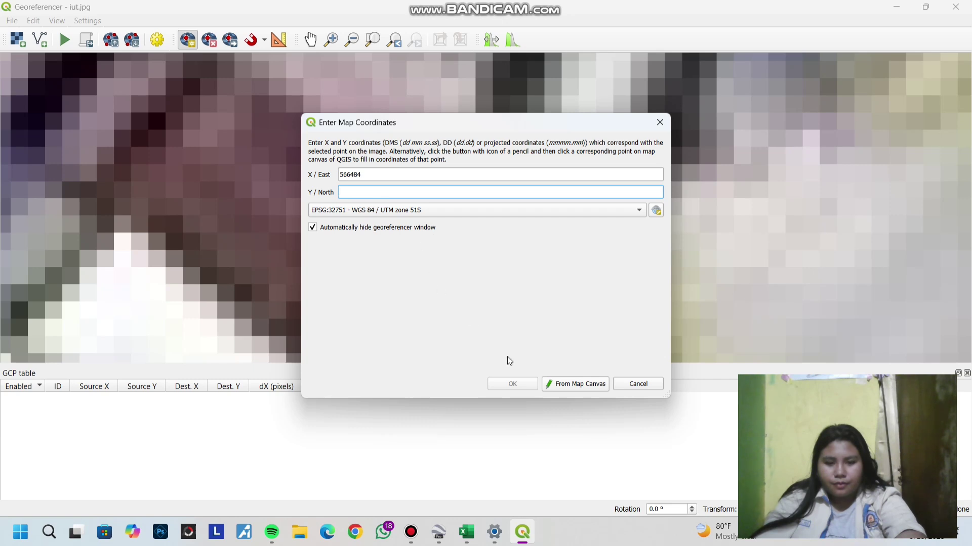
click(466, 531)
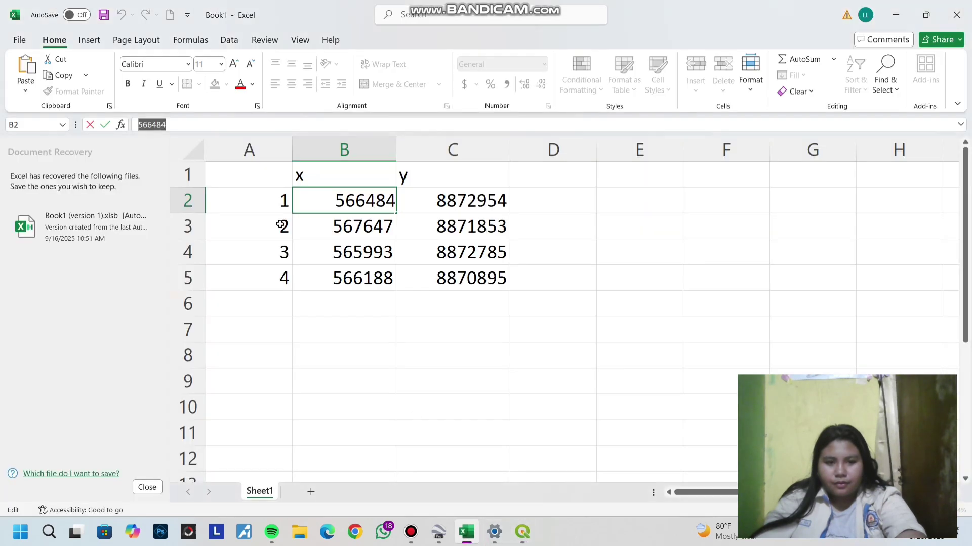
click(466, 202)
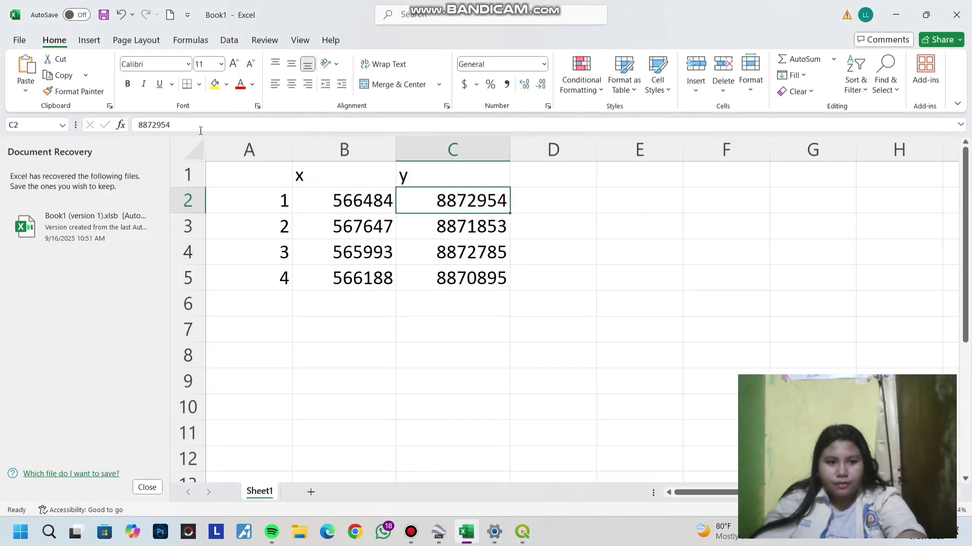
double_click(177, 123)
key(ctrl+c)
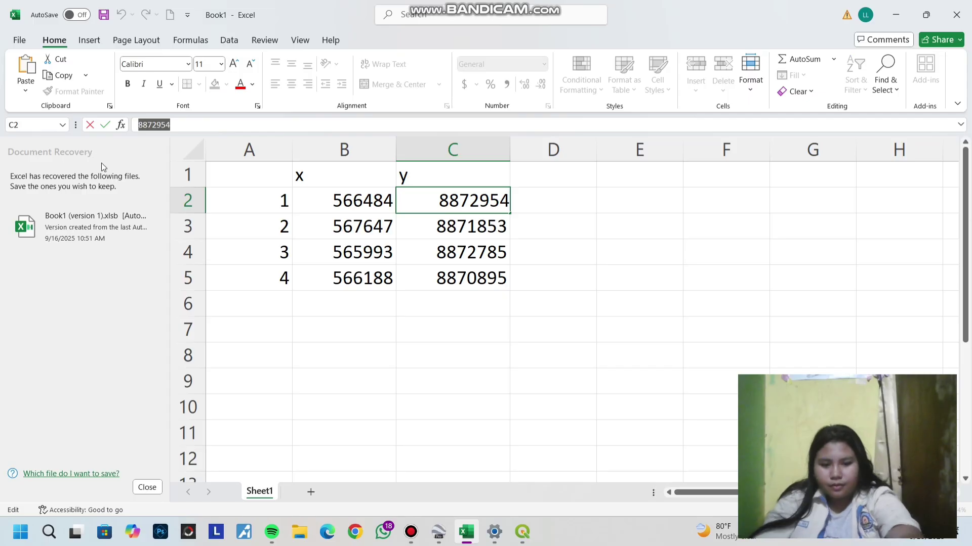
click(522, 531)
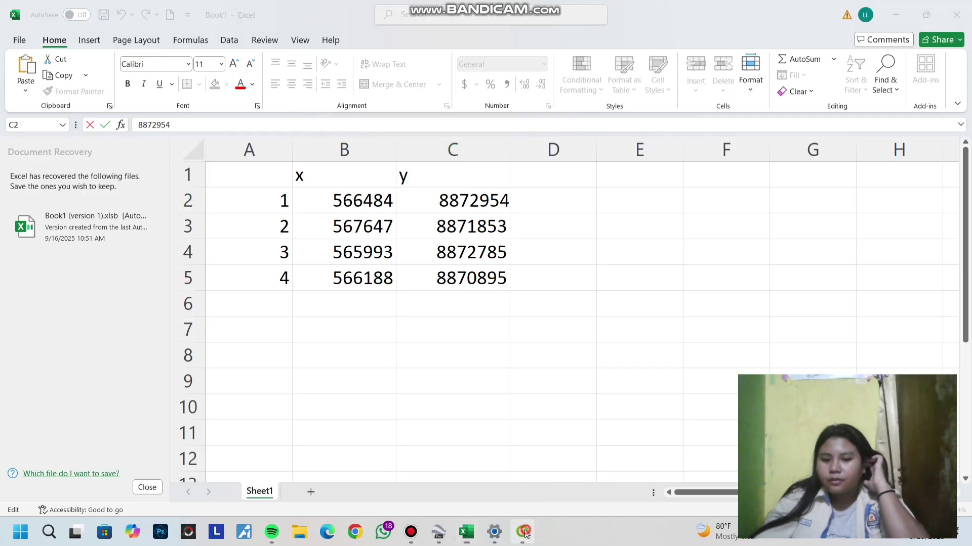
click(392, 197)
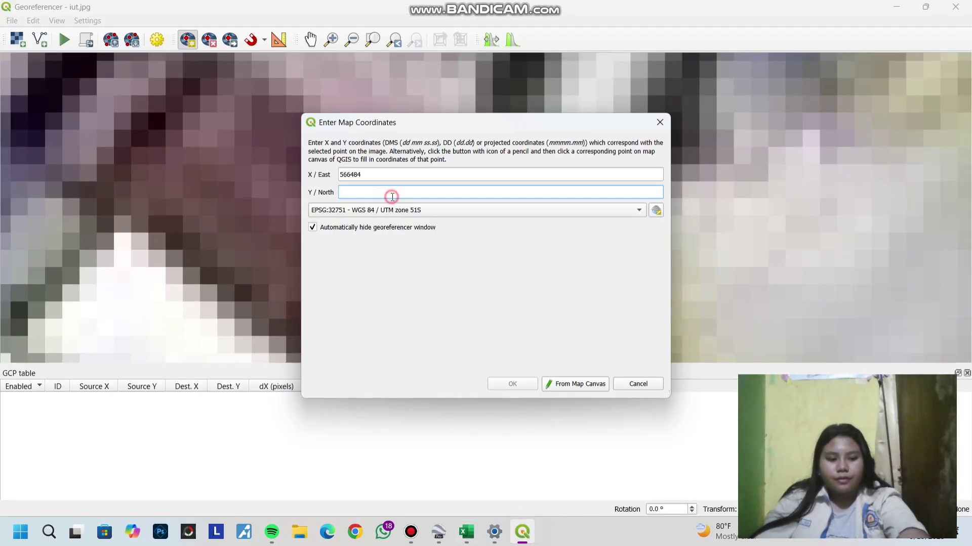
key(ctrl+v)
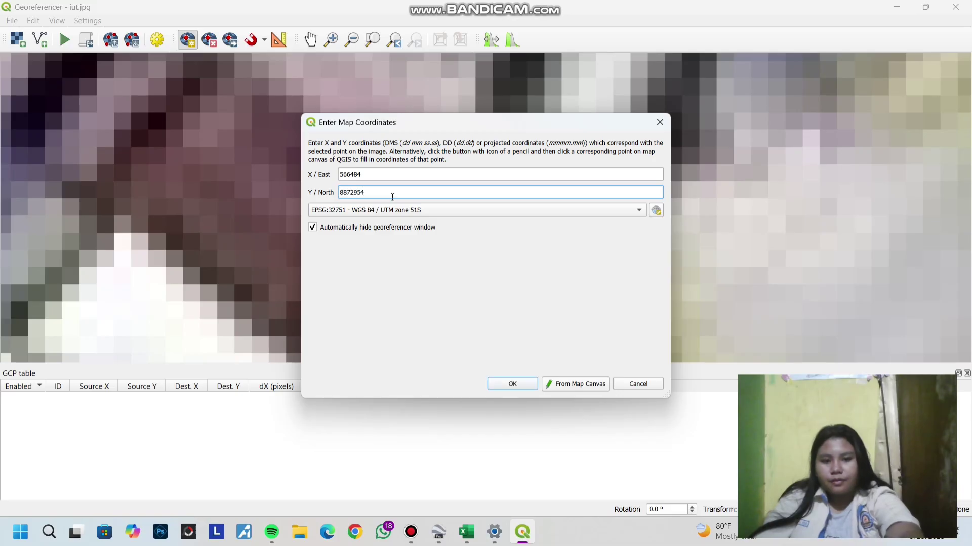
click(512, 385)
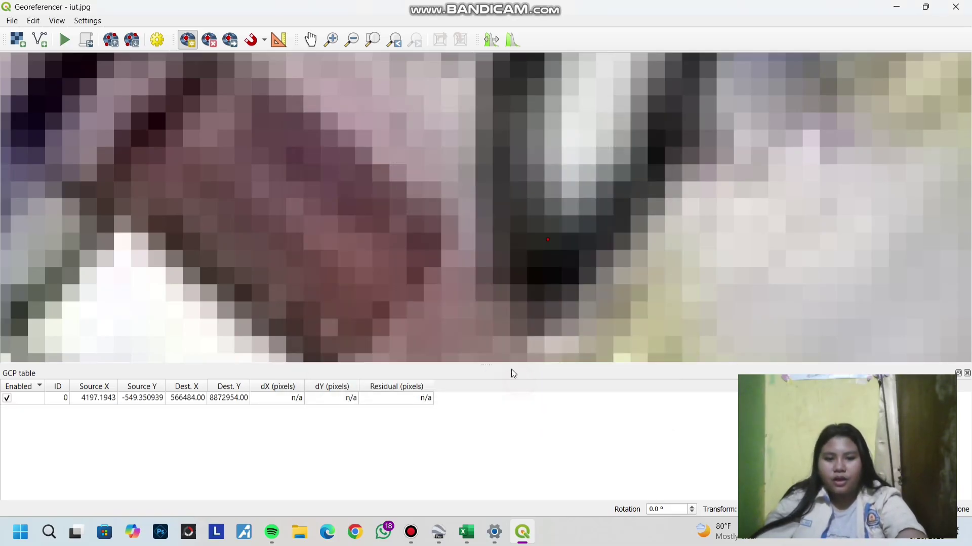
Step: Place a second control point at the tip of the "kanan bawah" pin, keeping EPSG:32751 - WGS 84 / UTM zone 51S as its CRS
scroll(561, 263, up, 2)
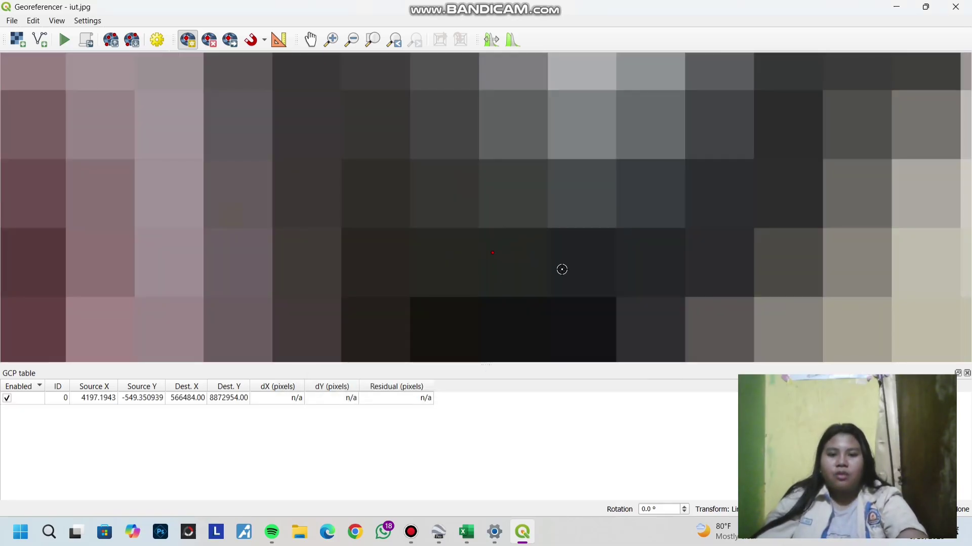
scroll(559, 269, down, 5)
scroll(558, 269, down, 5)
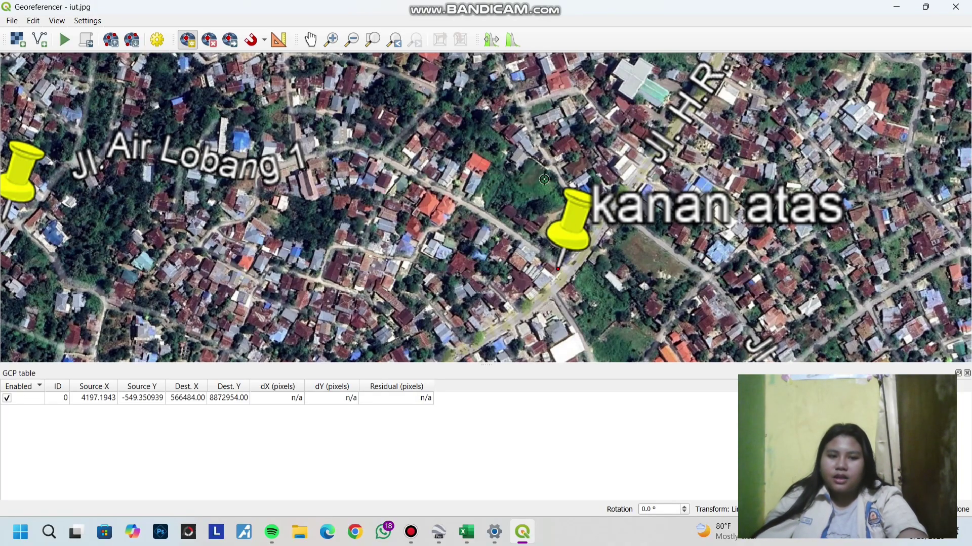
scroll(540, 256, down, 1)
drag(537, 280, 549, 194)
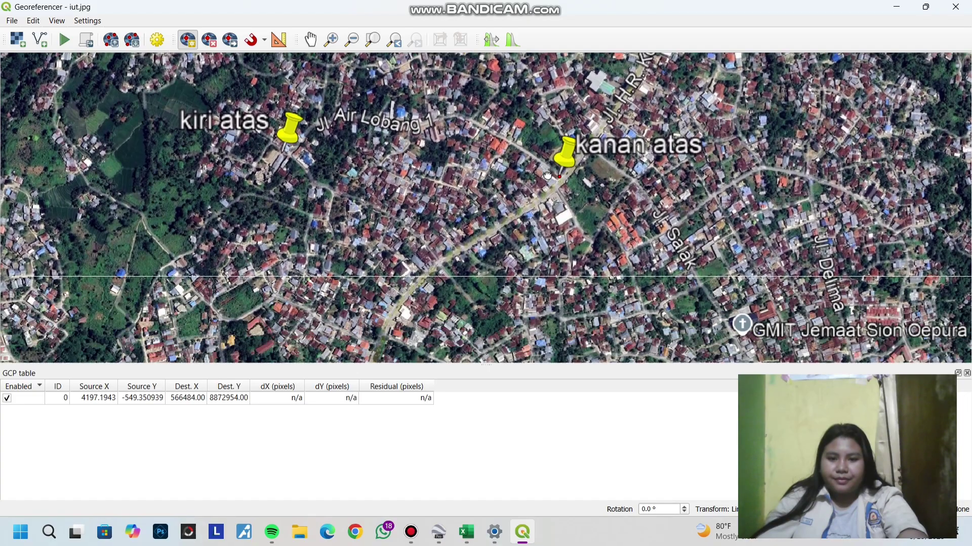
scroll(540, 251, down, 1)
drag(538, 272, 529, 144)
drag(567, 290, 561, 190)
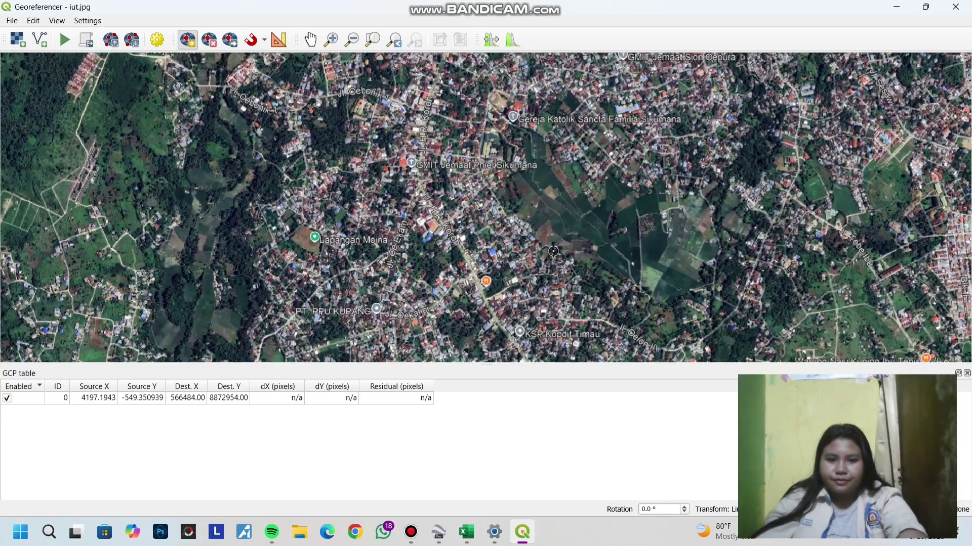
drag(552, 252, 498, 105)
drag(650, 240, 598, 230)
scroll(597, 231, up, 3)
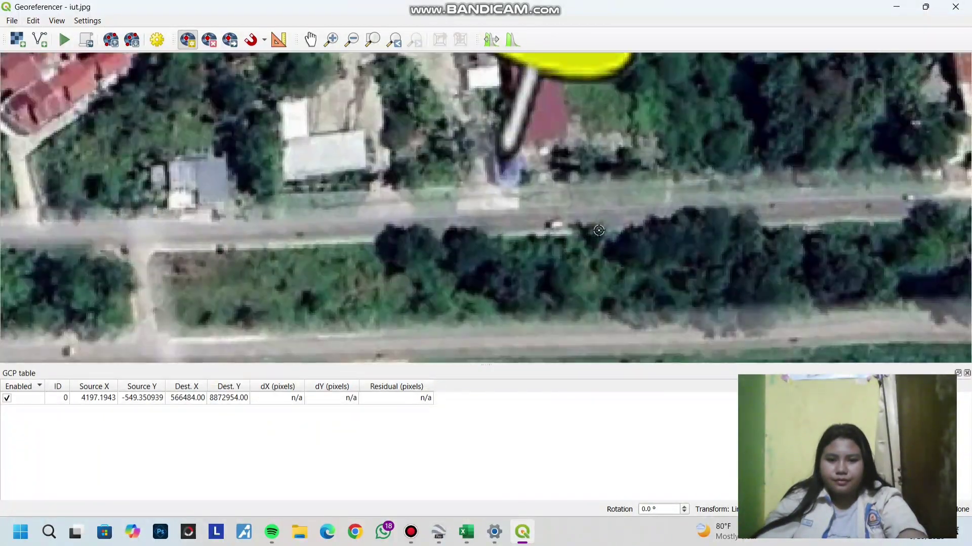
scroll(564, 271, up, 2)
scroll(500, 219, up, 2)
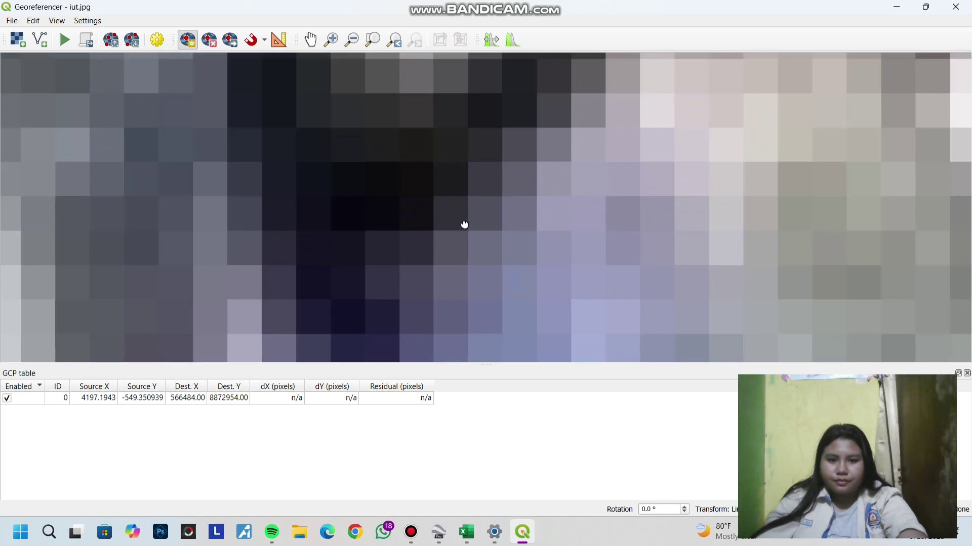
scroll(587, 310, up, 1)
scroll(540, 202, up, 1)
click(531, 178)
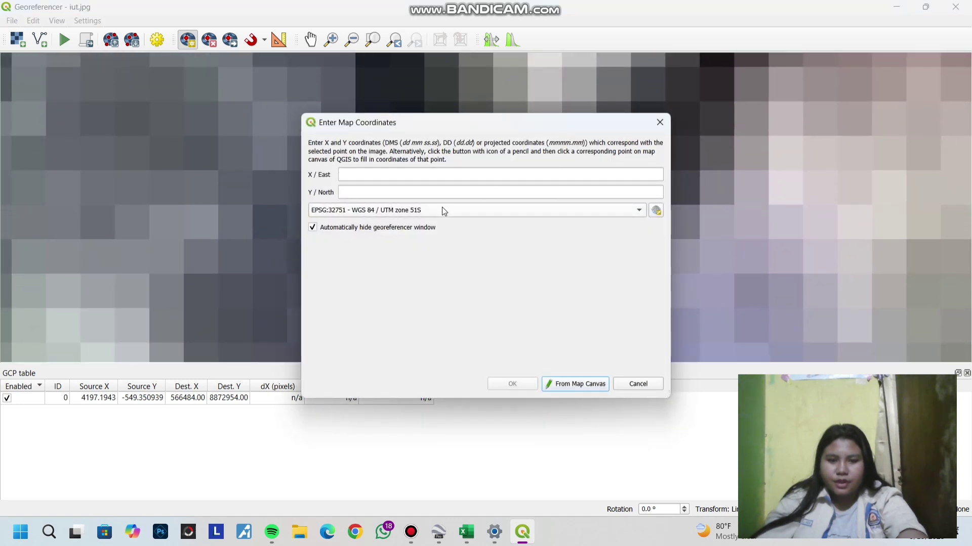
click(414, 216)
click(417, 214)
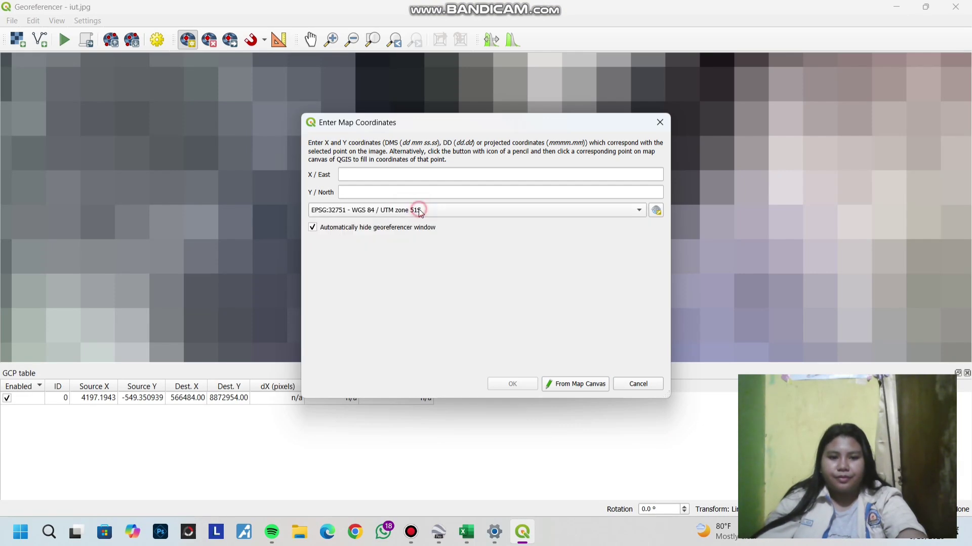
Step: Copy point 2's x value 567647 from the Excel sheet into the X / East coordinate in the Georeferencer
click(466, 532)
click(348, 226)
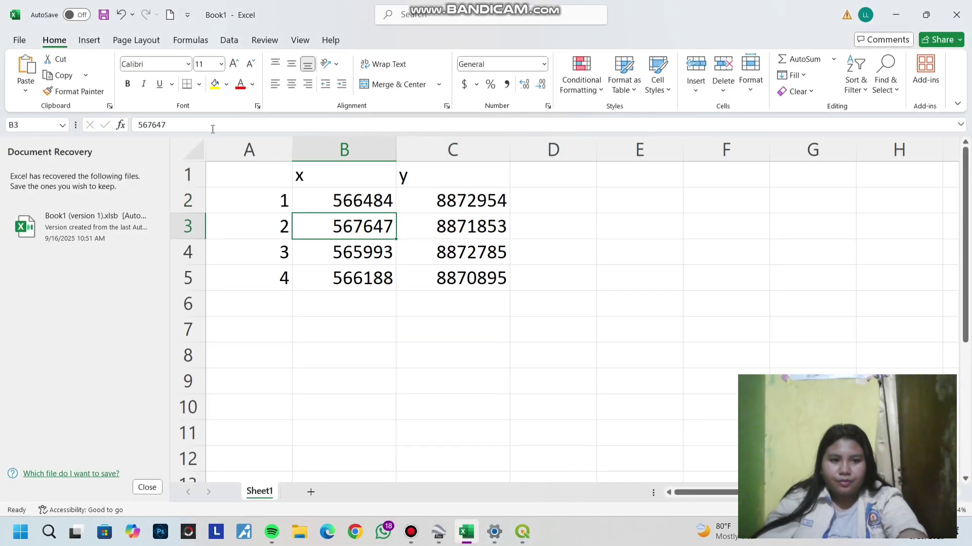
double_click(152, 125)
key(ctrl+c)
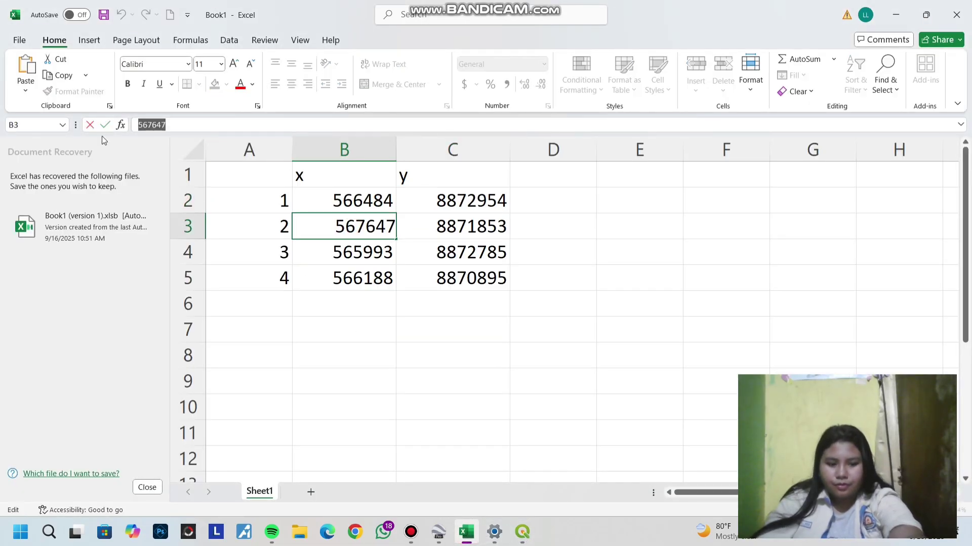
click(524, 531)
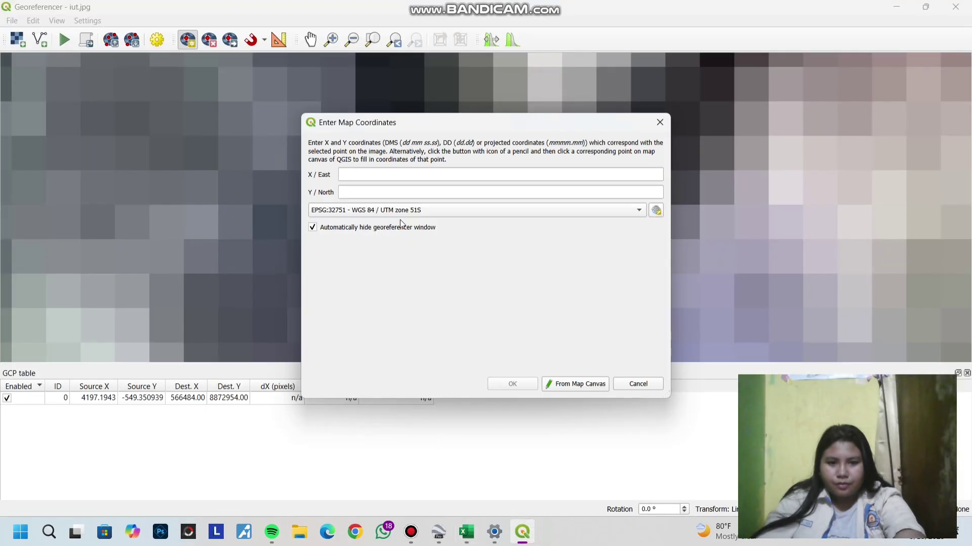
click(387, 174)
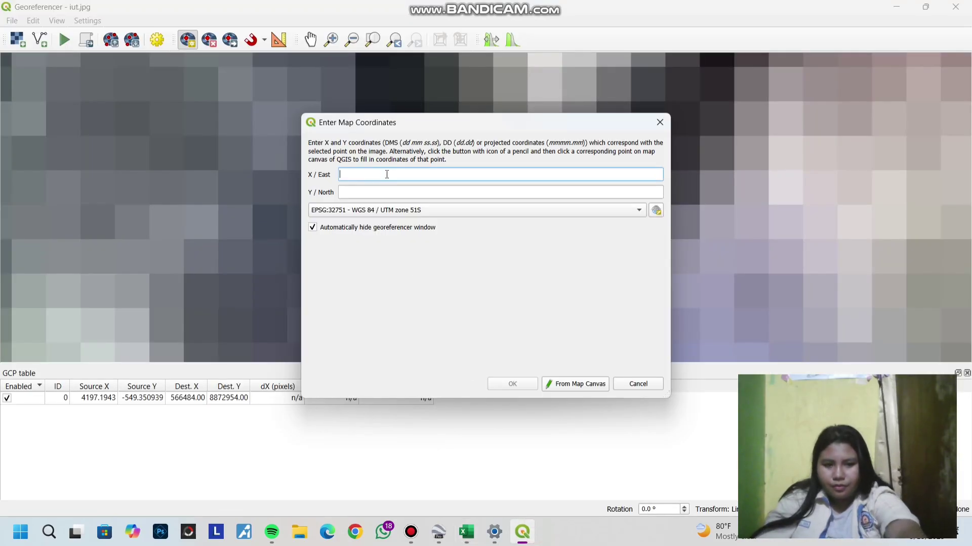
Step: Copy point 2's y value 8871853 from Excel into the Y / North coordinate and accept the control point
click(466, 531)
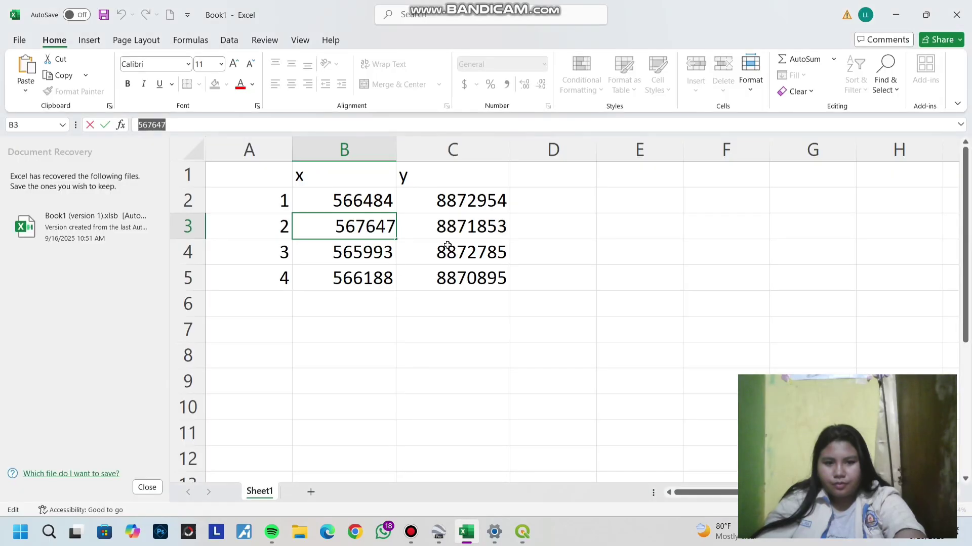
click(457, 228)
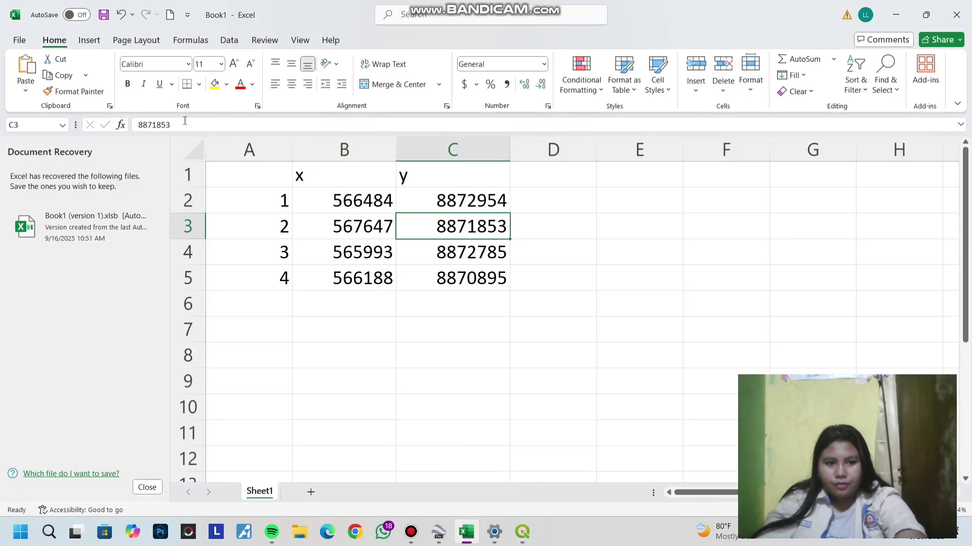
drag(184, 121, 93, 139)
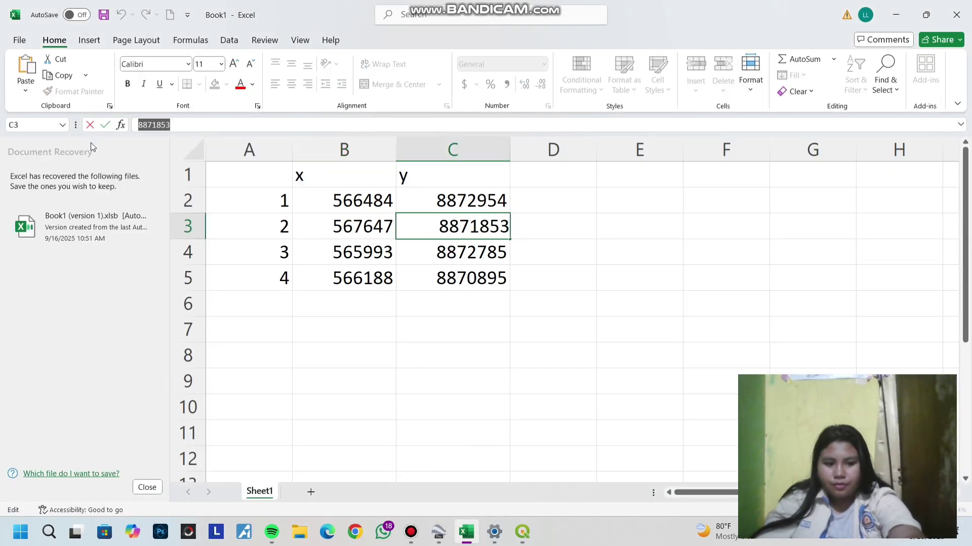
click(522, 531)
click(391, 195)
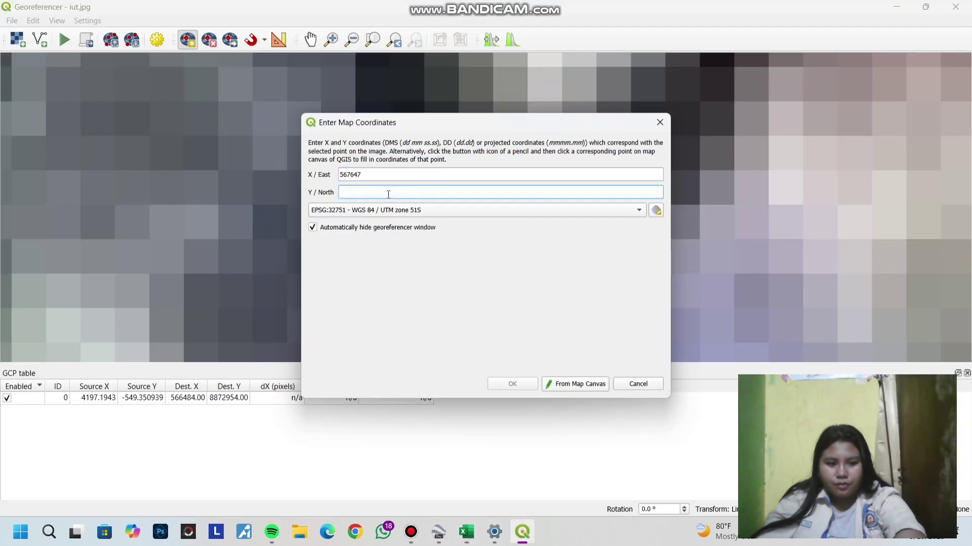
key(ctrl+v)
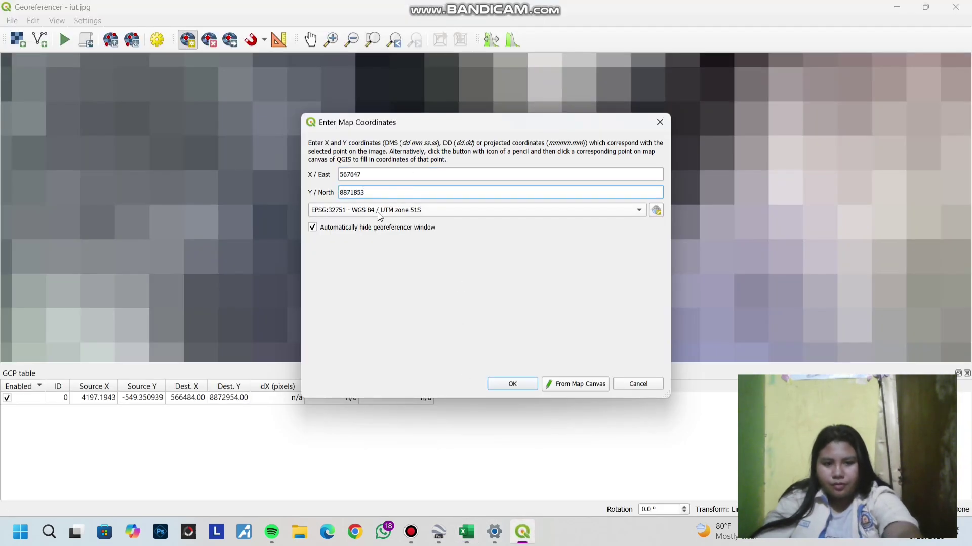
click(525, 387)
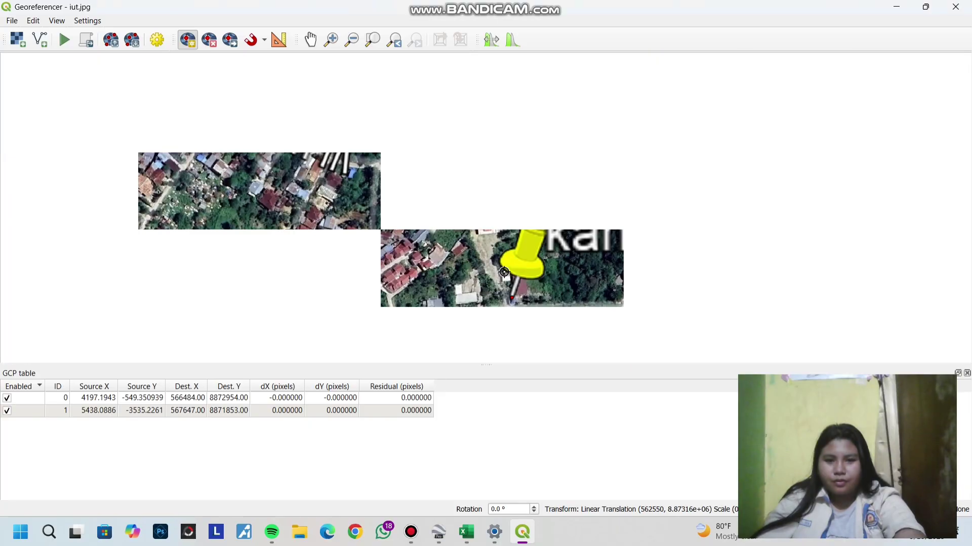
Step: Place a third control point at the tip of the "kiri atas" pin, keeping EPSG:32751 - WGS 84 / UTM zone 51S as its CRS
scroll(555, 229, down, 5)
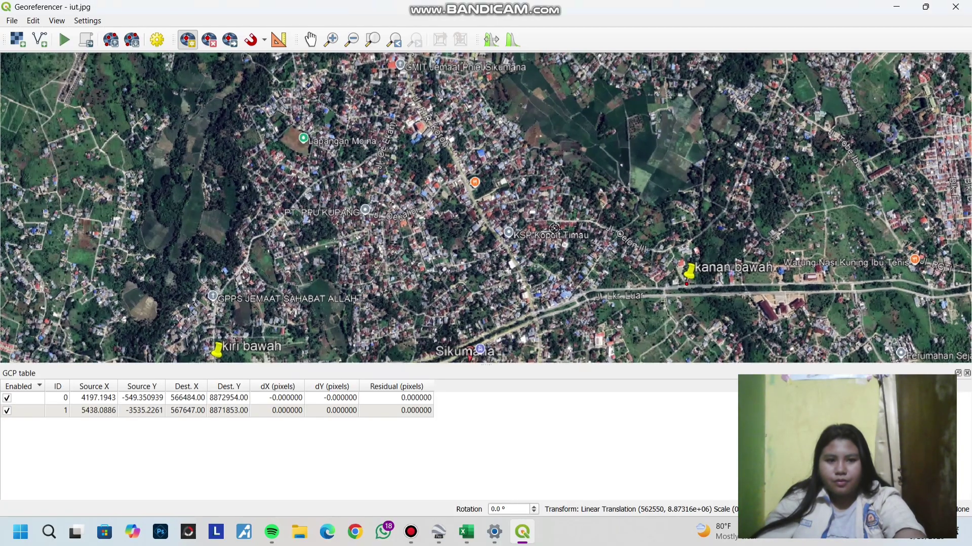
drag(437, 135, 460, 163)
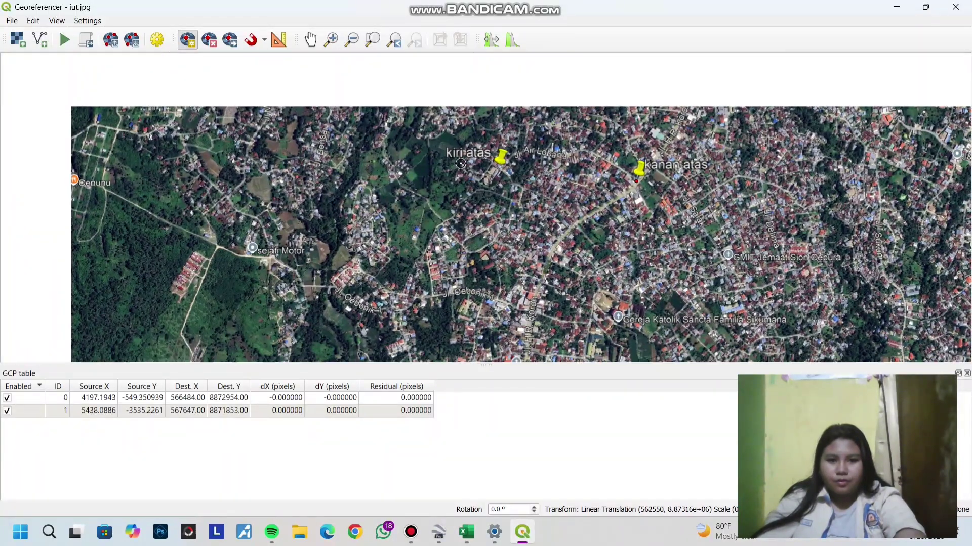
scroll(460, 164, up, 2)
drag(623, 218, 497, 273)
scroll(527, 212, up, 8)
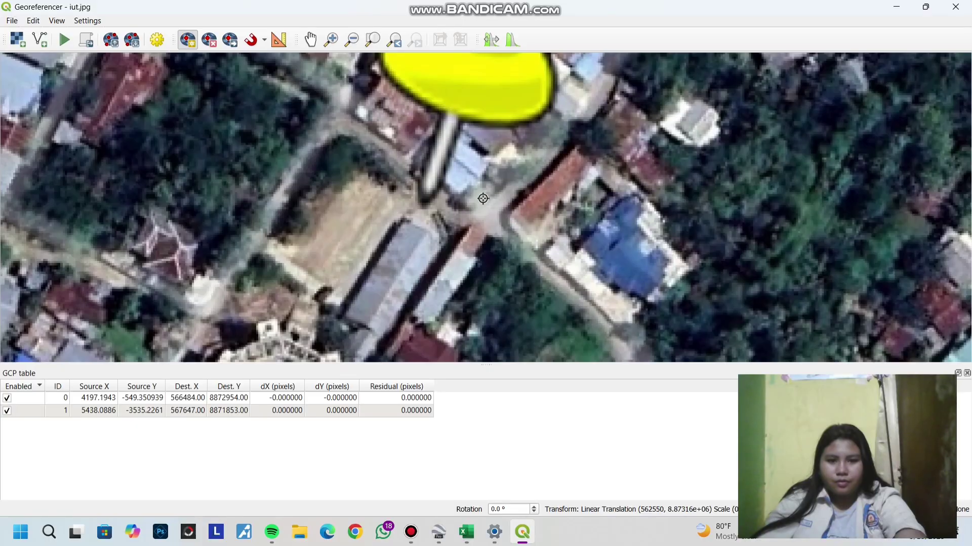
scroll(397, 257, up, 2)
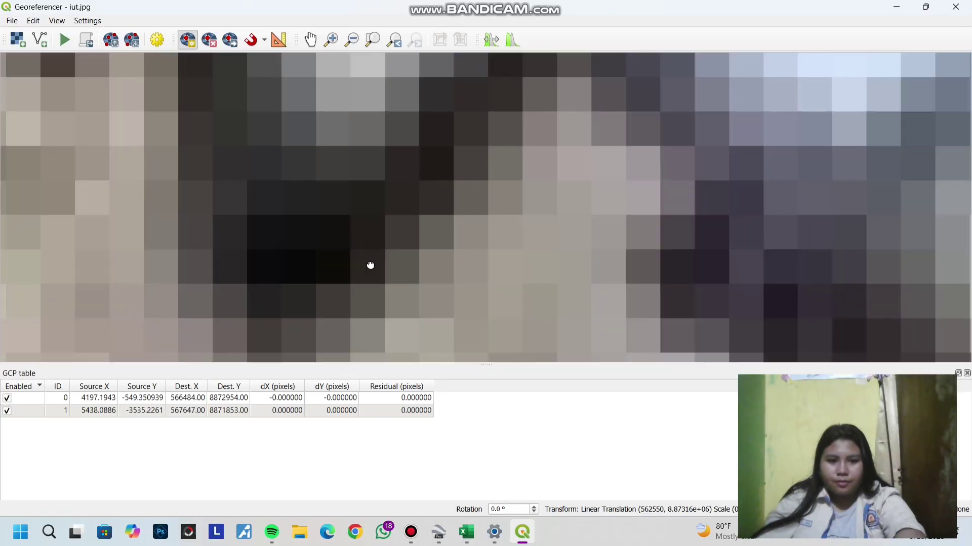
click(388, 191)
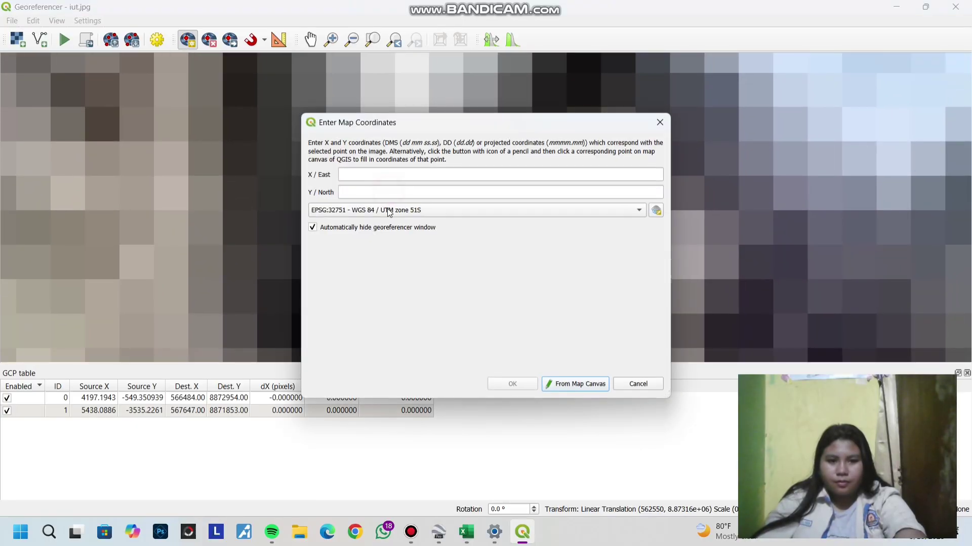
click(386, 209)
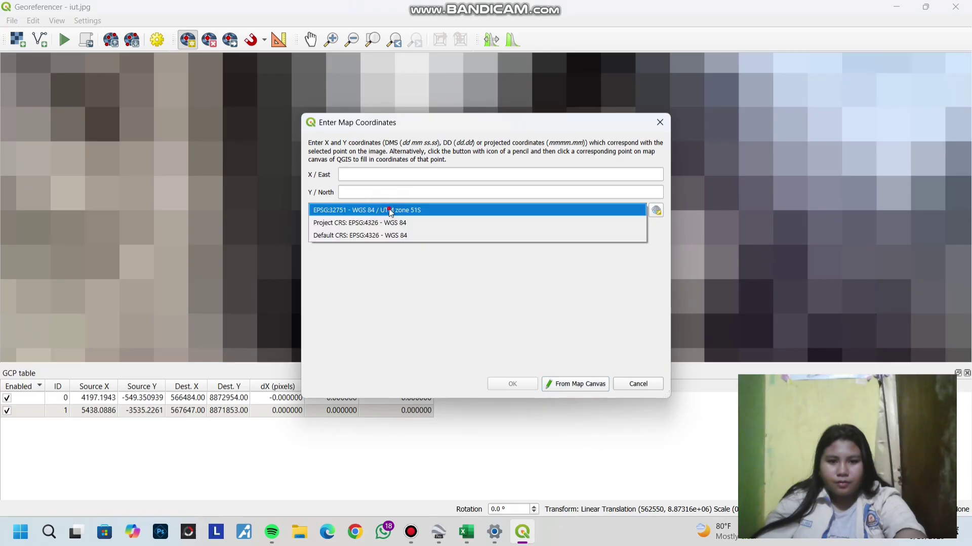
click(389, 210)
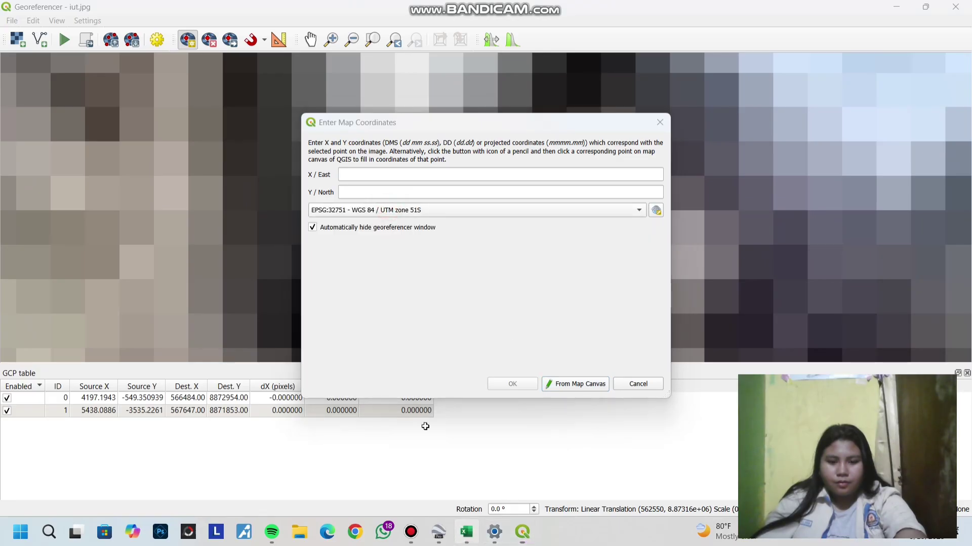
Step: Copy point 3's x value 565993 from the Excel sheet into the X / East coordinate in the Georeferencer
click(466, 531)
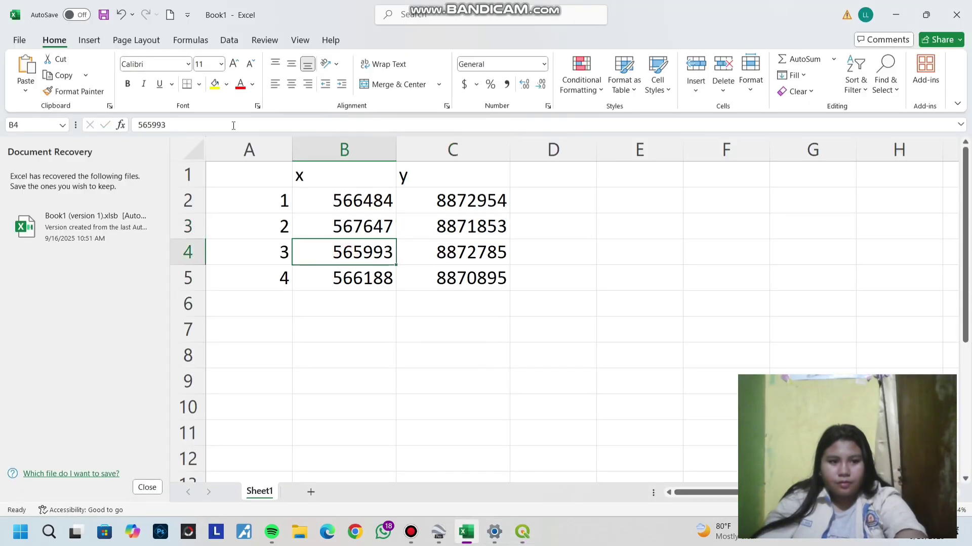
double_click(188, 125)
key(ctrl+c)
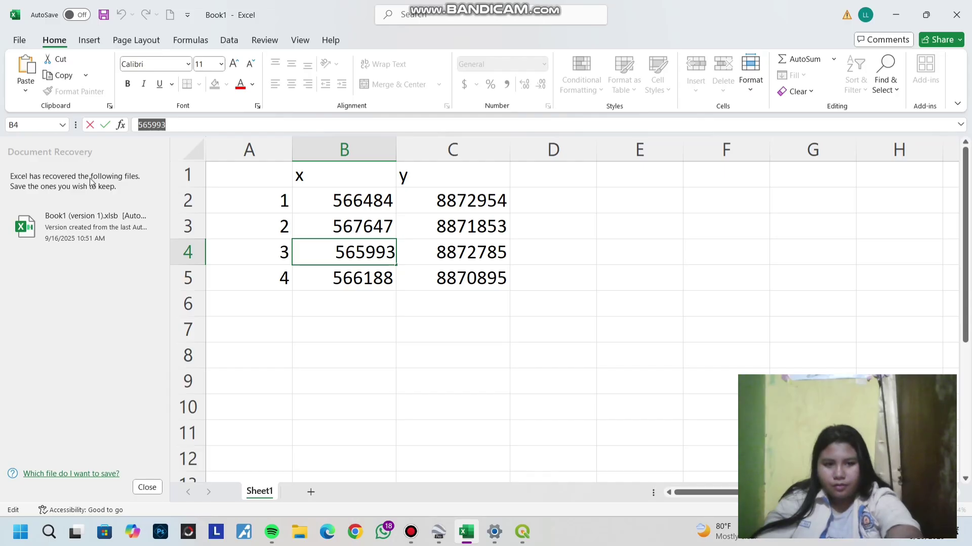
click(522, 531)
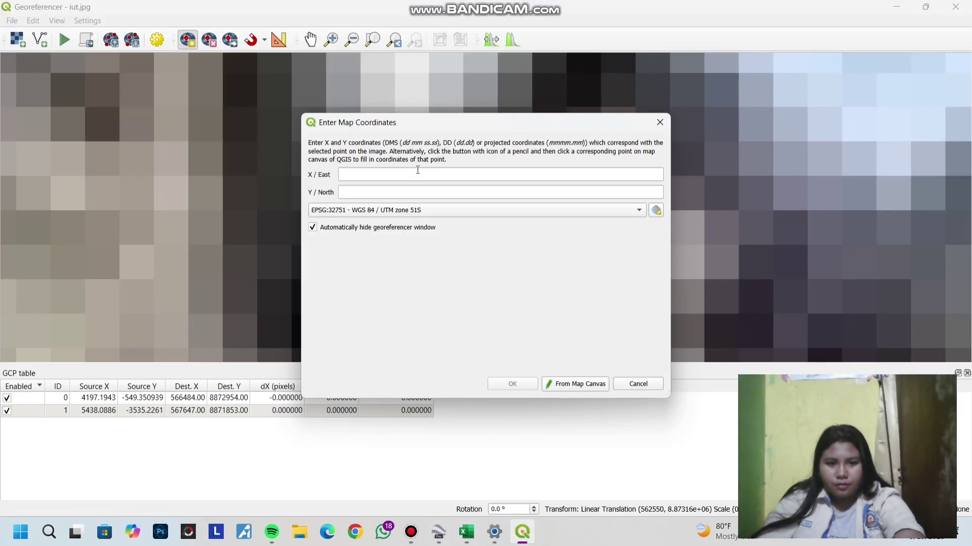
click(418, 171)
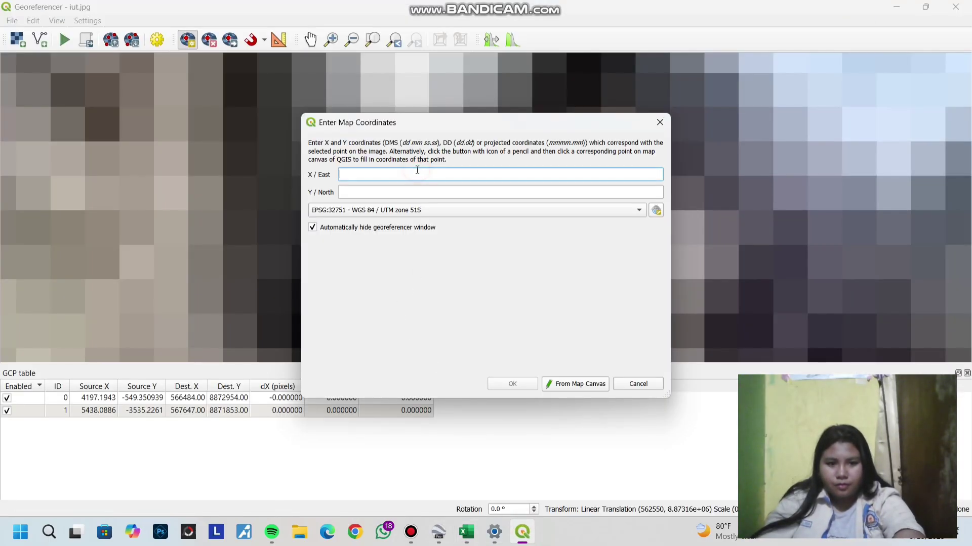
key(ctrl+v)
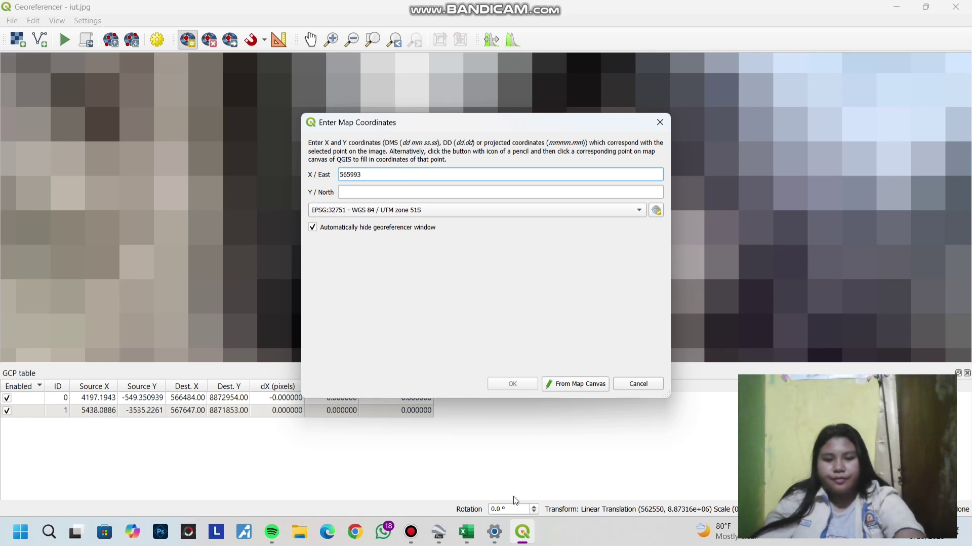
Step: Copy point 3's y value 8872785 from Excel into the Y / North coordinate and accept the control point
click(476, 536)
click(458, 255)
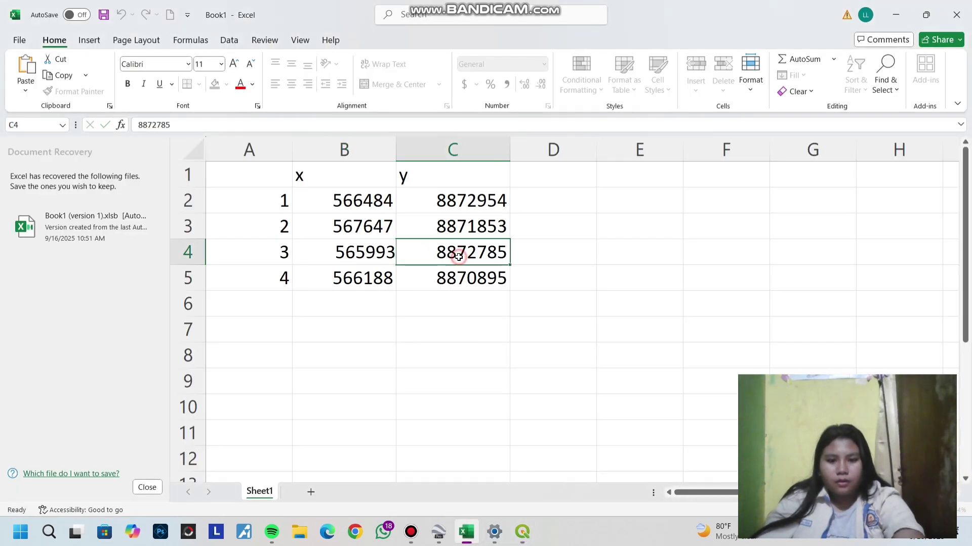
double_click(172, 124)
key(ctrl+c)
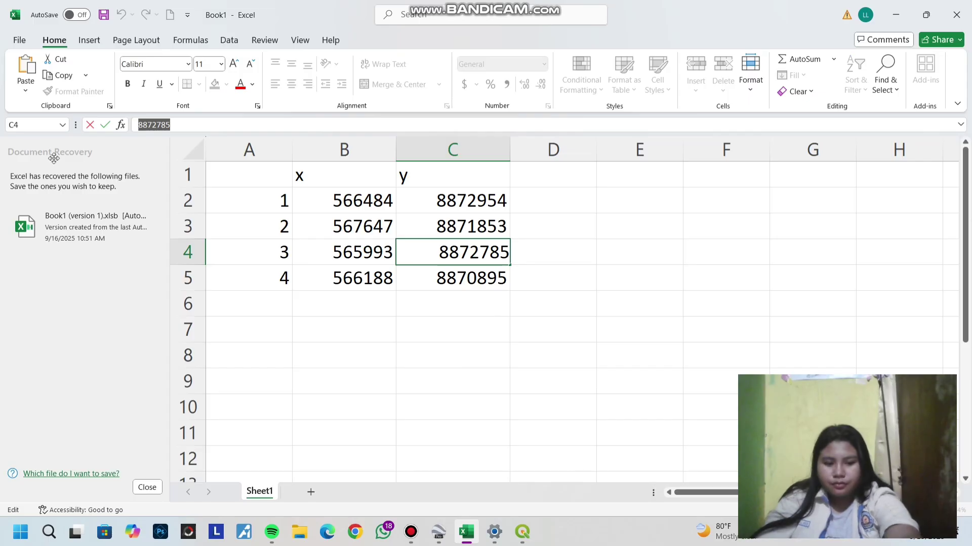
click(528, 530)
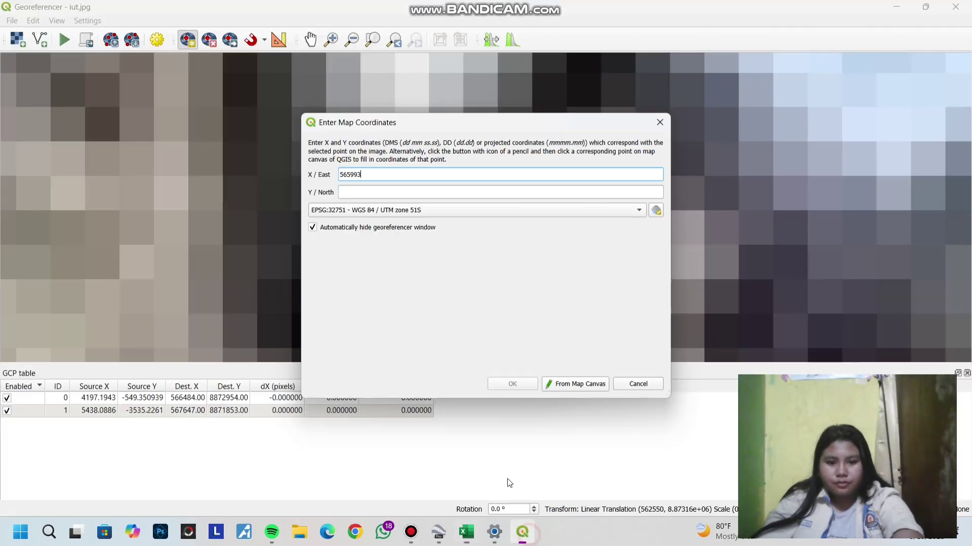
click(361, 193)
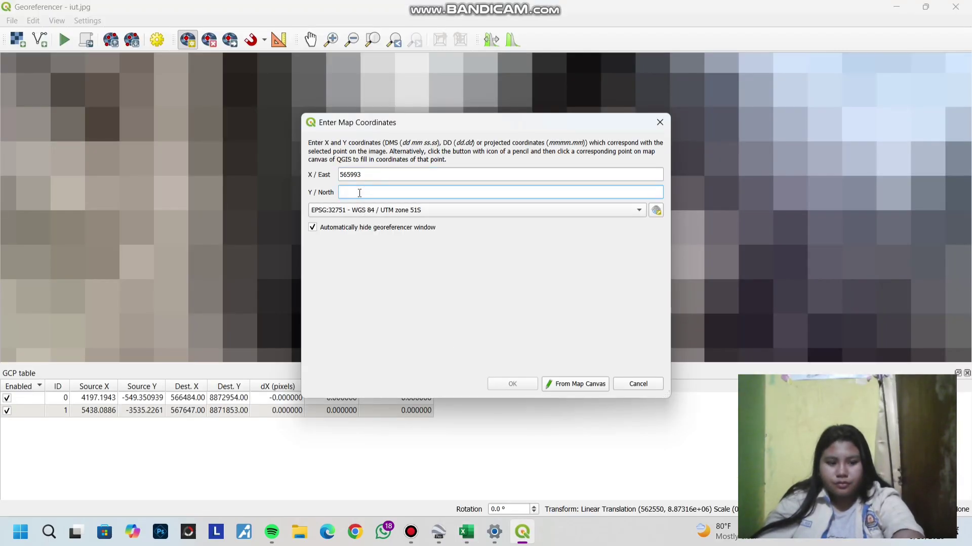
key(ctrl+v)
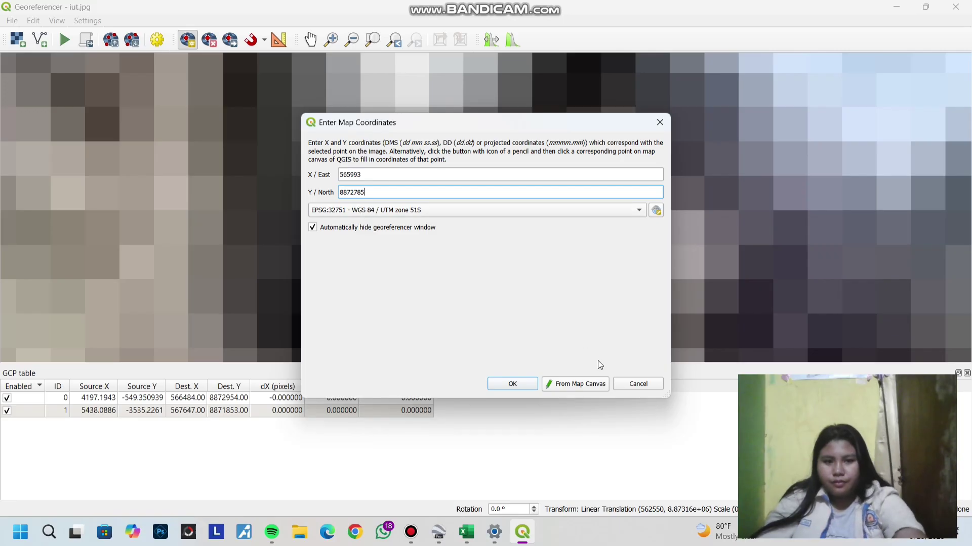
click(518, 384)
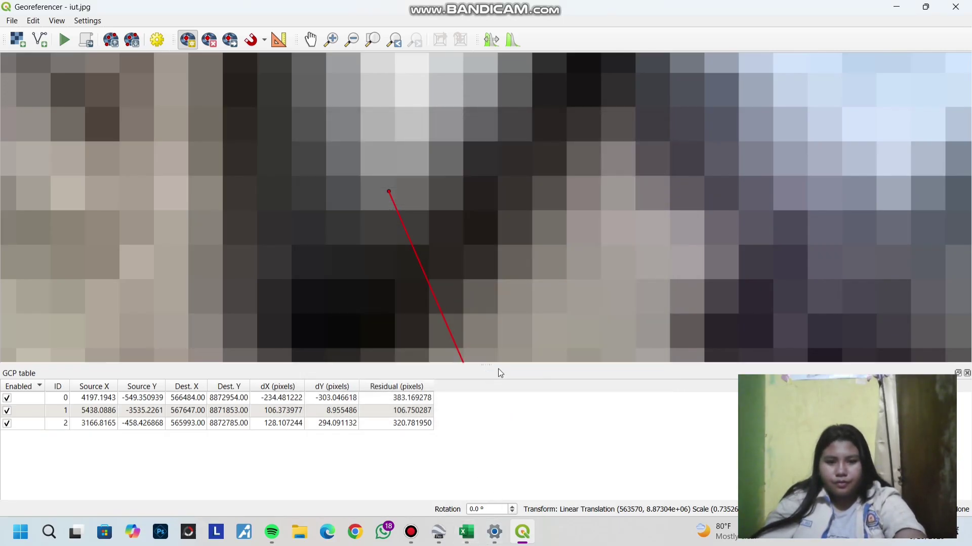
Step: Place a fourth control point at the tip of the "kiri bawah" pin, keeping EPSG:32751 - WGS 84 / UTM zone 51S as its CRS
scroll(512, 256, down, 3)
scroll(511, 256, down, 5)
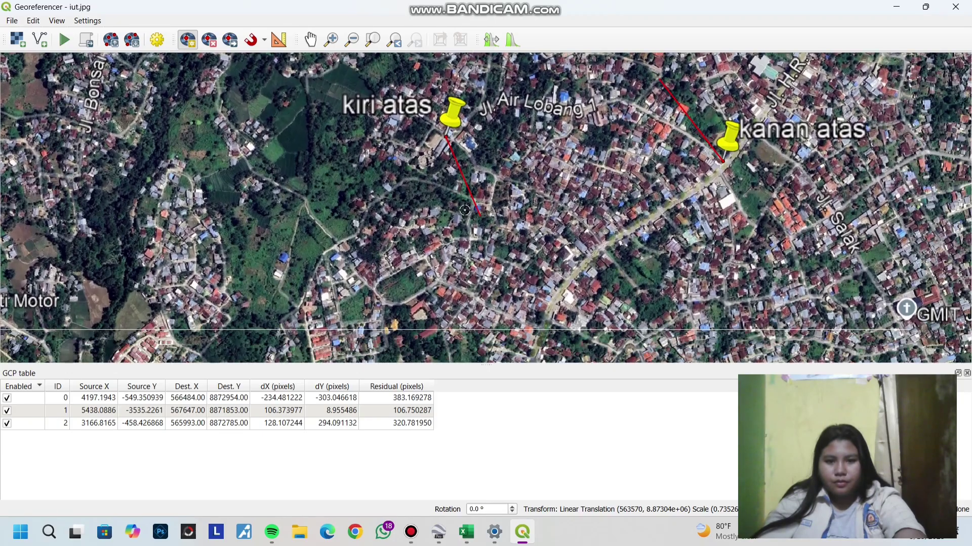
drag(495, 338, 481, 256)
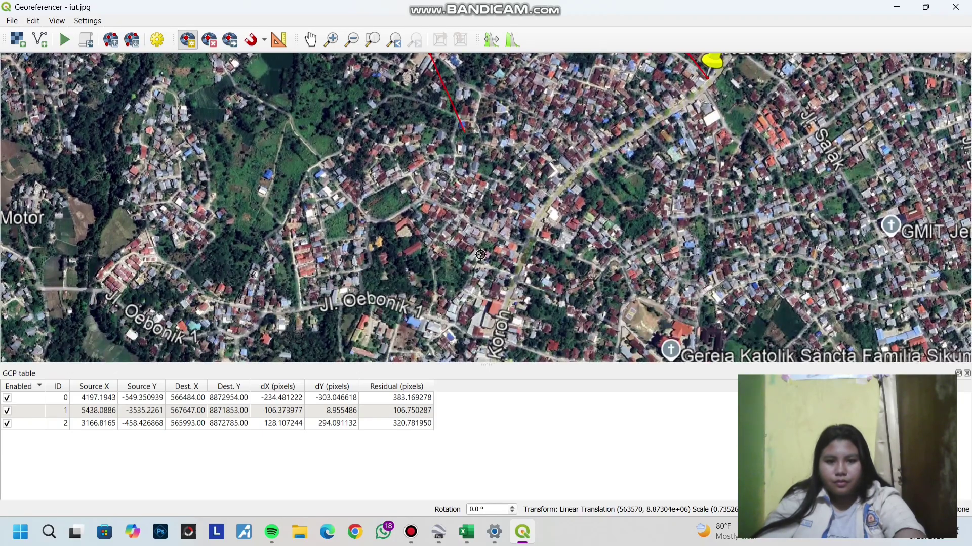
scroll(481, 256, down, 2)
drag(463, 341, 495, 207)
scroll(427, 304, up, 5)
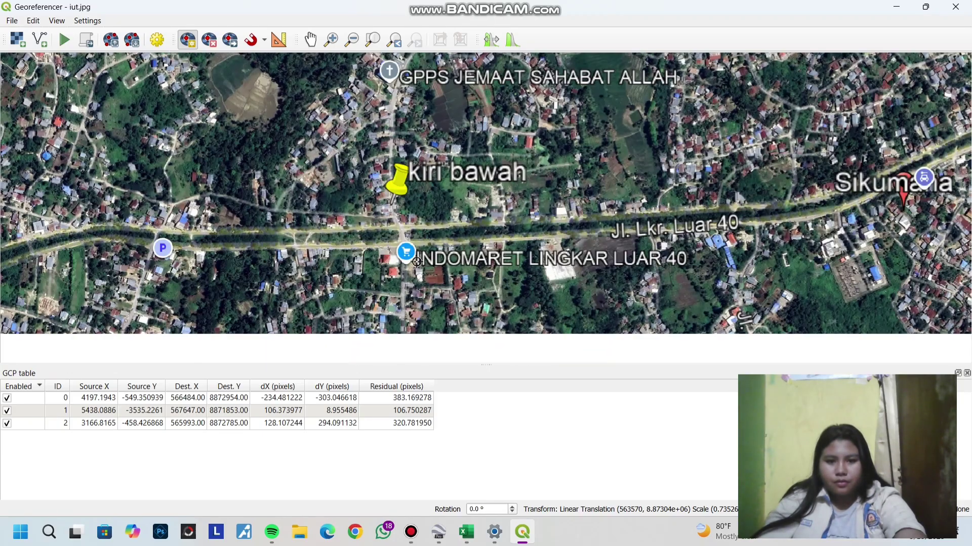
scroll(374, 256, up, 6)
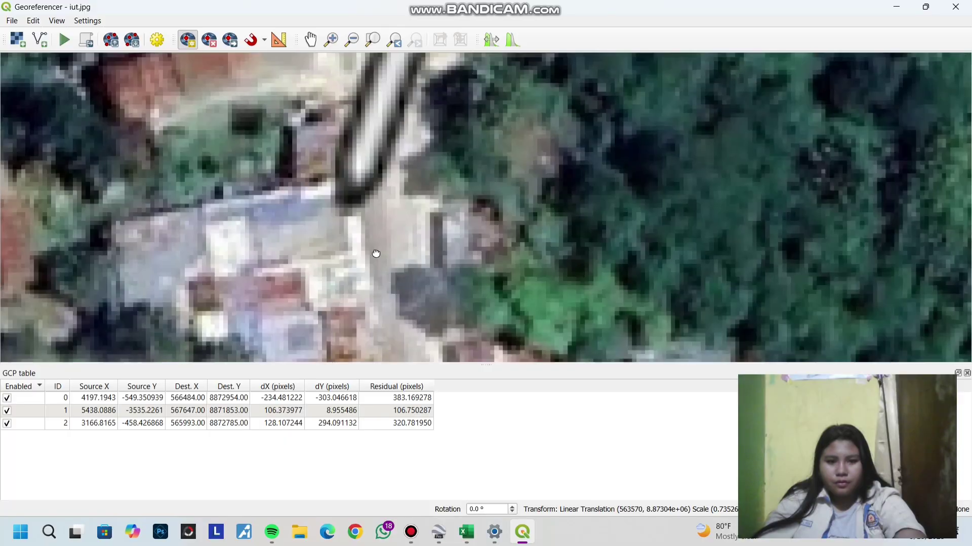
scroll(366, 189, up, 1)
scroll(401, 286, up, 1)
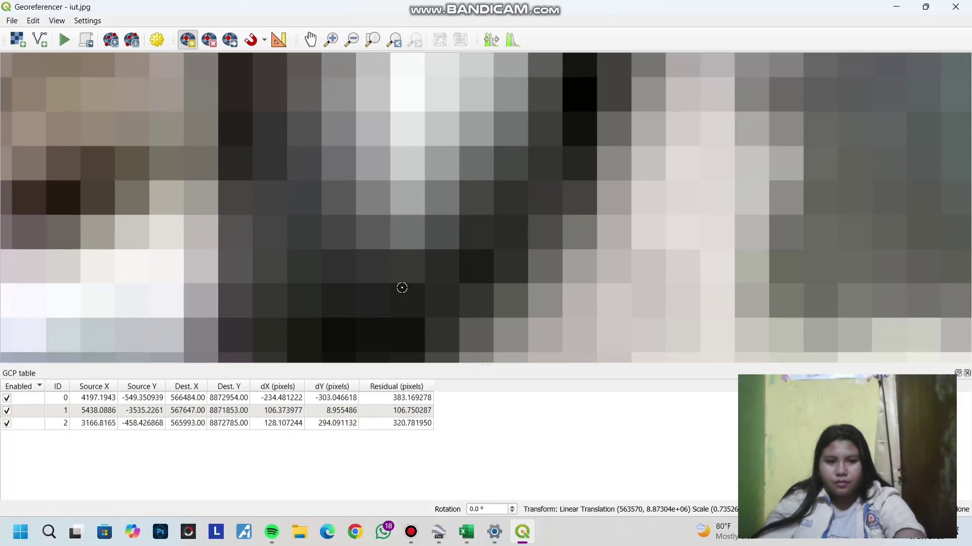
click(401, 232)
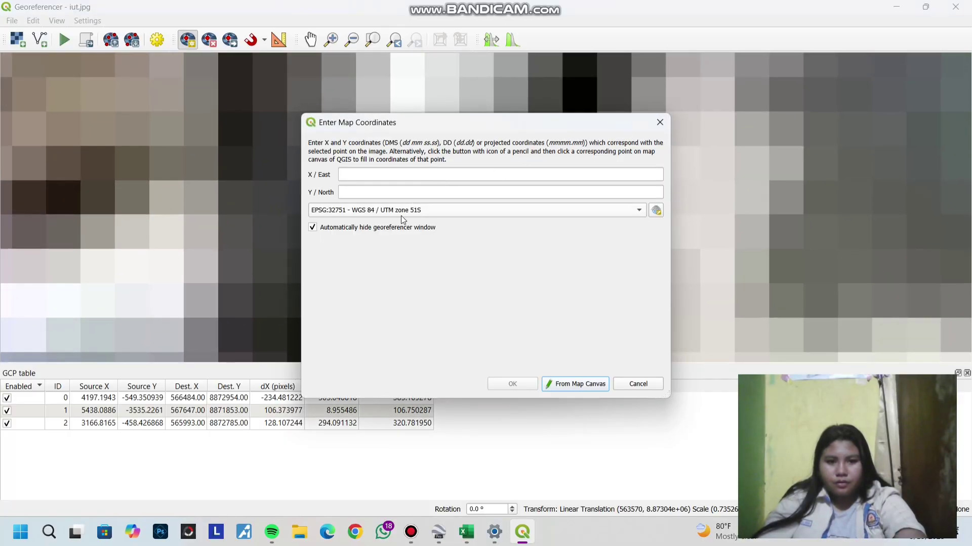
click(406, 212)
click(410, 212)
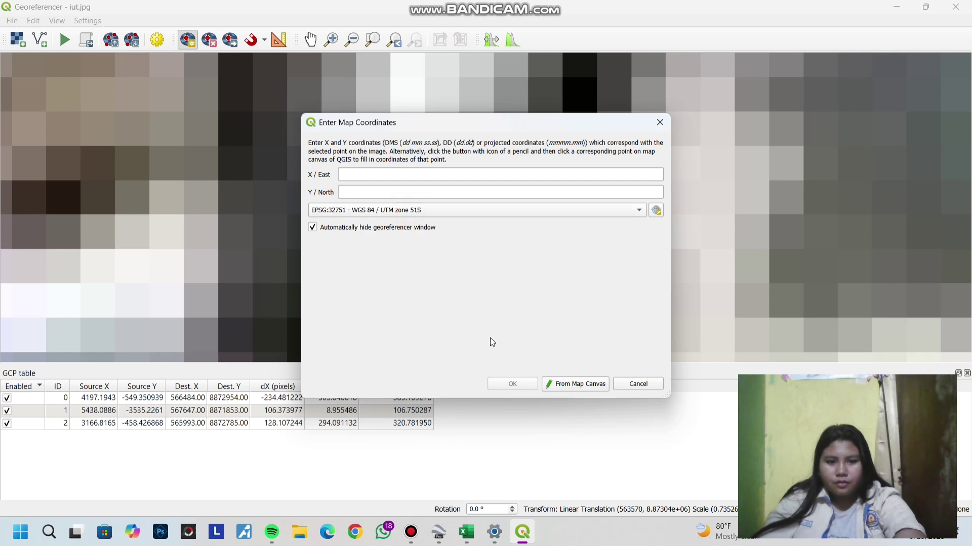
Step: Copy point 4's x value 566188 from the Excel sheet into the X / East coordinate in the Georeferencer
click(466, 532)
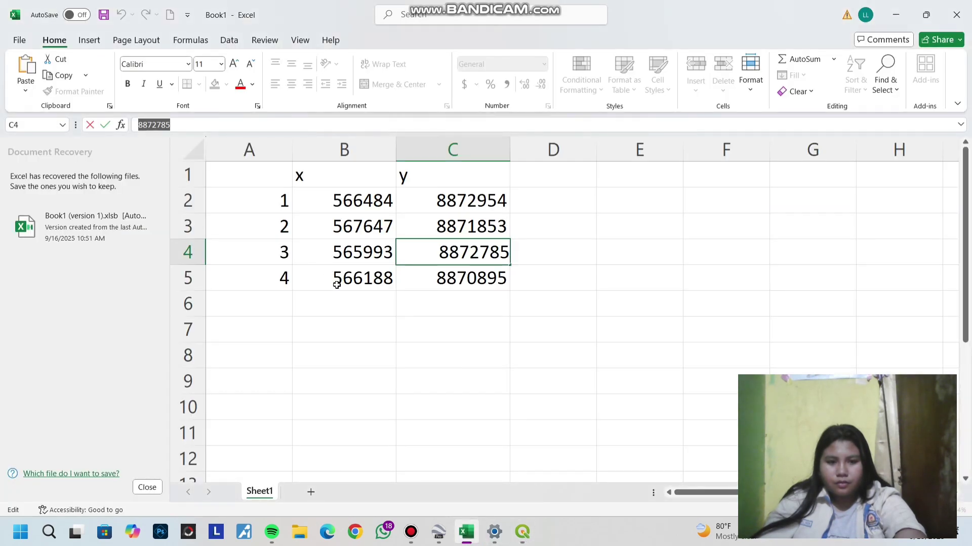
click(336, 285)
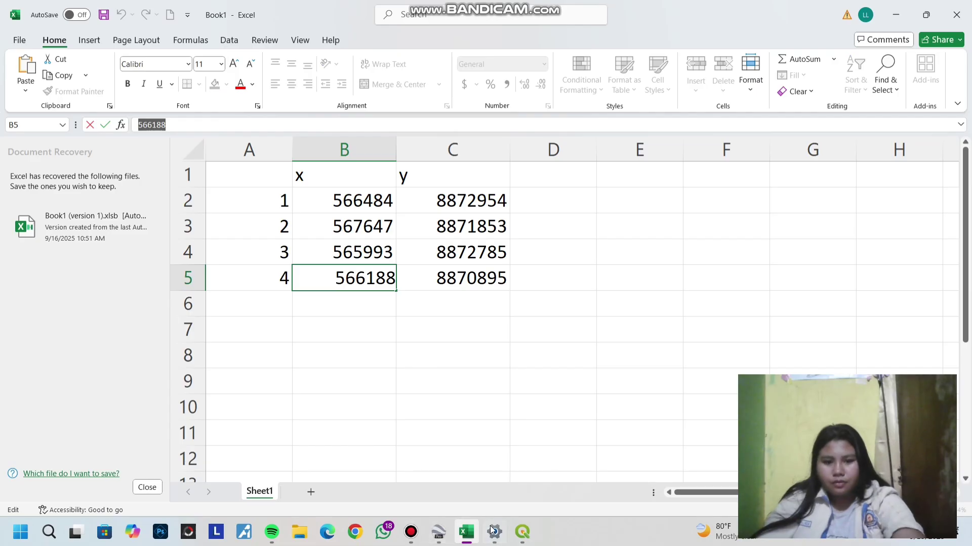
click(522, 532)
click(379, 175)
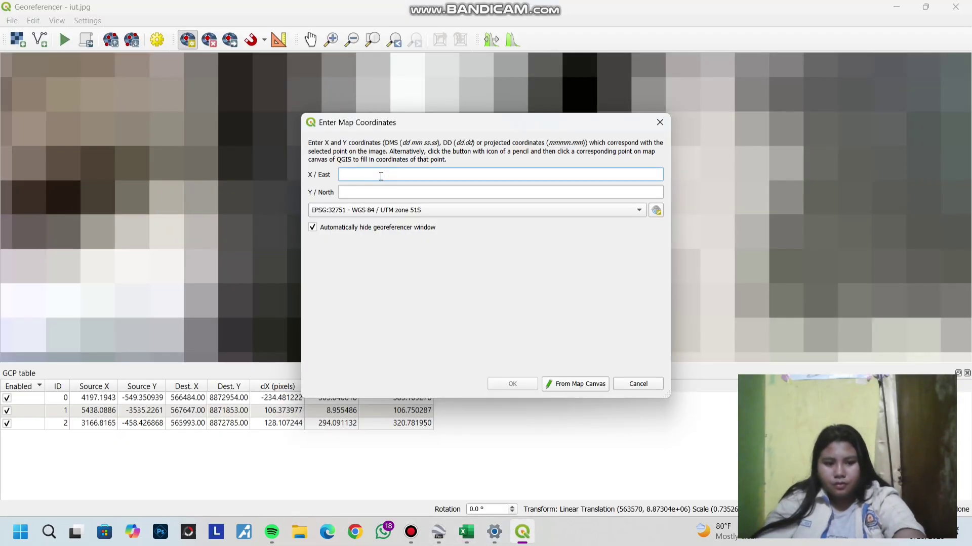
text(566188)
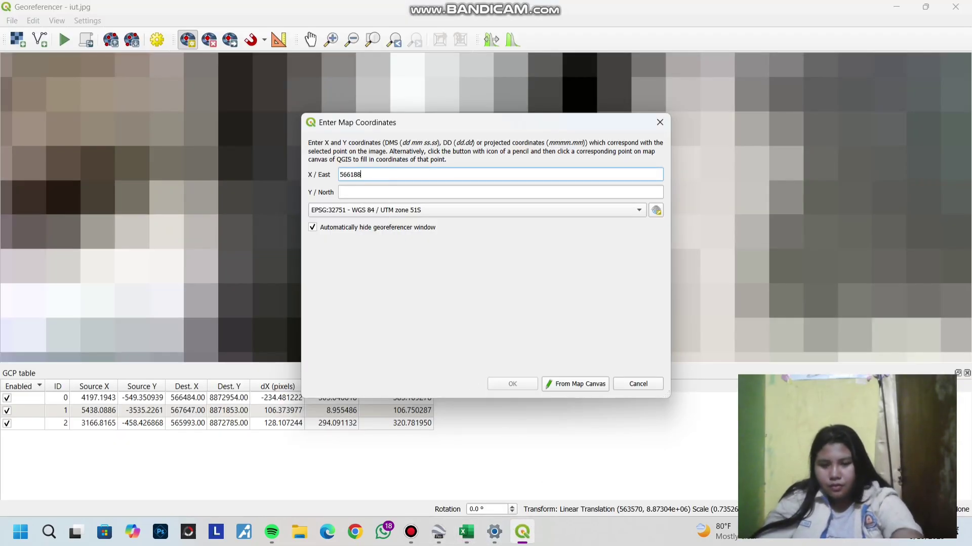
Step: Copy point 4's y value 8870895 from Excel into the Y / North coordinate and accept the control point
click(466, 532)
click(430, 273)
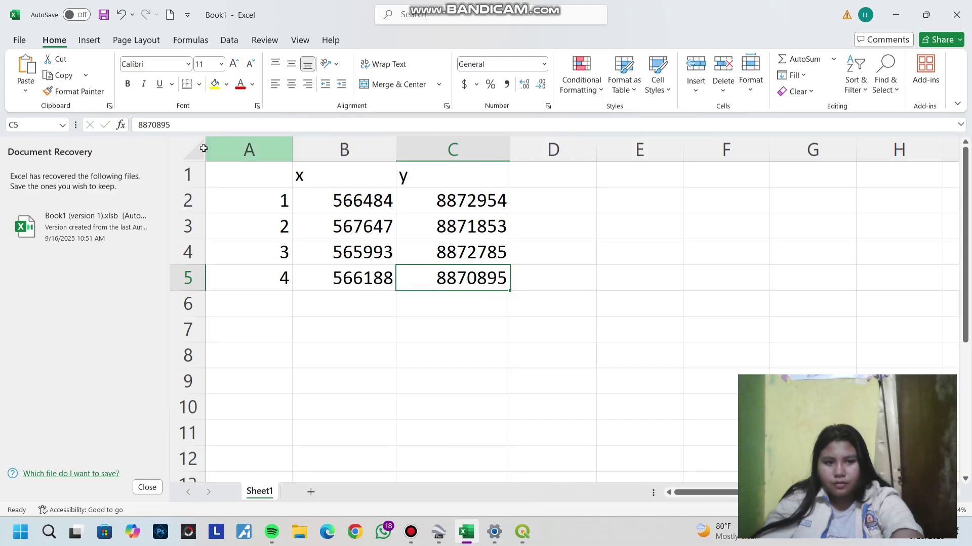
drag(183, 125, 114, 128)
key(ctrl+c)
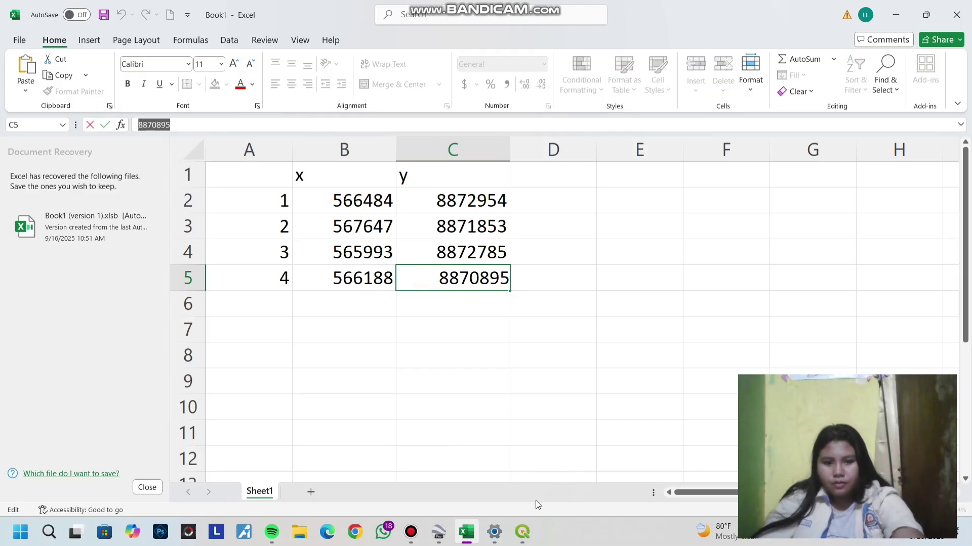
click(523, 532)
click(401, 191)
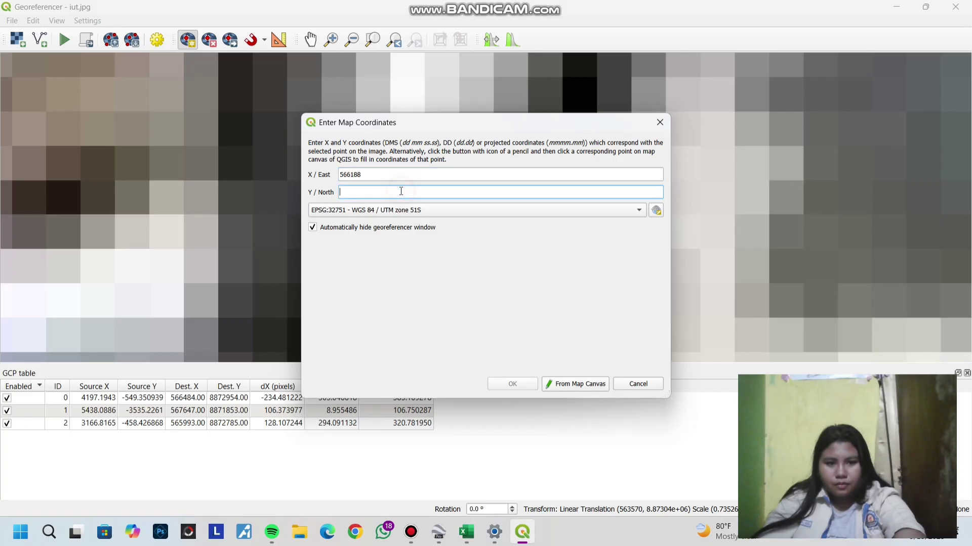
key(ctrl+v)
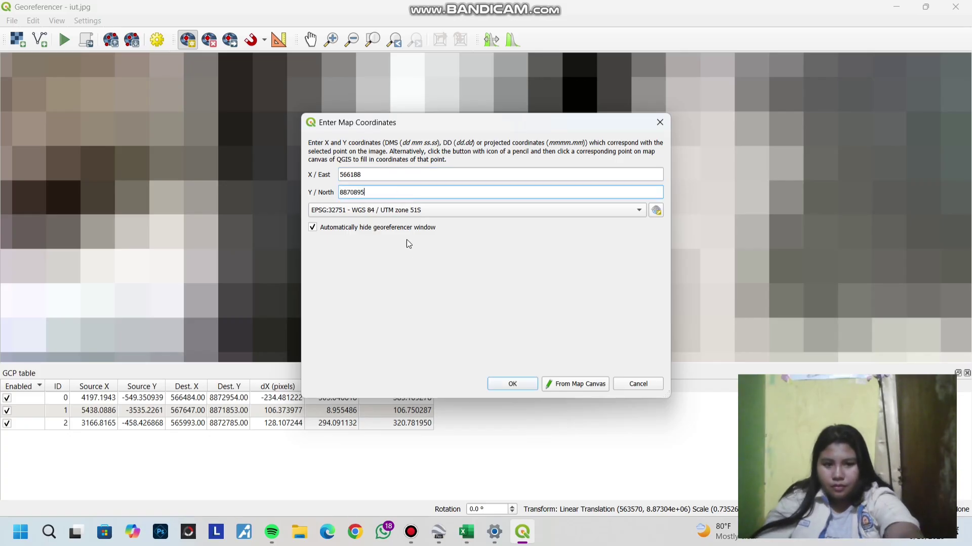
click(507, 385)
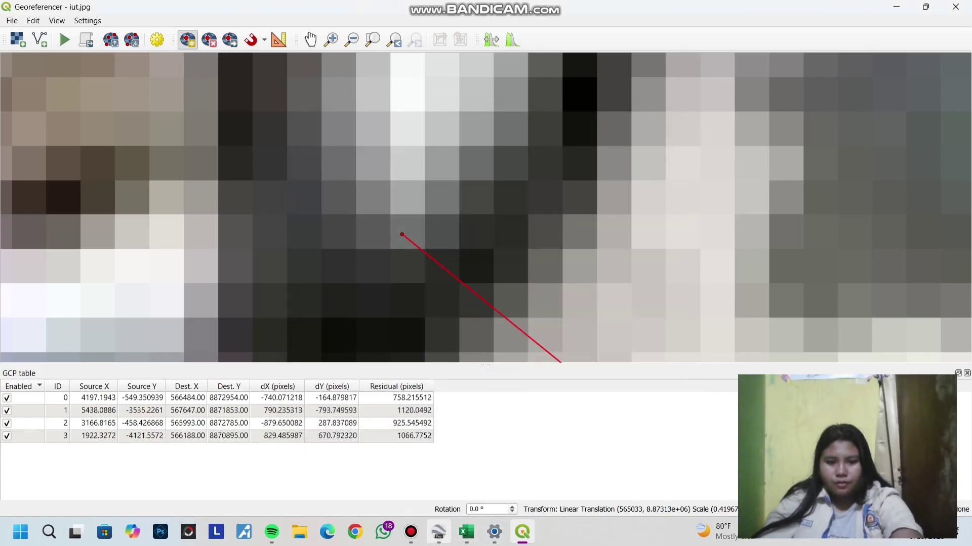
Step: Set the georeferencing output file to iut_modified.tif on DATA (D:), keeping Linear transformation and target CRS EPSG:32751 - WGS 84 / UTM zone 51S
scroll(482, 198, down, 2)
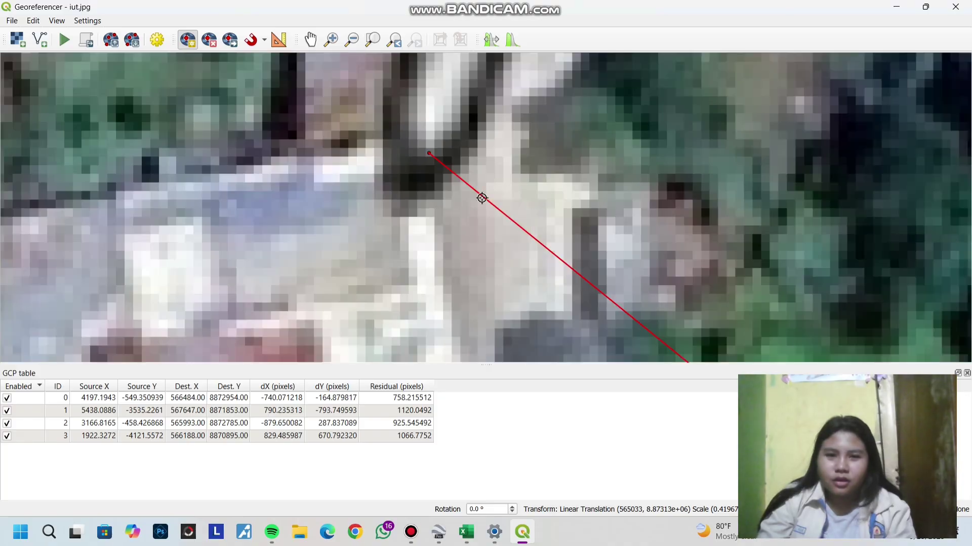
scroll(481, 198, down, 6)
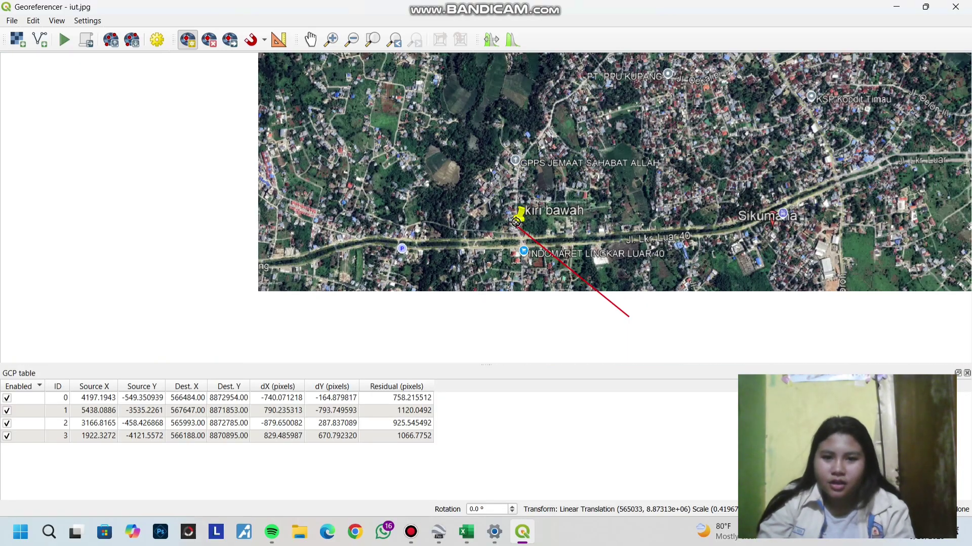
scroll(516, 222, down, 4)
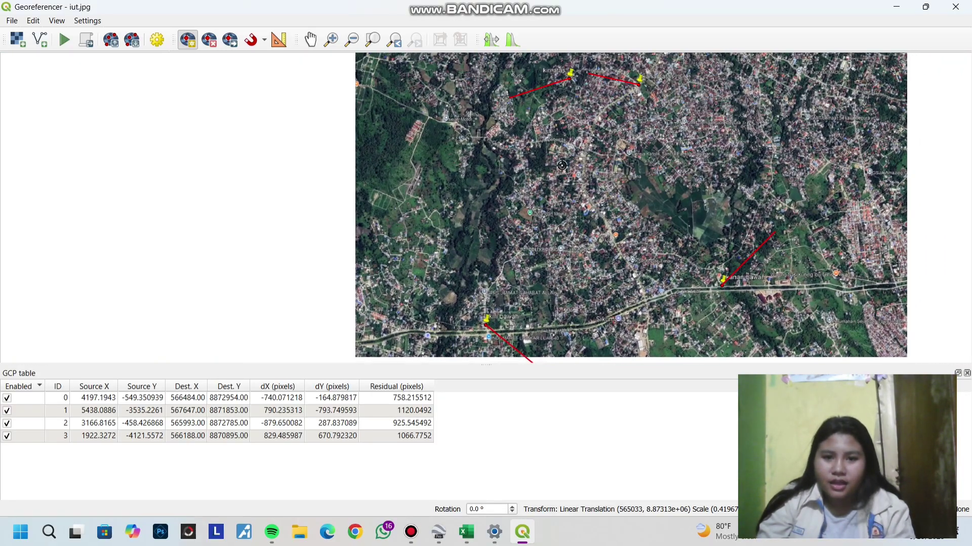
scroll(585, 52, up, 1)
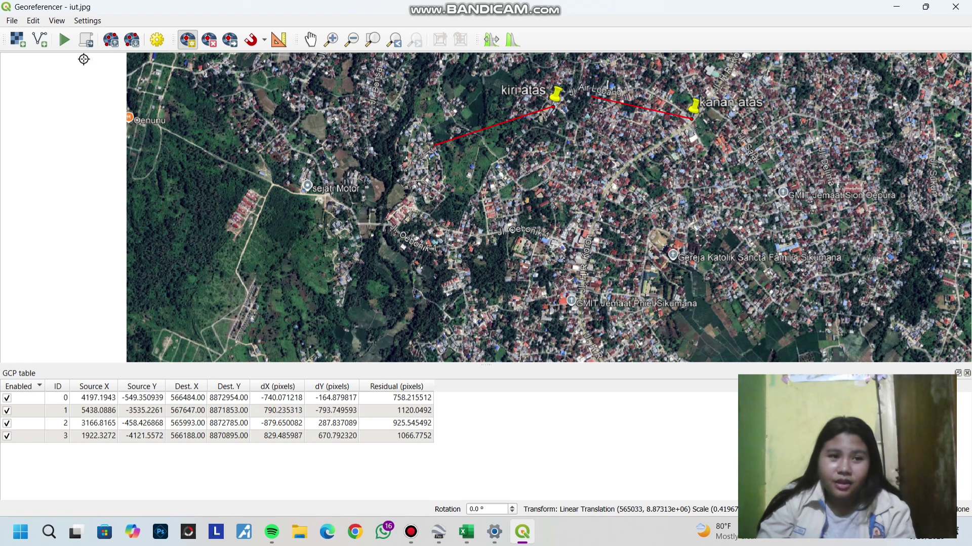
click(64, 40)
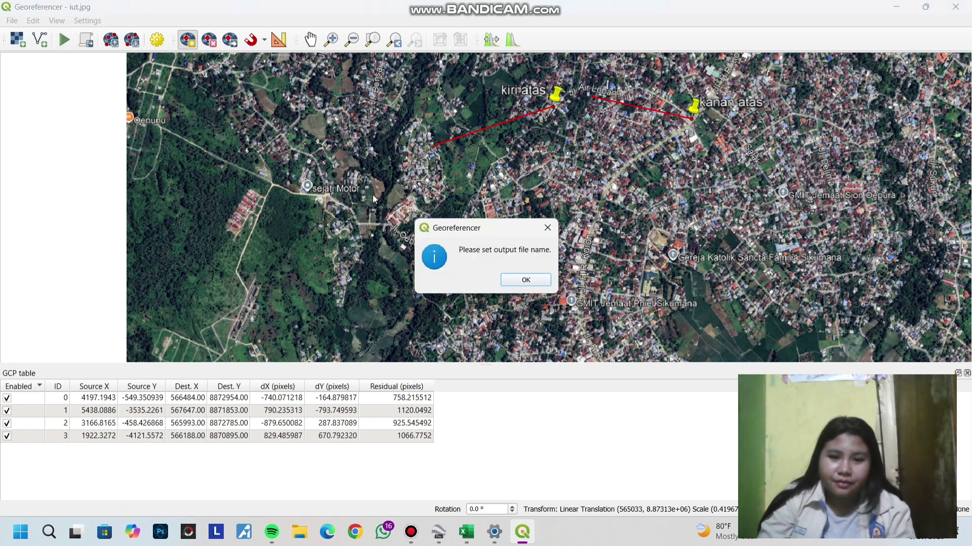
click(523, 281)
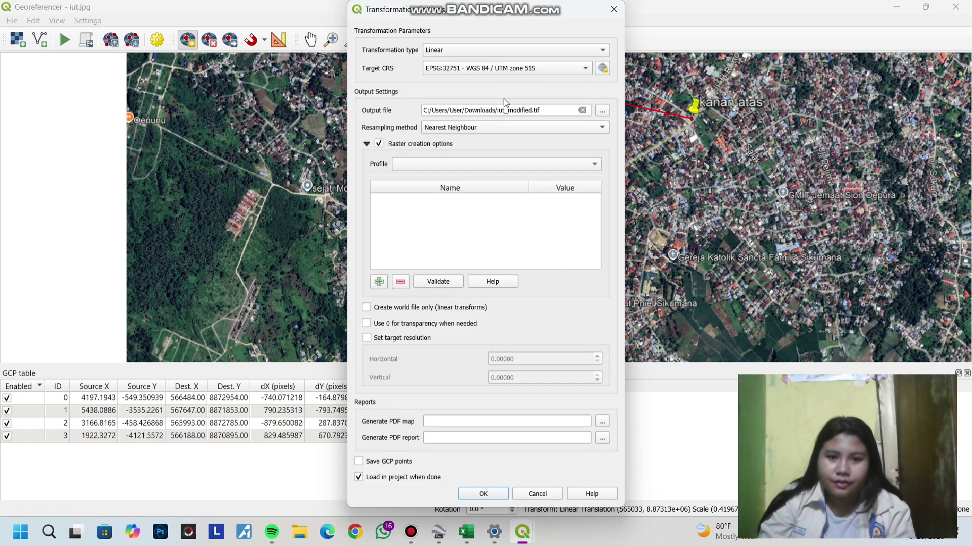
click(602, 110)
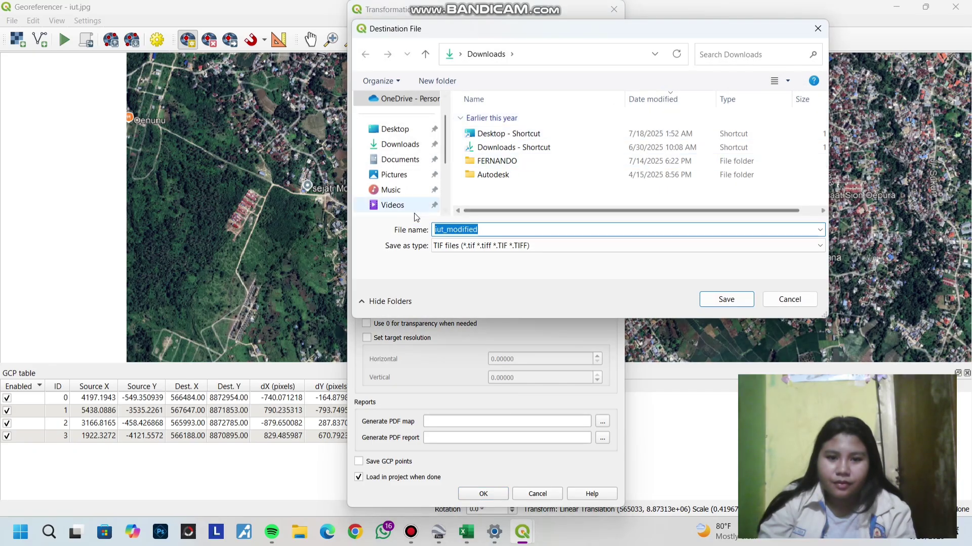
scroll(395, 189, down, 2)
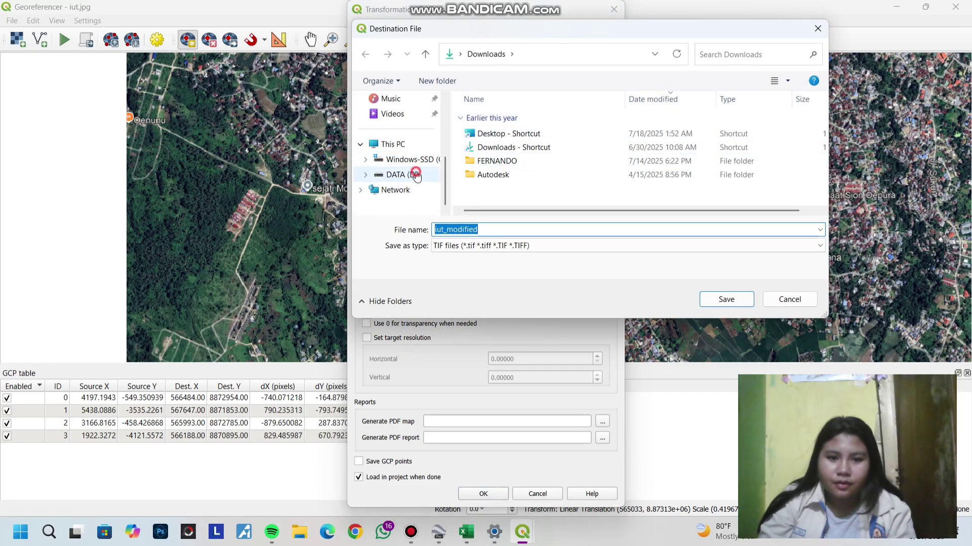
click(413, 175)
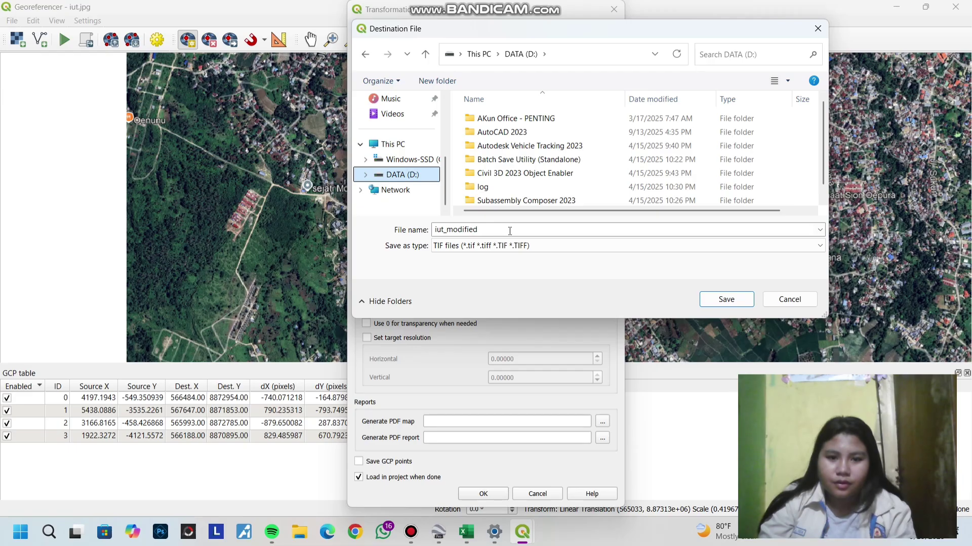
click(728, 302)
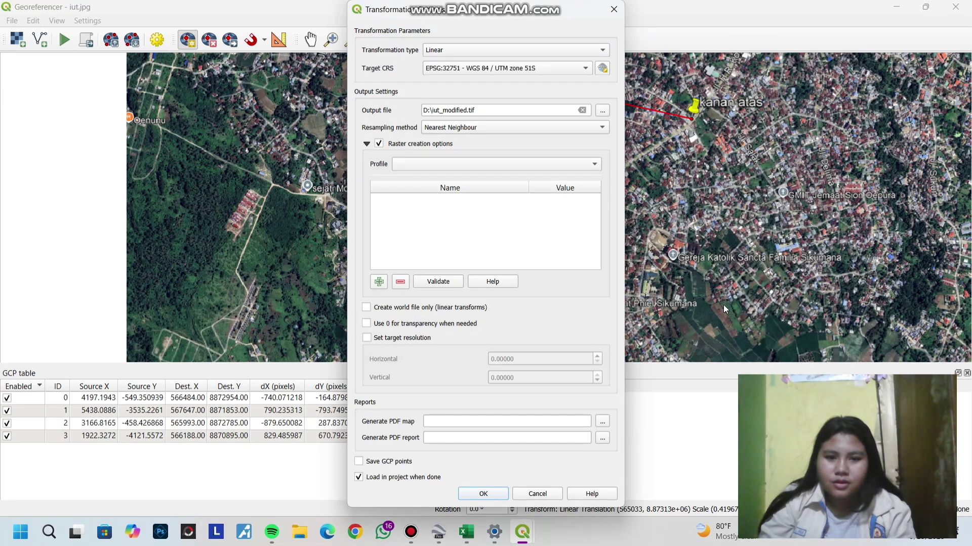
click(494, 494)
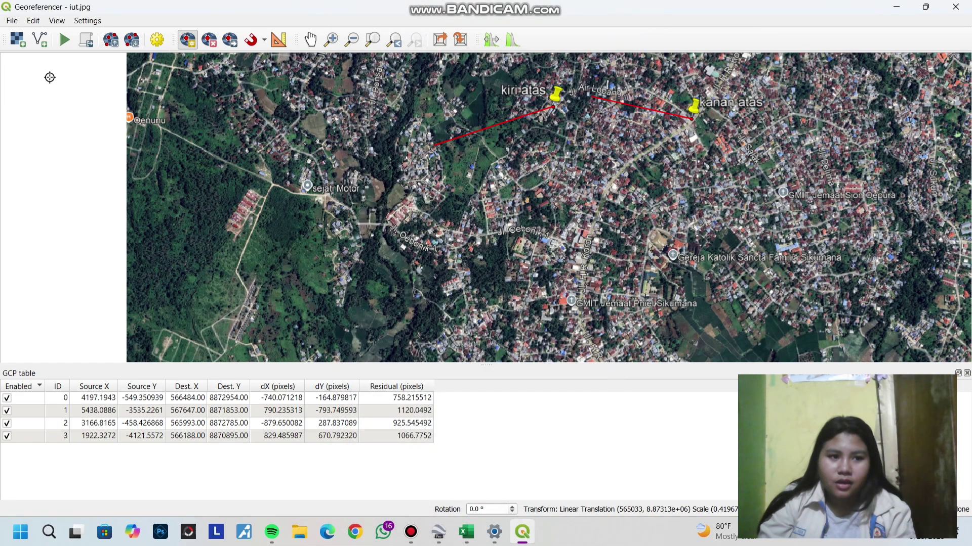
Step: Run the georeferencing of iut.jpg and close the Georeferencer, discarding the GCP points
click(64, 40)
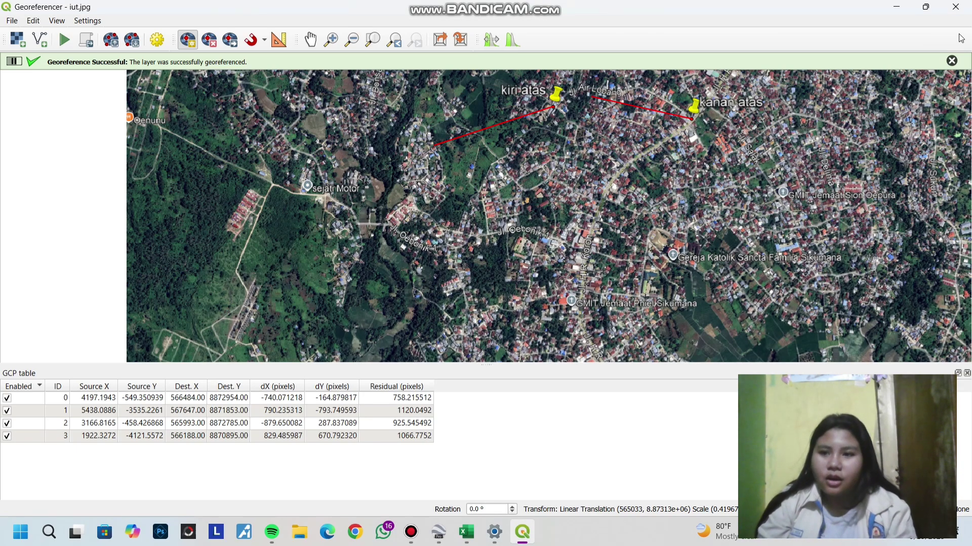
click(952, 61)
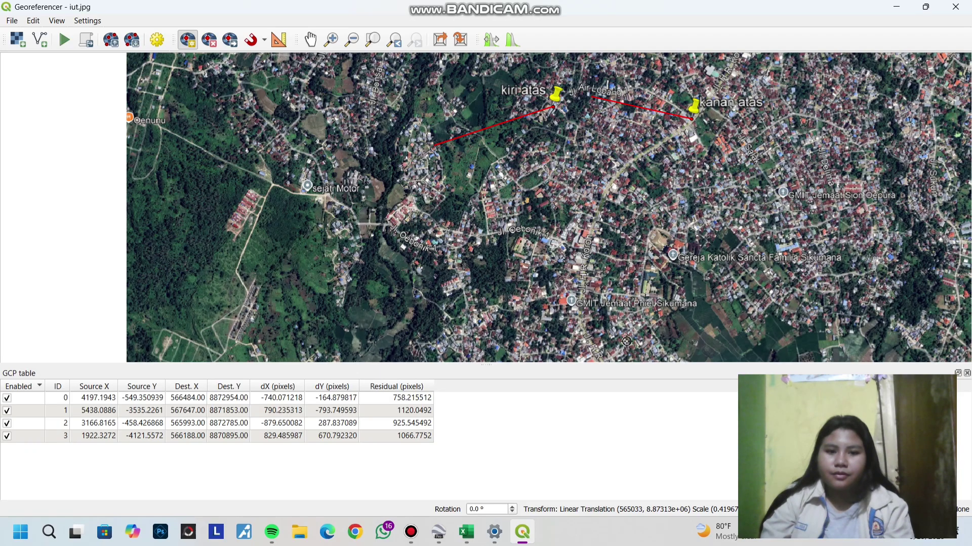
scroll(615, 336, down, 5)
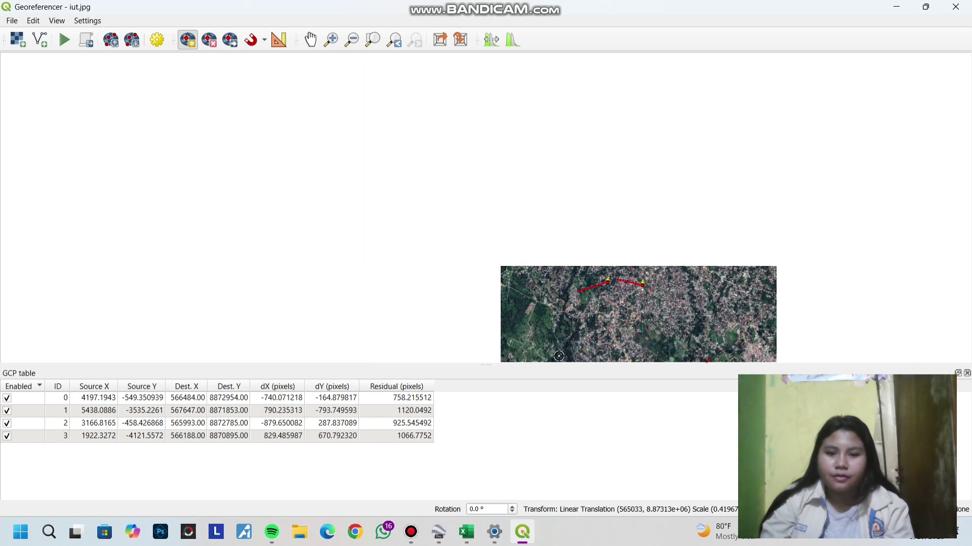
scroll(559, 356, up, 5)
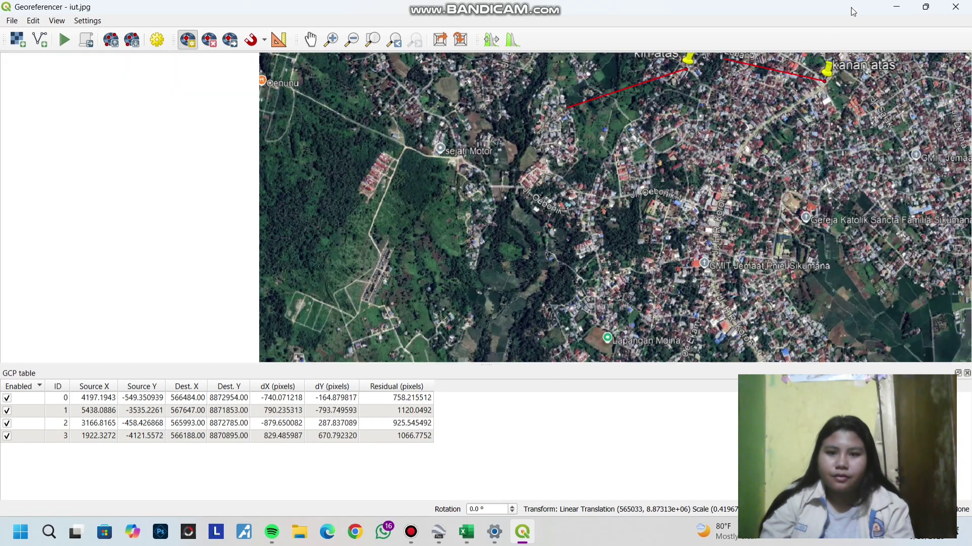
click(956, 7)
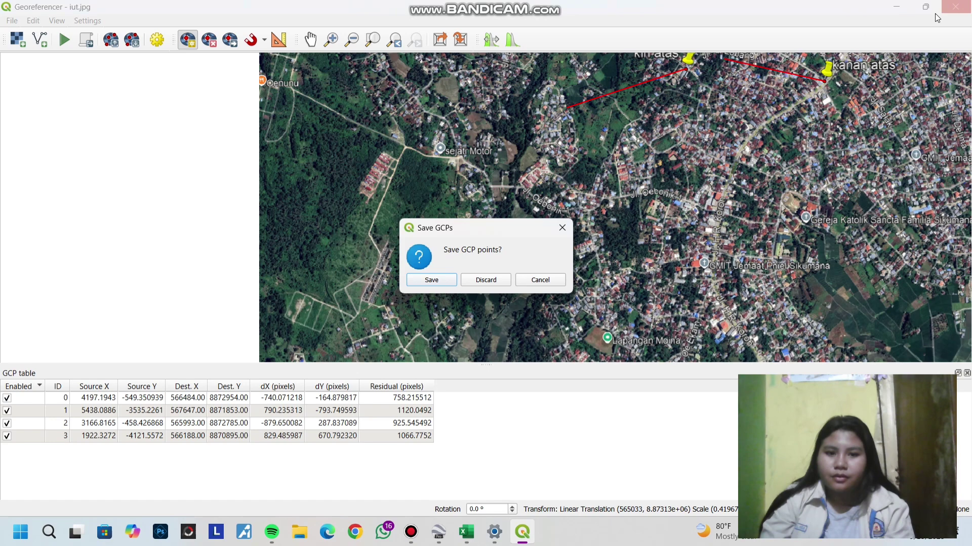
click(486, 280)
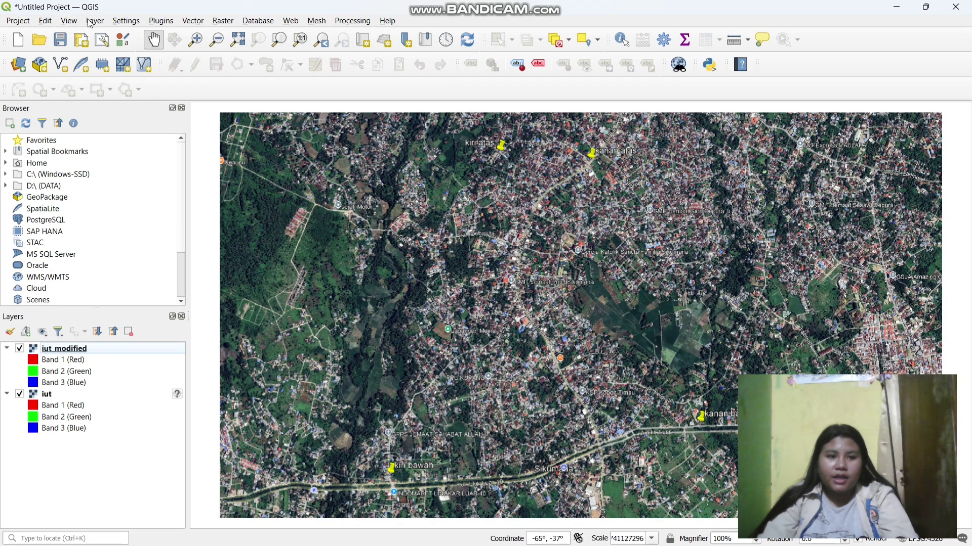
Step: Start a new shapefile layer in QGIS and set its file to POLIGON.shp on DATA (D:)
click(104, 23)
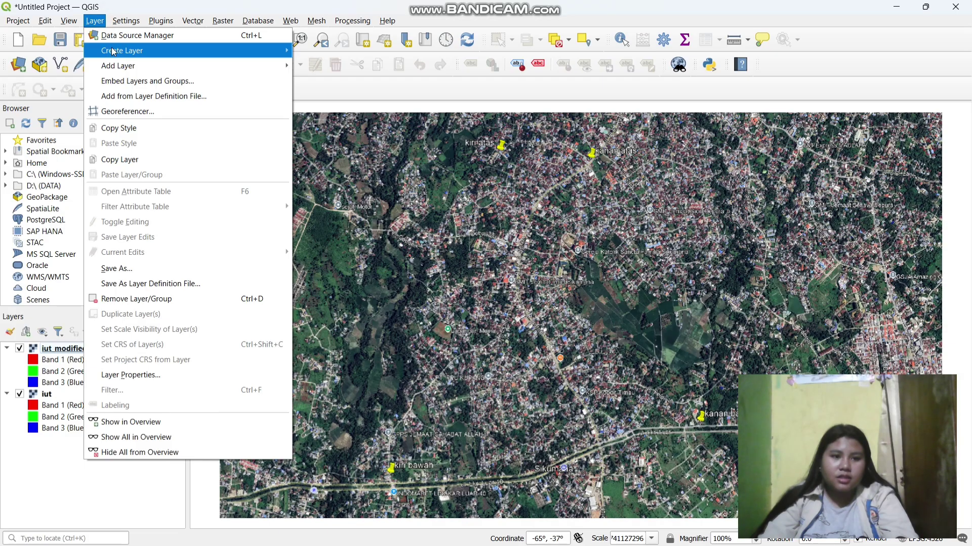
mouse_move(112, 51)
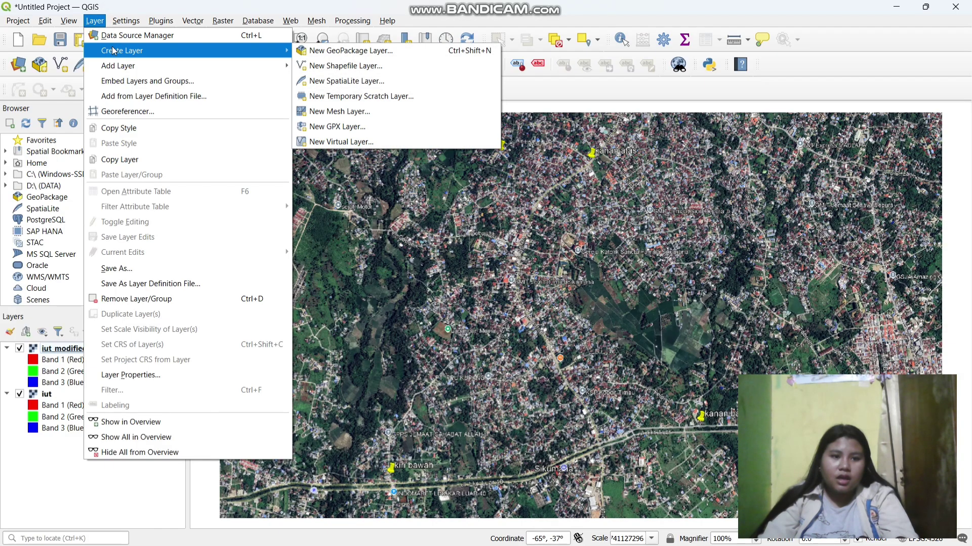
click(324, 69)
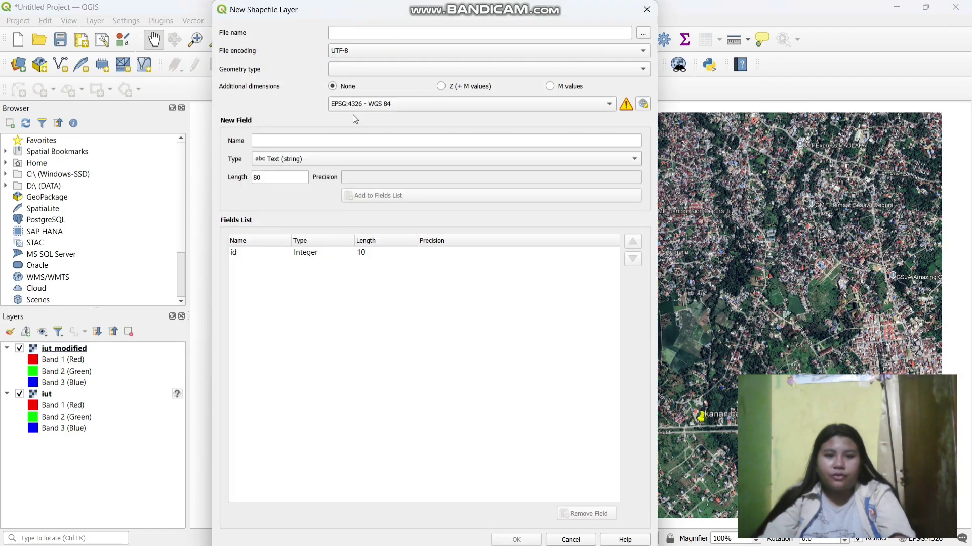
click(463, 35)
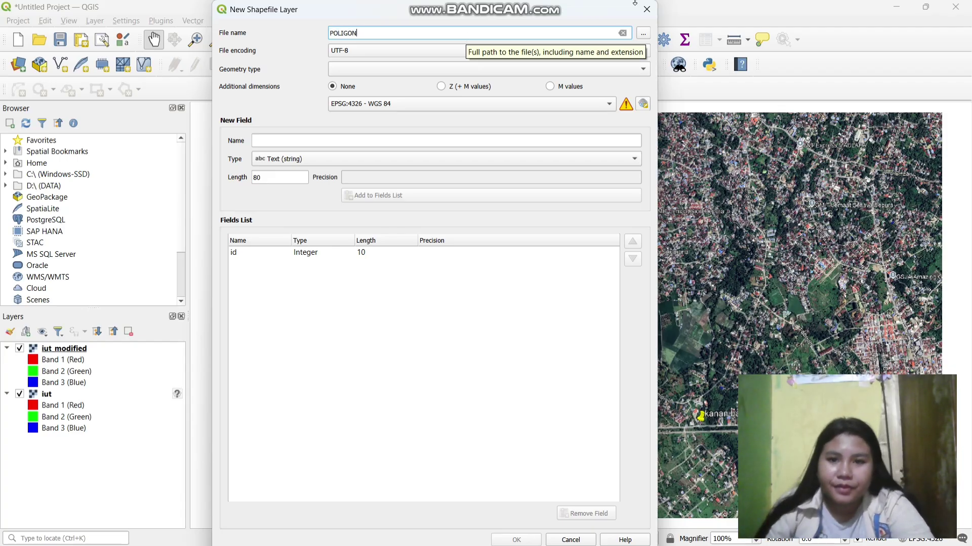
click(643, 33)
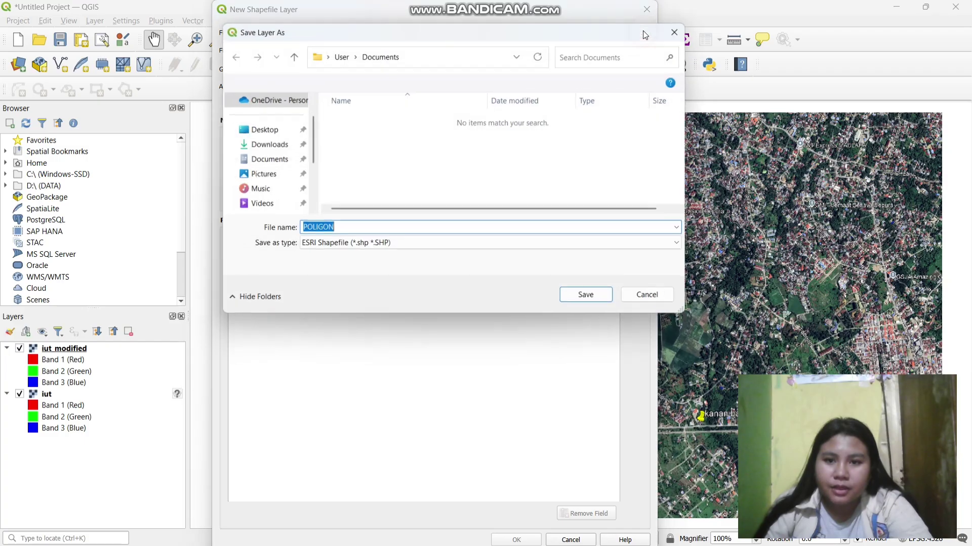
scroll(268, 167, down, 3)
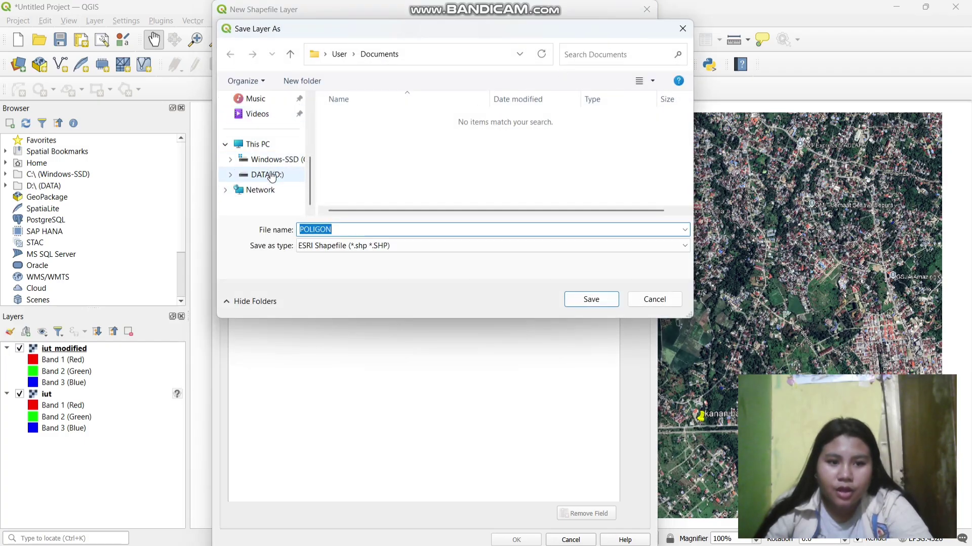
click(269, 175)
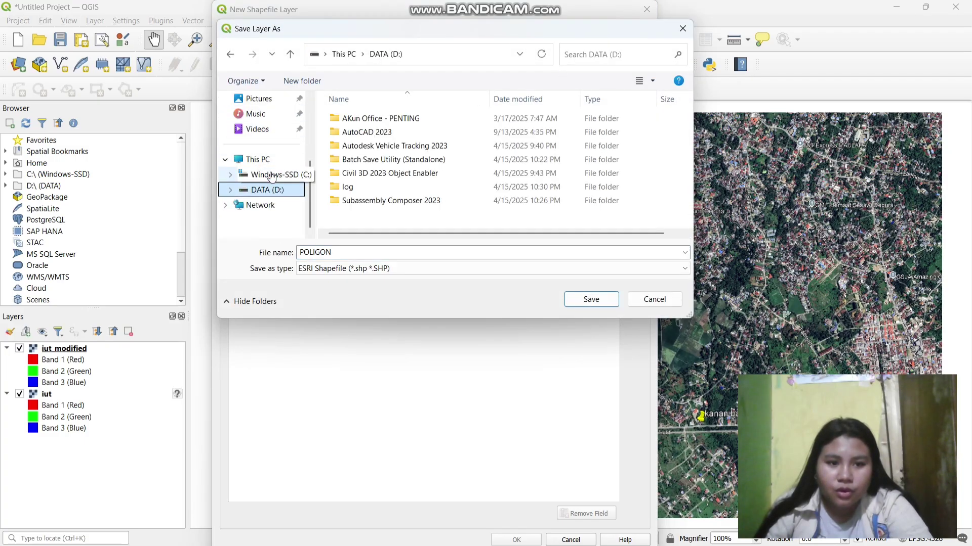
click(591, 300)
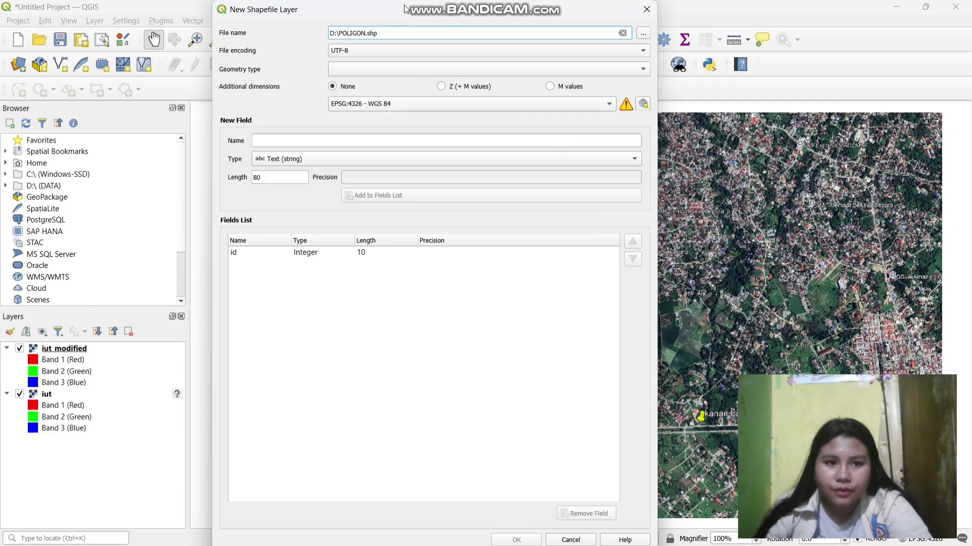
Step: Set the POLIGON shapefile to Polygon geometry with CRS EPSG:32751 - WGS 84 / UTM zone 51S and create the layer
click(393, 73)
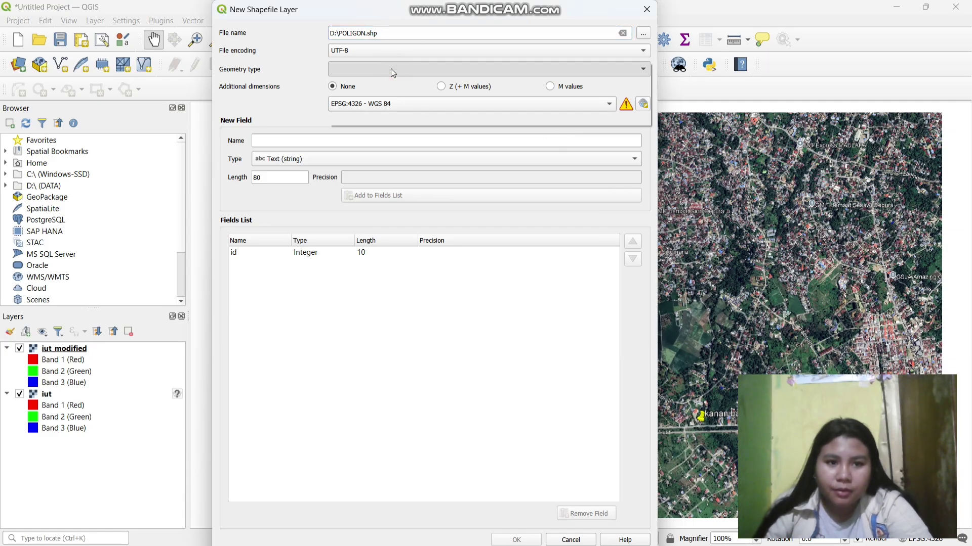
click(394, 74)
click(394, 74)
click(394, 73)
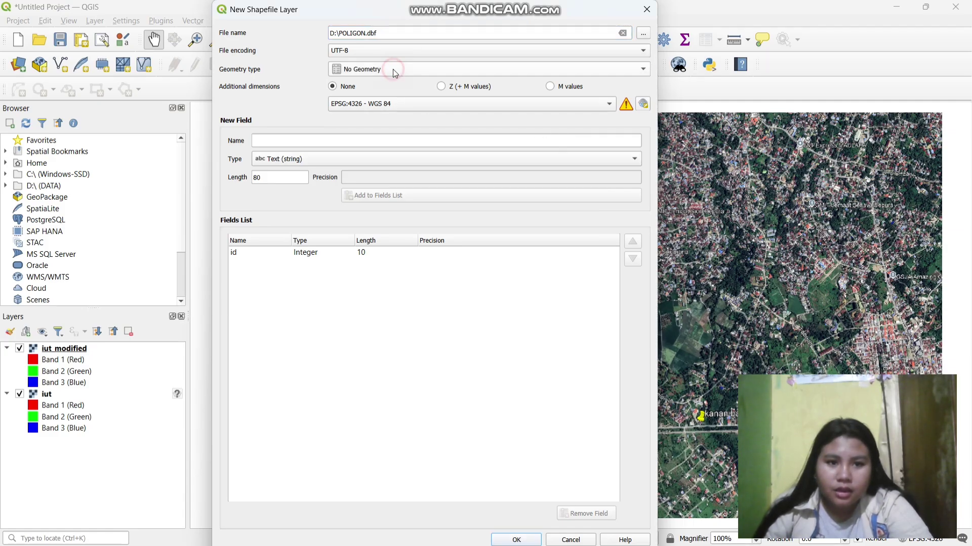
click(633, 71)
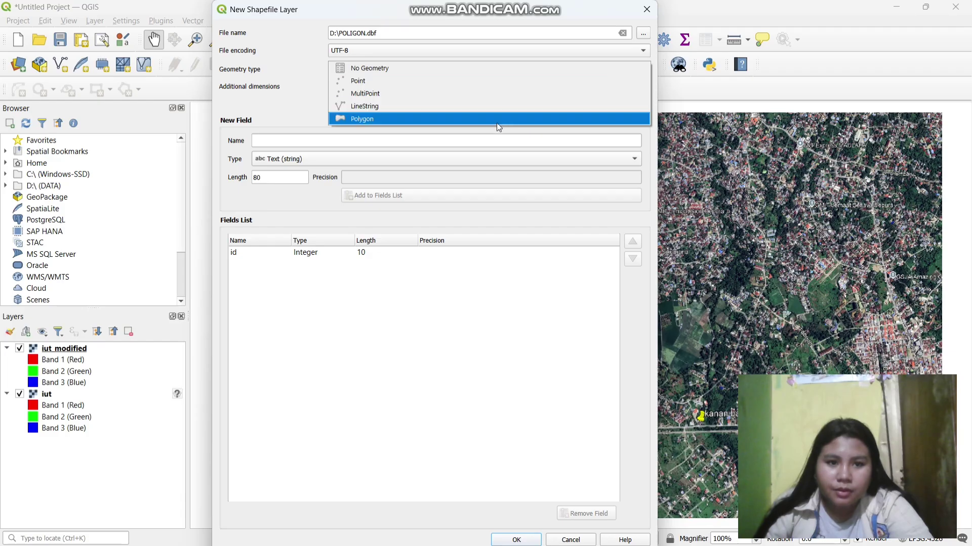
click(497, 123)
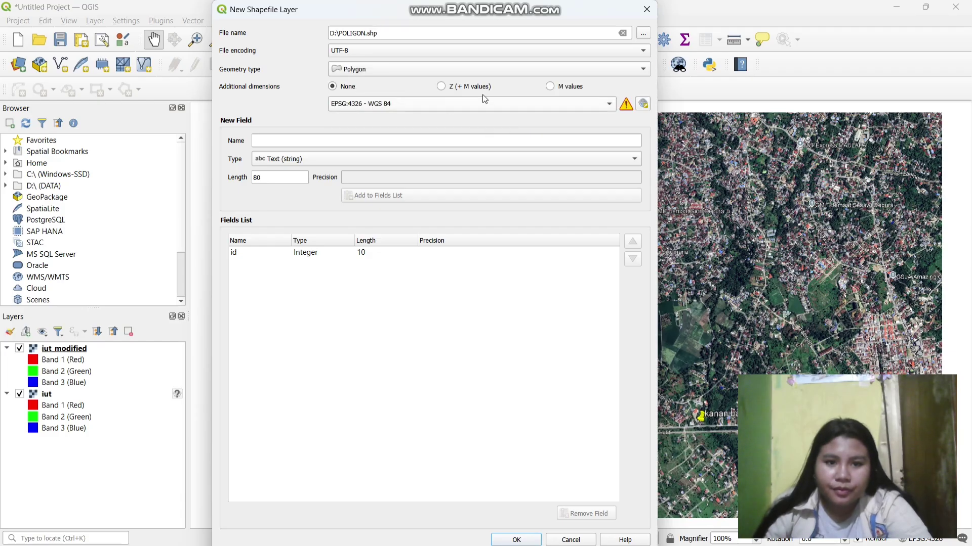
click(508, 109)
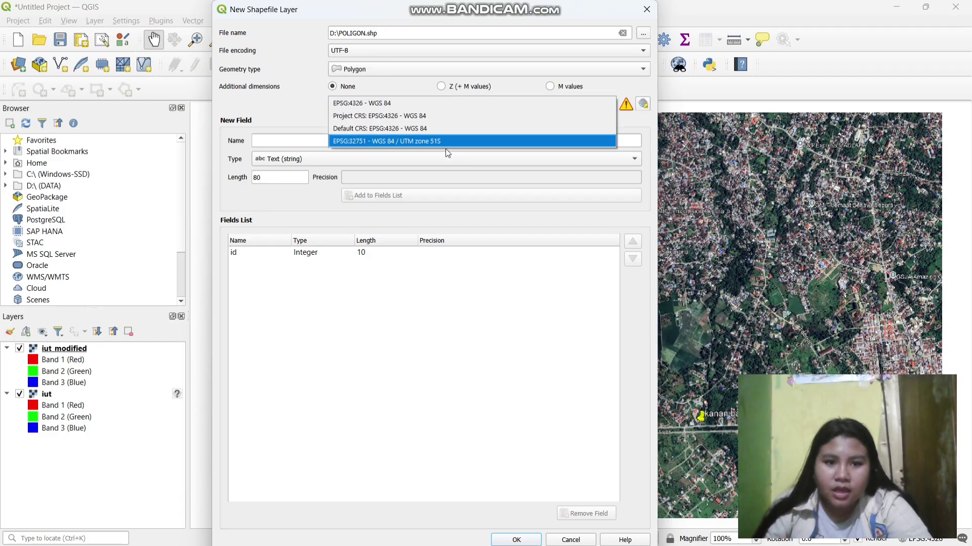
click(395, 142)
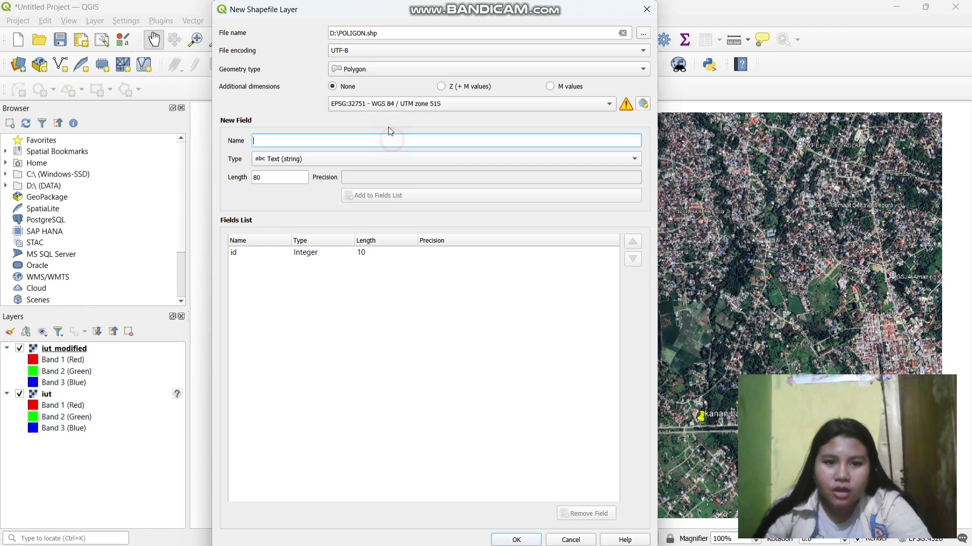
click(535, 540)
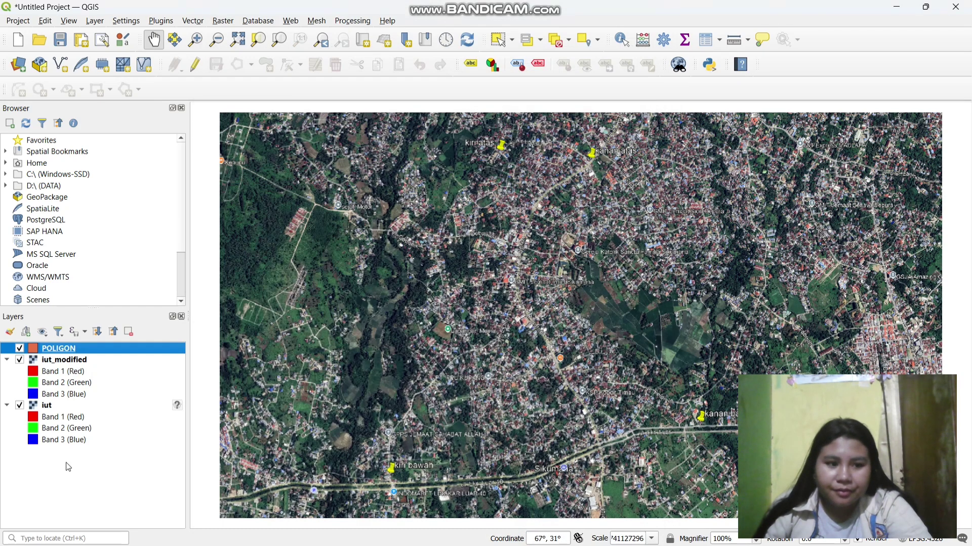
Step: Start another new shapefile layer and set its file to JALAN.shp on DATA (D:)
click(95, 23)
mouse_move(122, 50)
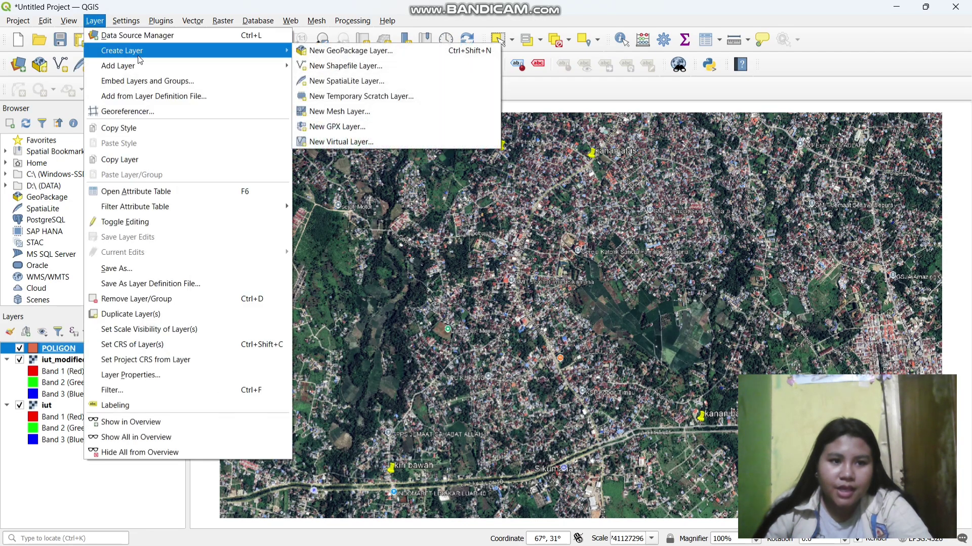
click(378, 69)
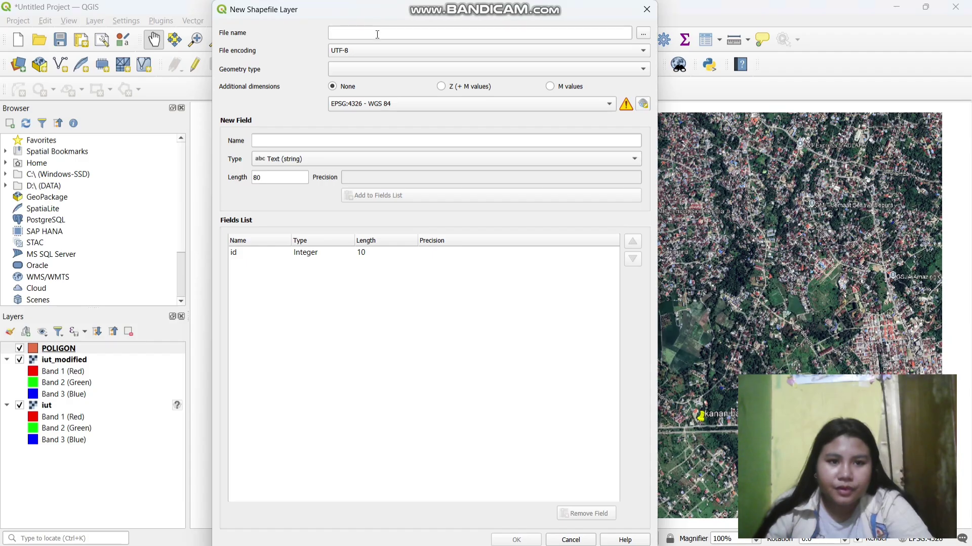
click(377, 34)
text(JALAN)
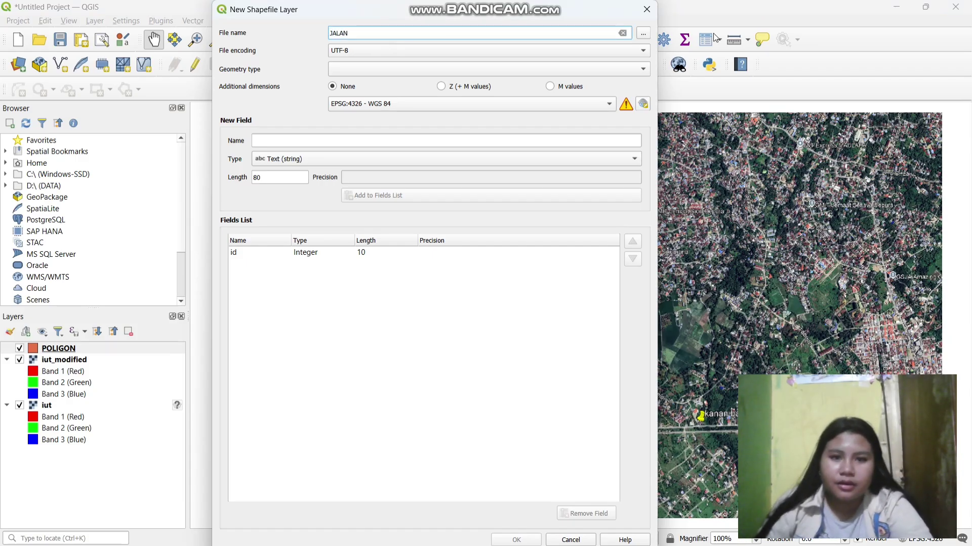
click(644, 34)
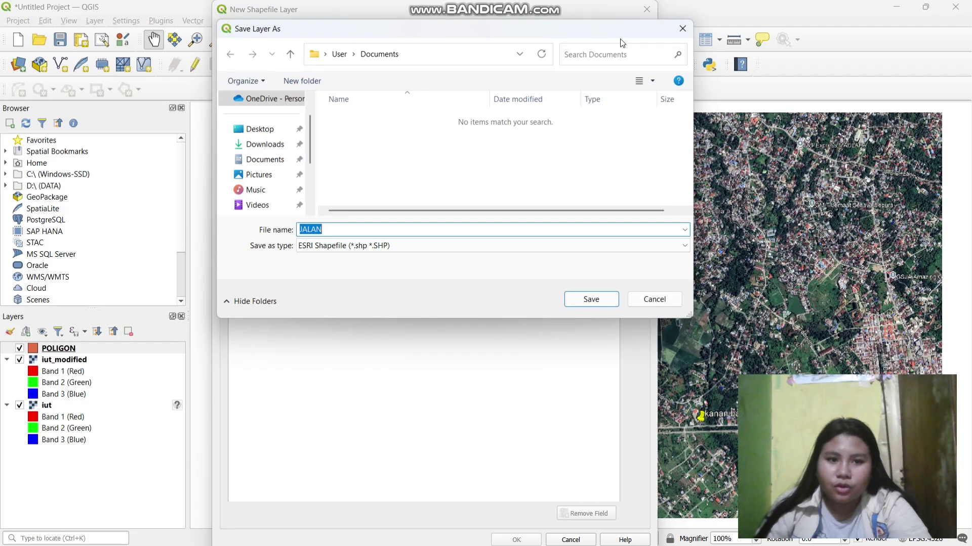
scroll(246, 178, down, 2)
click(265, 175)
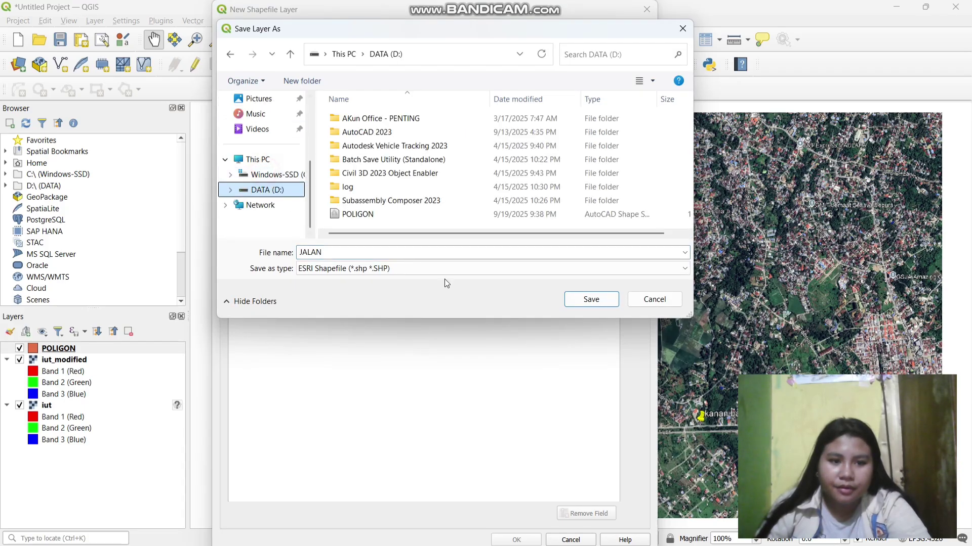
click(592, 300)
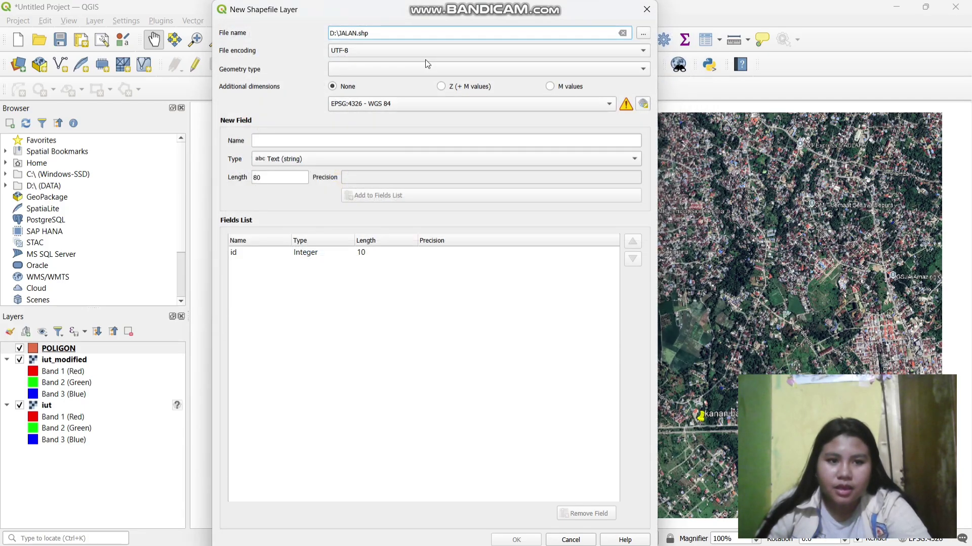
Step: Set the JALAN shapefile to LineString geometry with CRS EPSG:32751 - WGS 84 / UTM zone 51S and create the layer
click(640, 71)
click(508, 107)
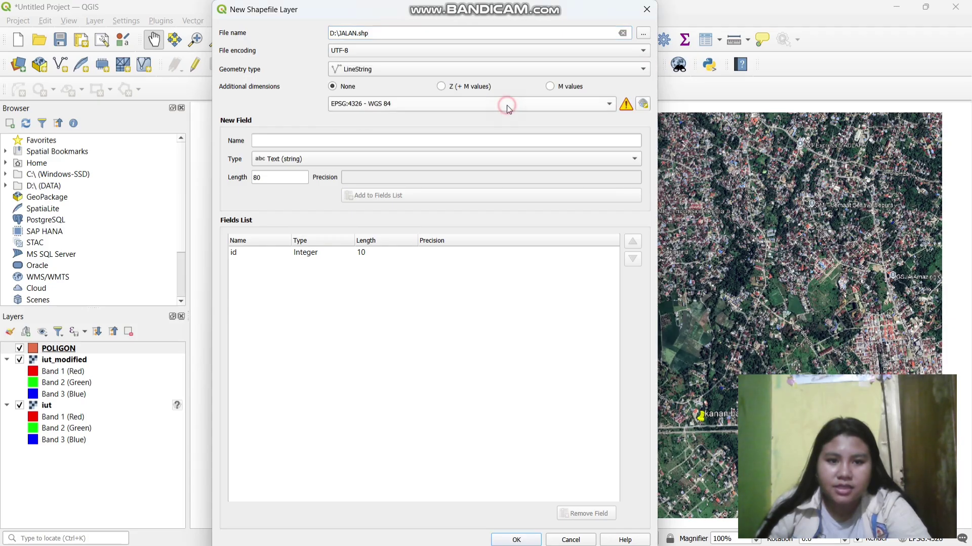
click(609, 106)
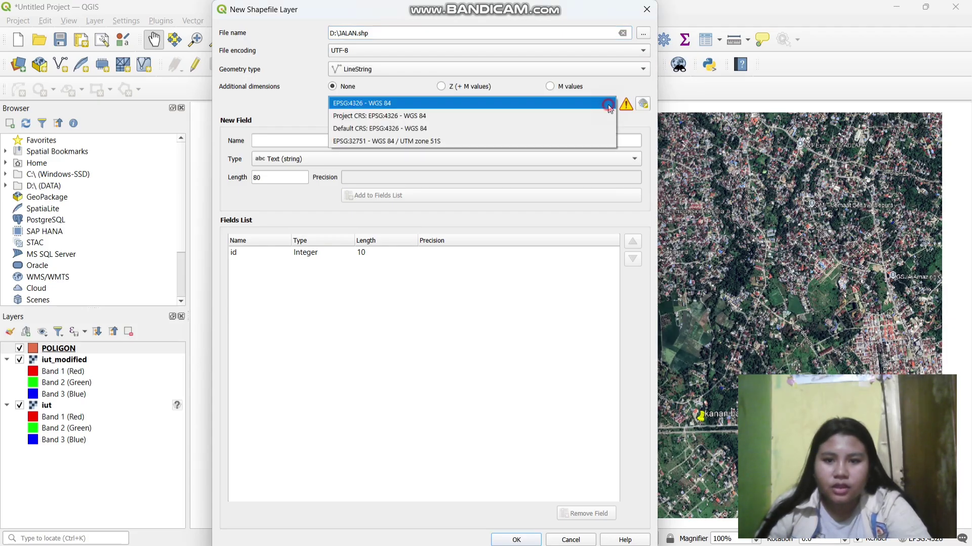
click(570, 141)
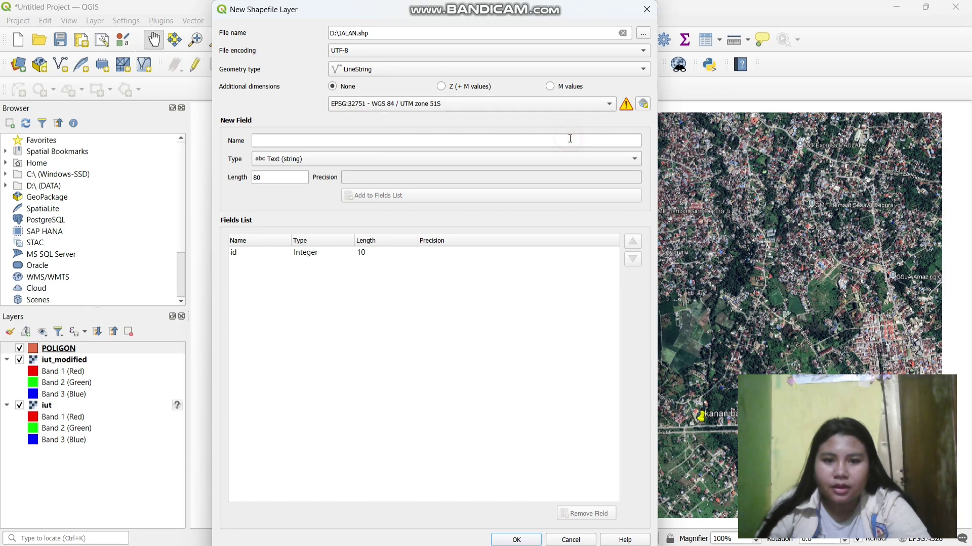
click(516, 540)
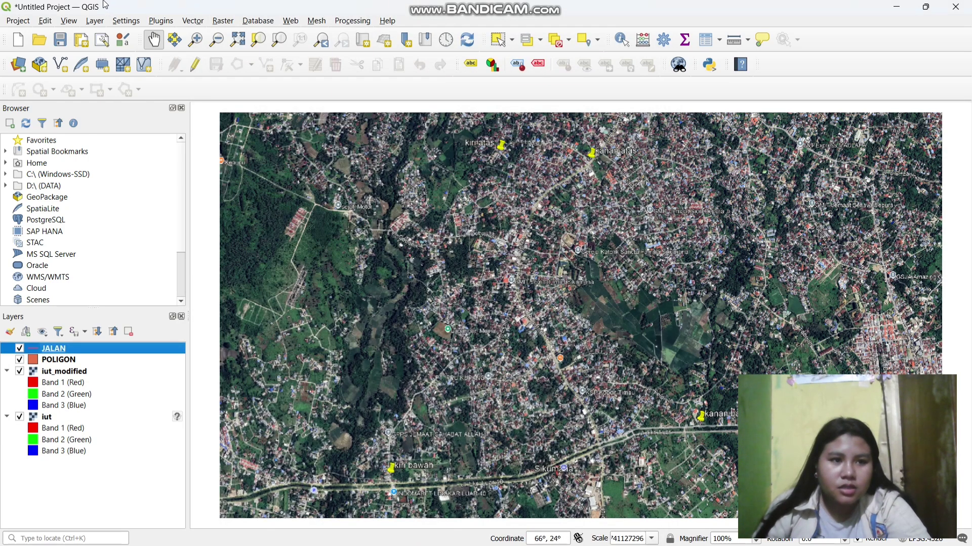
Step: Start a third new shapefile layer and set its file to POINT.shp on DATA (D:)
click(96, 21)
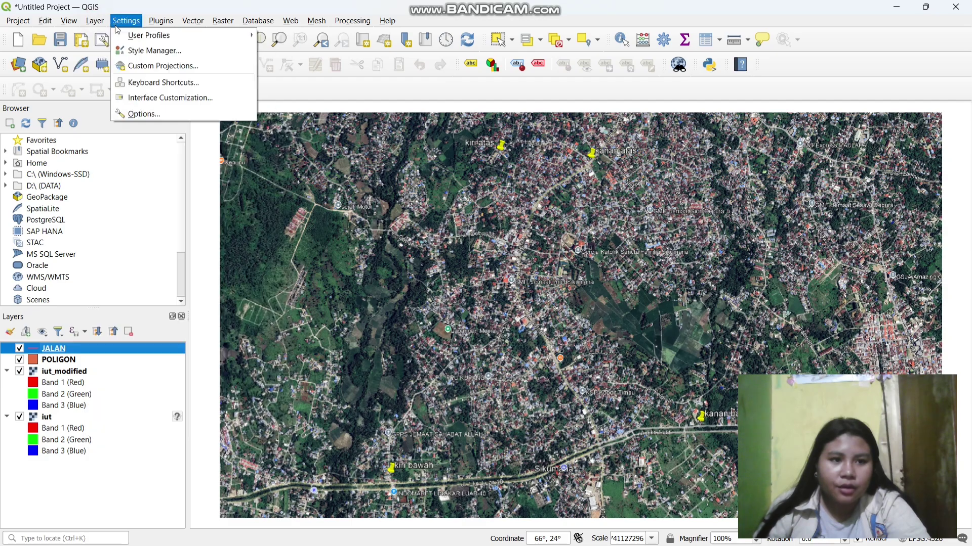
click(102, 25)
click(103, 22)
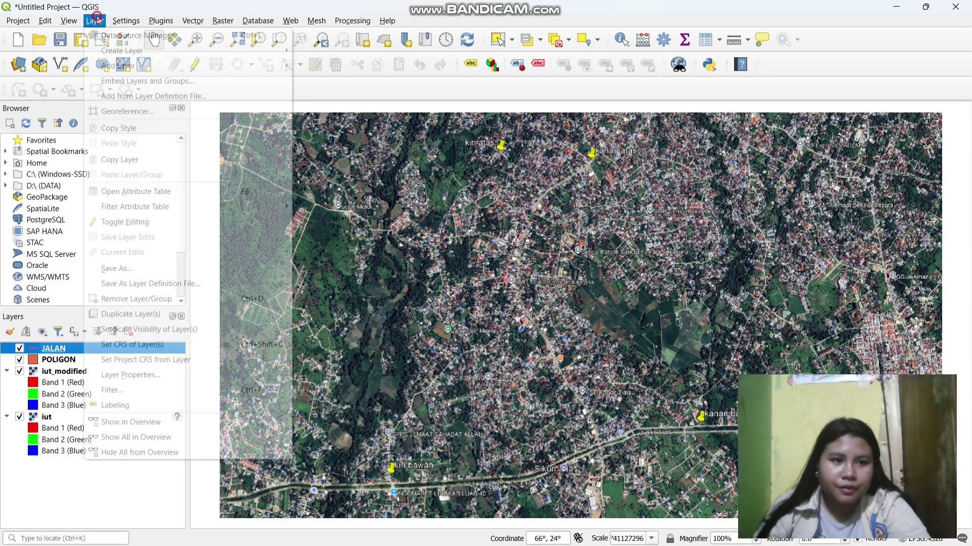
mouse_move(211, 46)
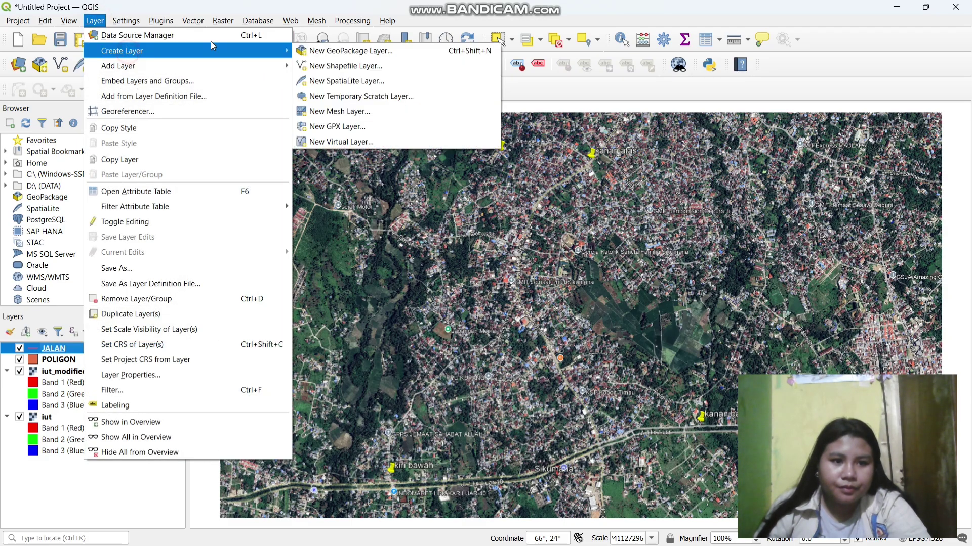
click(351, 67)
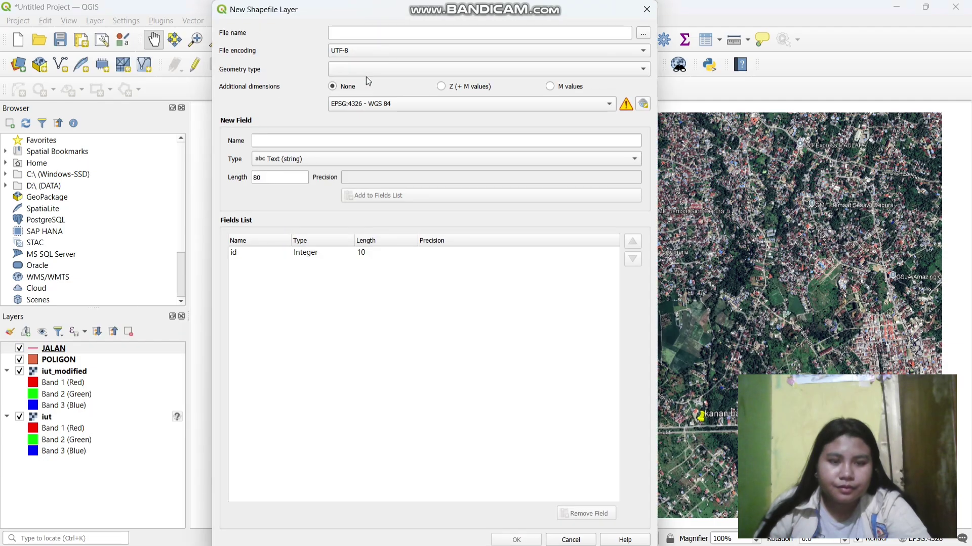
click(374, 31)
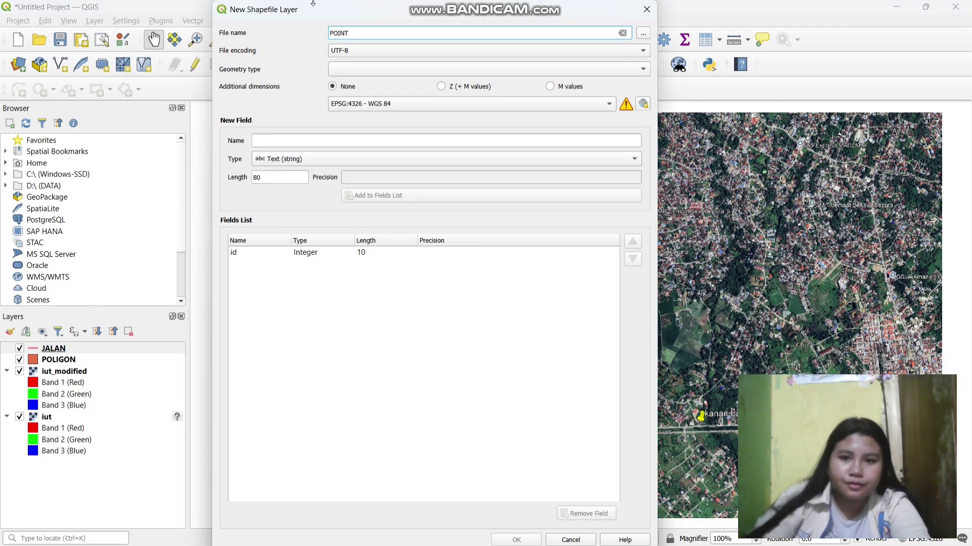
click(643, 34)
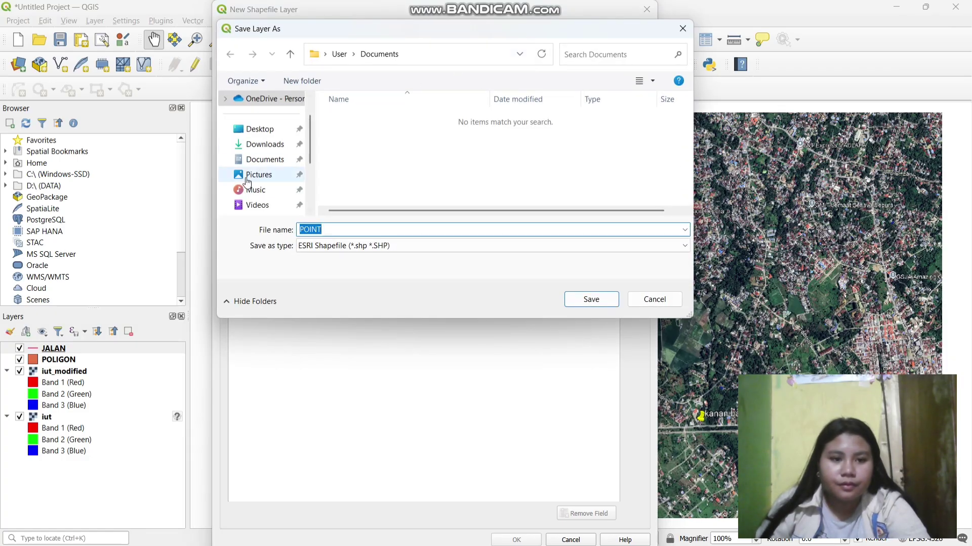
scroll(253, 184, down, 3)
click(254, 175)
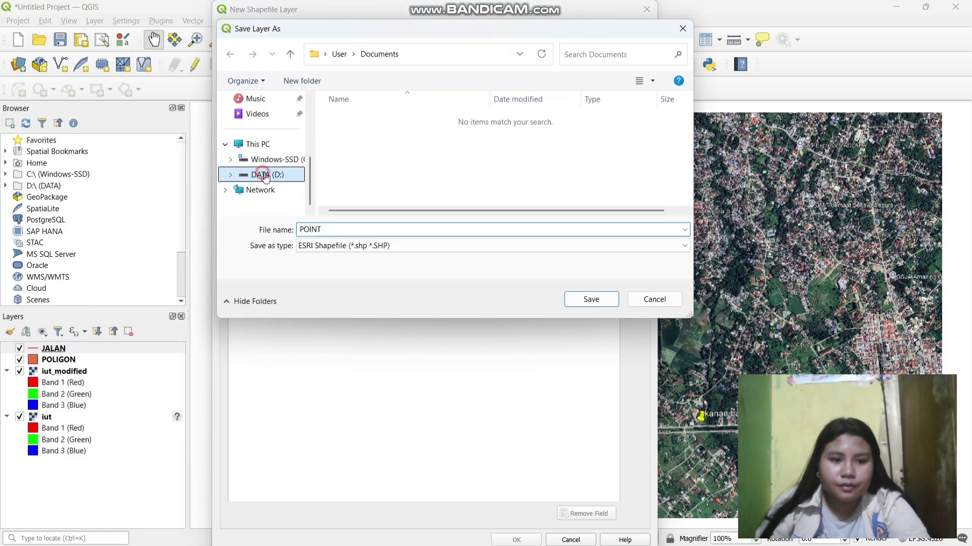
click(594, 301)
Step: Set the POINT shapefile to Point geometry with CRS EPSG:32751 - WGS 84 / UTM zone 51S and create the layer
click(430, 68)
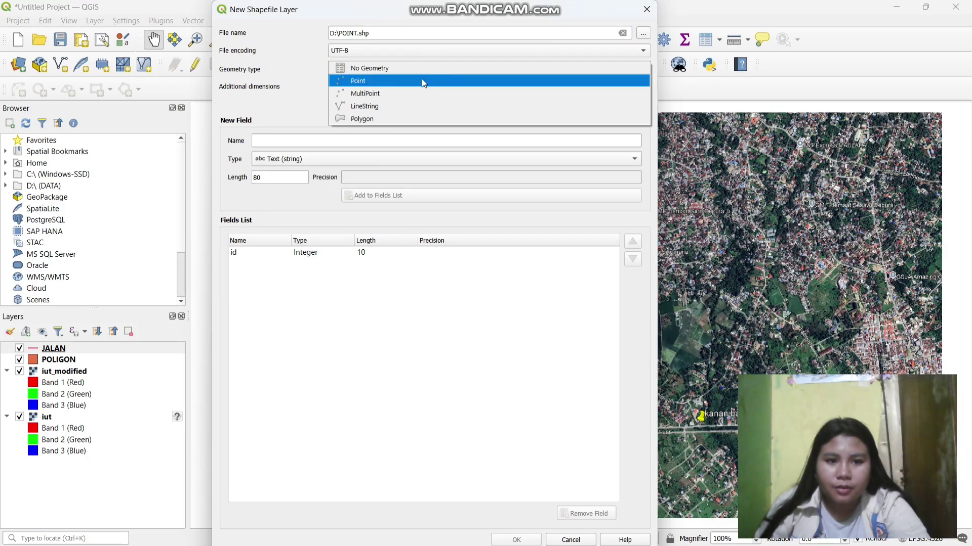
click(423, 81)
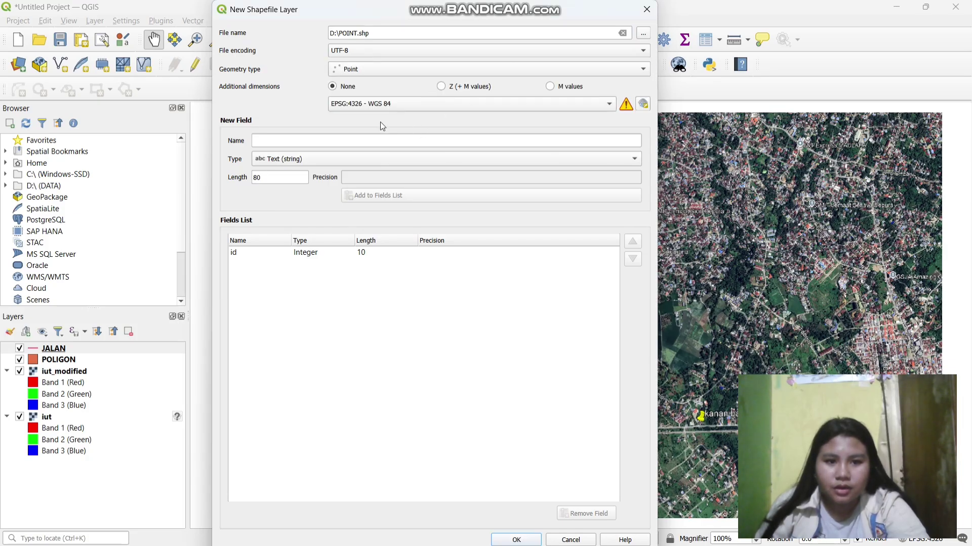
click(394, 102)
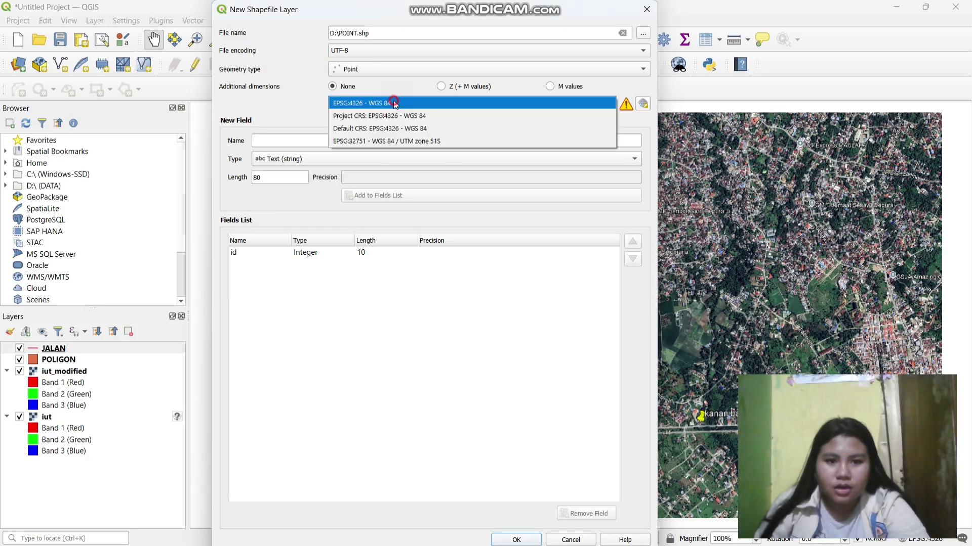
click(408, 144)
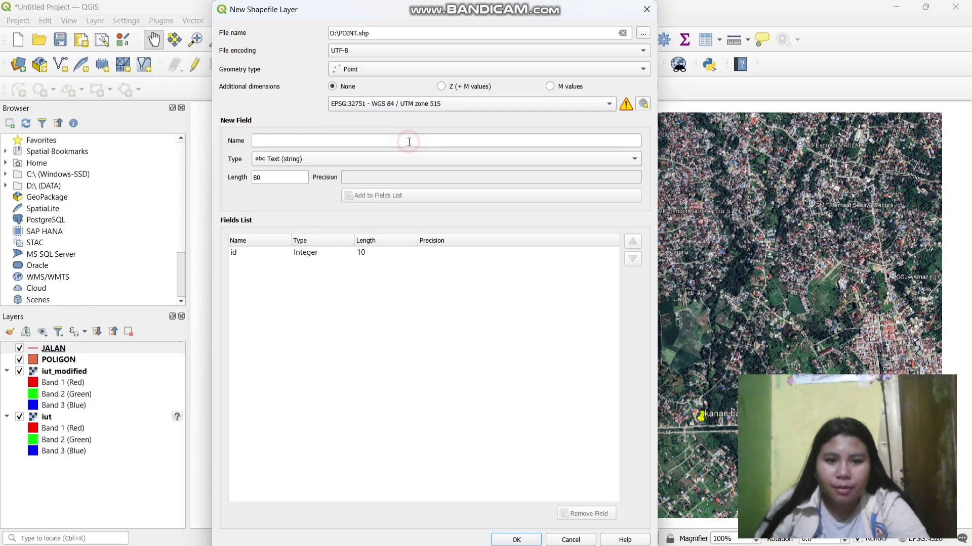
click(517, 540)
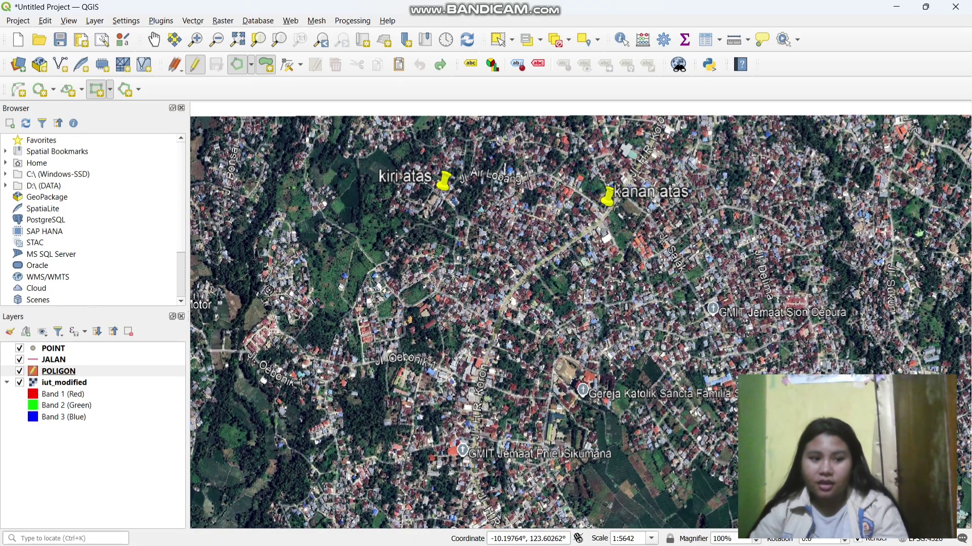
Step: Select the POLIGON layer and toggle its editing mode for digitizing around the white-roofed building
click(76, 376)
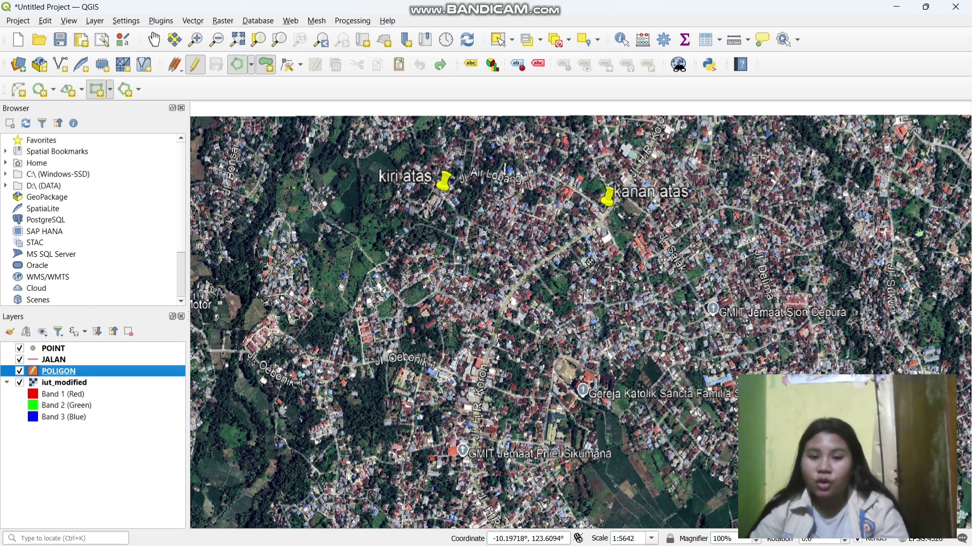
scroll(597, 267, up, 2)
scroll(608, 273, up, 1)
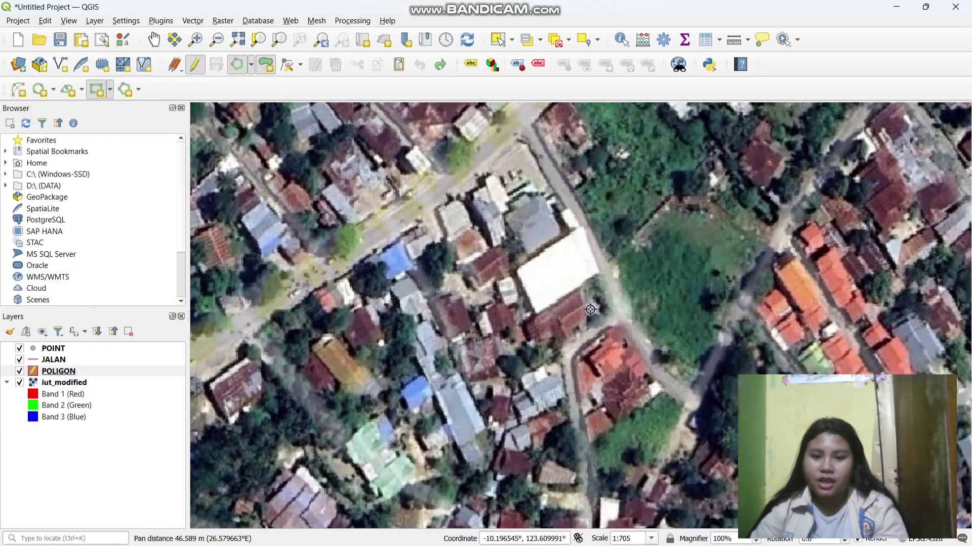
drag(590, 309, 556, 347)
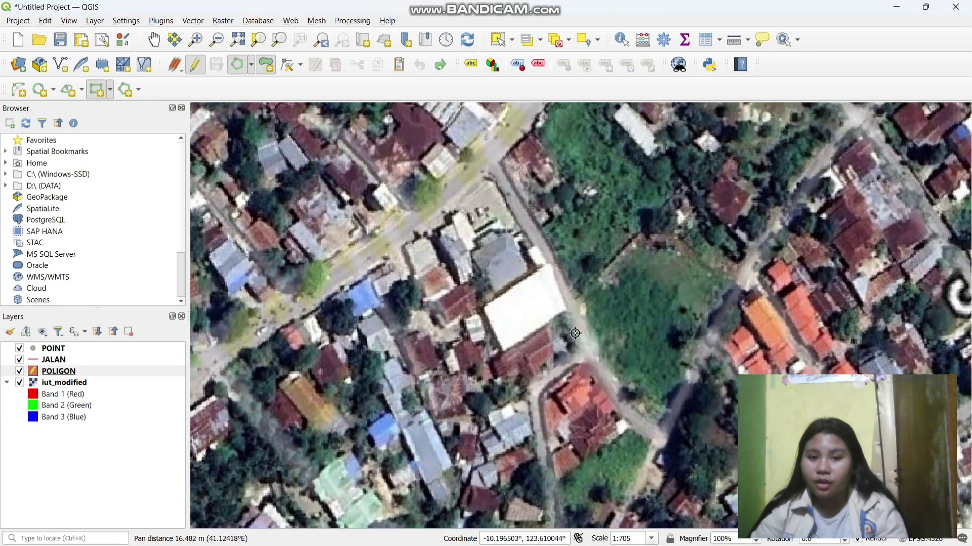
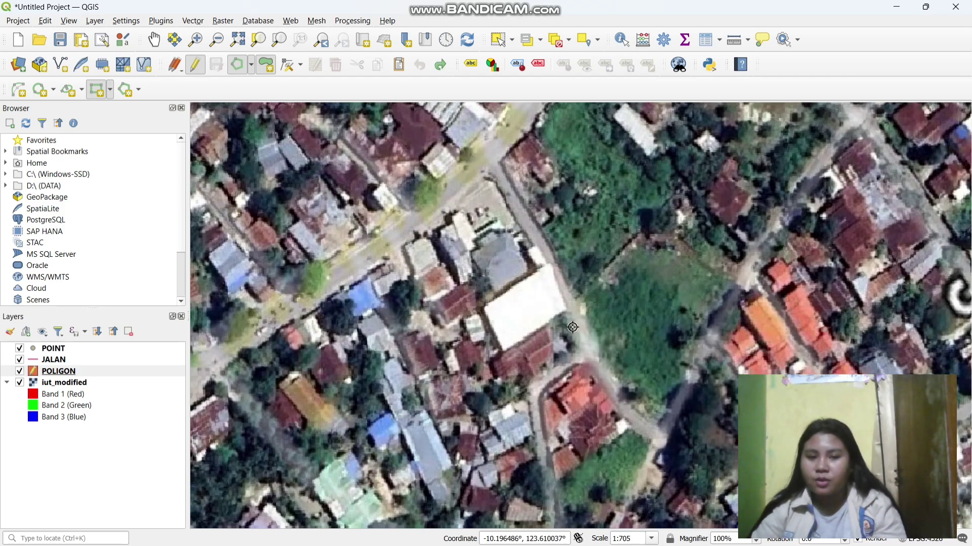
click(195, 71)
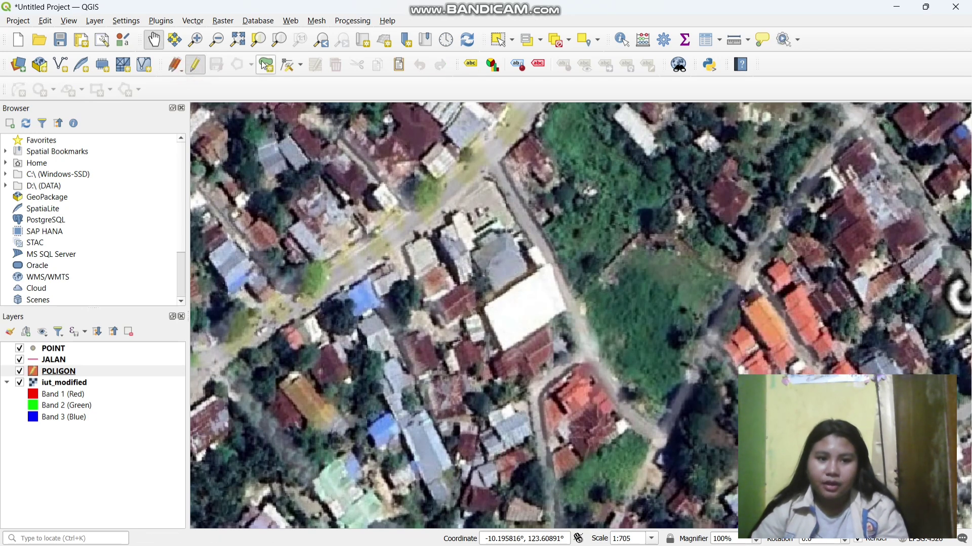
Step: Digitize a three-point rectangle in the POLIGON layer over the white-roofed building and adjoining block beside the main road, leaving the id empty
click(238, 65)
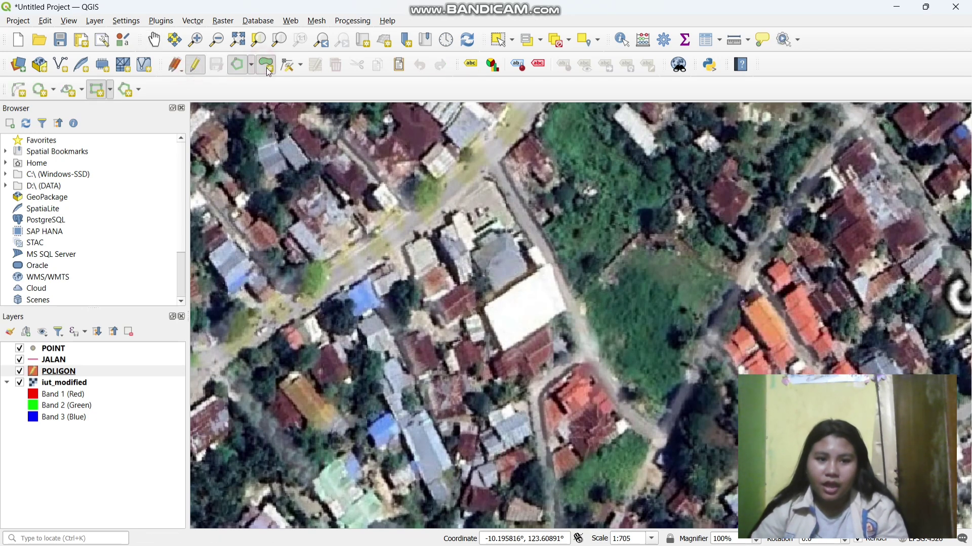
click(566, 308)
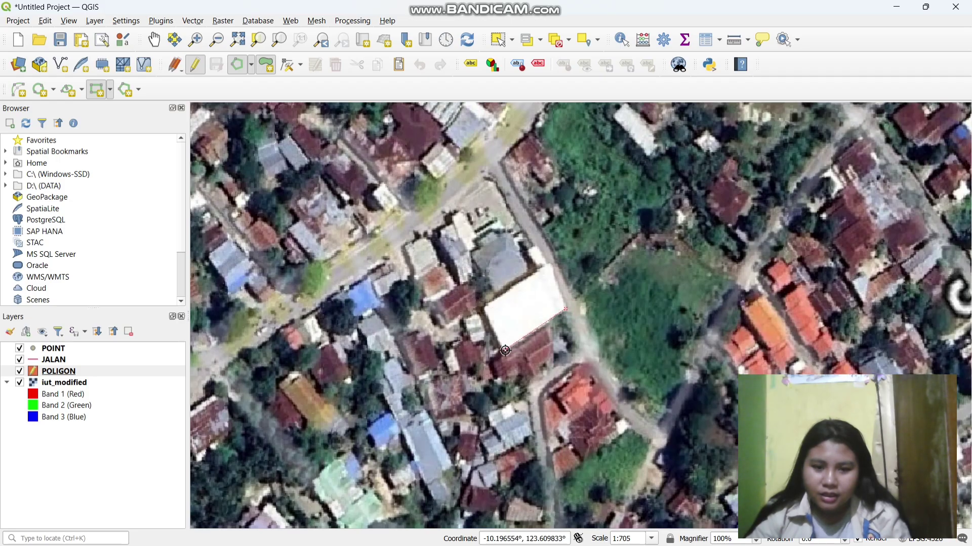
click(504, 351)
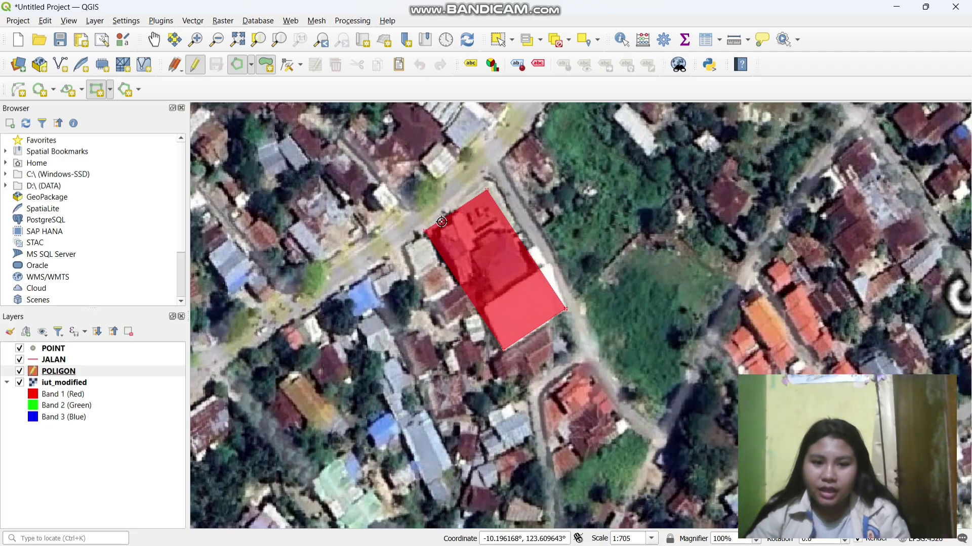
click(441, 222)
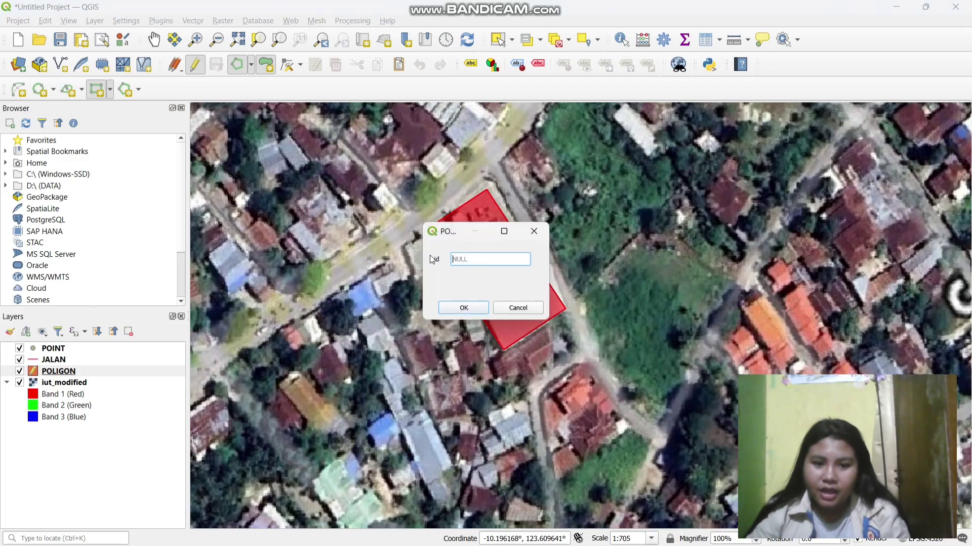
click(456, 307)
Step: Add a rectangular polygon over the Gereja Katolik Sancta Familia church and its adjoining open yard, leaving the id empty
scroll(452, 299, down, 1)
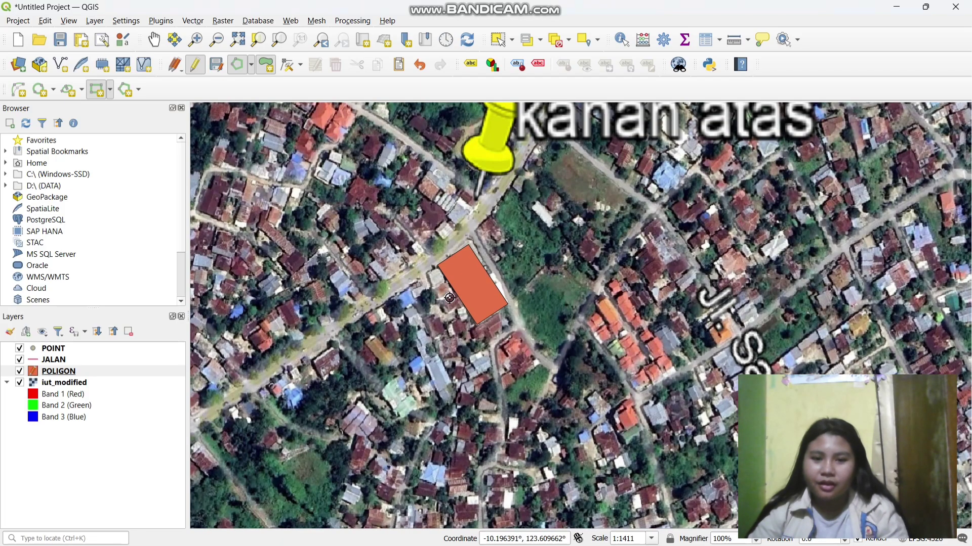
drag(451, 299, 484, 256)
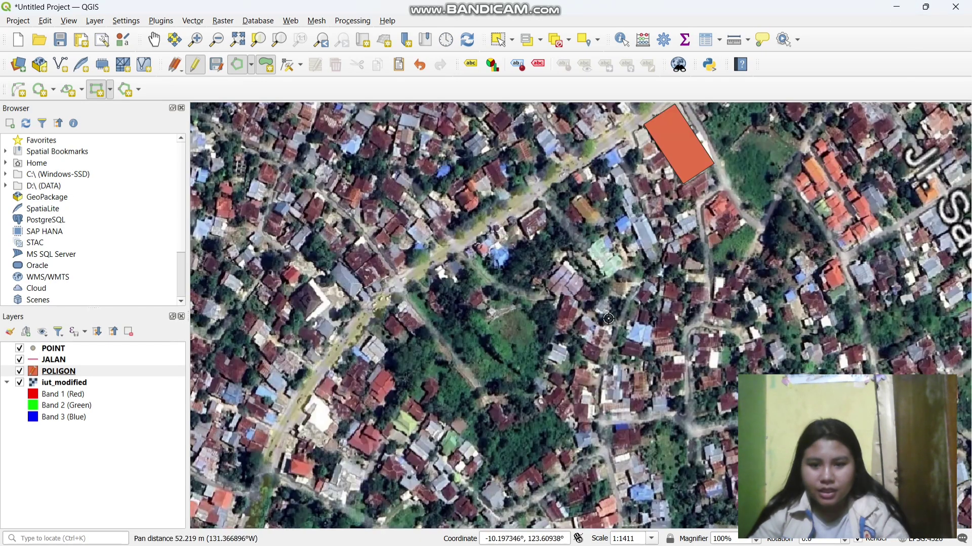
drag(571, 334, 582, 243)
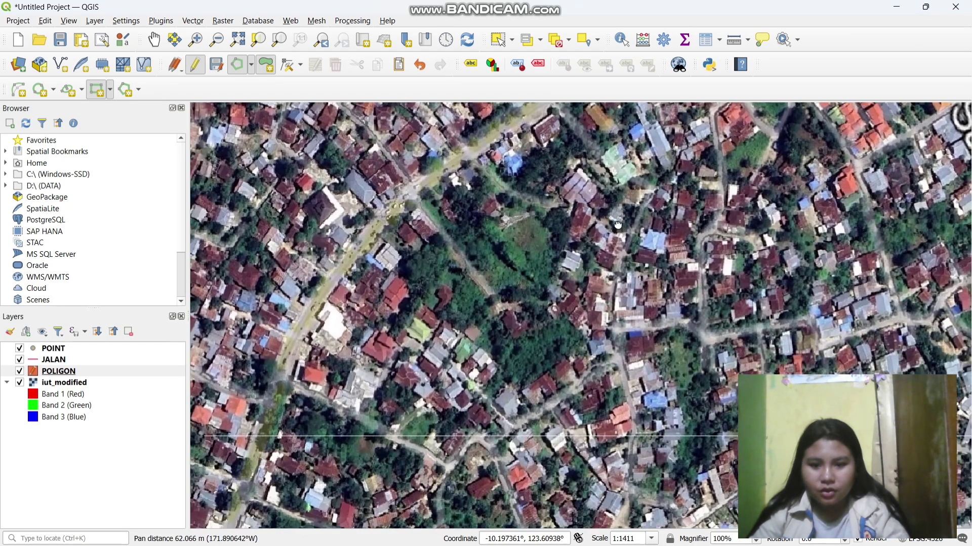
mouse_move(522, 440)
mouse_down()
mouse_move(533, 406)
mouse_move(520, 338)
mouse_move(534, 213)
mouse_up()
mouse_move(537, 390)
mouse_down()
mouse_move(422, 336)
mouse_move(483, 280)
mouse_up()
scroll(423, 345, down, 1)
drag(410, 324, 452, 281)
drag(472, 323, 411, 377)
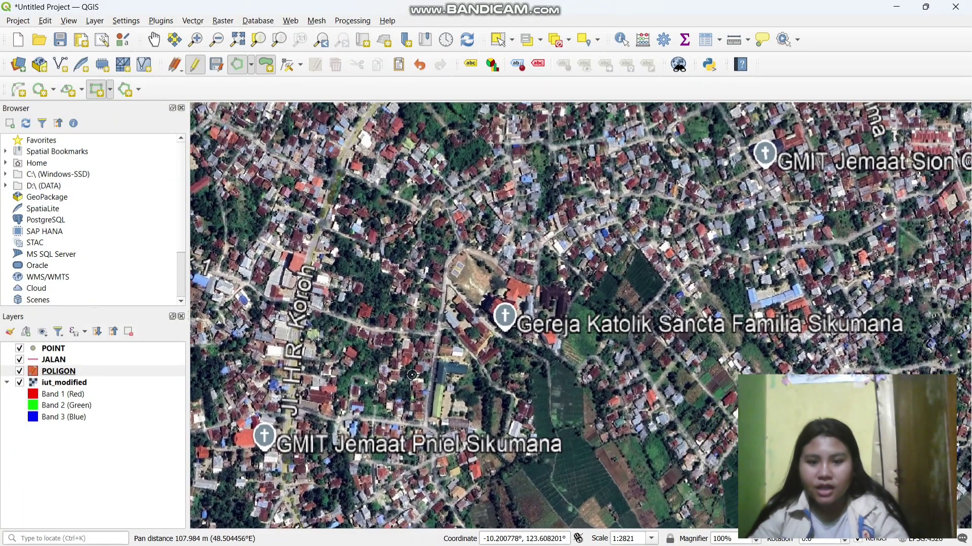
drag(521, 279, 483, 268)
scroll(529, 303, up, 1)
scroll(525, 325, up, 1)
scroll(483, 265, down, 1)
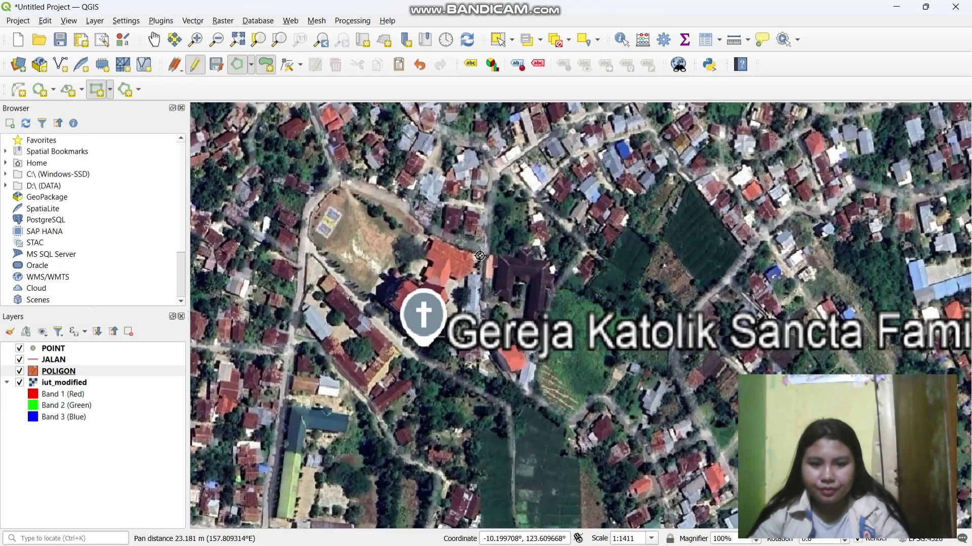
click(476, 257)
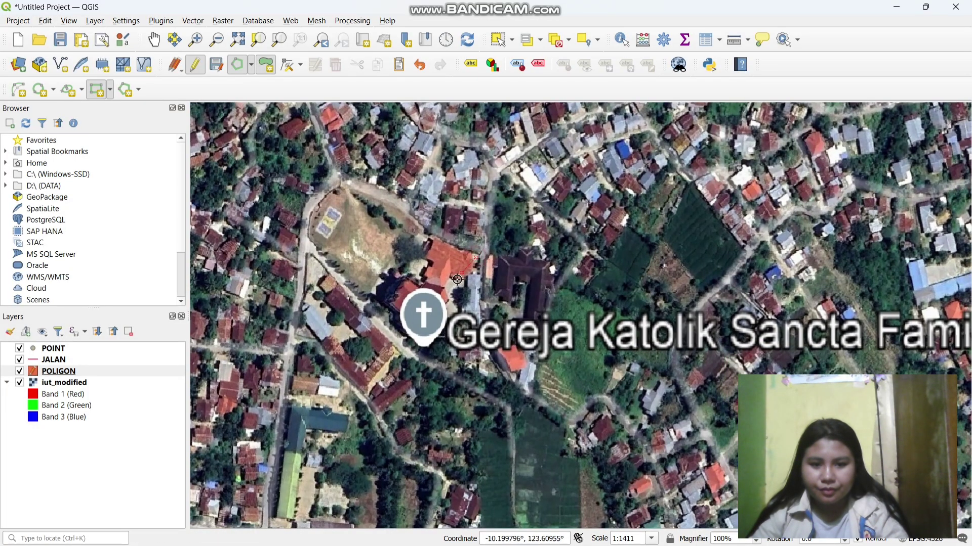
click(439, 343)
click(332, 195)
click(293, 278)
right_click(390, 304)
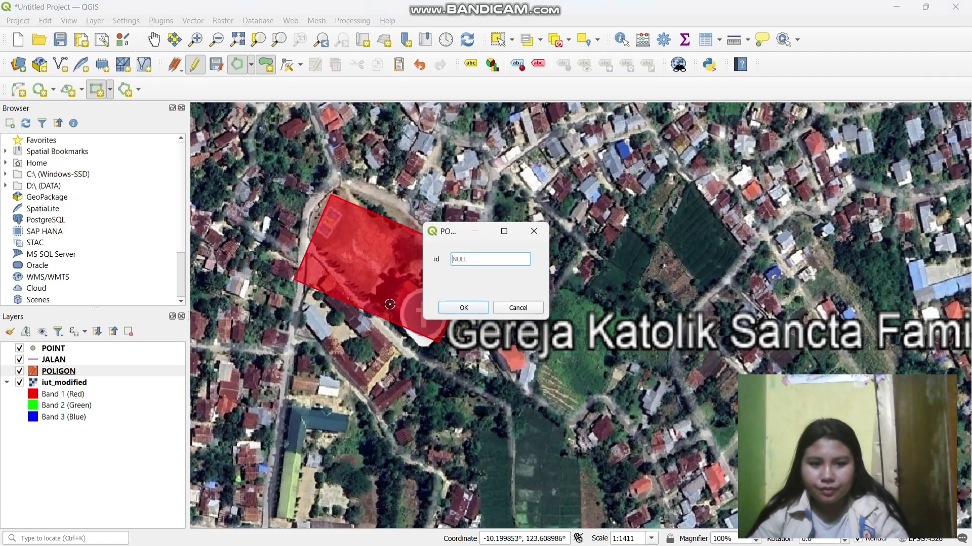
click(466, 311)
Step: Add a rectangular polygon over the orange-roofed church building beside the GMIT Jemaat Pniel Sikumana marker, leaving the id empty
scroll(466, 308, down, 1)
drag(466, 308, 559, 271)
drag(339, 363, 440, 344)
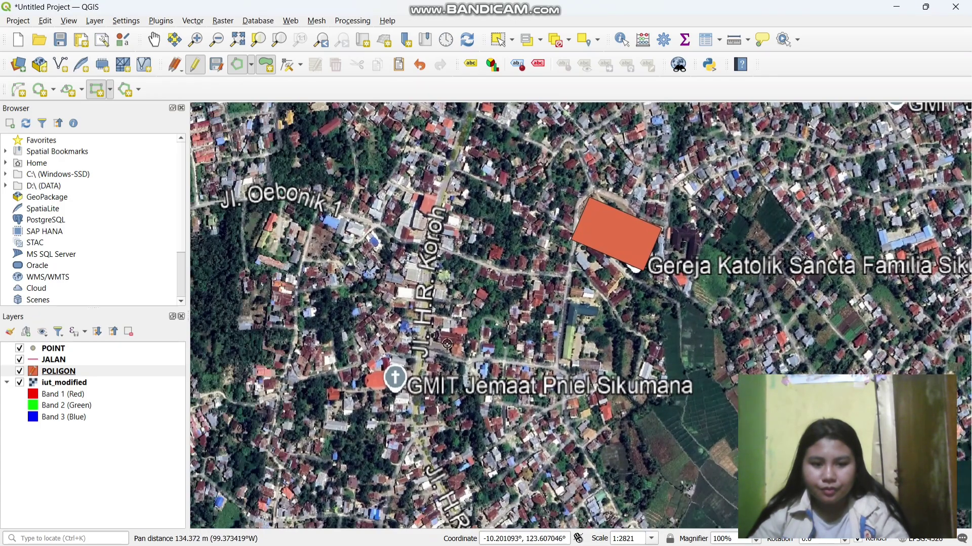
scroll(440, 344, up, 1)
drag(343, 390, 526, 317)
scroll(463, 362, up, 1)
drag(477, 345, 503, 308)
scroll(496, 322, up, 1)
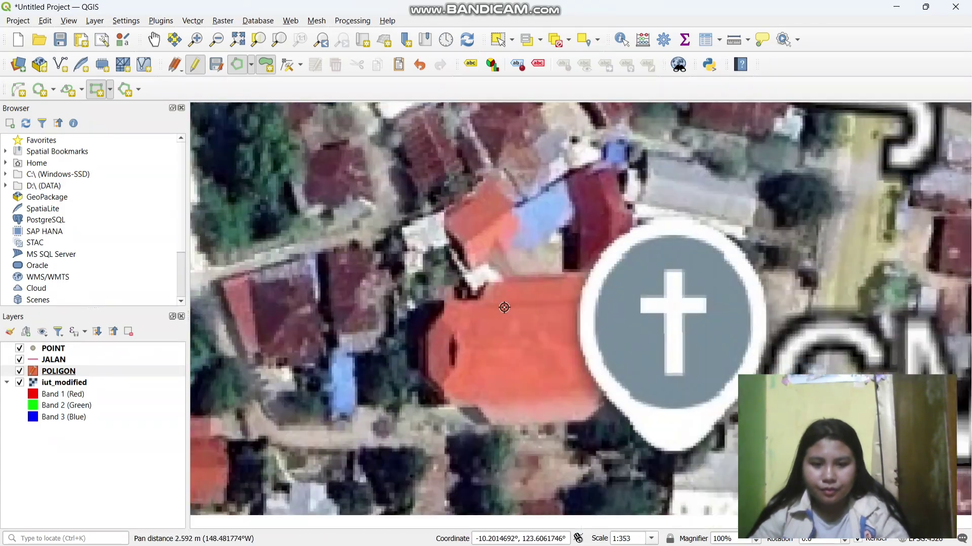
click(429, 277)
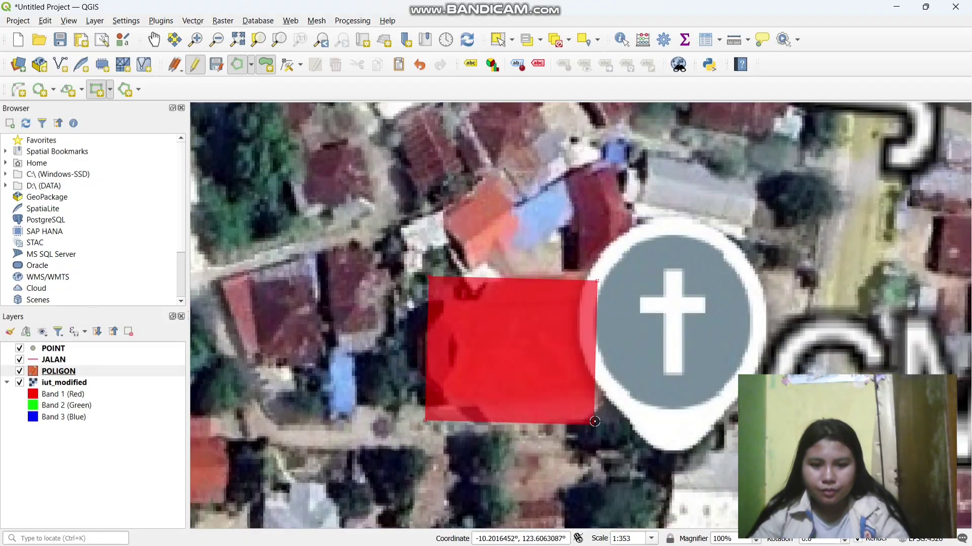
right_click(540, 342)
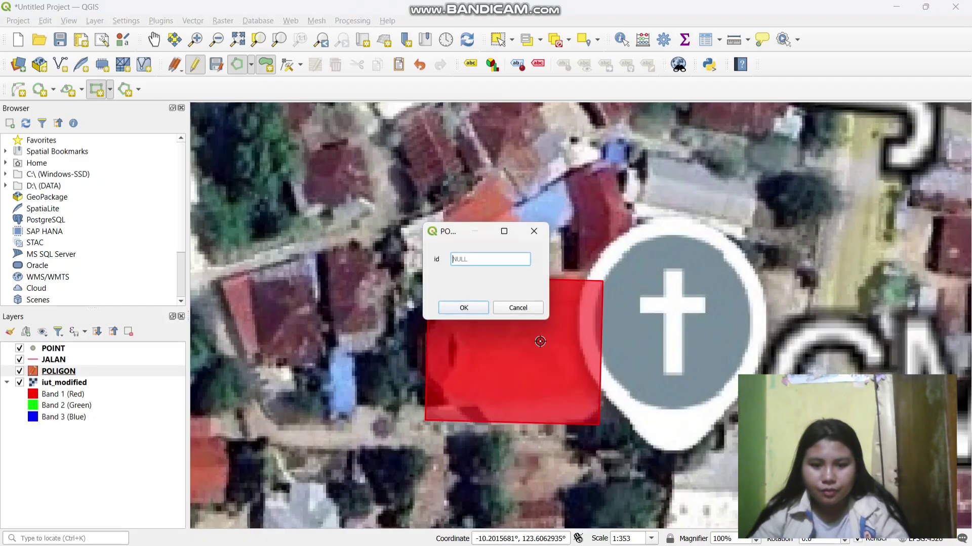
click(466, 309)
Step: Add a rectangular polygon over the green-roofed building complex south of Gereja Katolik Sancta Familia, leaving the id empty
scroll(540, 375, down, 2)
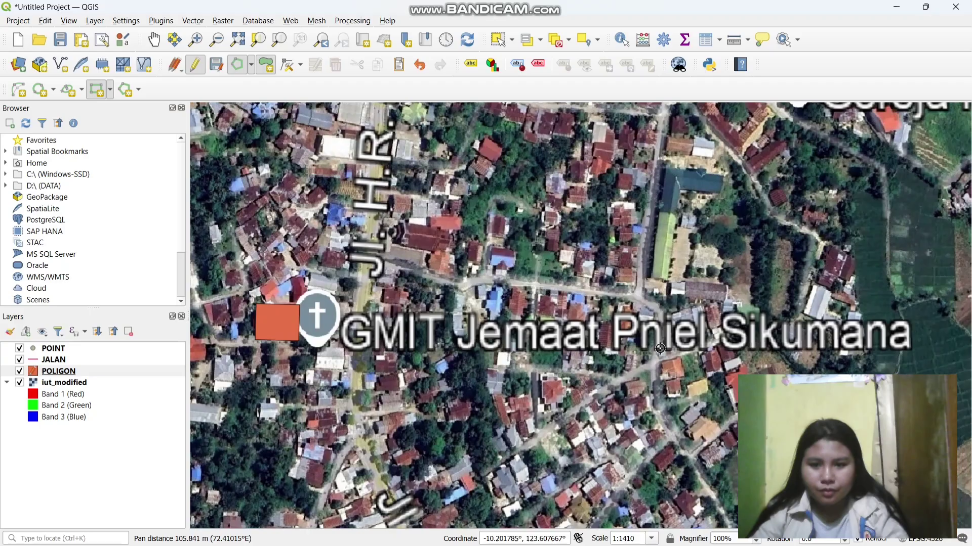
drag(658, 220, 566, 275)
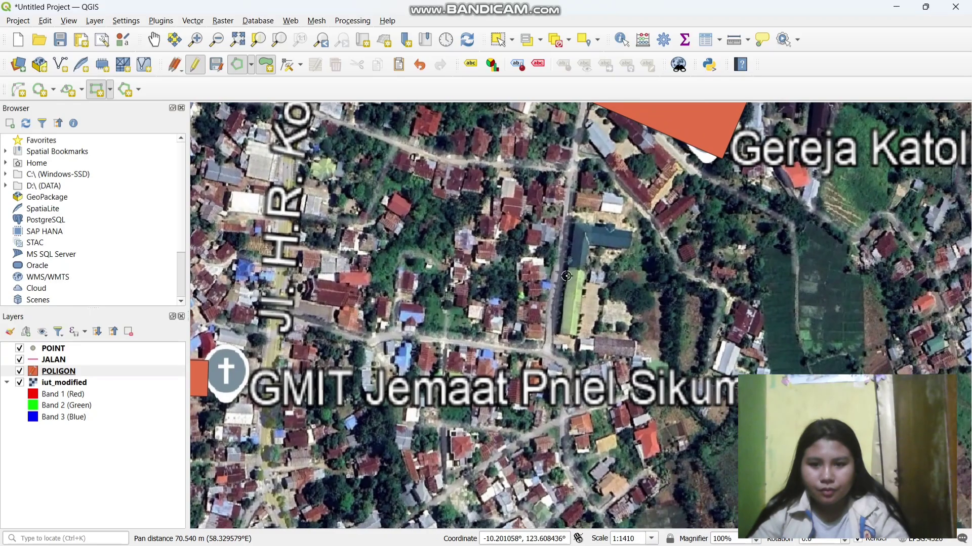
right_click(613, 342)
click(464, 308)
Step: Examine the imagery along Jl. H.R. Koroh and around the first polygon for further sites to digitize
scroll(605, 477, down, 1)
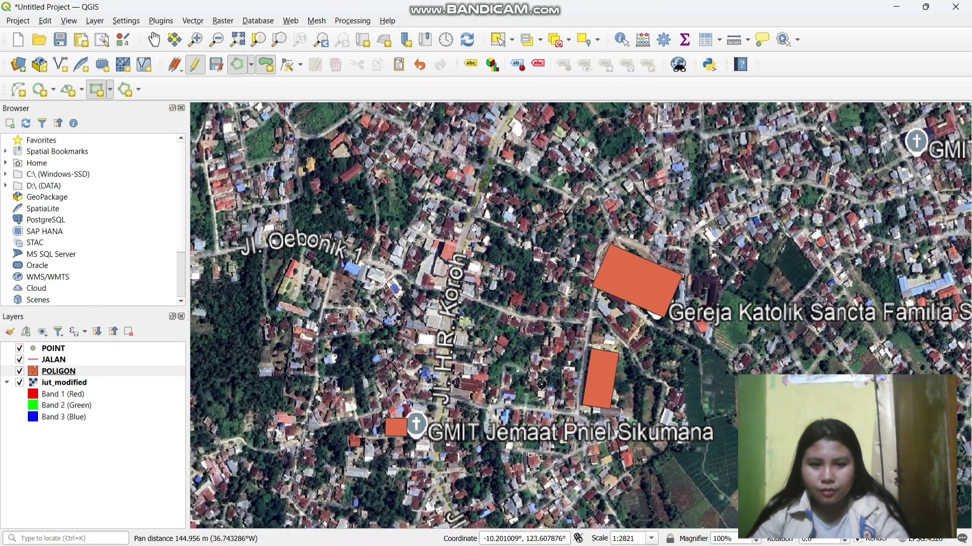
drag(436, 245, 474, 299)
drag(501, 241, 473, 341)
drag(577, 286, 517, 377)
scroll(517, 377, up, 1)
drag(544, 223, 523, 367)
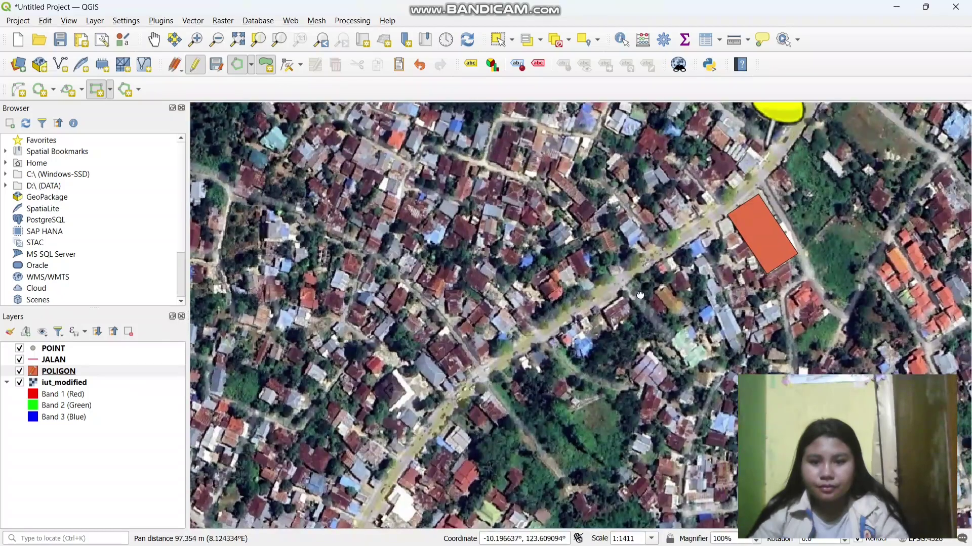
drag(711, 205, 568, 267)
scroll(544, 334, up, 1)
drag(540, 324, 421, 273)
drag(472, 288, 551, 229)
scroll(475, 286, up, 1)
scroll(456, 334, down, 1)
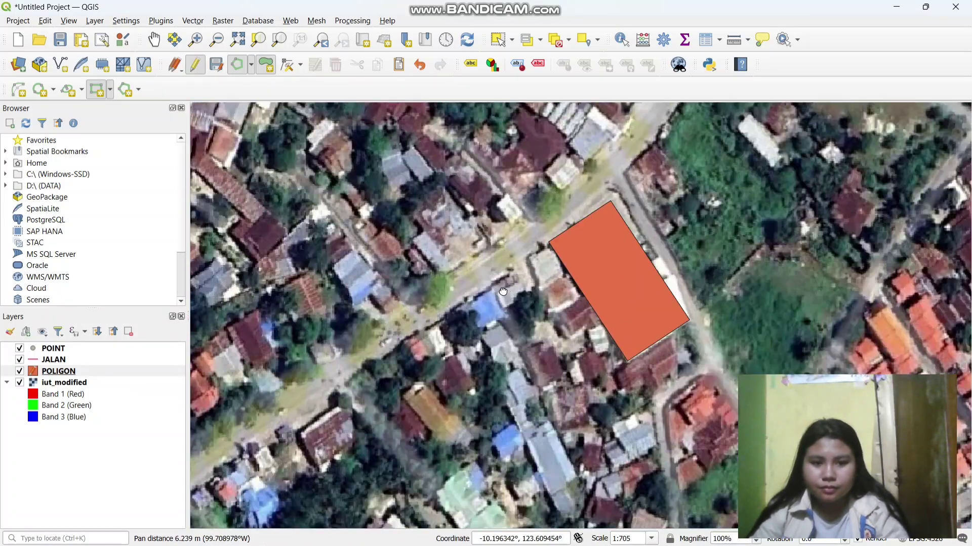
drag(438, 324, 552, 276)
scroll(552, 275, down, 1)
drag(430, 267, 708, 205)
scroll(525, 278, down, 1)
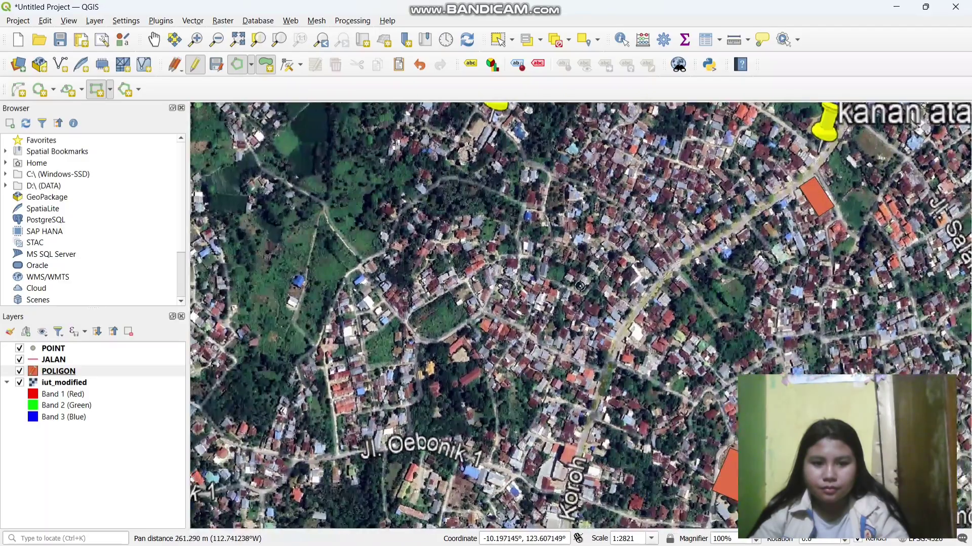
Step: Add a rectangular polygon covering the whole Lapangan Moina sports field, leaving the id empty
scroll(587, 374, down, 1)
drag(587, 374, 524, 257)
scroll(410, 401, up, 1)
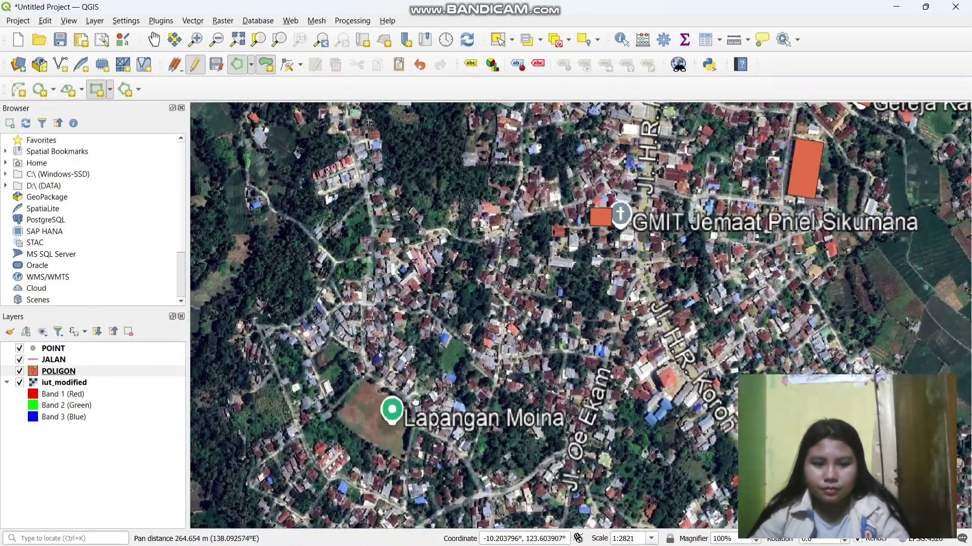
drag(383, 428, 455, 362)
scroll(455, 362, up, 1)
drag(427, 257, 435, 287)
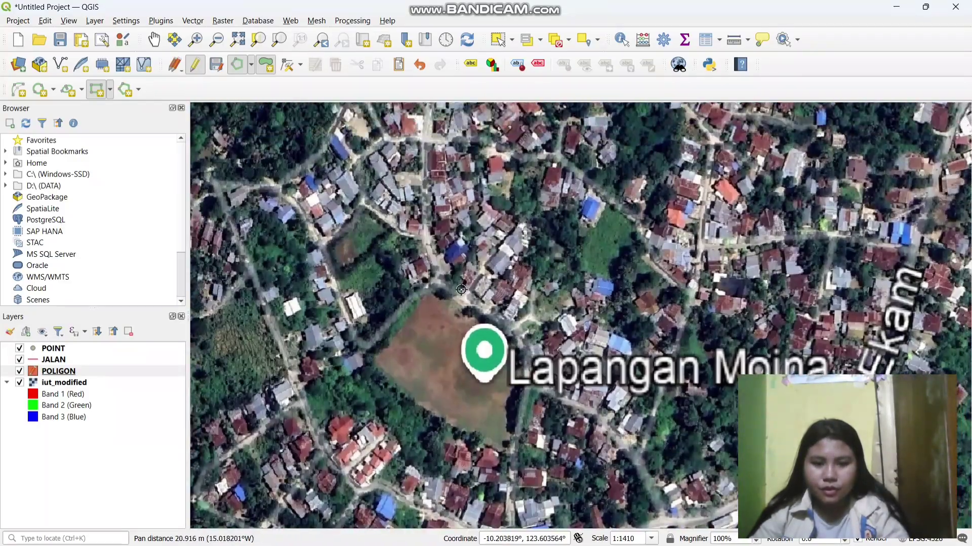
click(427, 293)
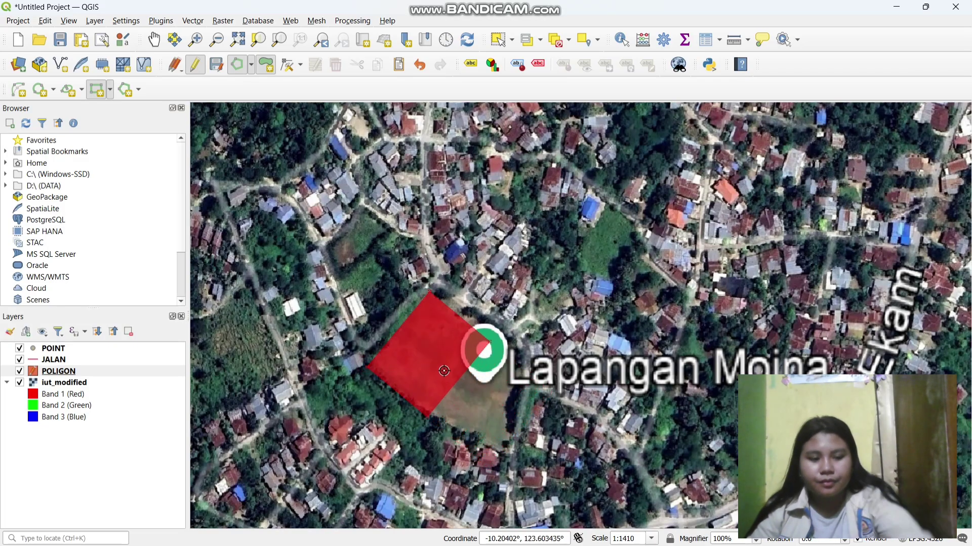
key(Escape)
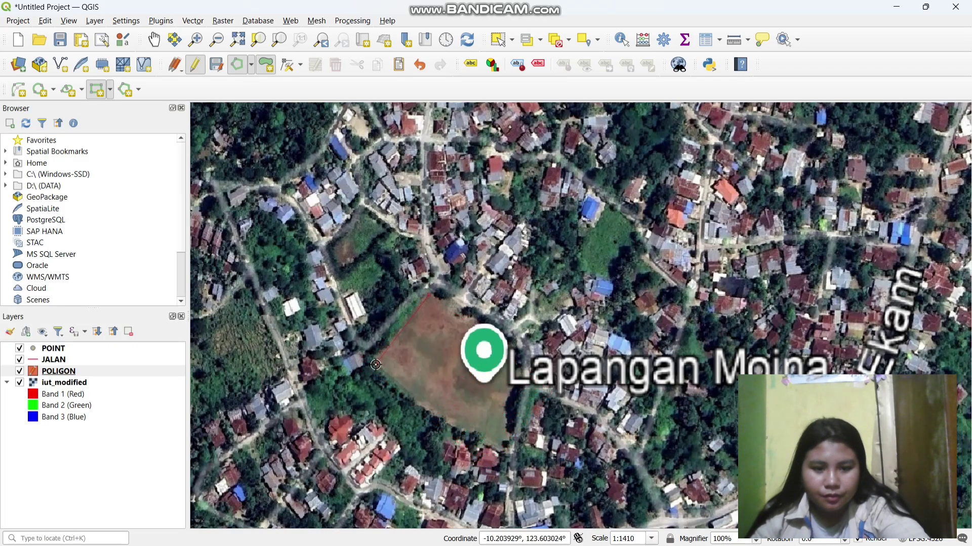
right_click(500, 427)
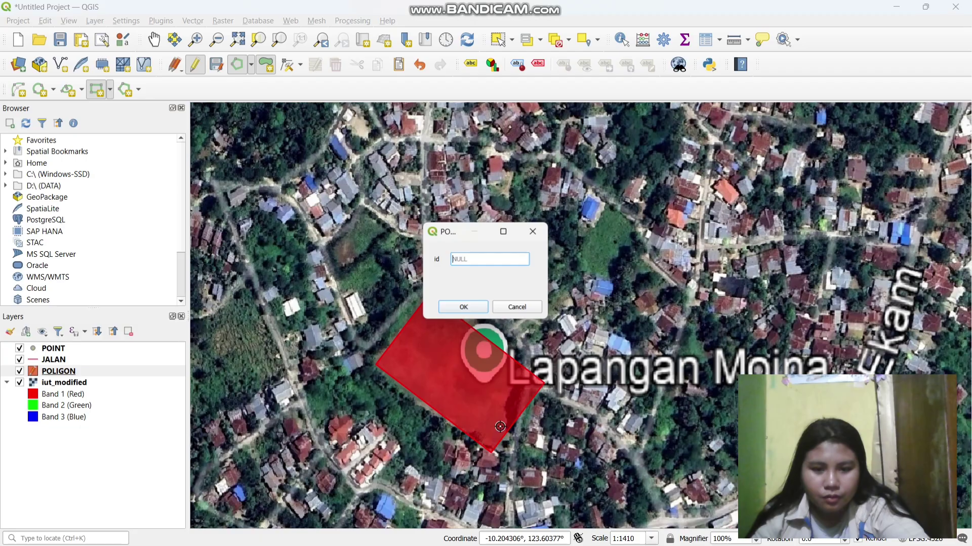
click(464, 309)
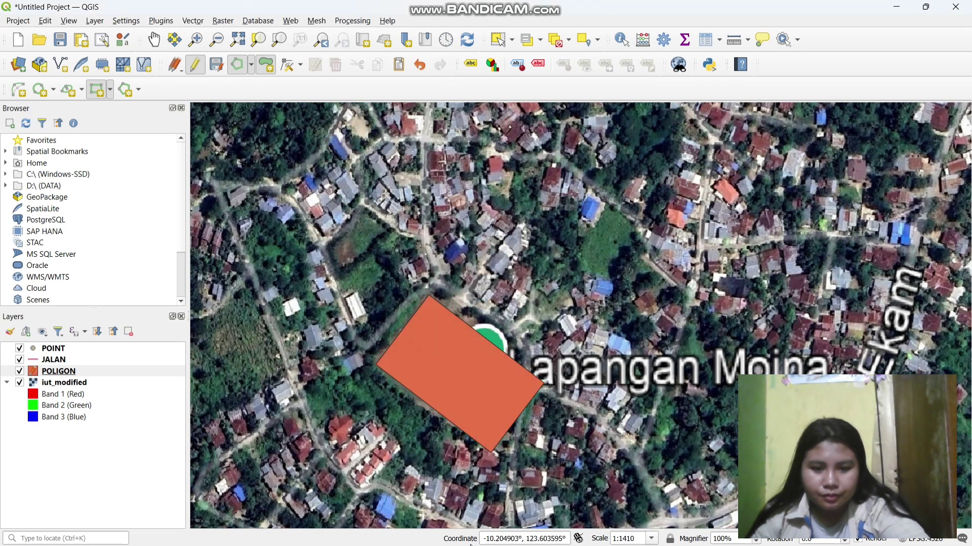
Step: Add a rectangular polygon over the red-roofed housing cluster southwest of Lapangan Moina, leaving the id empty
scroll(642, 320, down, 1)
drag(480, 380, 376, 375)
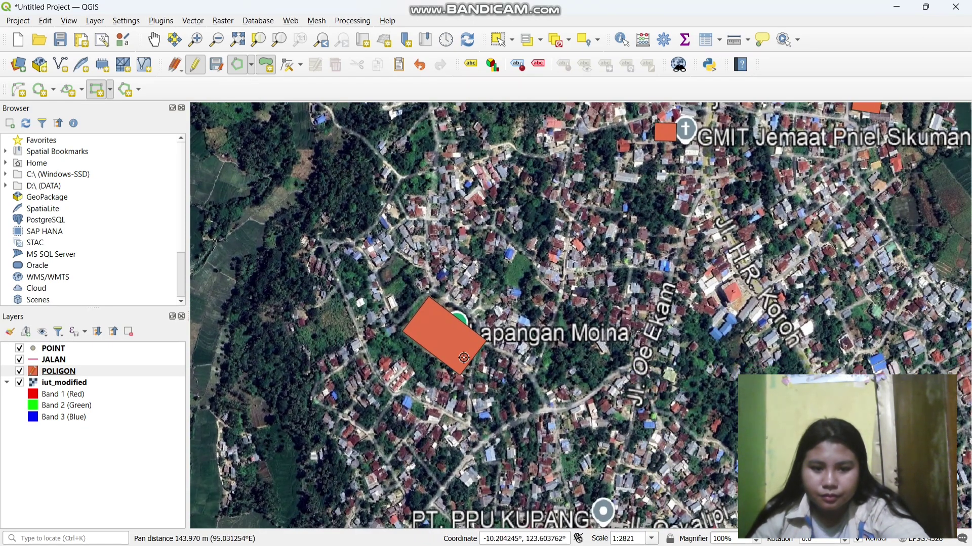
scroll(376, 375, up, 2)
drag(465, 393, 436, 360)
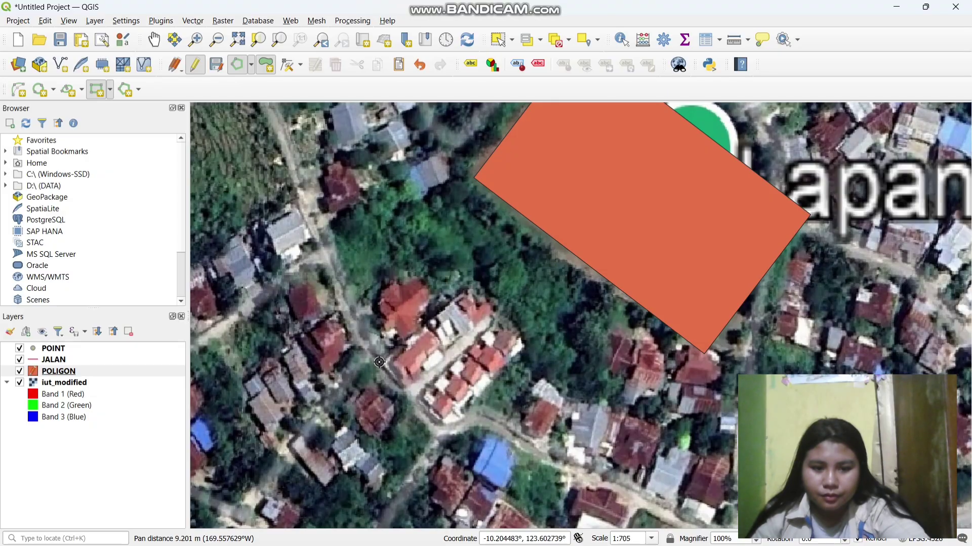
click(441, 430)
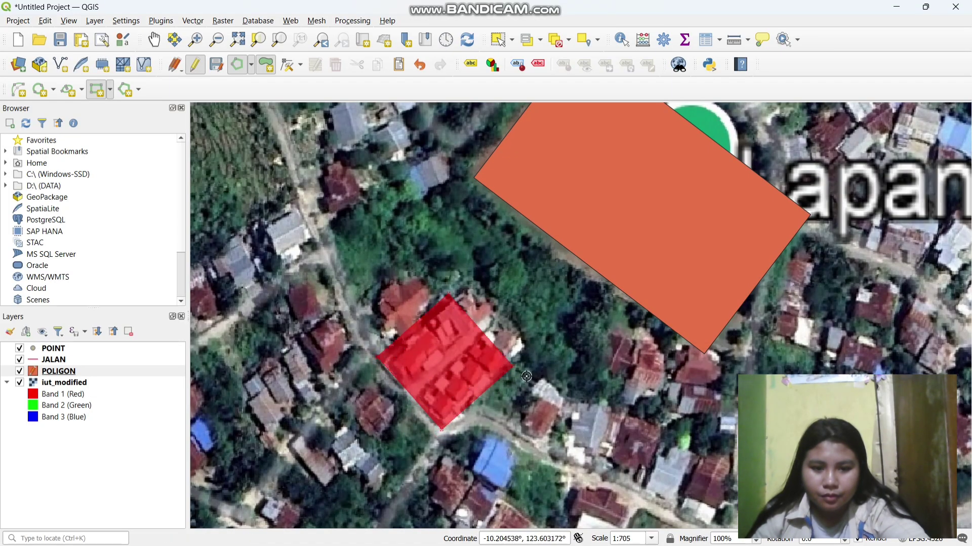
right_click(526, 344)
click(463, 307)
Step: Examine the imagery from Lapangan Moina southeast along the main road to KSP Kopdit Timau for further sites to digitize
scroll(463, 307, down, 2)
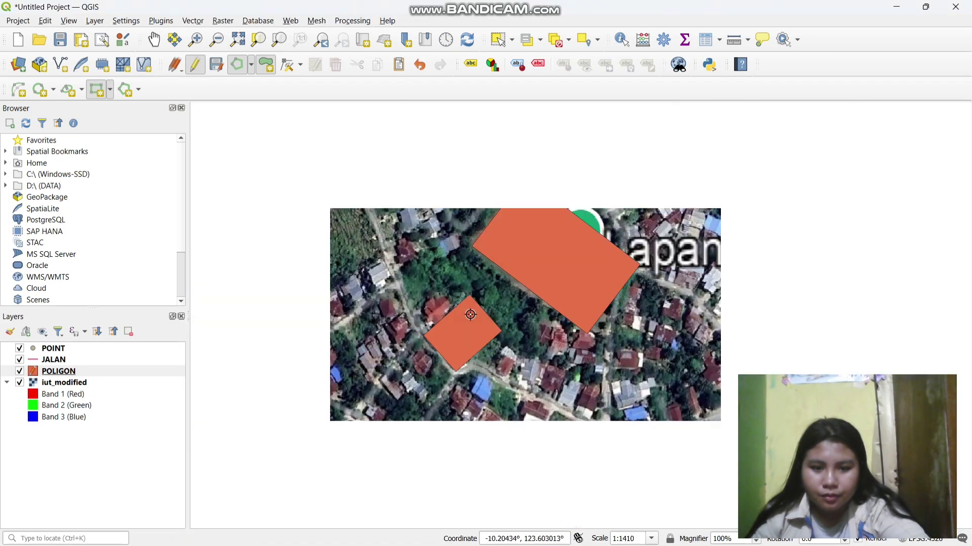
drag(867, 375, 630, 367)
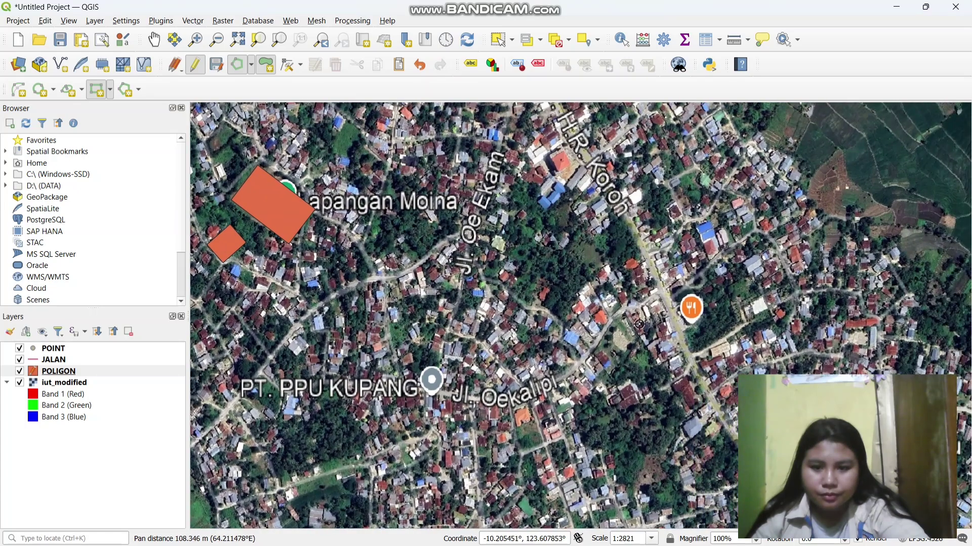
scroll(660, 325, down, 1)
drag(660, 325, 642, 387)
drag(609, 362, 531, 336)
scroll(558, 386, up, 1)
drag(490, 386, 538, 325)
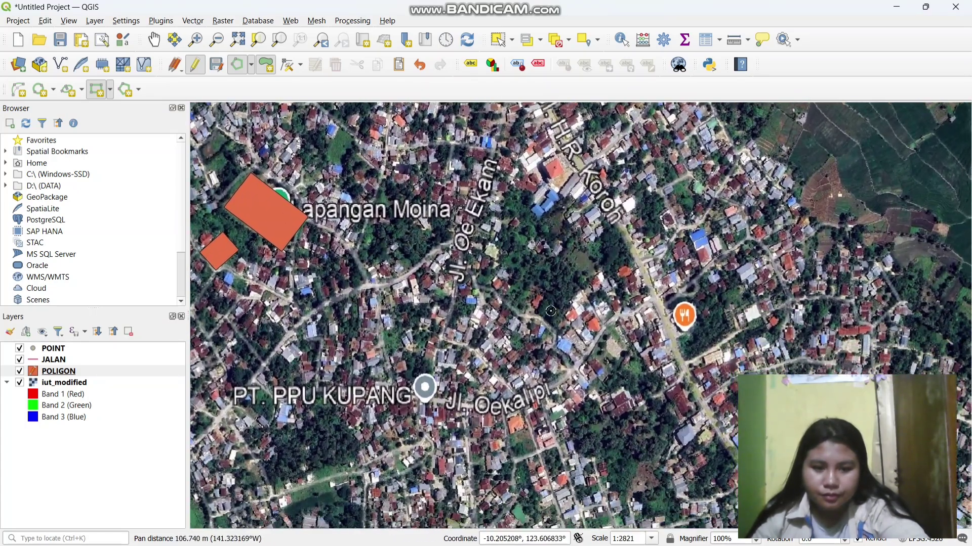
drag(655, 309, 506, 319)
drag(508, 315, 489, 243)
drag(598, 484, 501, 345)
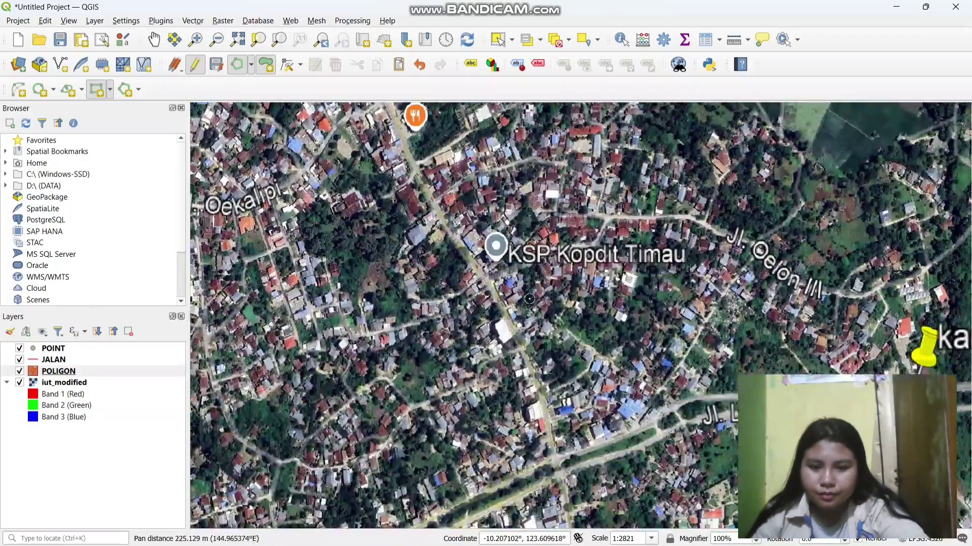
Step: Add a rectangular polygon over the dark field southeast of the GPPS Jemaat Sahabat Allah marker, leaving the id empty
scroll(528, 306, down, 1)
drag(440, 393, 575, 359)
scroll(309, 328, up, 2)
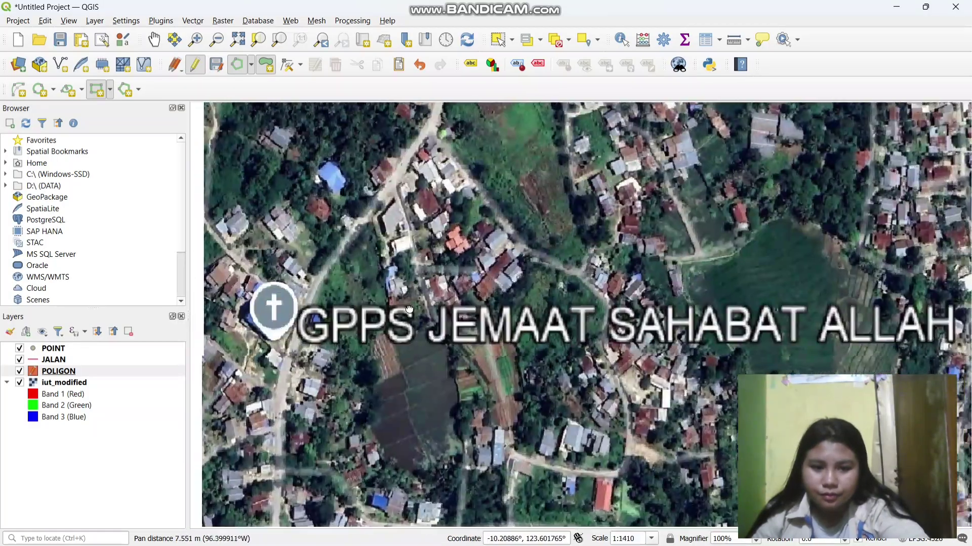
drag(358, 341, 417, 329)
scroll(431, 337, up, 1)
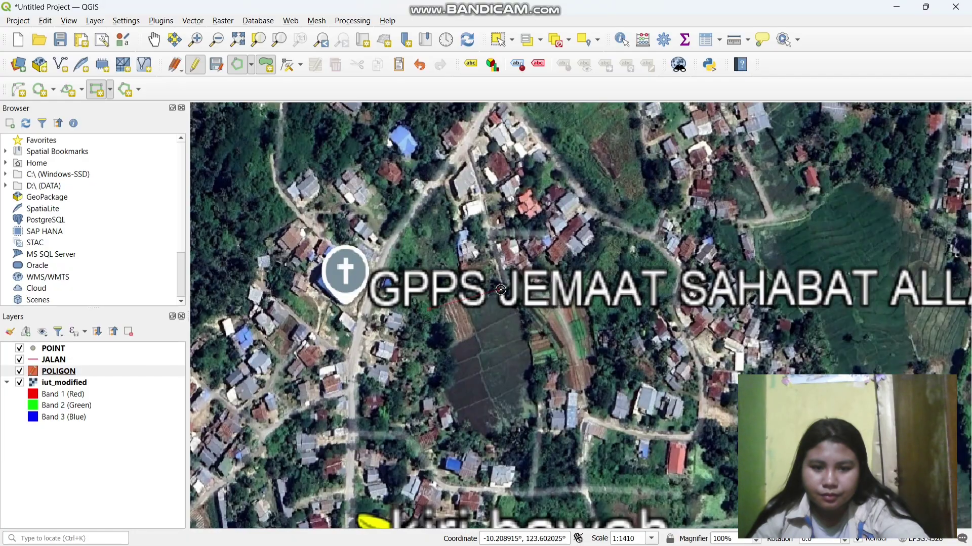
right_click(522, 419)
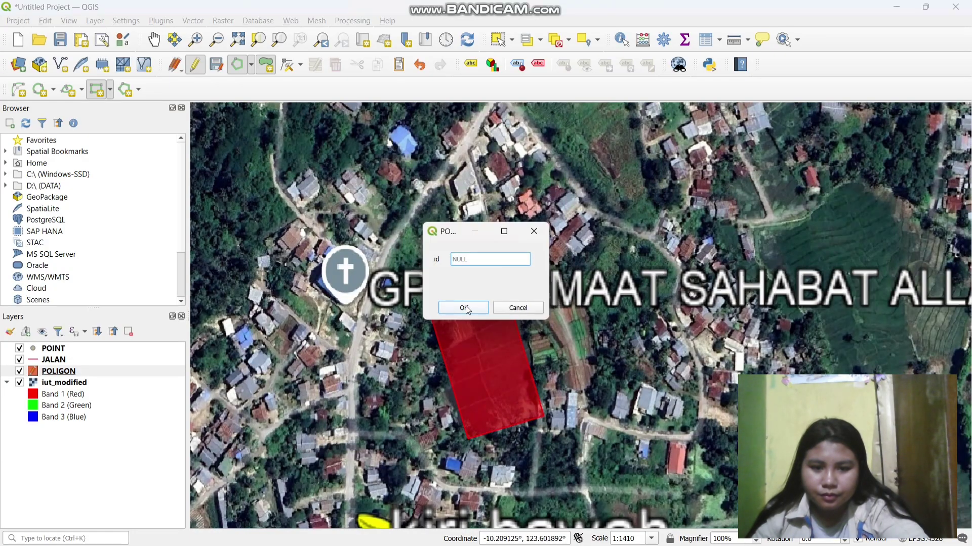
click(464, 307)
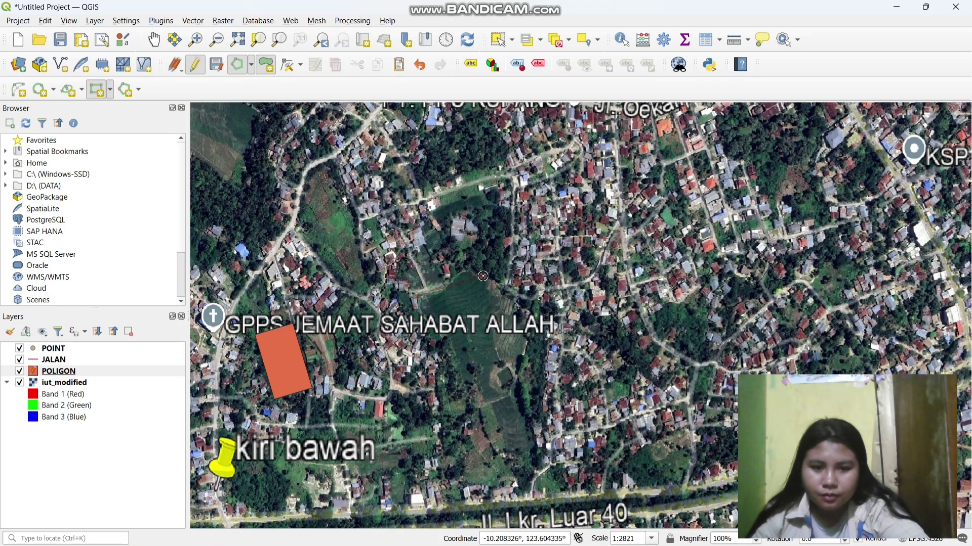
Step: Add a rectangular polygon over the large green field east of the GPPS Jemaat Sahabat Allah field polygon, leaving the id empty
right_click(536, 389)
click(464, 309)
drag(531, 372, 475, 379)
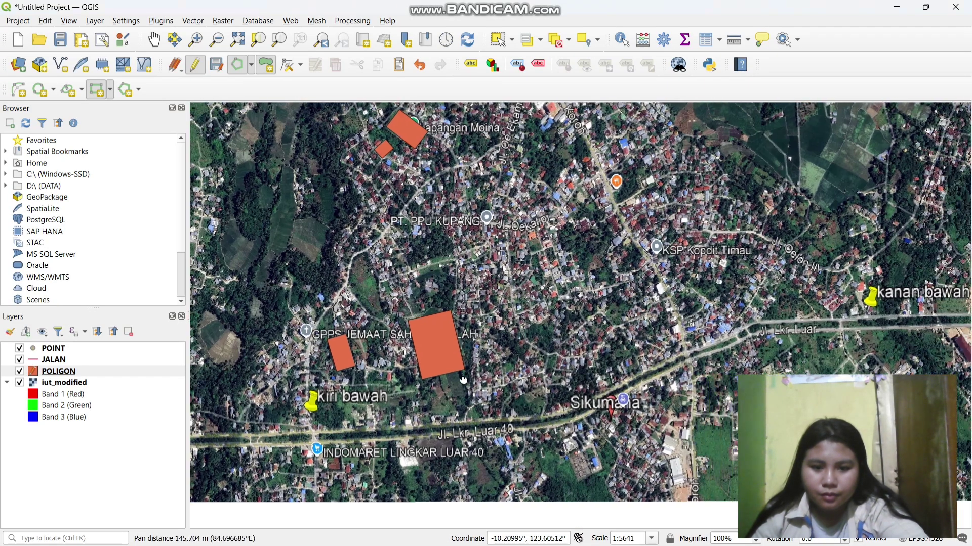
Step: Examine the imagery west of KSP Kopdit Timau and north toward Jl. H.R. Koroh for further sites to digitize
drag(546, 349, 477, 352)
drag(584, 283, 583, 384)
scroll(567, 364, up, 2)
drag(478, 332, 585, 376)
mouse_move(489, 369)
mouse_down()
mouse_move(565, 336)
mouse_move(622, 354)
mouse_up()
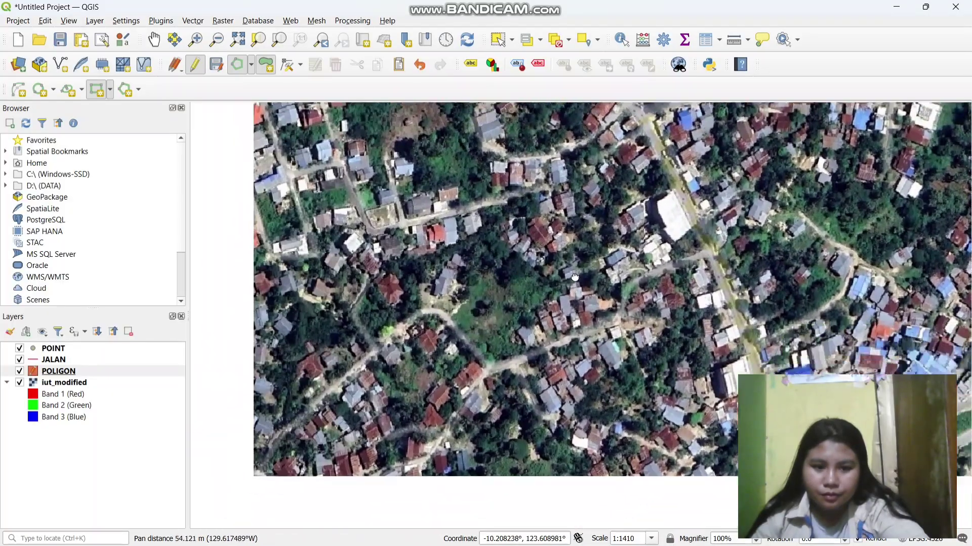
drag(480, 323, 556, 339)
mouse_move(486, 304)
mouse_down()
mouse_move(567, 323)
mouse_move(498, 354)
mouse_up()
drag(539, 282, 499, 355)
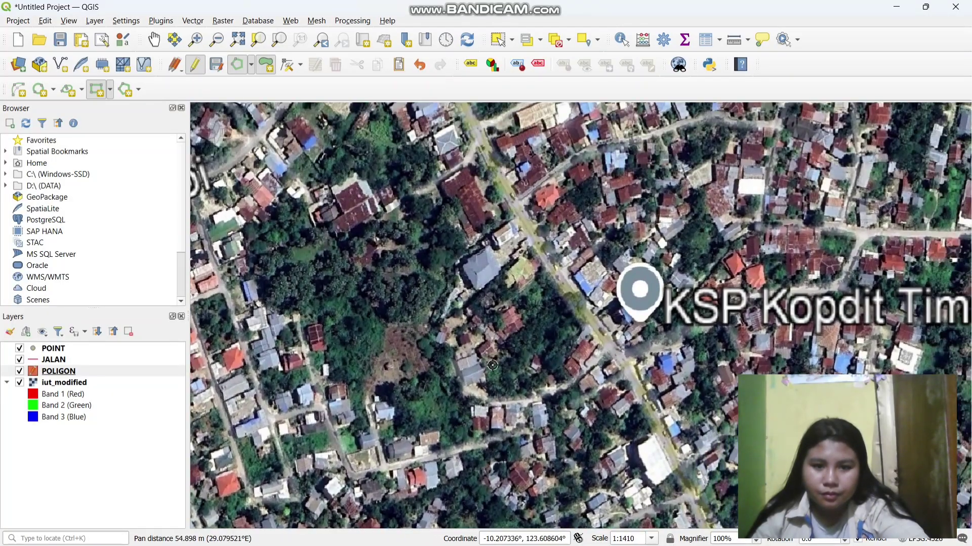
scroll(498, 354, down, 1)
drag(417, 273, 553, 320)
drag(508, 284, 515, 328)
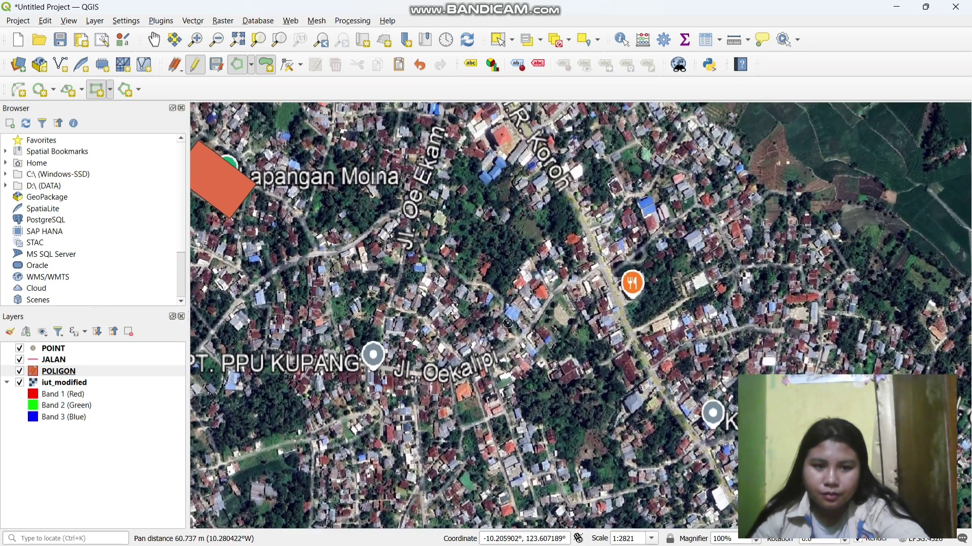
Step: Add a rectangular polygon over the blue-roofed buildings between Jl. Oe Ekam and Jl. H.R. Koroh, leaving the id empty
drag(511, 253, 461, 325)
drag(475, 226, 408, 311)
scroll(379, 262, up, 1)
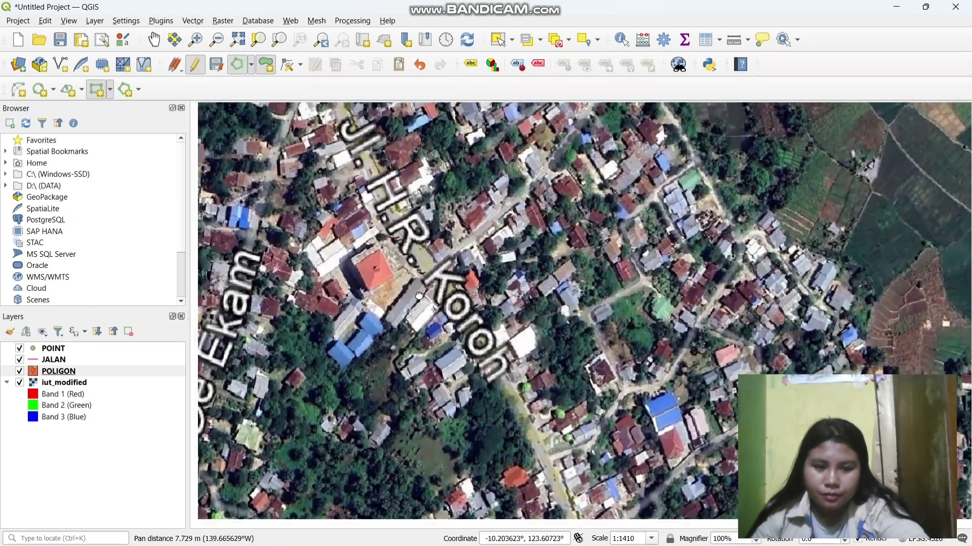
drag(334, 319, 352, 306)
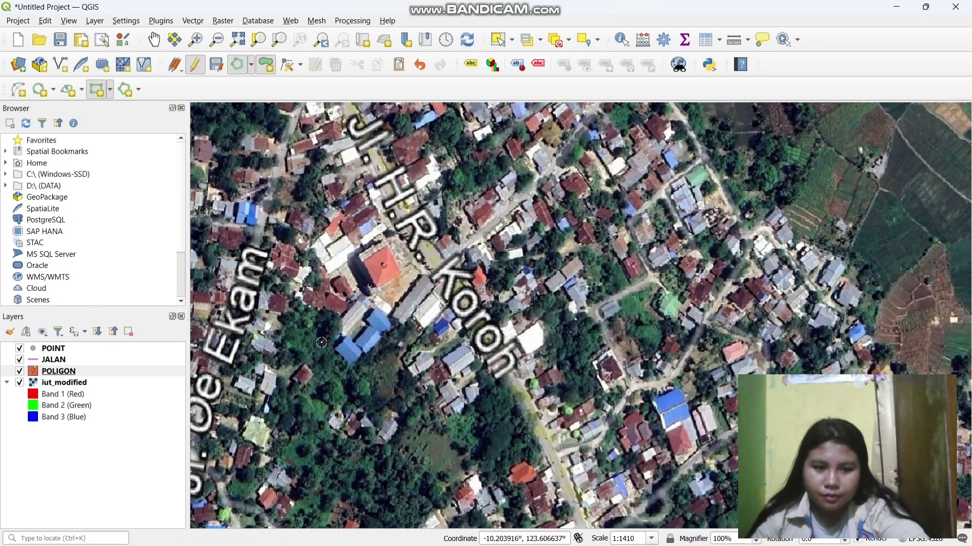
right_click(357, 367)
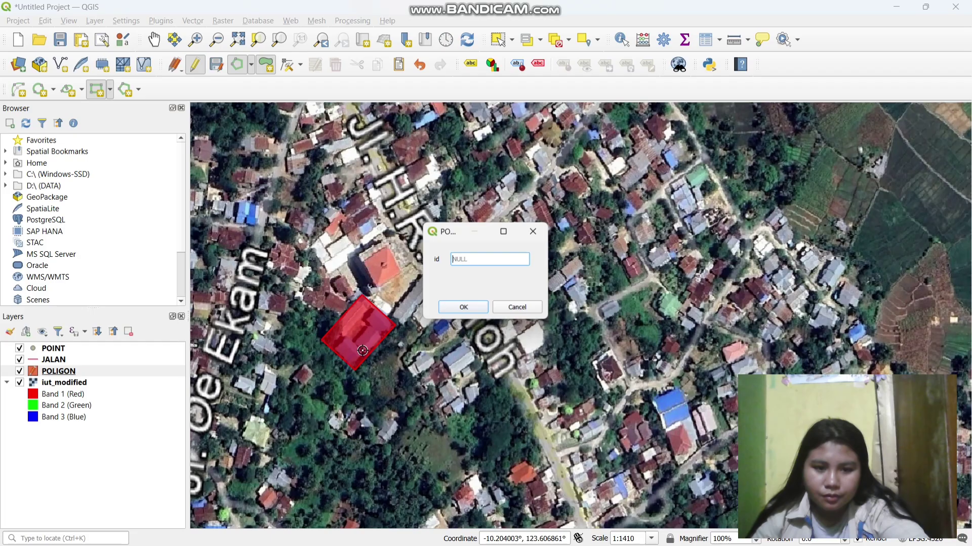
click(462, 308)
Step: Add a rectangular polygon over the orange-roofed building just north of the blue-roofed buildings' polygon, leaving the id empty
drag(374, 259, 349, 323)
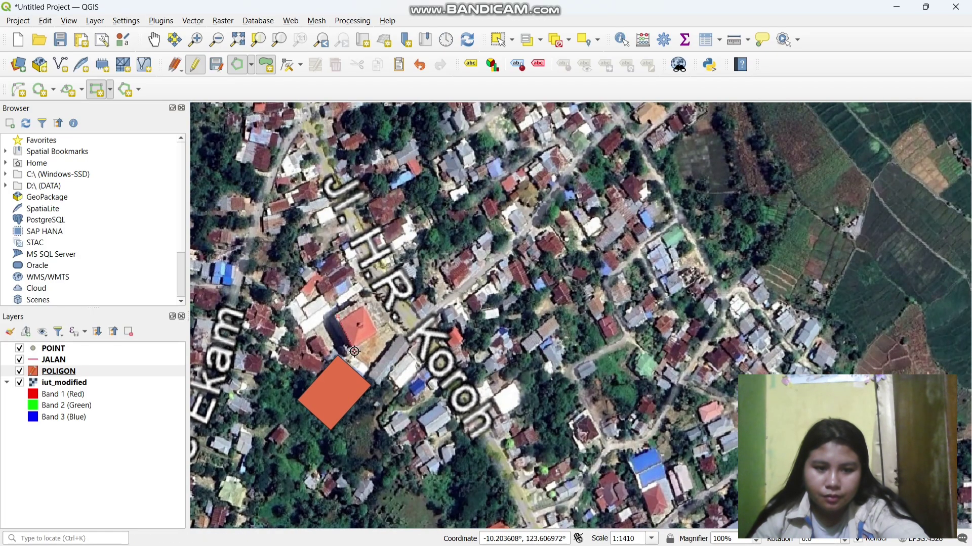
right_click(382, 329)
click(473, 306)
Step: Add a rectangular polygon over the white-roofed buildings northwest of the orange-roofed building's polygon, leaving the id empty
drag(272, 308, 308, 352)
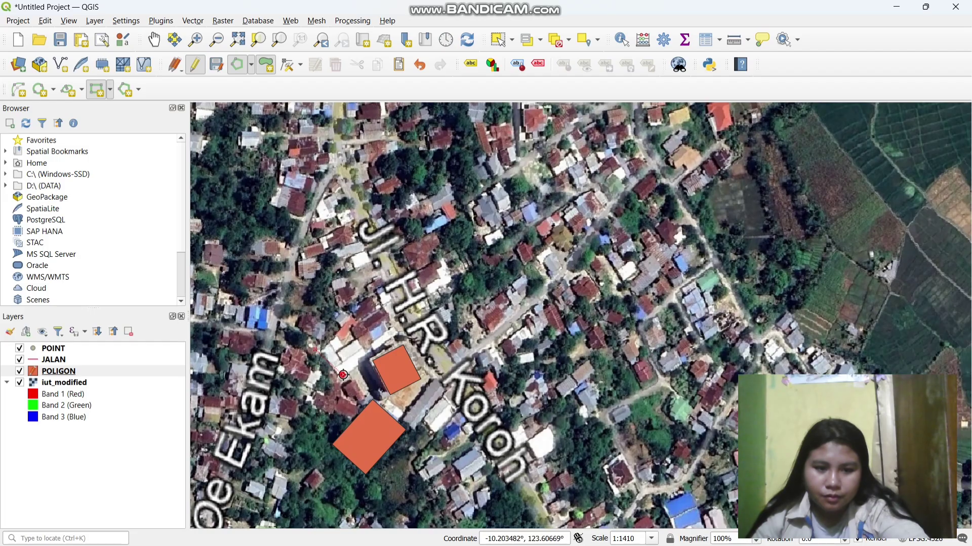
right_click(399, 332)
click(474, 307)
Step: Examine the imagery around Lapangan Moina and the polygons along Jl. H.R. Koroh for further sites to digitize
drag(475, 303, 426, 364)
drag(698, 281, 515, 152)
scroll(502, 333, down, 2)
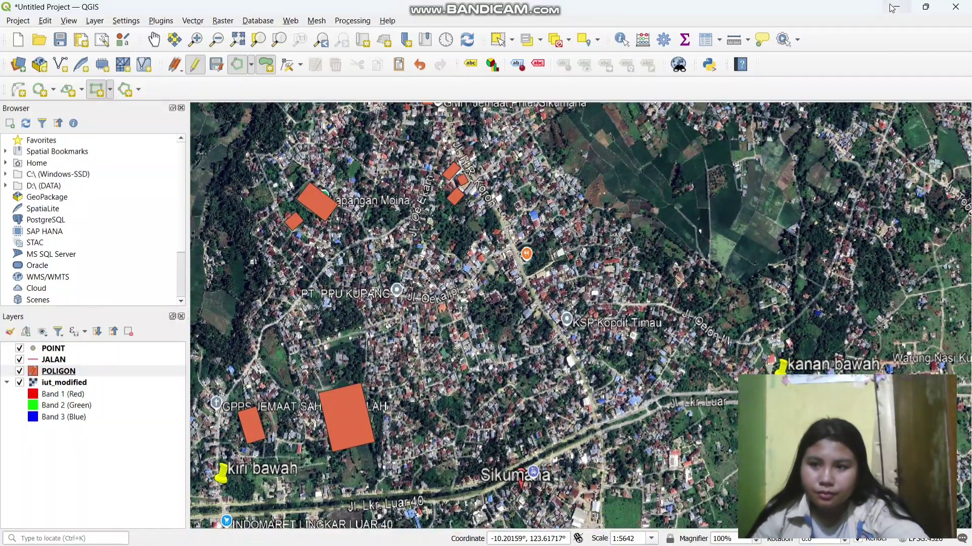
drag(327, 288, 365, 351)
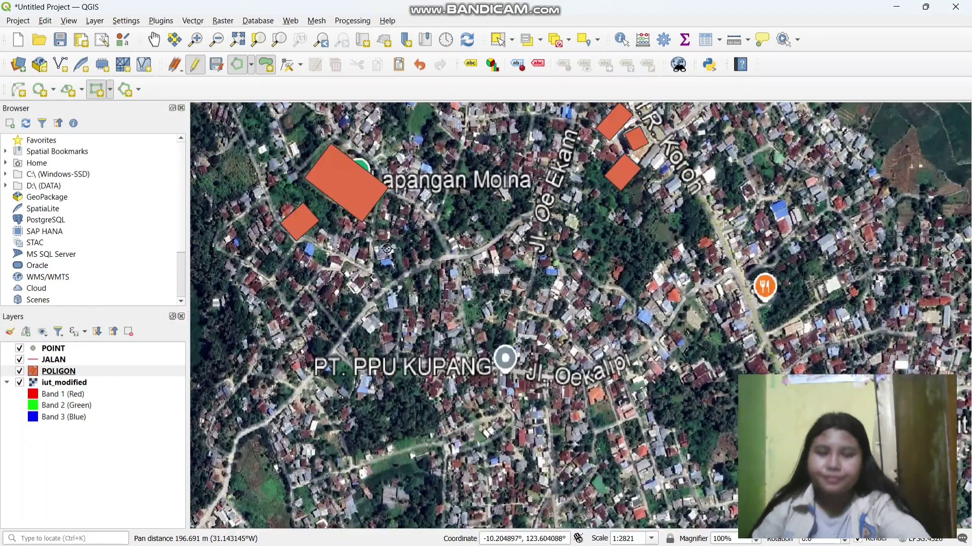
scroll(391, 242, up, 1)
drag(390, 241, 428, 526)
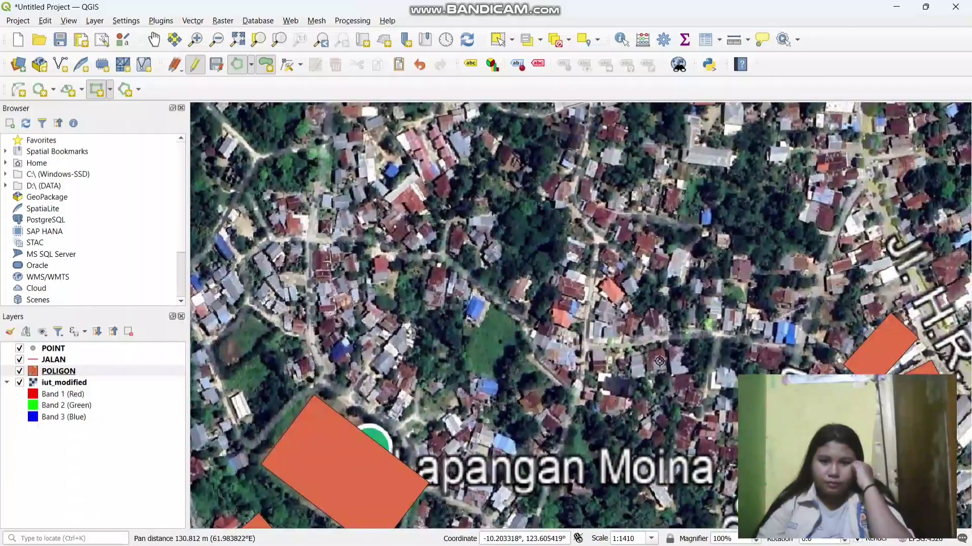
drag(866, 494, 550, 366)
scroll(707, 282, down, 1)
scroll(638, 288, up, 1)
mouse_move(638, 288)
mouse_down()
mouse_move(485, 339)
mouse_move(565, 313)
mouse_move(664, 257)
mouse_up()
scroll(491, 338, up, 1)
drag(602, 293, 664, 256)
scroll(664, 257, down, 1)
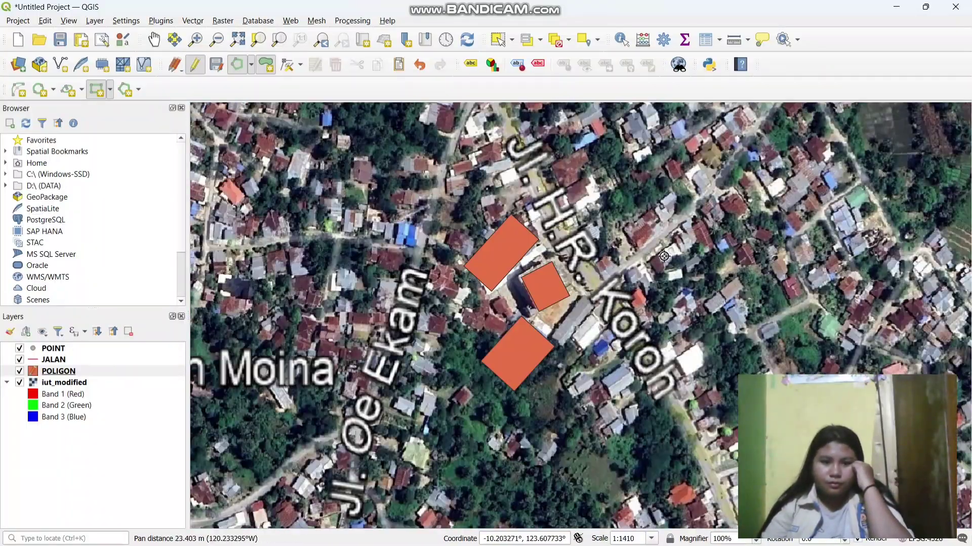
drag(684, 326, 544, 374)
scroll(415, 319, down, 1)
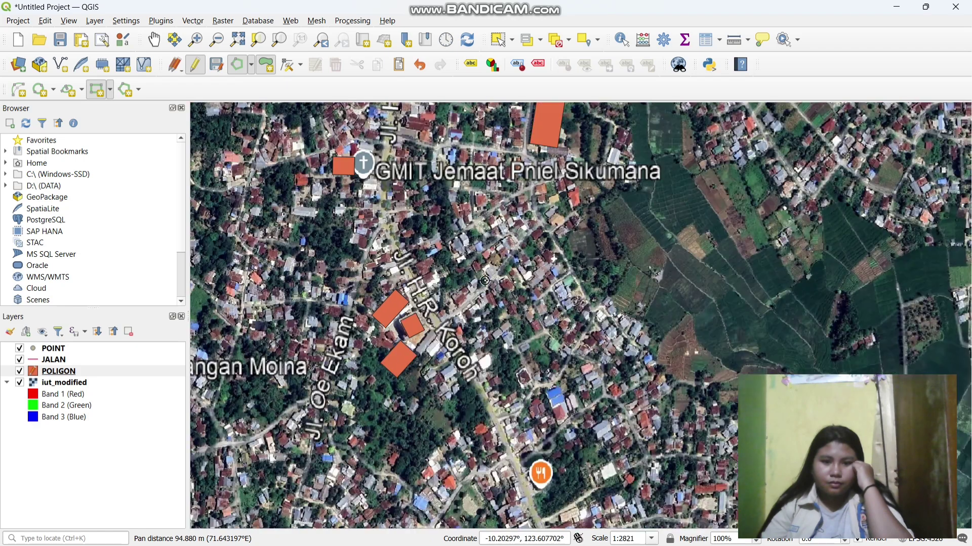
Step: Add a rectangular polygon over the dark-red-roofed building northeast of the GMIT Jemaat Pniel Sikumana marker, leaving the id empty
drag(486, 275, 468, 388)
scroll(444, 304, up, 1)
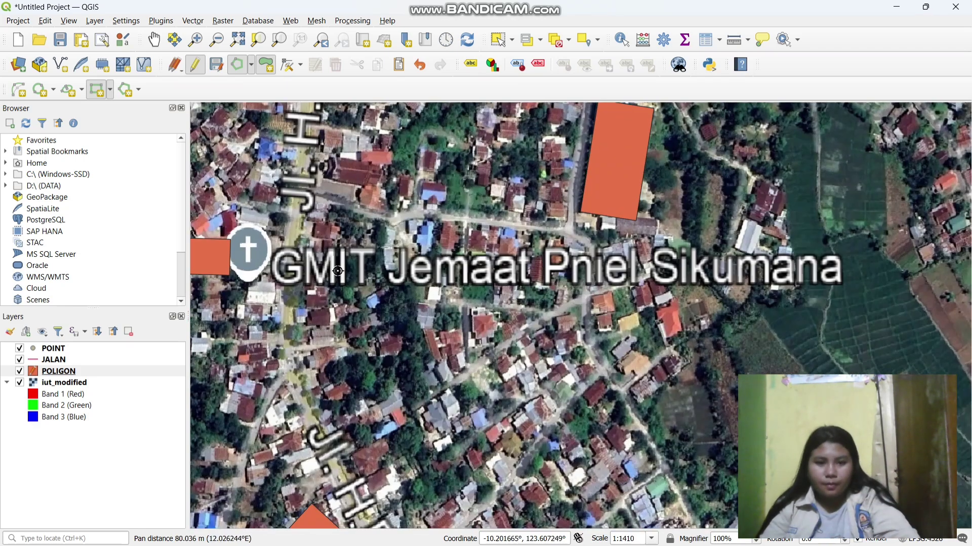
drag(333, 196, 400, 298)
scroll(439, 312, up, 1)
drag(416, 265, 423, 297)
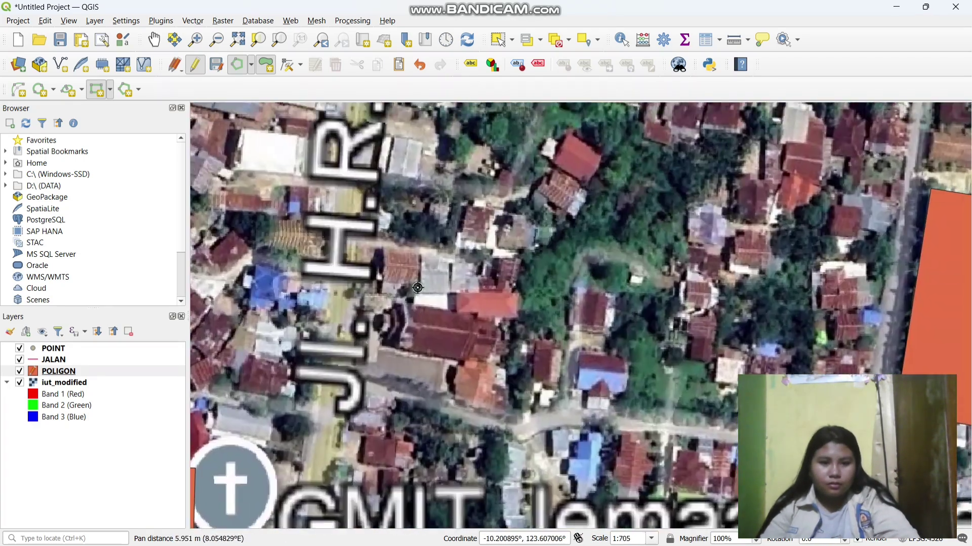
click(370, 286)
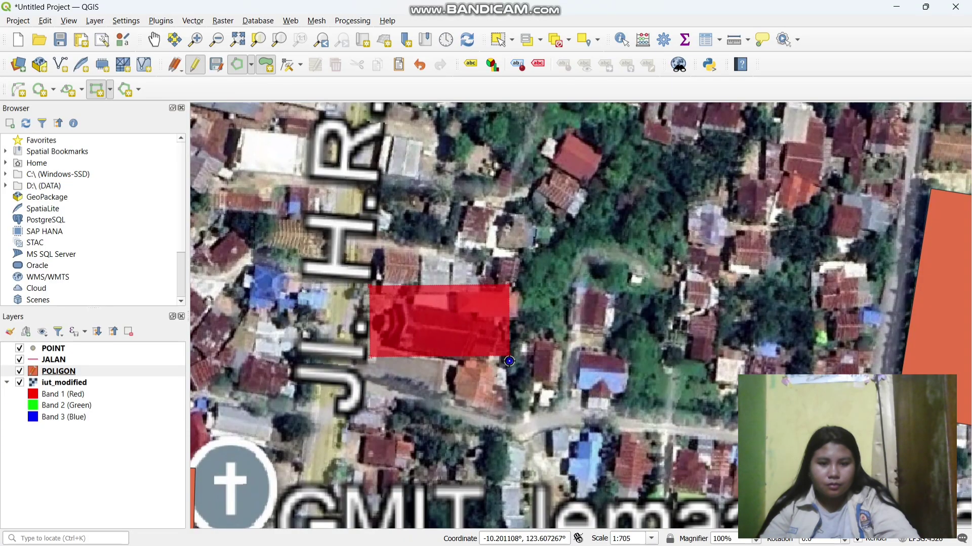
click(513, 357)
click(464, 308)
Step: Add a rectangular polygon over the building compound just south of the Jl. Oebonik 1 label, leaving the id empty
drag(444, 301, 603, 392)
scroll(547, 359, down, 1)
drag(544, 266, 592, 357)
drag(347, 274, 481, 307)
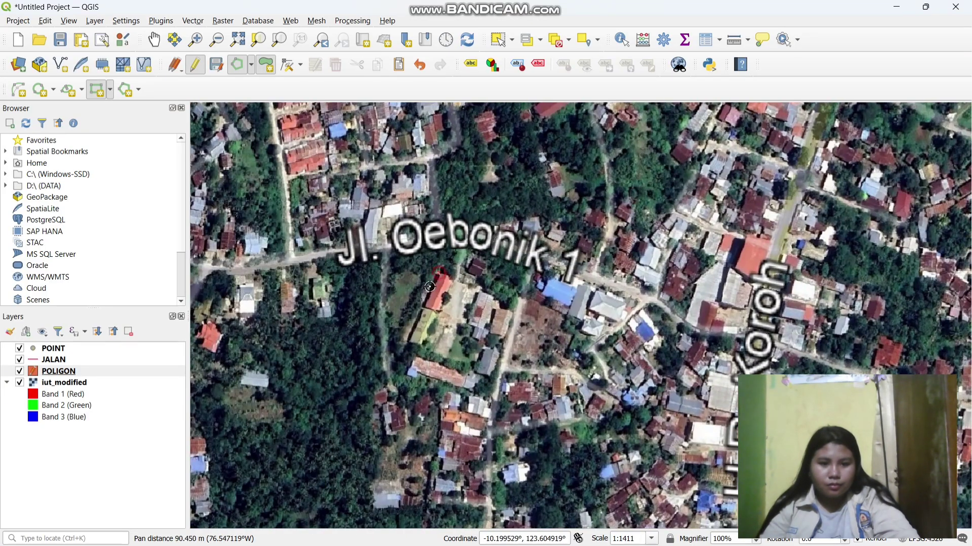
click(394, 373)
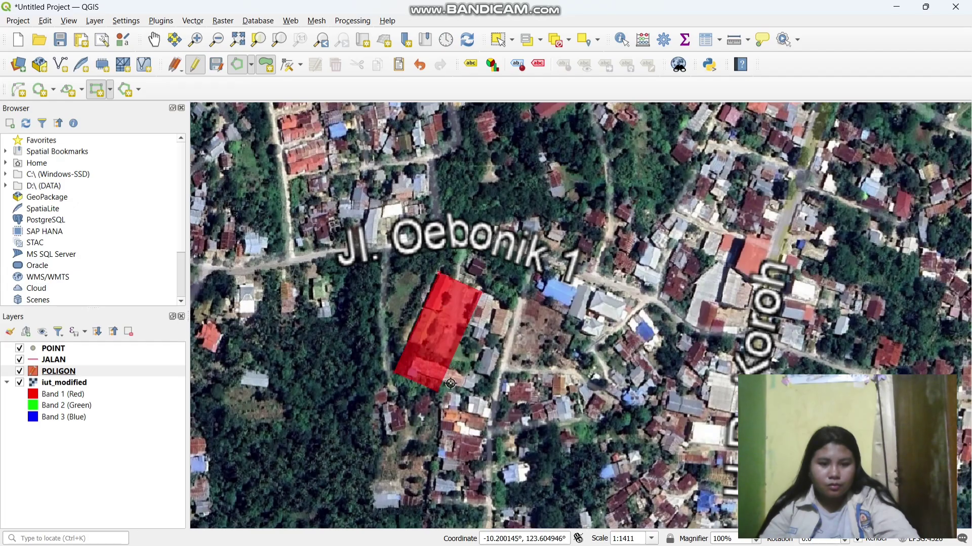
right_click(493, 387)
click(472, 307)
Step: Add a rectangular polygon over the blue- and grey-roofed buildings east of the Jl. Oebonik 1 compound, leaving the id empty
drag(581, 271, 496, 336)
click(478, 382)
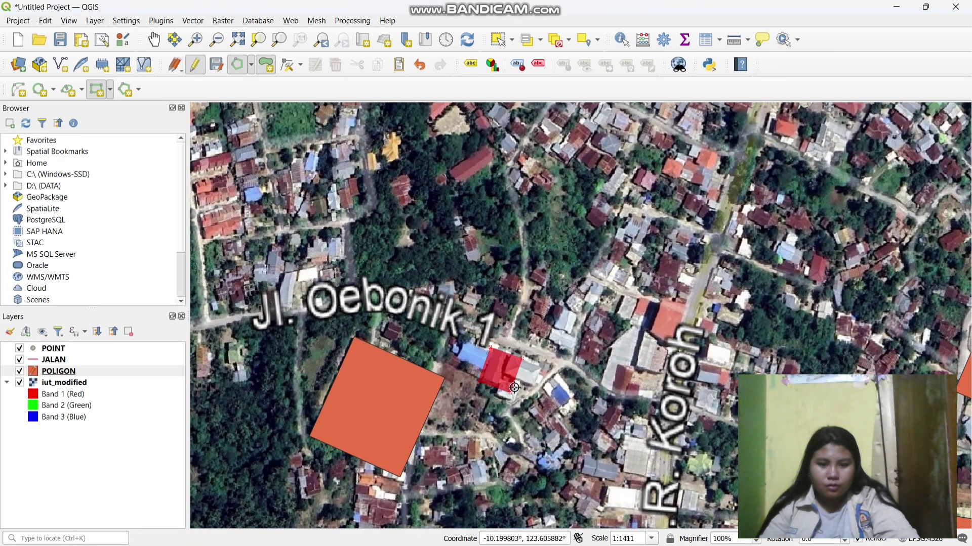
right_click(532, 393)
click(474, 307)
Step: Add a rectangular polygon over the wooded red- and yellow-roofed compound north of Jl. Oebonik 1, leaving the id empty
drag(567, 283, 524, 309)
drag(582, 298, 564, 350)
drag(372, 231, 436, 252)
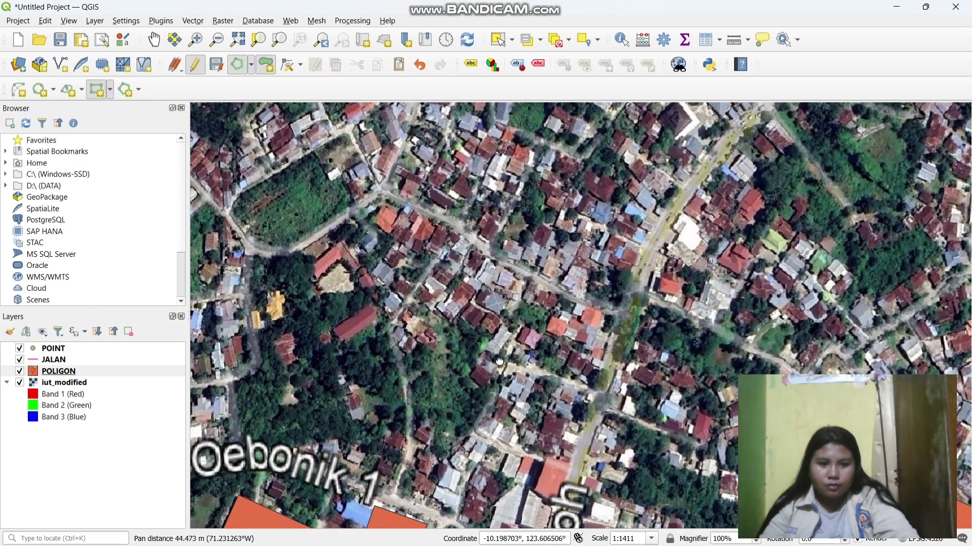
drag(337, 245, 400, 247)
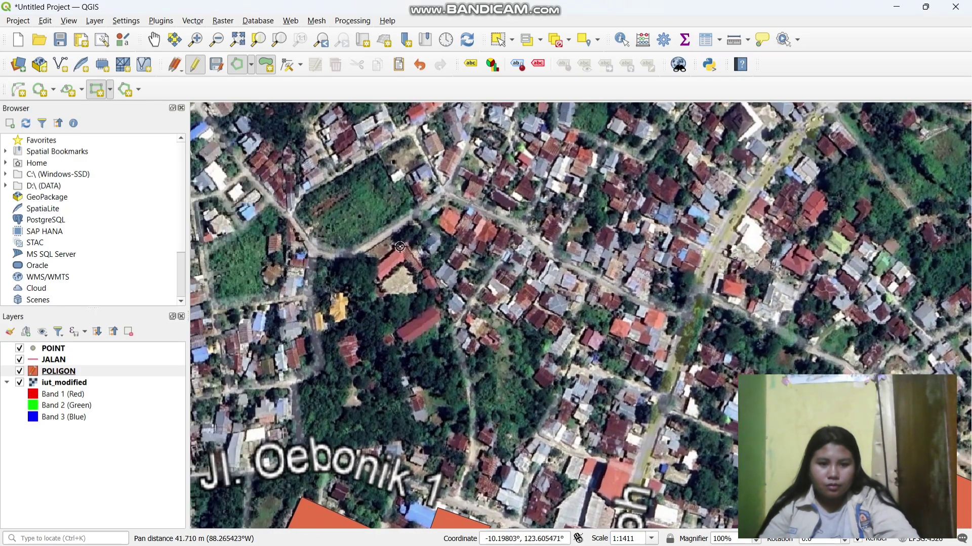
click(308, 303)
click(357, 379)
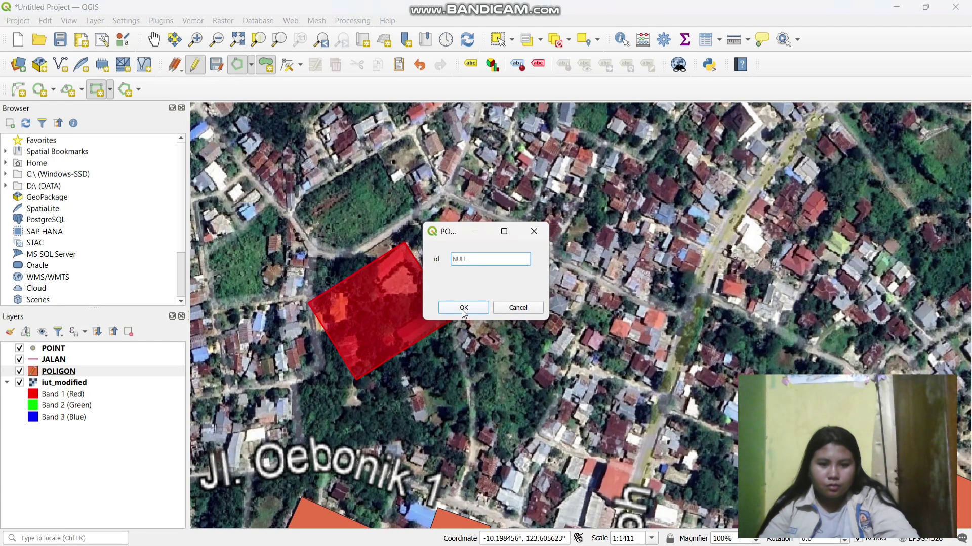
click(462, 310)
Step: Examine the imagery around the kiri atas and kanan atas markers and the digitized polygons near GMIT Jemaat Pniel Sikumana
drag(389, 340, 584, 350)
drag(593, 314, 557, 372)
drag(620, 334, 557, 363)
drag(628, 318, 525, 360)
drag(668, 290, 465, 344)
scroll(465, 345, down, 1)
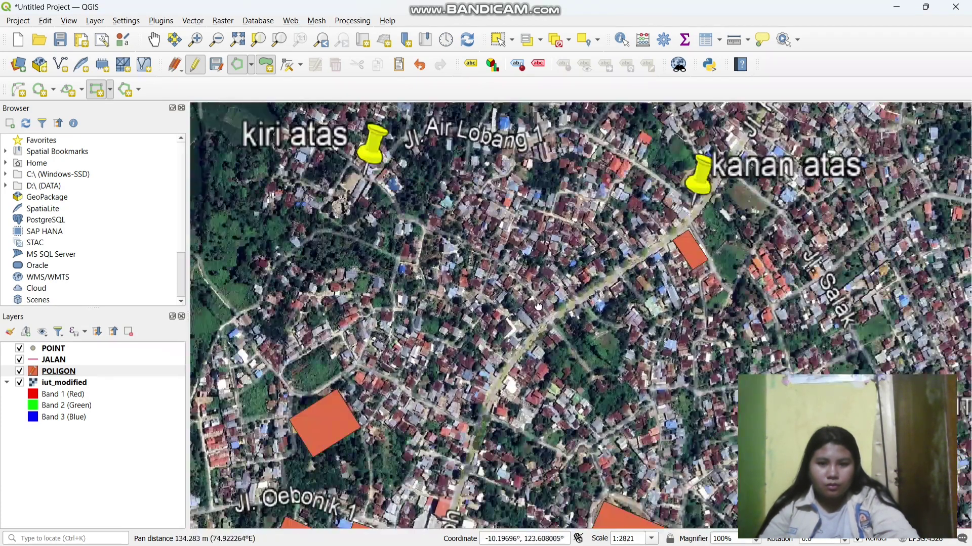
scroll(410, 254, up, 2)
scroll(451, 259, down, 1)
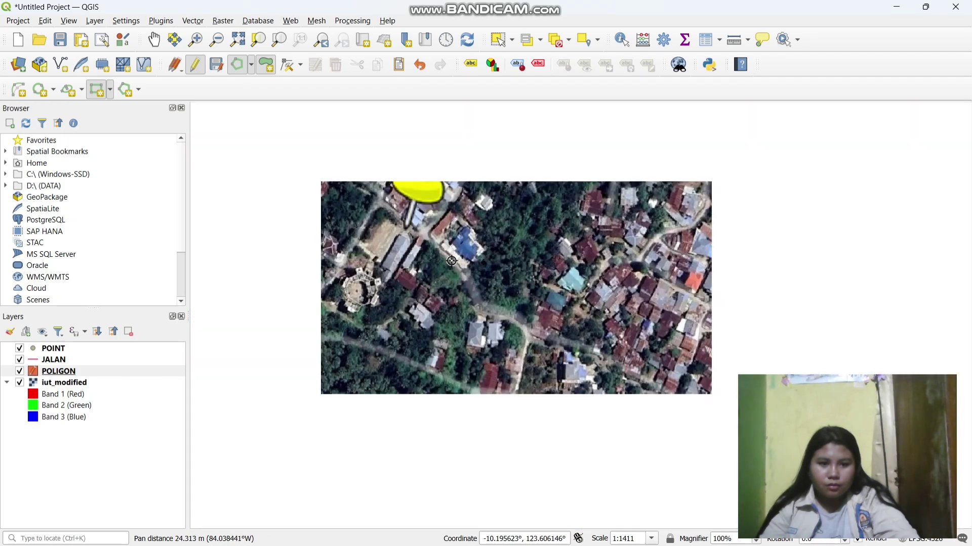
scroll(650, 236, down, 1)
drag(722, 253, 663, 177)
scroll(604, 333, up, 1)
drag(604, 333, 628, 261)
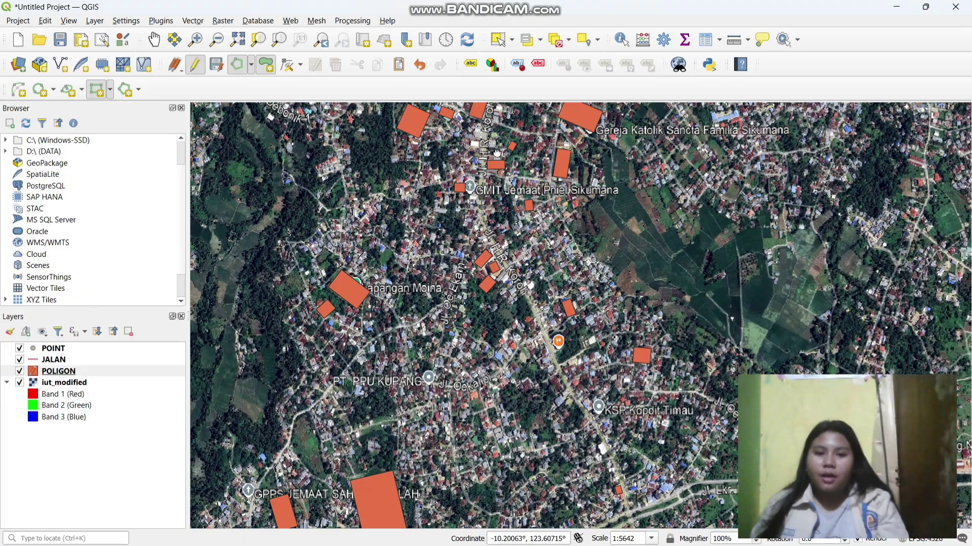
drag(529, 162, 504, 232)
scroll(488, 204, up, 1)
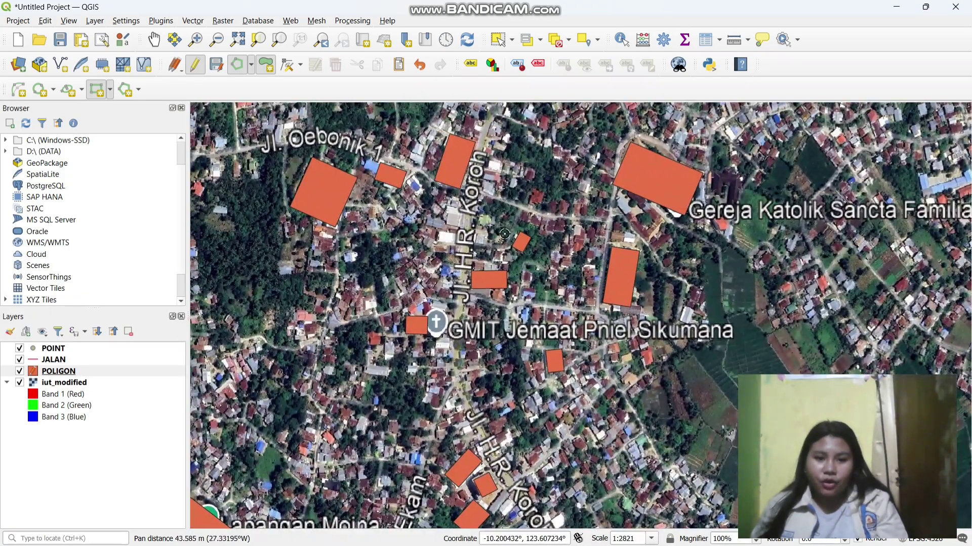
Step: Turn on editing for the JALAN layer and set up adding line features with Digitize with Segment near the kanan atas marker
scroll(505, 233, down, 1)
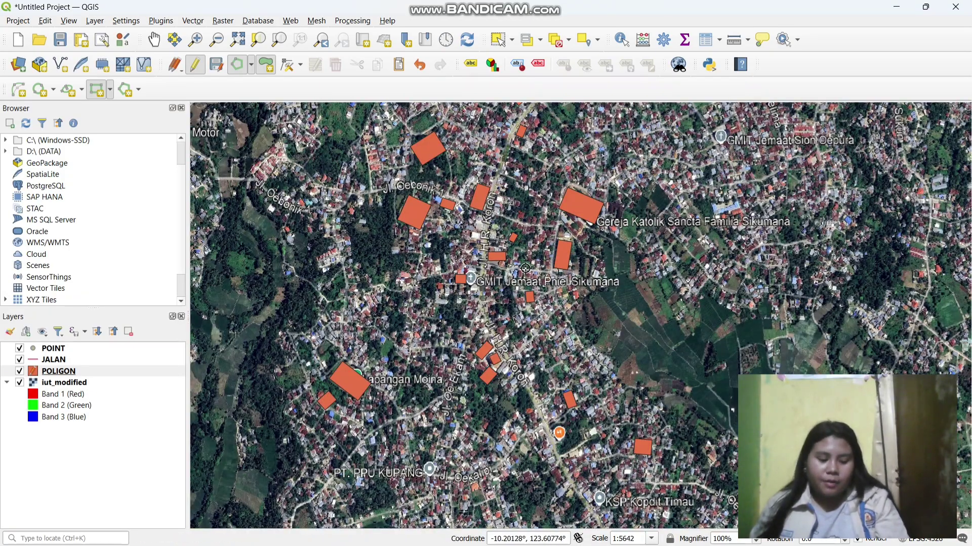
click(63, 365)
drag(518, 110, 514, 238)
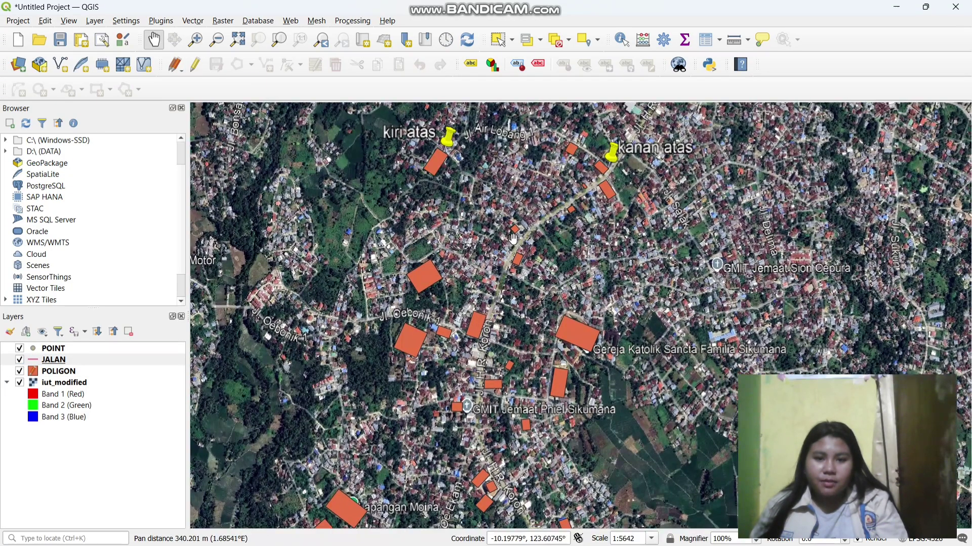
scroll(513, 239, up, 3)
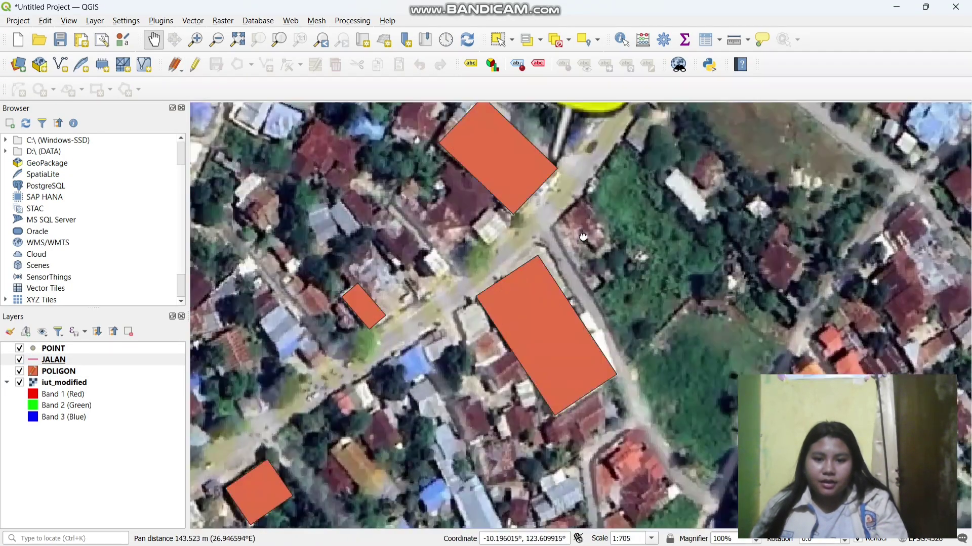
drag(583, 237, 593, 291)
drag(470, 259, 490, 223)
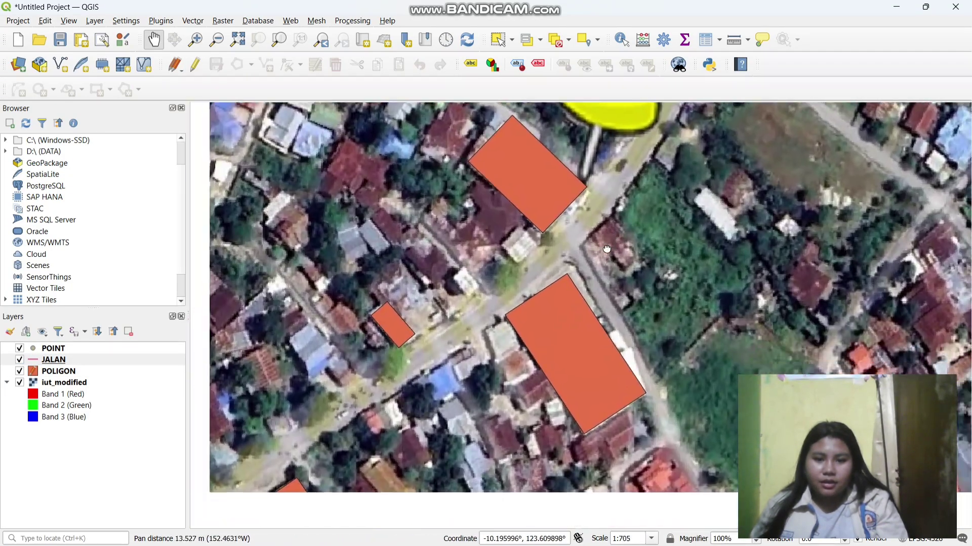
click(197, 65)
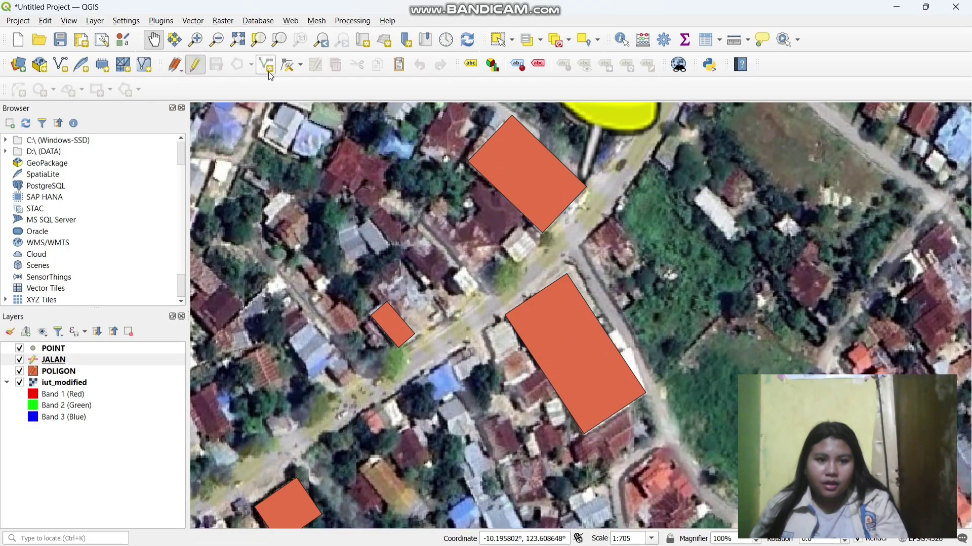
click(268, 71)
click(252, 70)
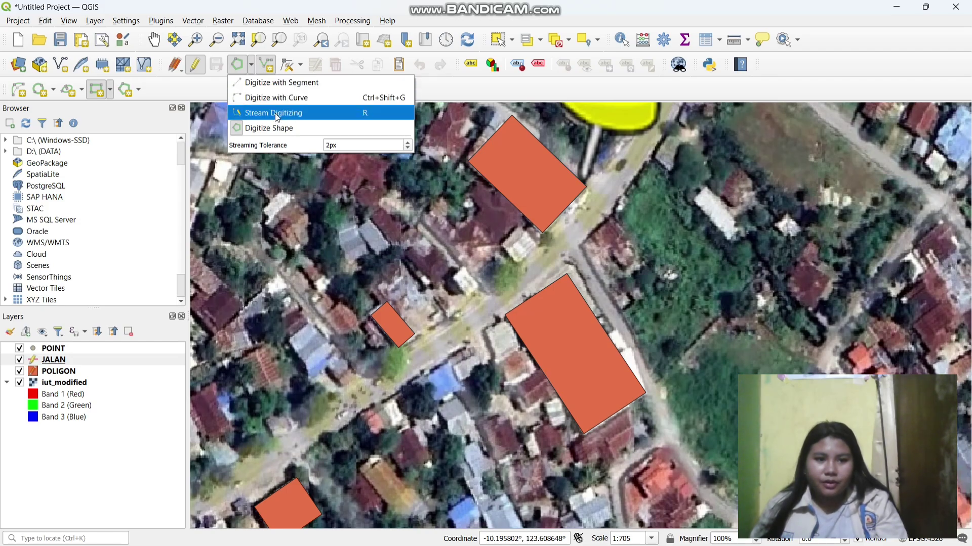
click(294, 86)
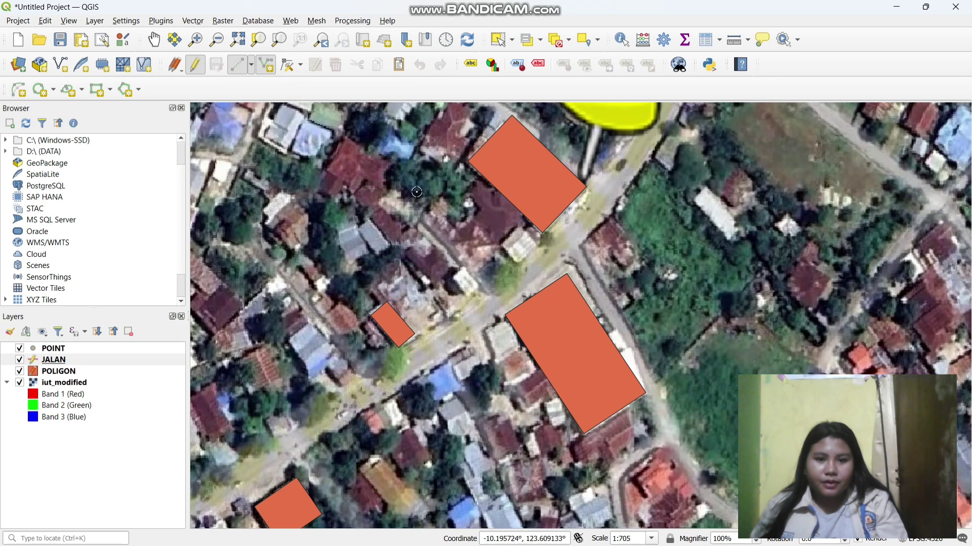
Step: Start a road line beside the polygon below the kanan atas marker and trace the main road southwest to the next bend
click(605, 192)
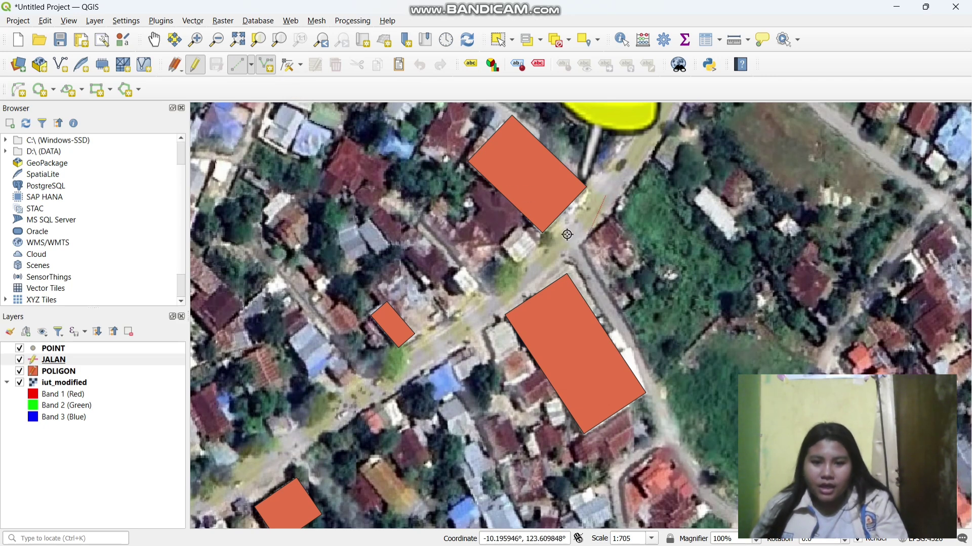
drag(508, 294, 580, 246)
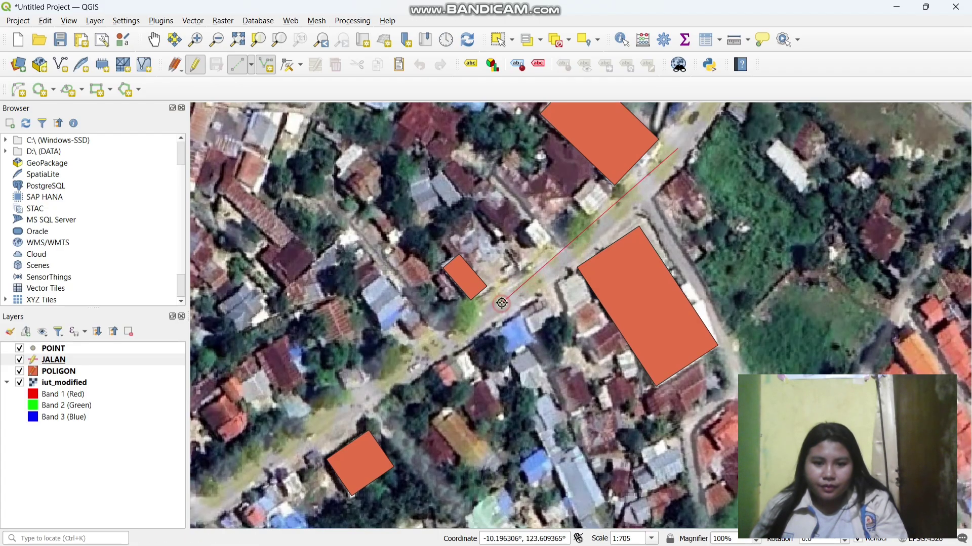
drag(519, 298, 686, 222)
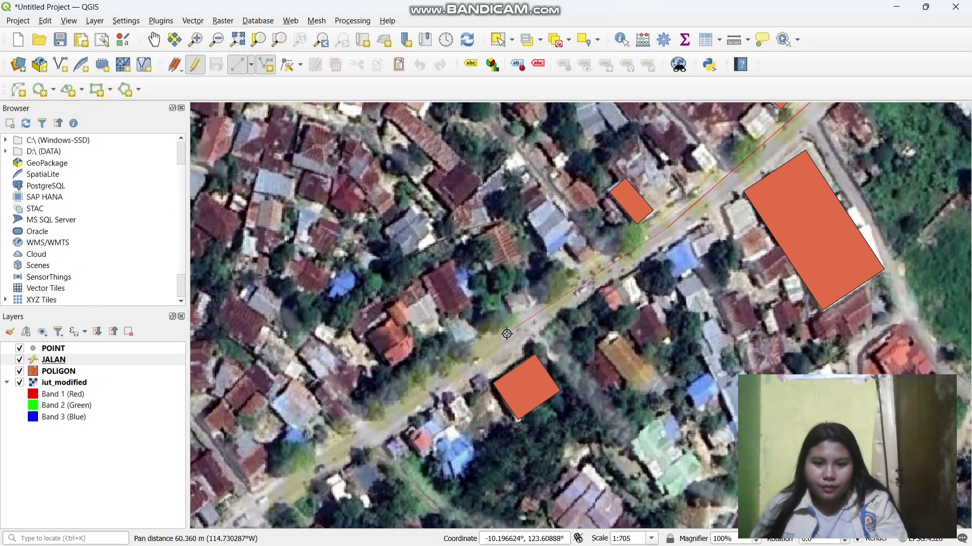
drag(507, 334, 634, 263)
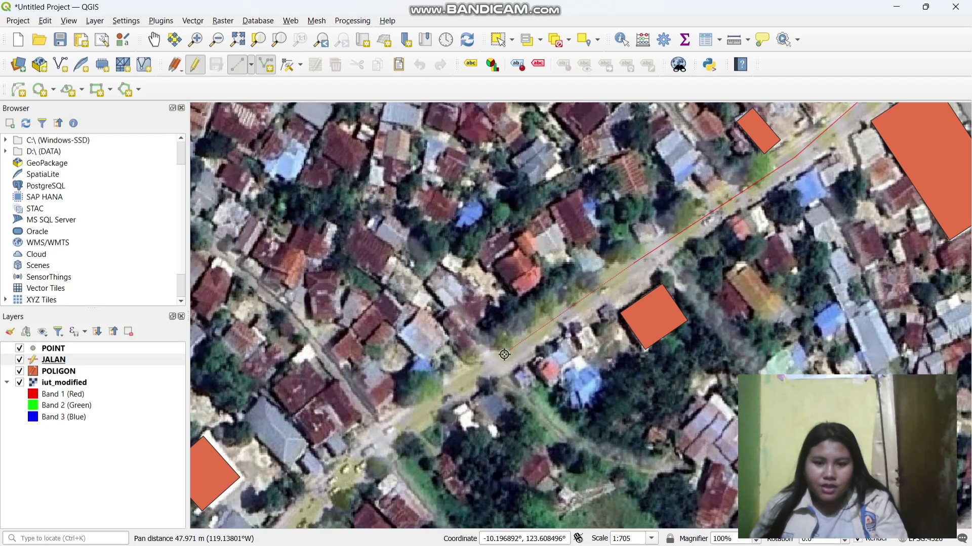
drag(505, 354, 638, 294)
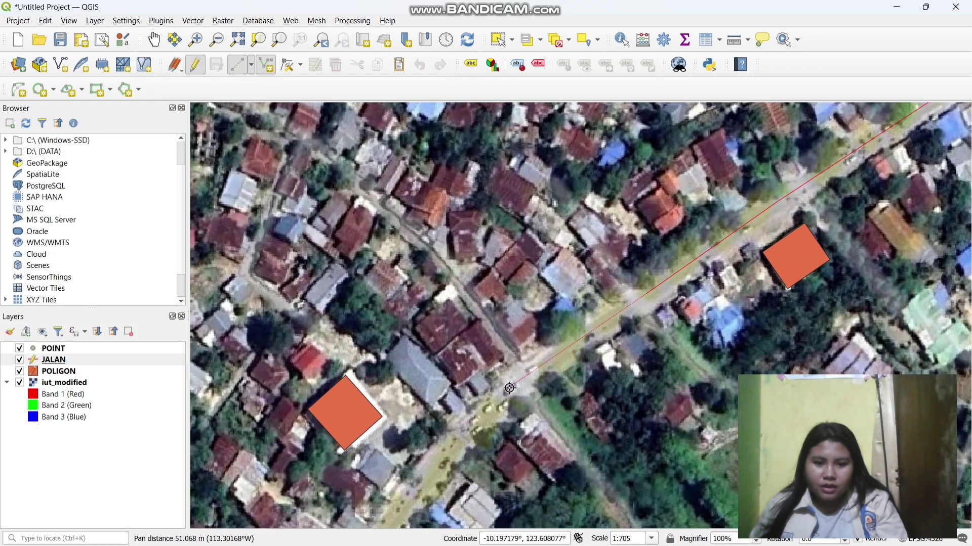
drag(506, 388, 623, 275)
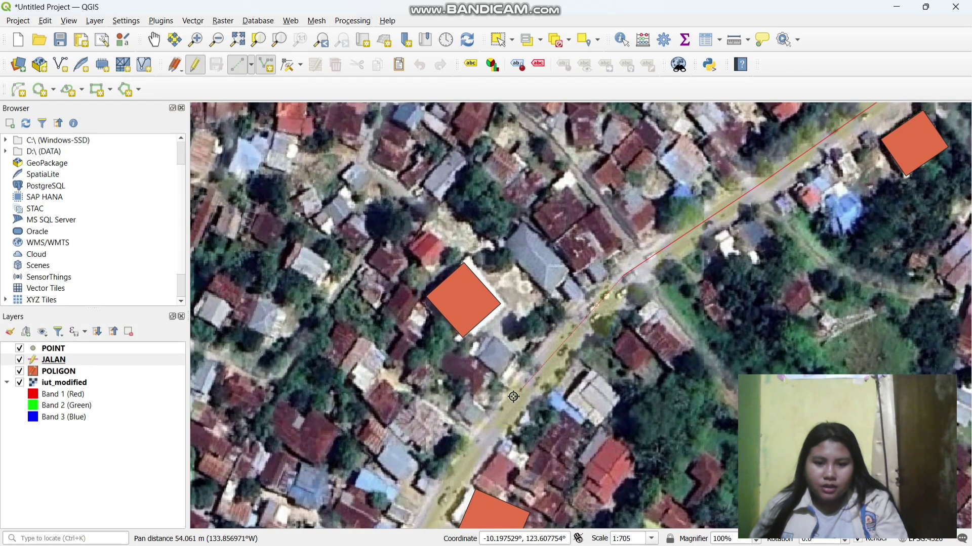
Step: Continue the road line southwest past the square and rectangular roadside polygons to the tree-covered crossing
click(504, 411)
drag(504, 411, 575, 269)
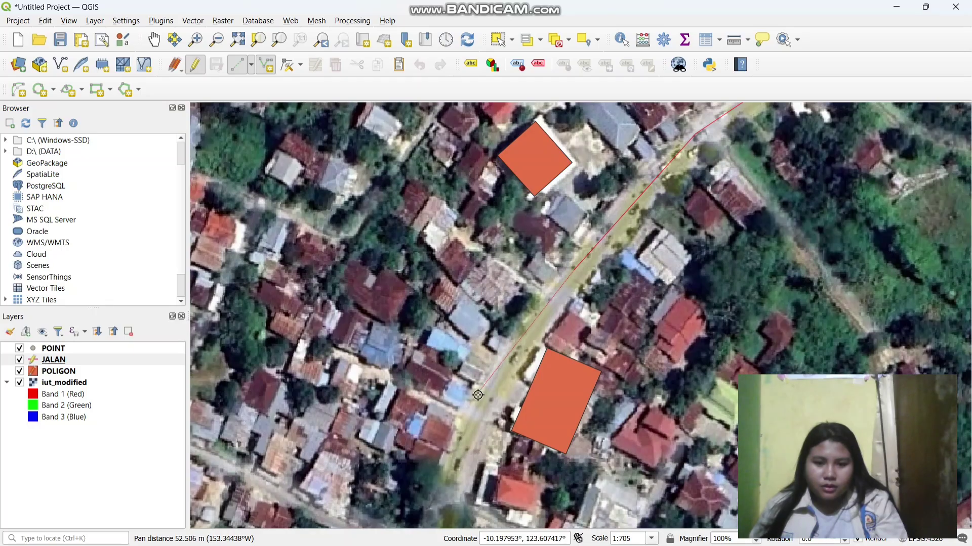
click(494, 388)
drag(495, 388, 524, 141)
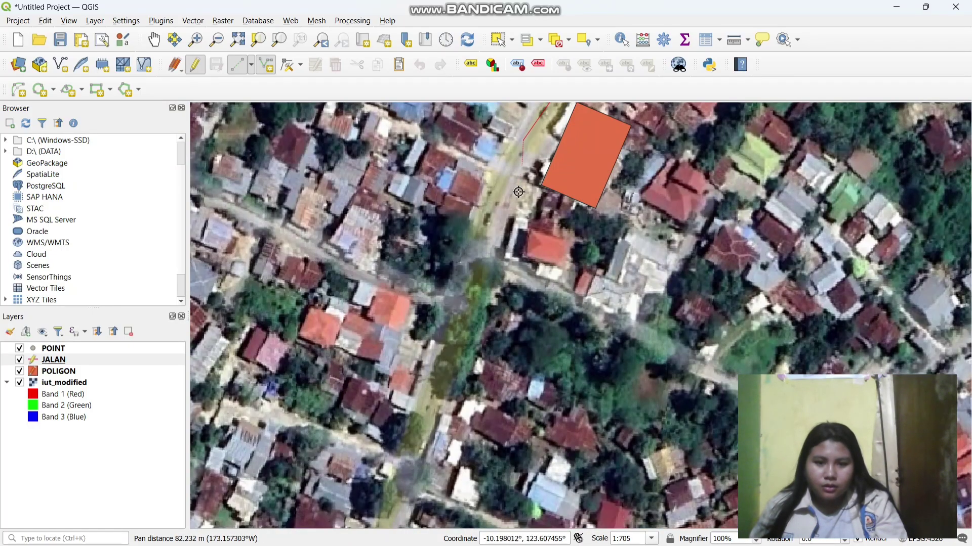
click(460, 292)
drag(461, 293, 483, 181)
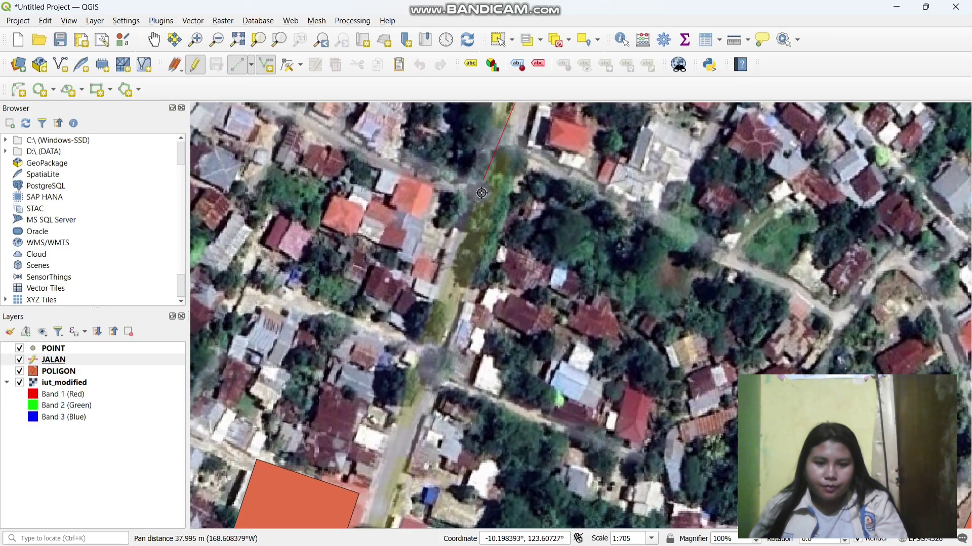
Step: Extend the road line south through the next crossing and along the Koroh lettering of the Jl. H.R. Koroh label
click(433, 356)
drag(433, 355, 465, 289)
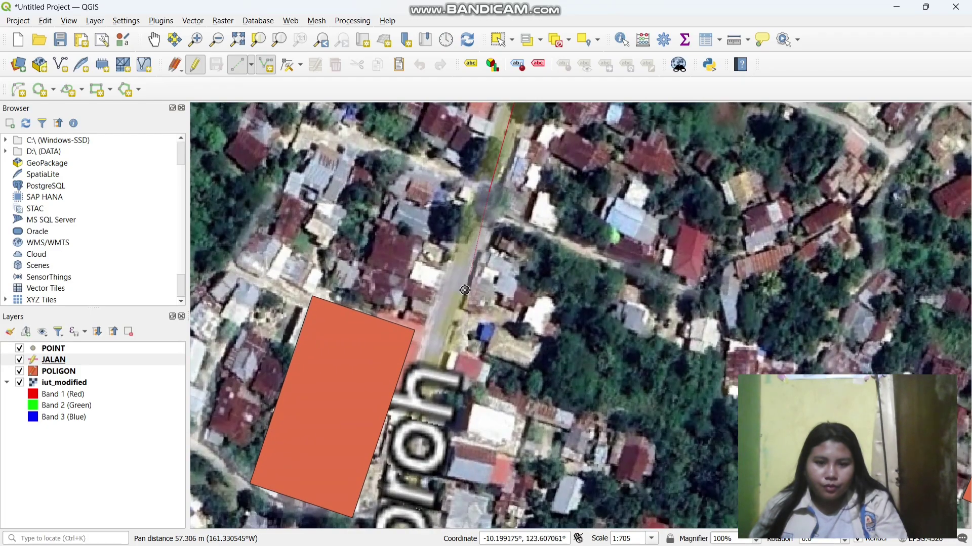
click(417, 429)
drag(418, 429, 474, 234)
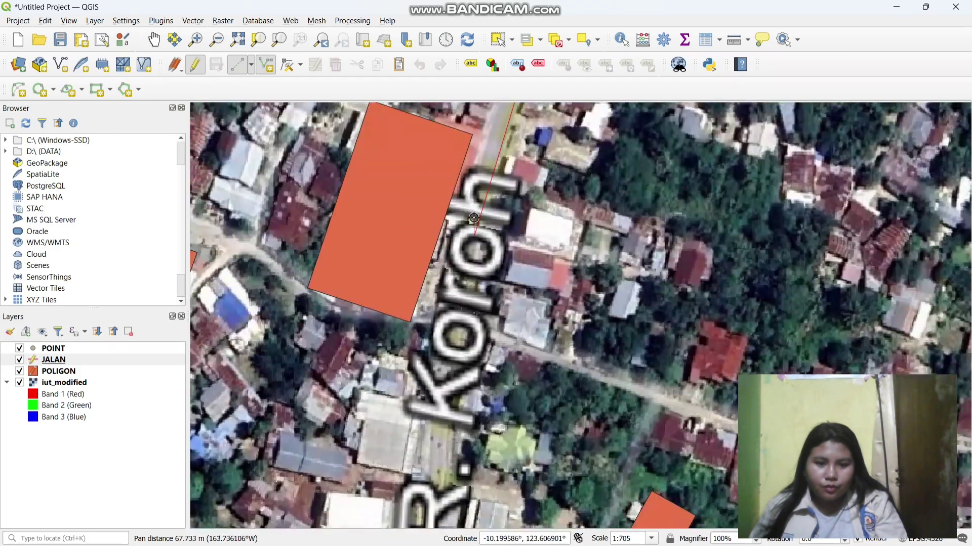
click(432, 457)
Step: Trace the road line south past the GMIT Jemaat Pniel Sikumana marker to the fork below it
drag(432, 457, 465, 258)
drag(439, 477, 474, 260)
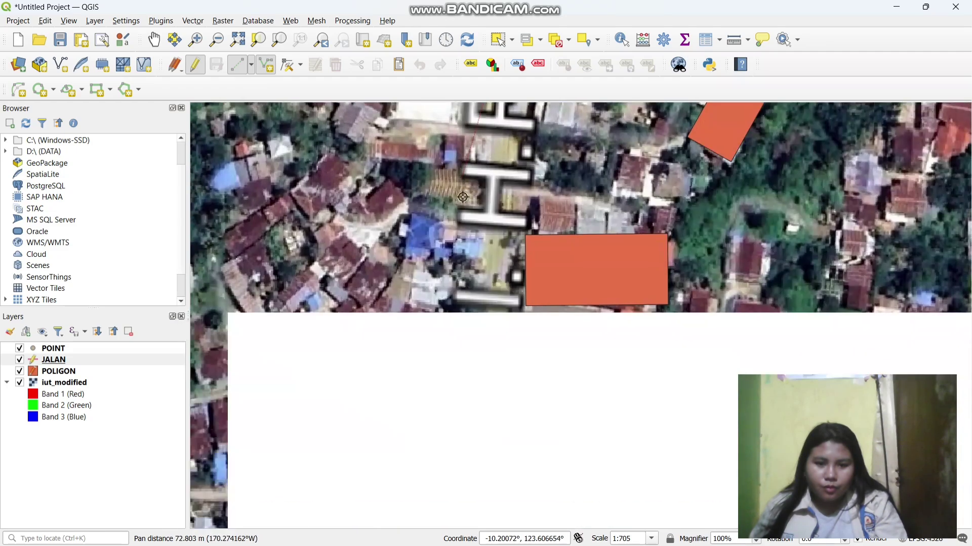
drag(479, 370, 497, 231)
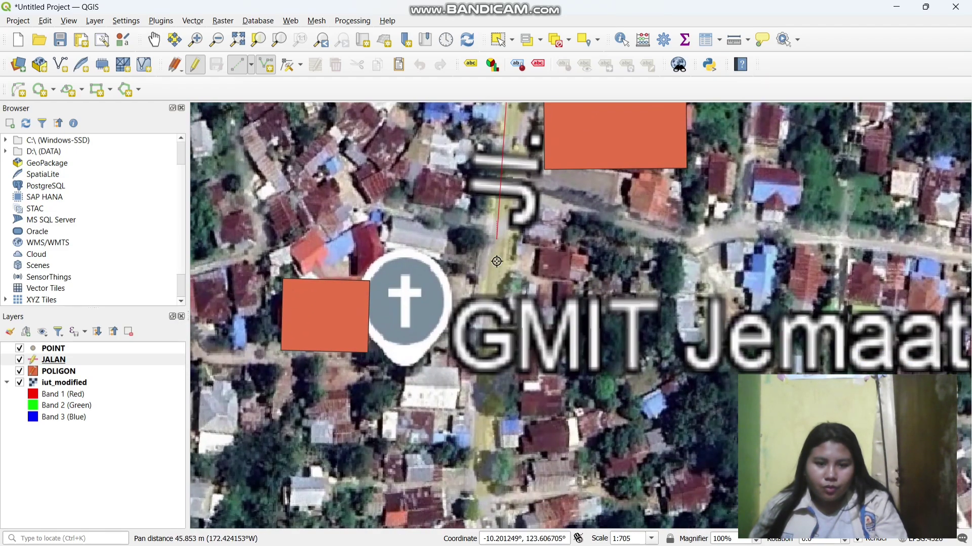
drag(489, 454, 509, 261)
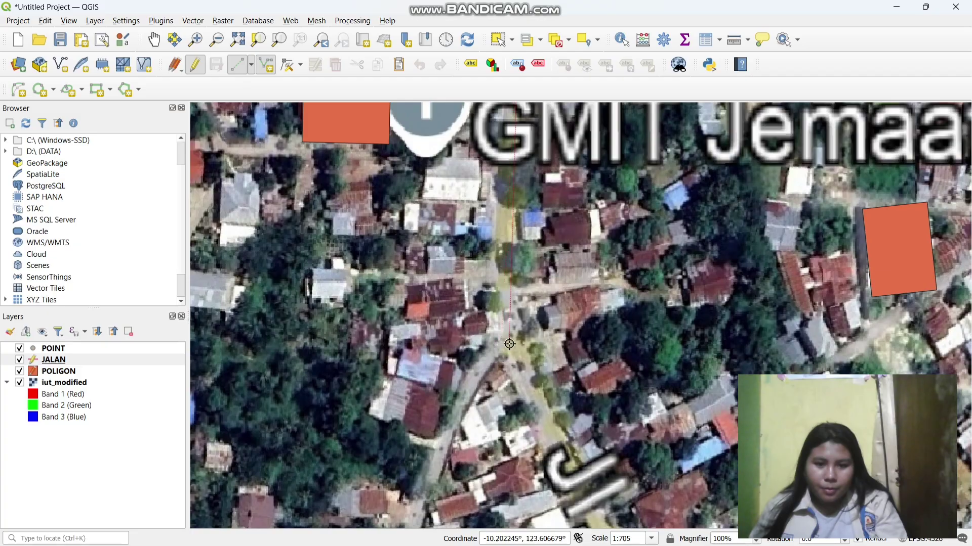
click(505, 340)
Step: Continue the road line southeast from the fork along the lower Jl. H.R. Koroh label and the road beyond it
mouse_move(516, 405)
mouse_down()
mouse_move(456, 270)
mouse_move(438, 269)
mouse_move(448, 303)
mouse_move(409, 247)
mouse_move(489, 368)
mouse_move(451, 295)
mouse_up()
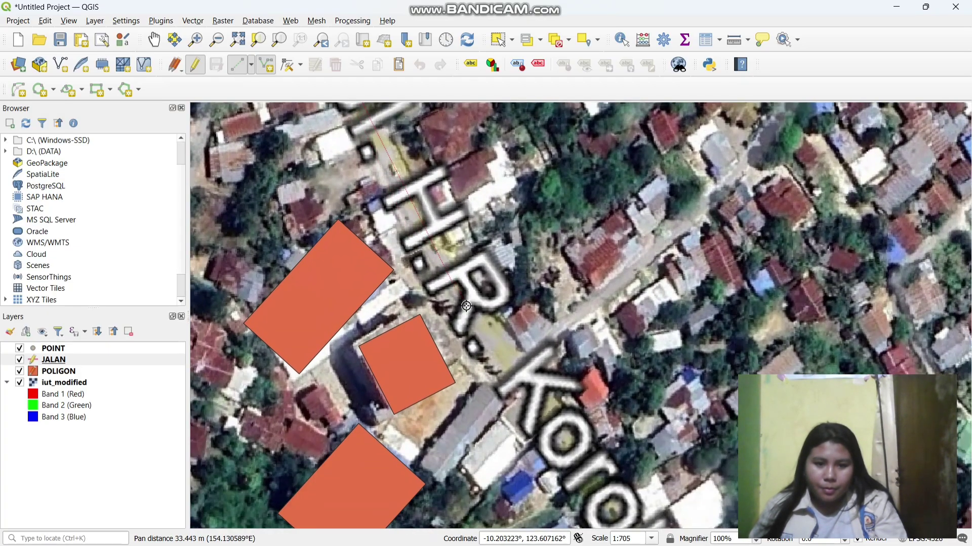
drag(505, 368, 419, 223)
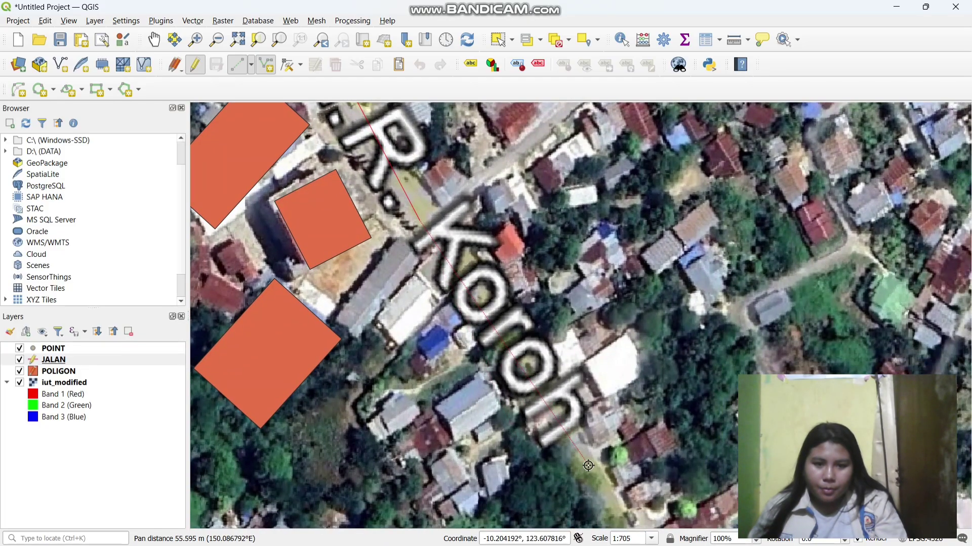
drag(588, 466, 478, 259)
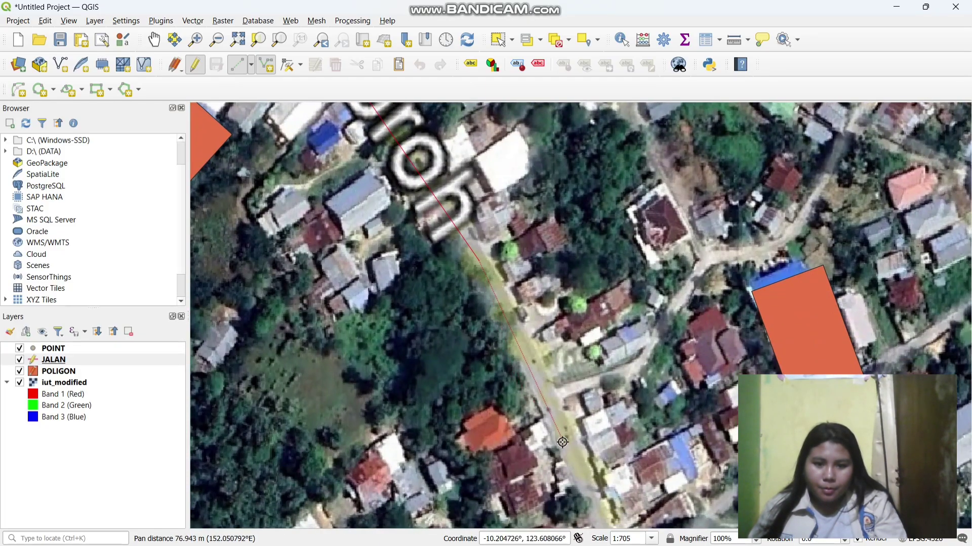
drag(565, 436, 482, 252)
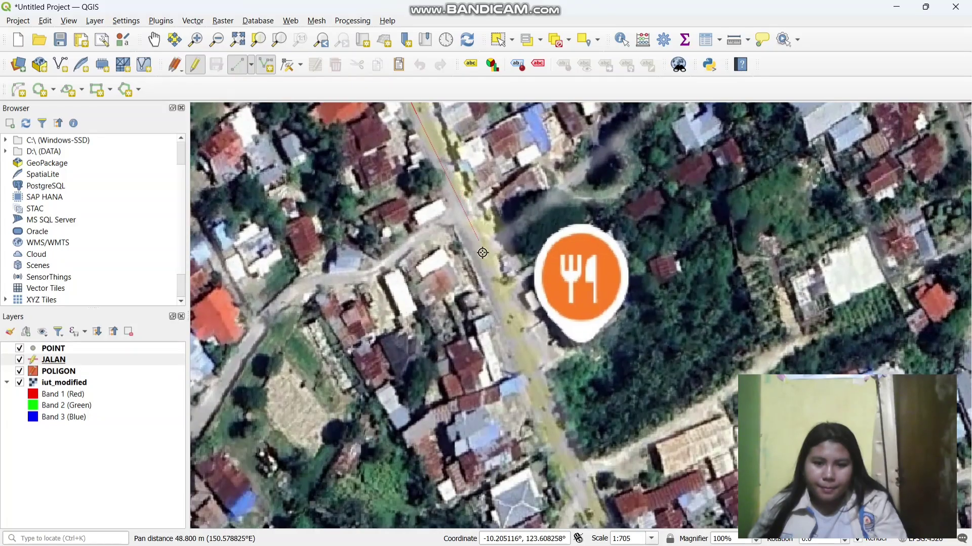
Step: Trace the road line southeast past the orange restaurant marker to the side-road junction below the KSP Kopdit Timau marker
drag(526, 367, 439, 221)
drag(495, 337, 409, 152)
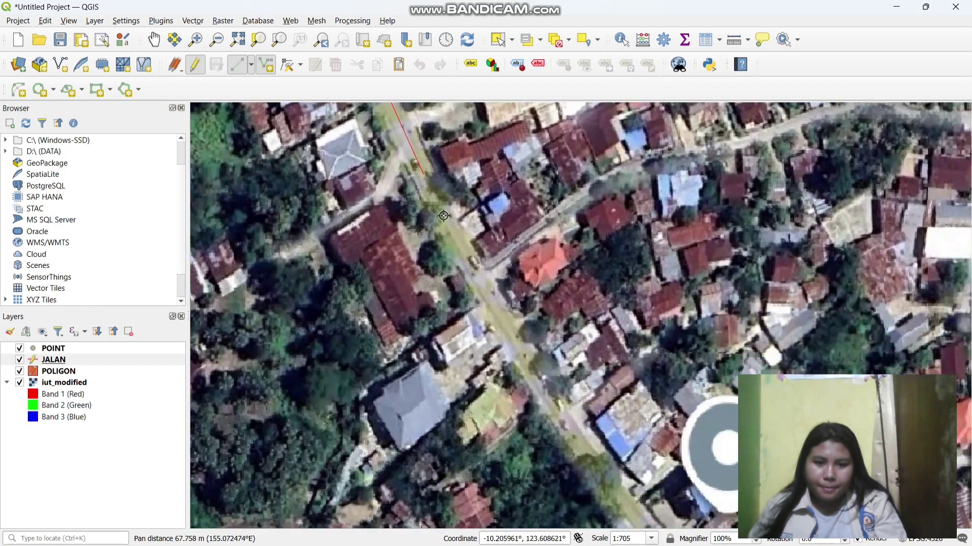
drag(524, 359, 427, 194)
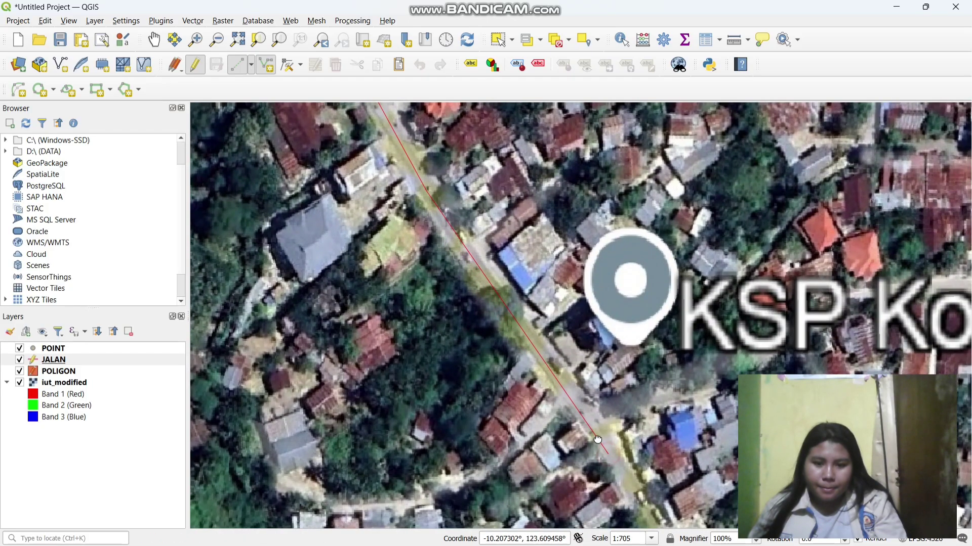
drag(608, 455, 532, 338)
Step: Extend the road line south past the roadside polygon to the junction with the southern lane of the divided highway
drag(538, 372, 510, 316)
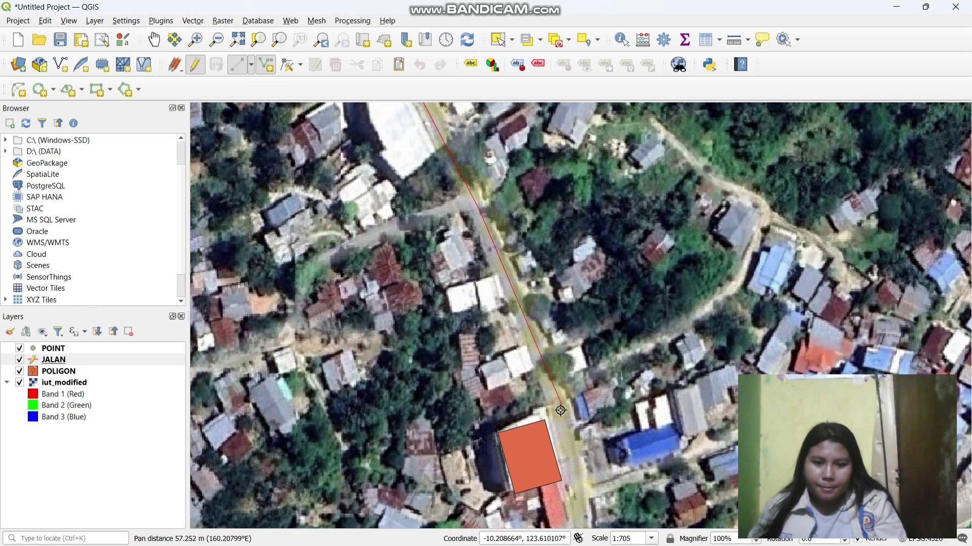
drag(560, 410, 565, 325)
drag(559, 366, 549, 314)
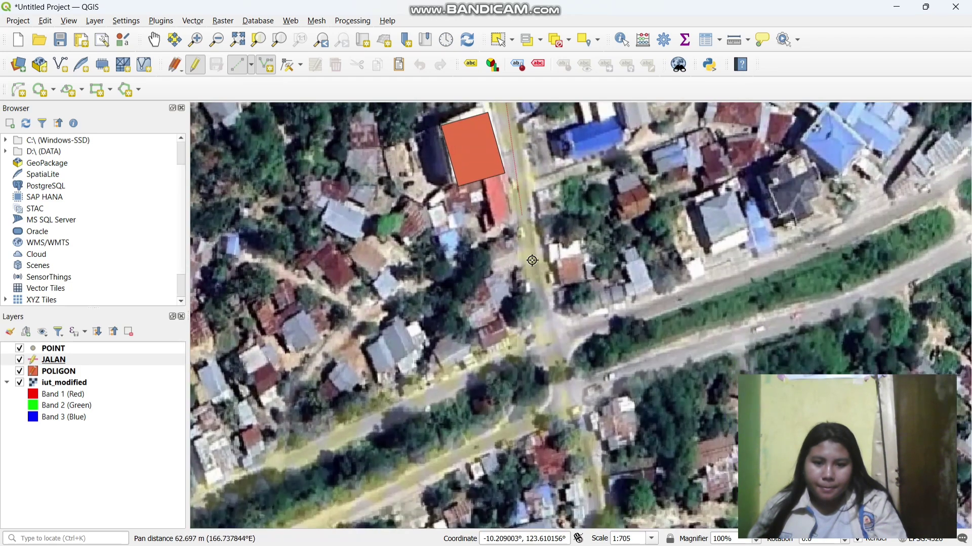
click(571, 399)
Step: Turn the road line southwest and trace the southern lane of the divided highway toward the Sikumana label
drag(512, 436, 676, 373)
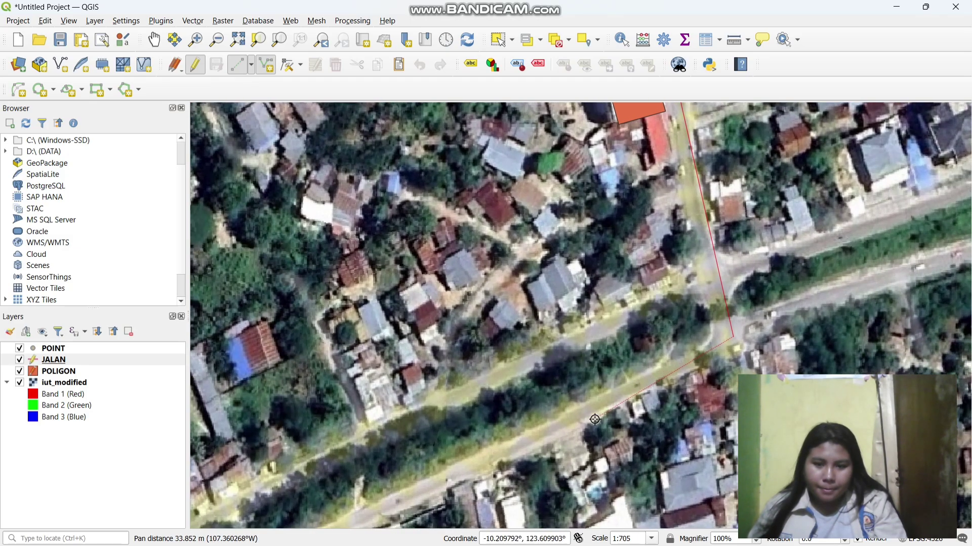
click(541, 438)
drag(541, 439, 702, 378)
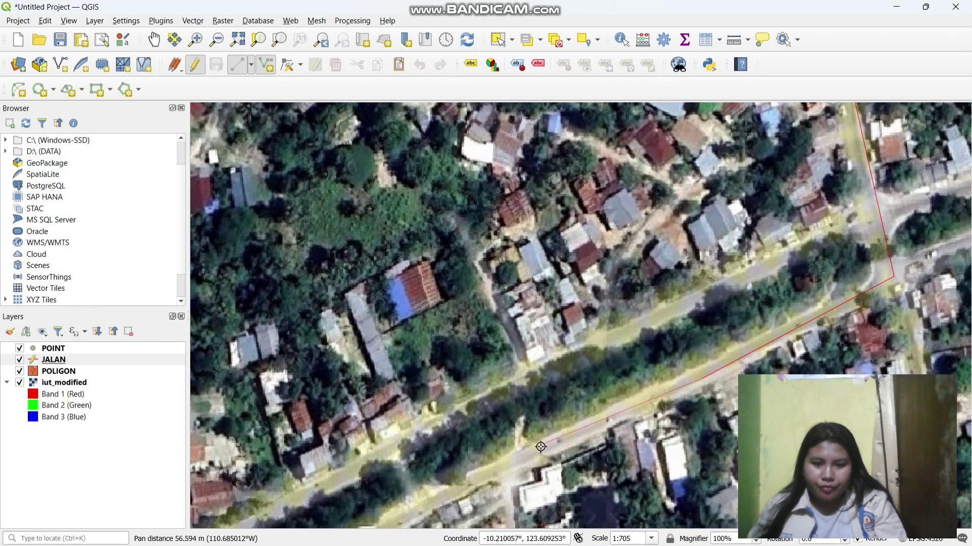
click(528, 457)
drag(528, 457, 753, 343)
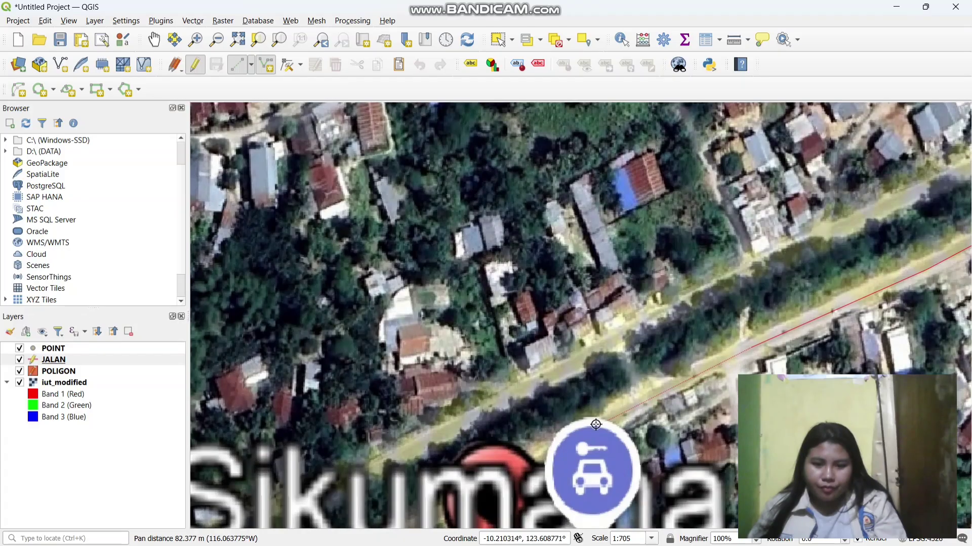
Step: Trace the road line west along the southern highway lane, from the Sikumana label to the Jl. Lkr. Luar 40 label
drag(562, 444, 715, 211)
scroll(714, 213, down, 1)
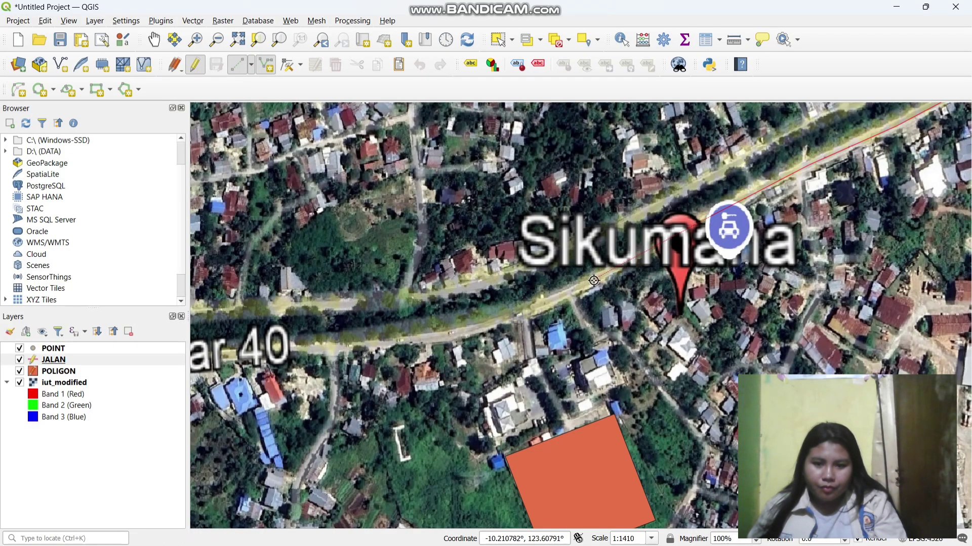
drag(592, 283, 651, 294)
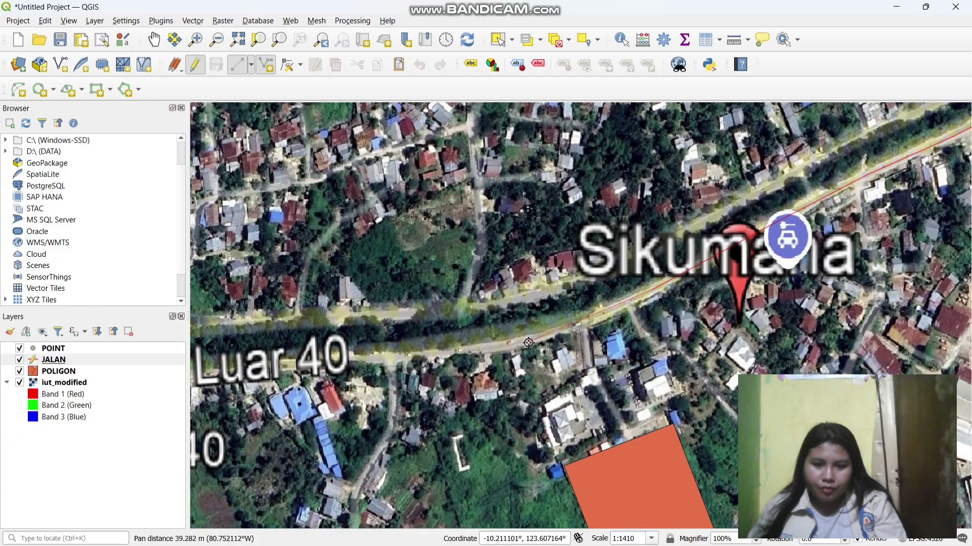
drag(529, 343, 617, 368)
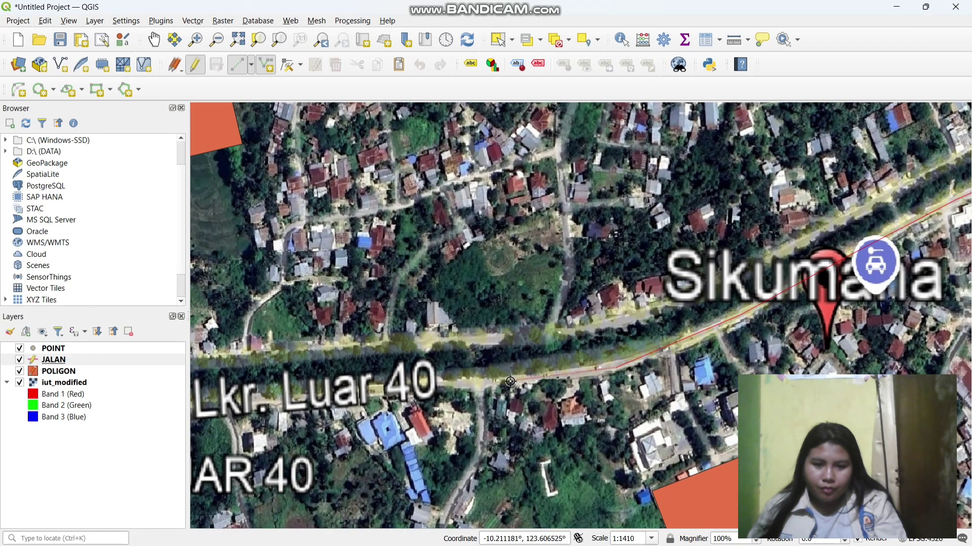
drag(427, 368, 533, 388)
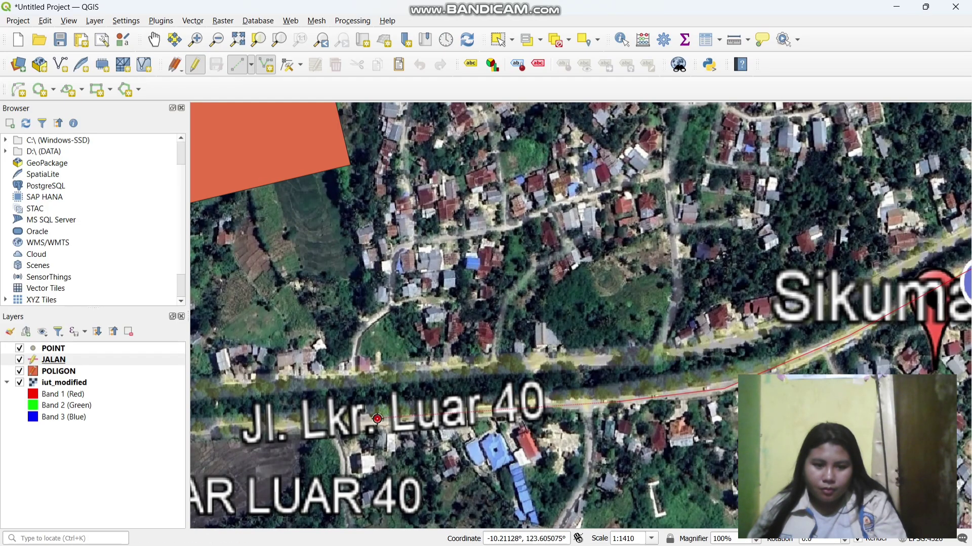
Step: Continue the road line west along the southern lane to the junction at the Indomaret Lingkar Luar marker
drag(378, 419, 500, 454)
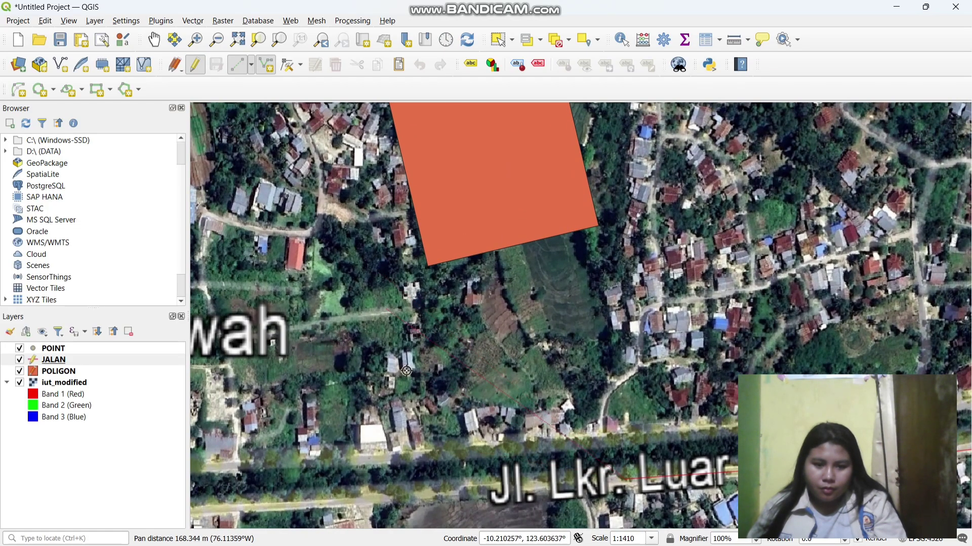
drag(434, 487, 488, 451)
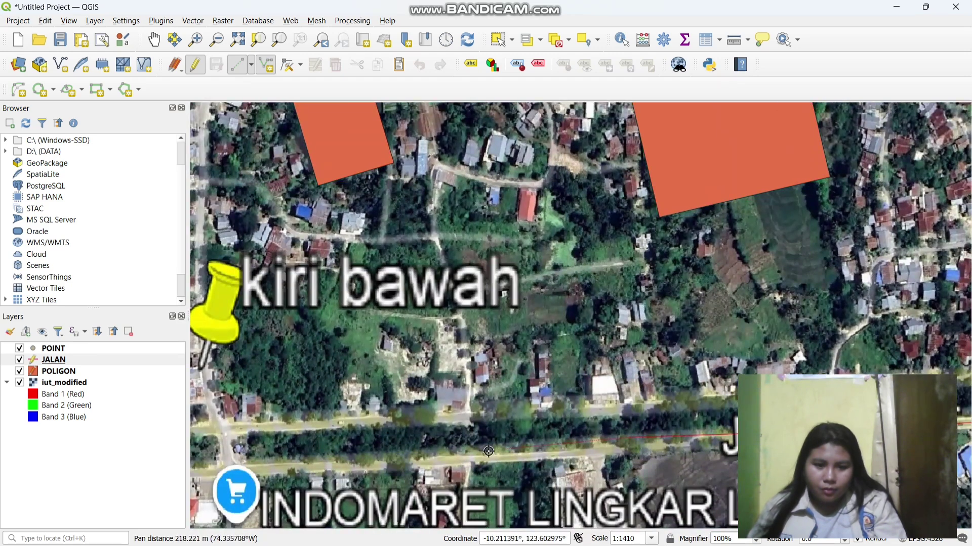
drag(423, 451, 398, 342)
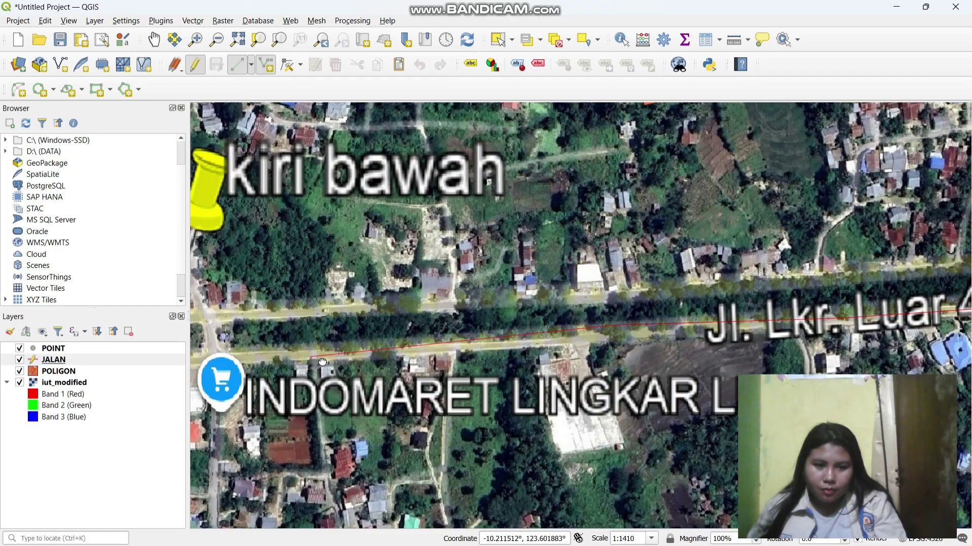
drag(322, 362, 407, 372)
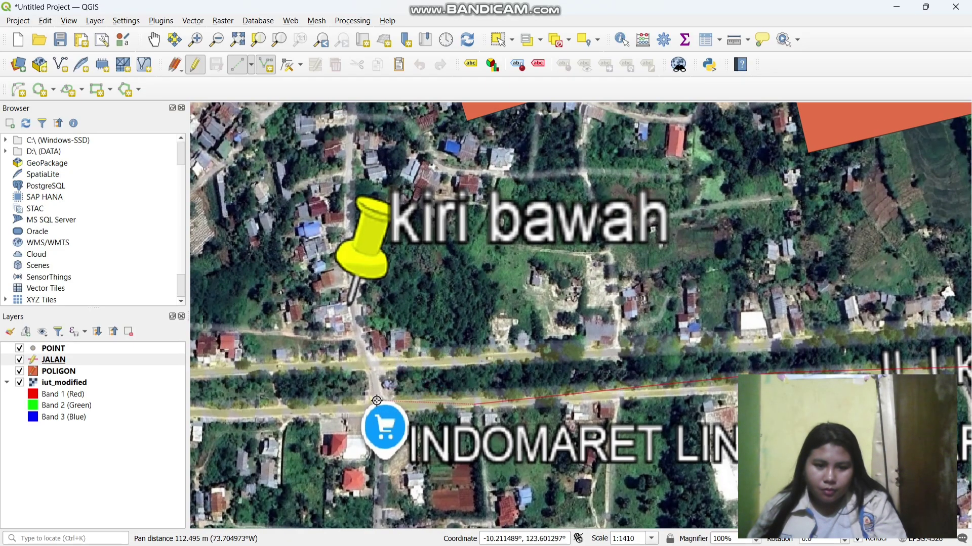
Step: Turn the road line north from the Indomaret junction and trace it past the kiri bawah pin to the GPPS Jemaat church marker
drag(370, 342, 370, 343)
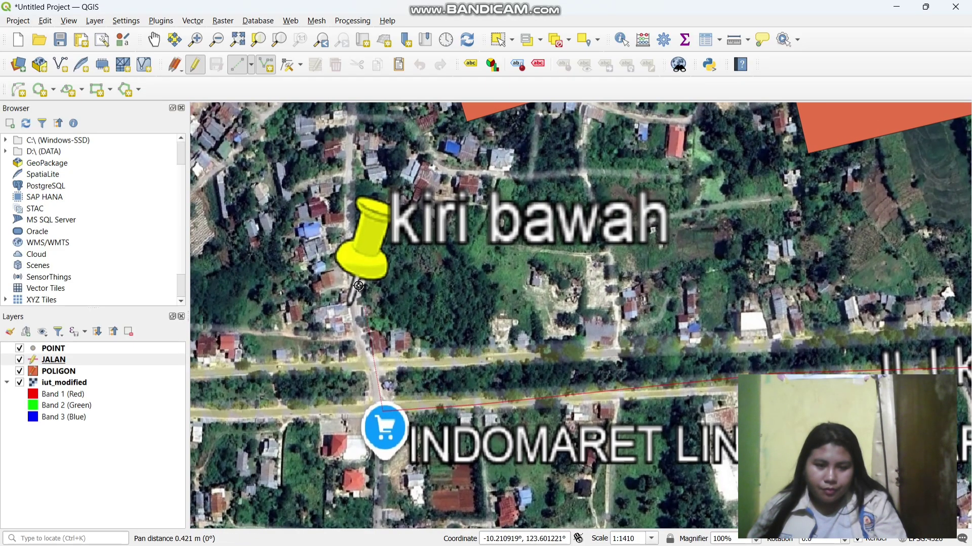
drag(354, 275, 340, 345)
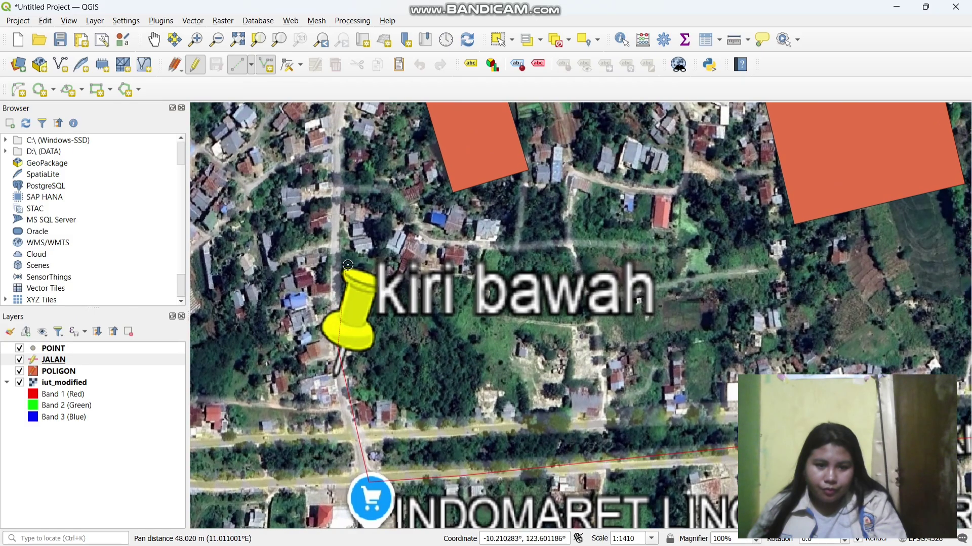
drag(347, 103, 307, 285)
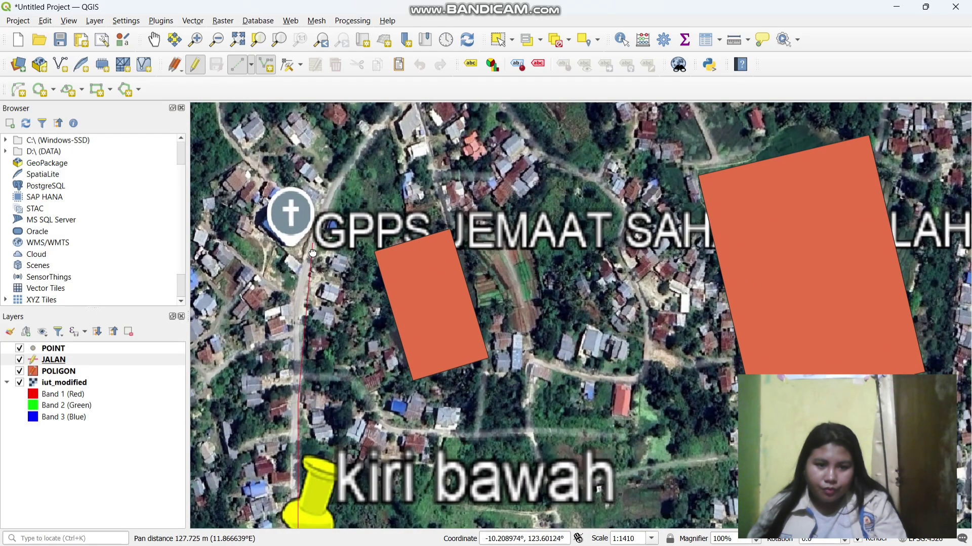
drag(329, 192, 310, 257)
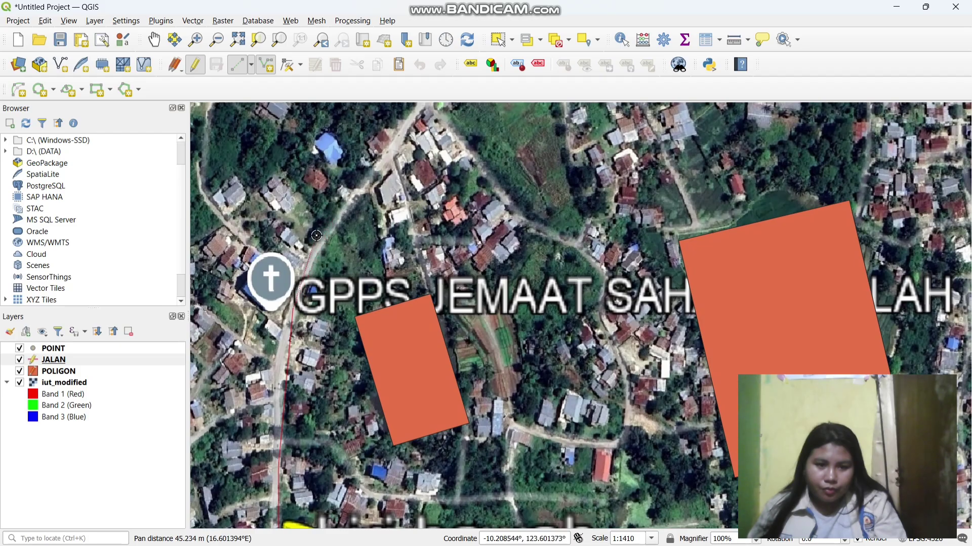
Step: Trace the road line northeast from the church marker past the fork and around the bend beside the green field
drag(320, 243, 305, 305)
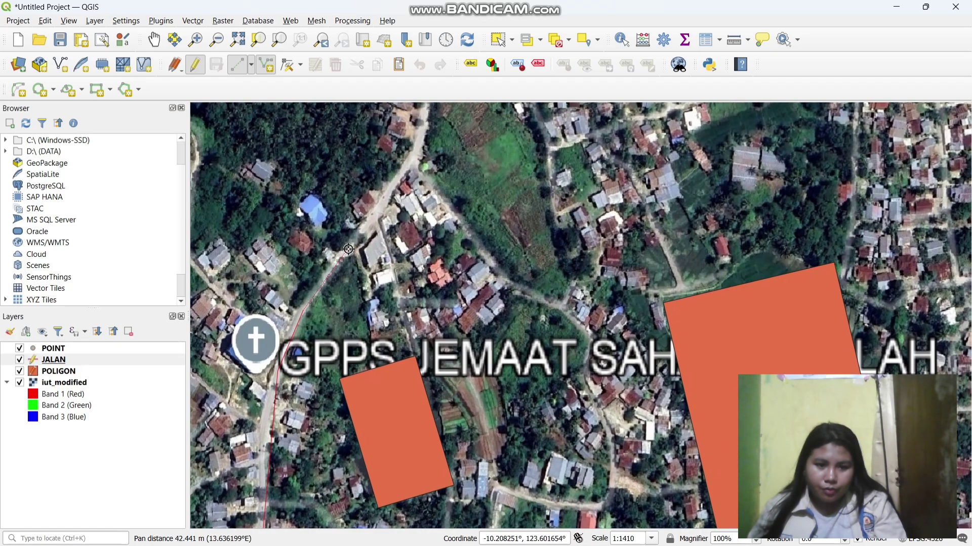
drag(348, 240, 304, 308)
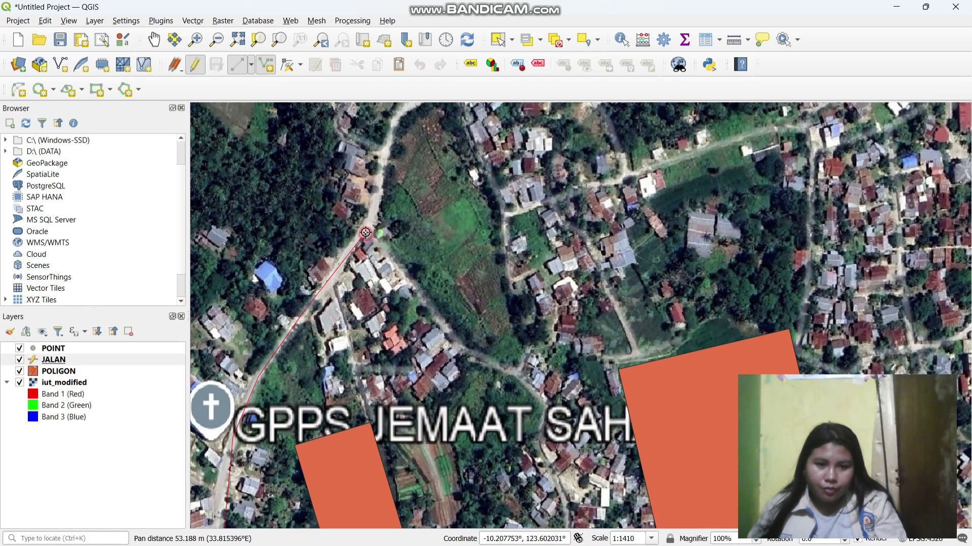
drag(365, 233, 337, 286)
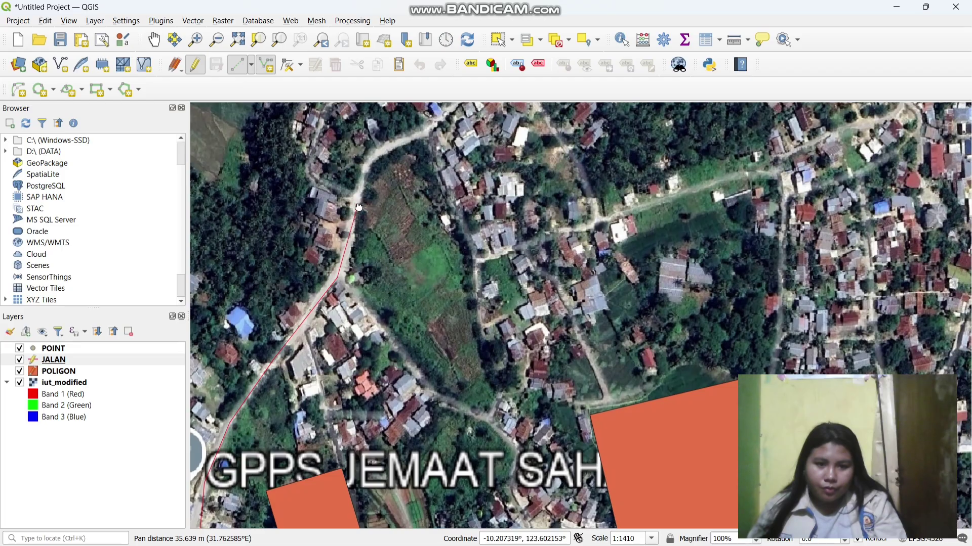
drag(366, 159, 333, 285)
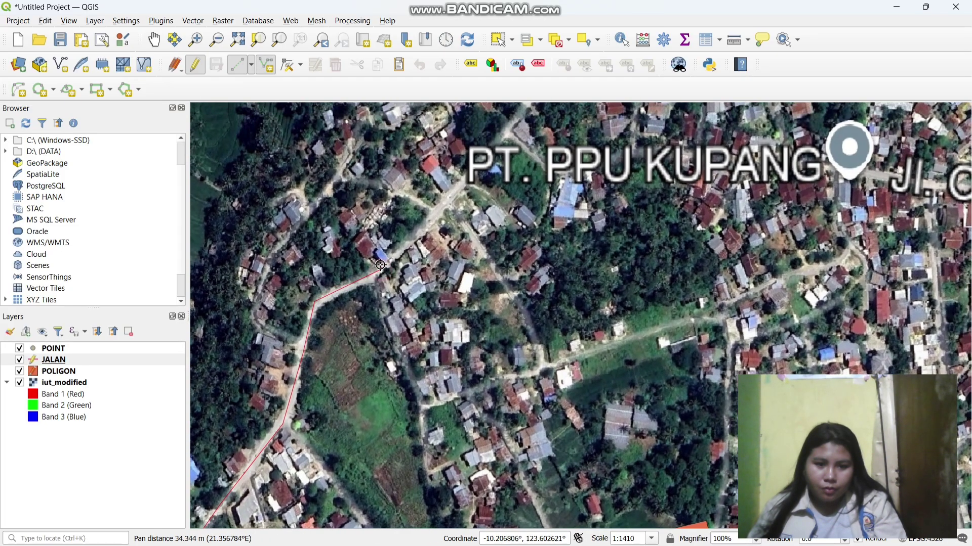
drag(381, 264, 344, 299)
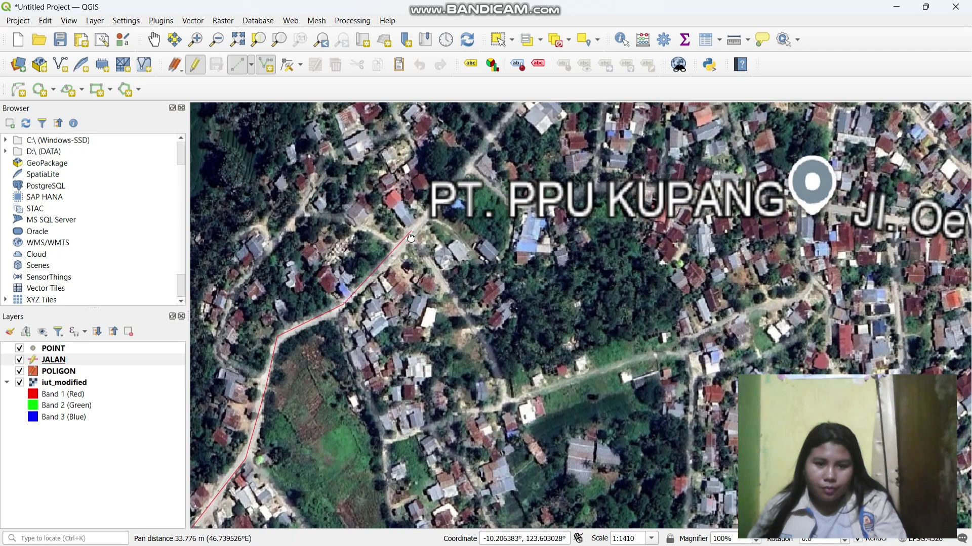
Step: Continue the road line northeast past the PT. PPU Kupang label to the side-road junction south of the Lapangan Moina label
drag(411, 238, 351, 337)
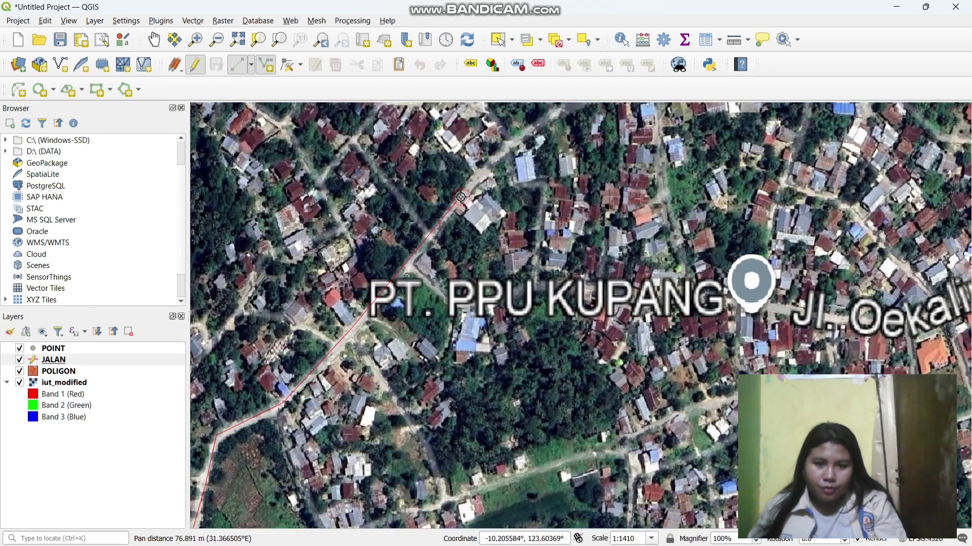
drag(460, 202, 326, 344)
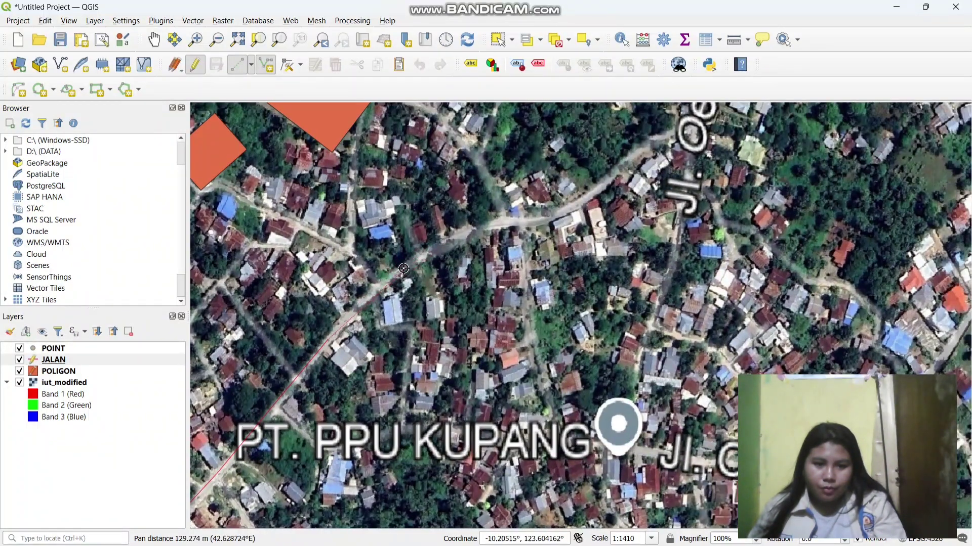
scroll(395, 272, down, 1)
drag(473, 236, 451, 277)
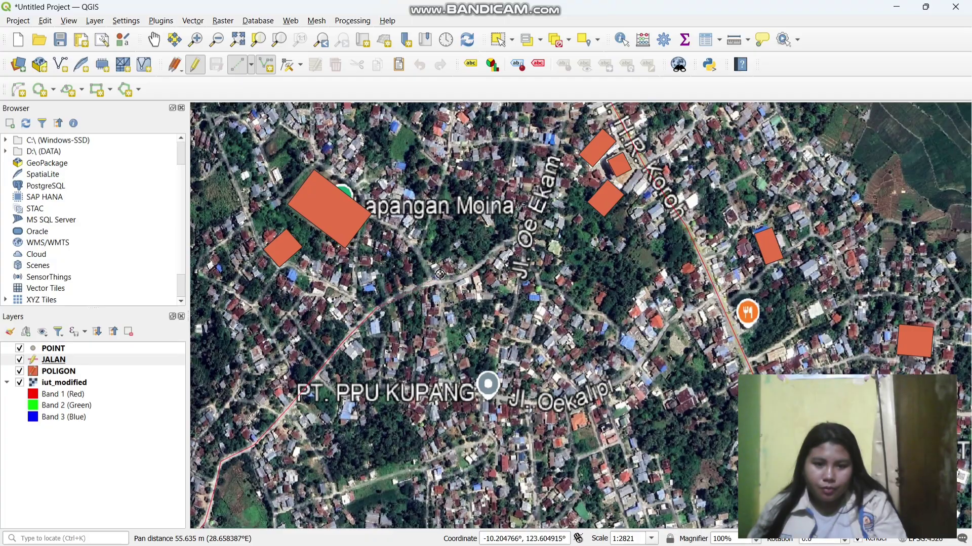
scroll(440, 274, up, 1)
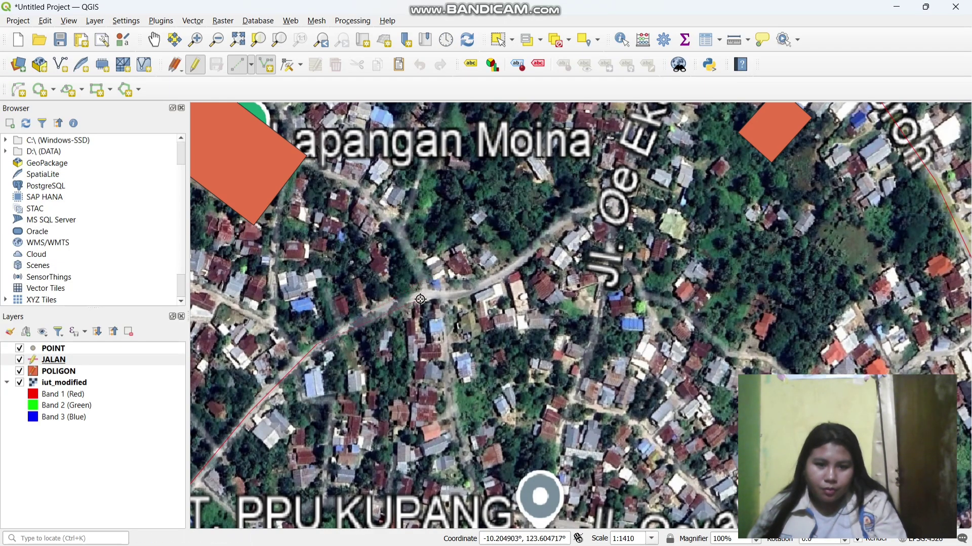
scroll(420, 299, up, 1)
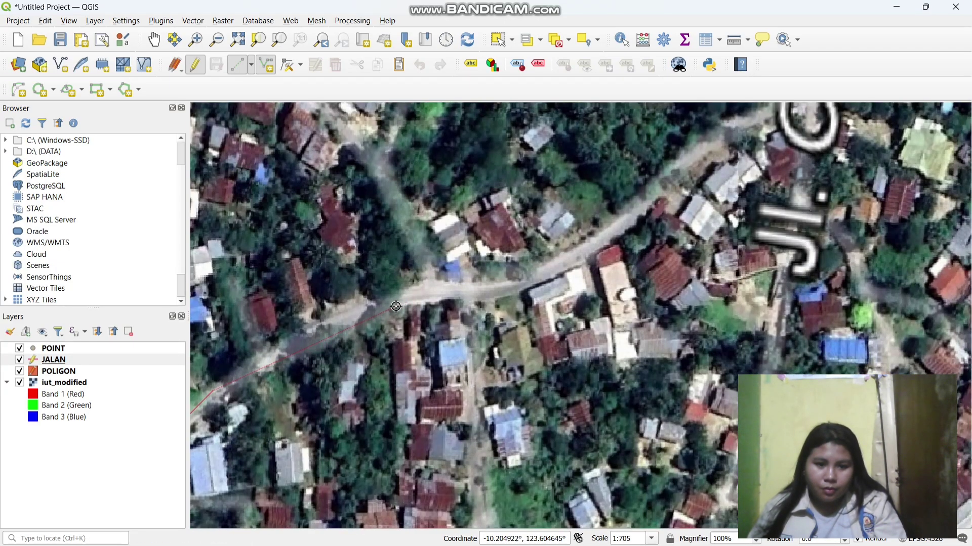
drag(389, 312, 415, 329)
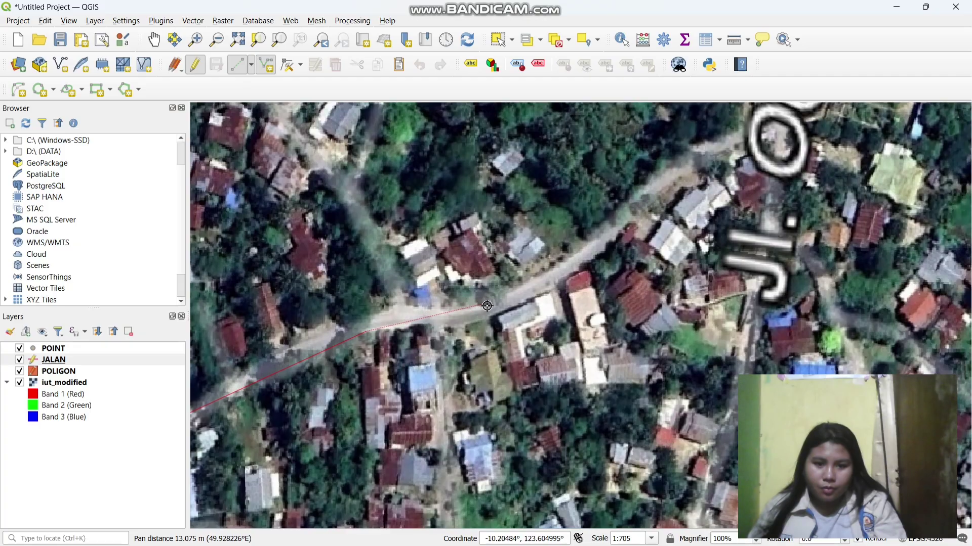
Step: Trace the curving road northeast from the side-road junction to the lower part of the Jl. Oe Ekam label
click(508, 304)
drag(508, 305, 325, 407)
scroll(457, 293, down, 1)
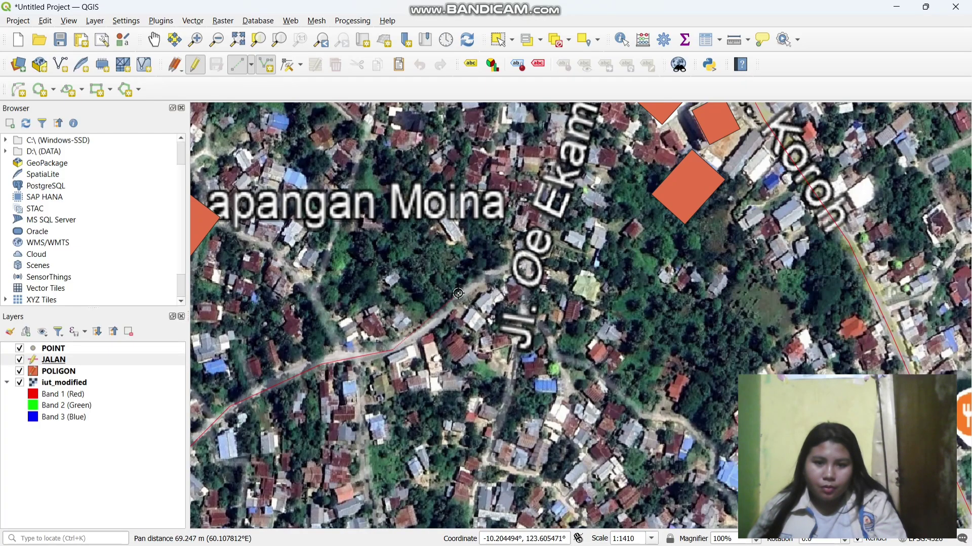
drag(472, 288, 405, 362)
scroll(406, 360, up, 1)
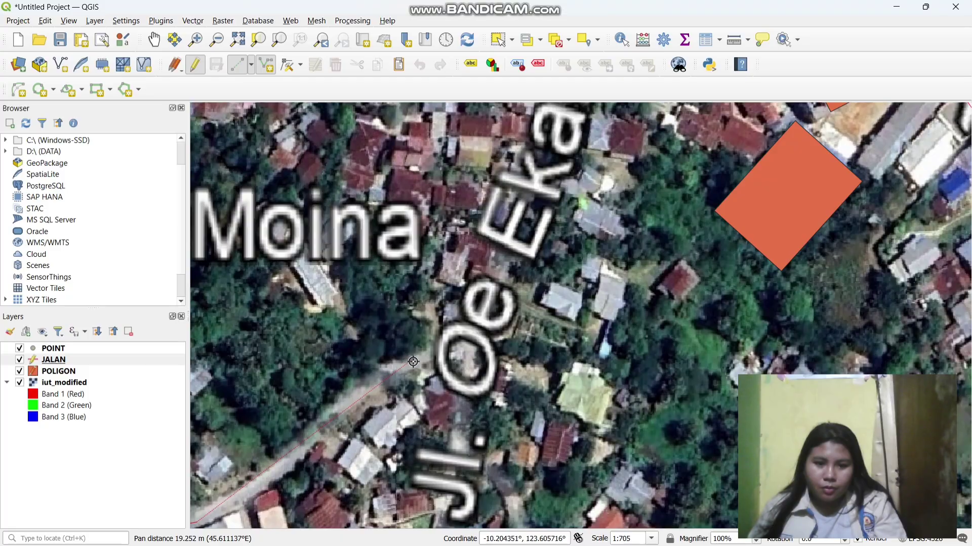
scroll(379, 381, down, 1)
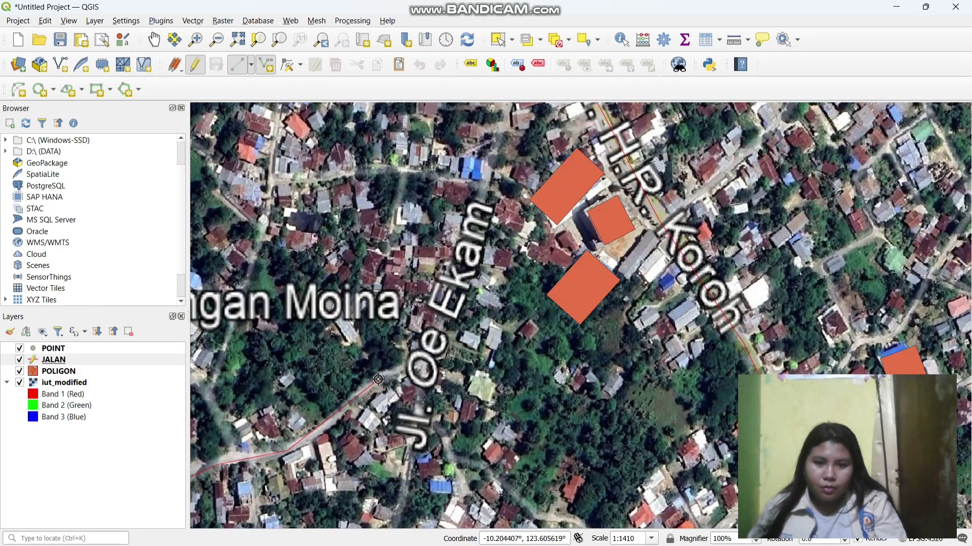
drag(378, 381, 335, 409)
click(340, 407)
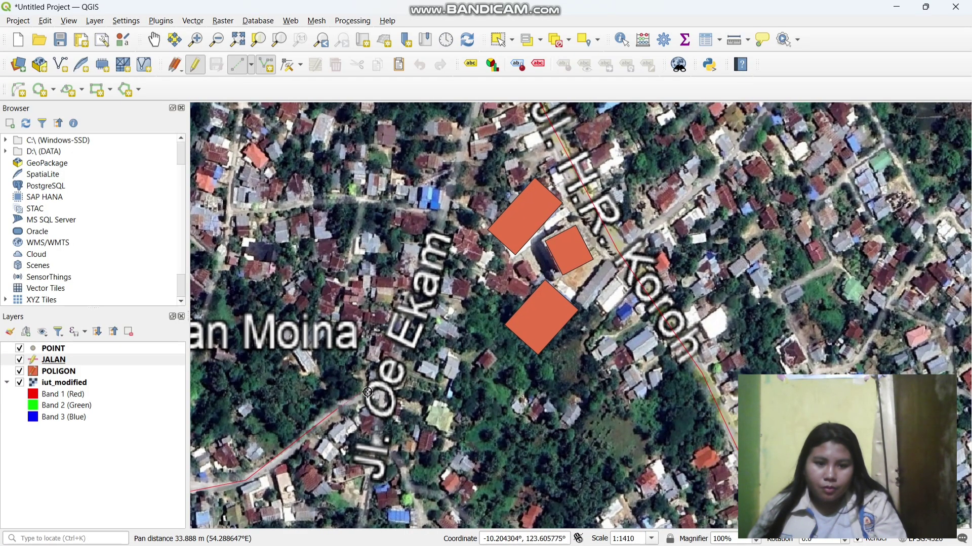
click(388, 382)
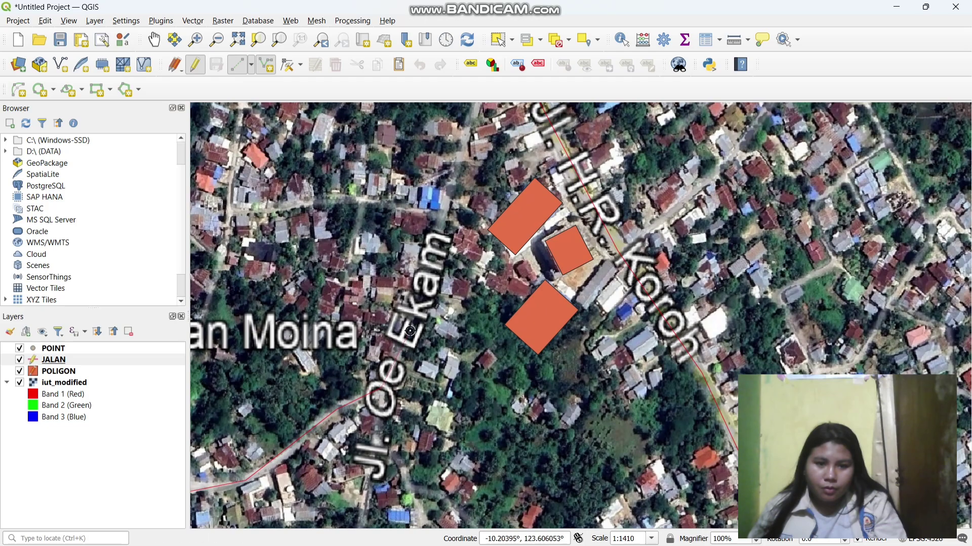
Step: Trace the road line north along the Jl. Oe Ekam label and past the blue-roofed building toward the Jl. H.R. Koroh road
drag(410, 331, 354, 381)
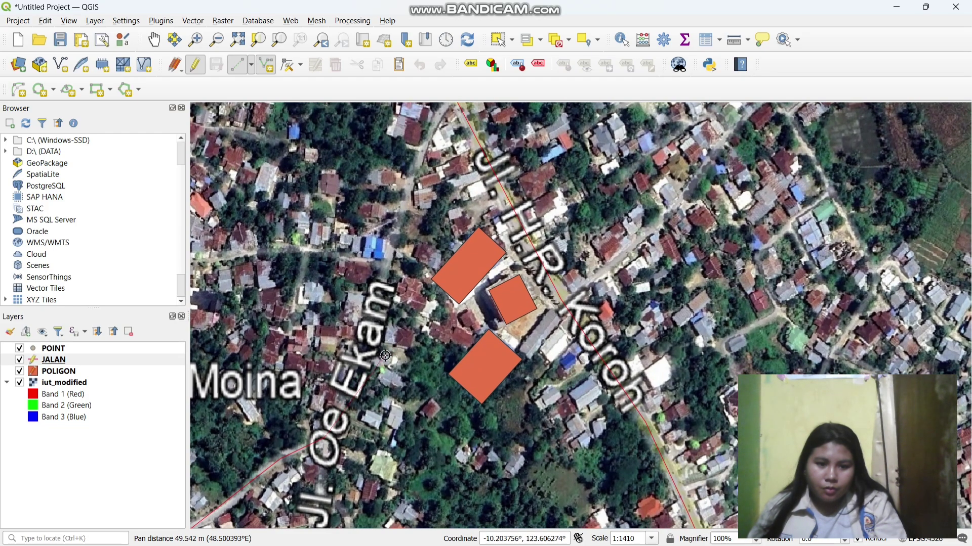
scroll(355, 380, up, 1)
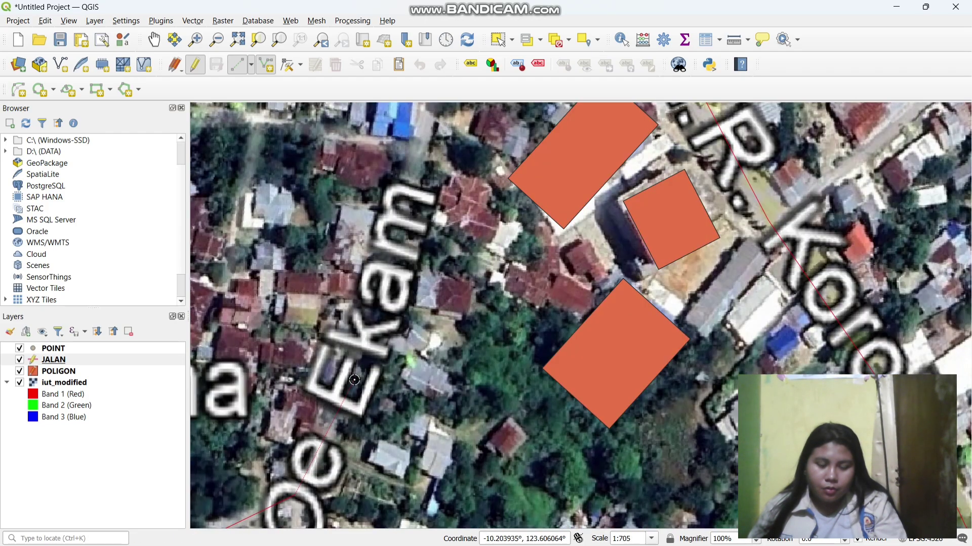
scroll(356, 376, down, 1)
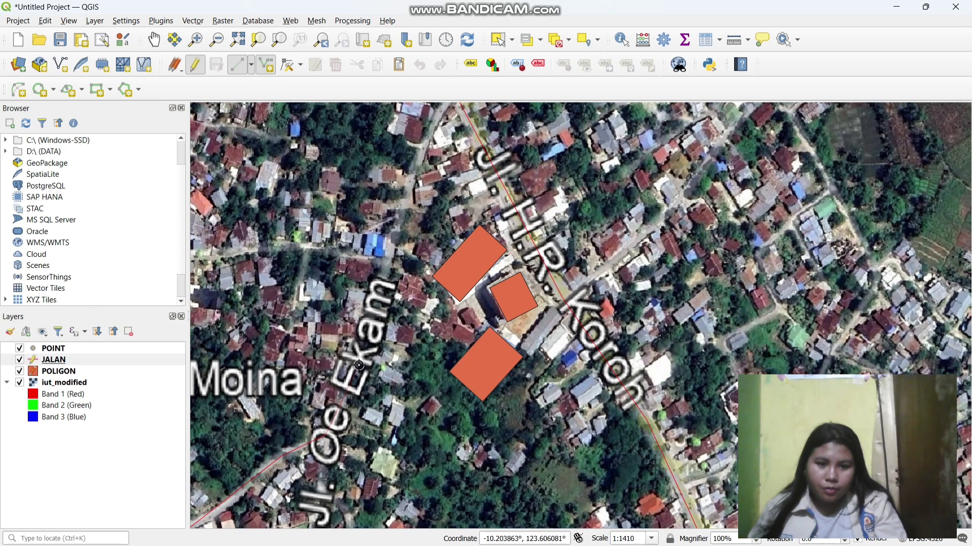
drag(373, 293, 334, 364)
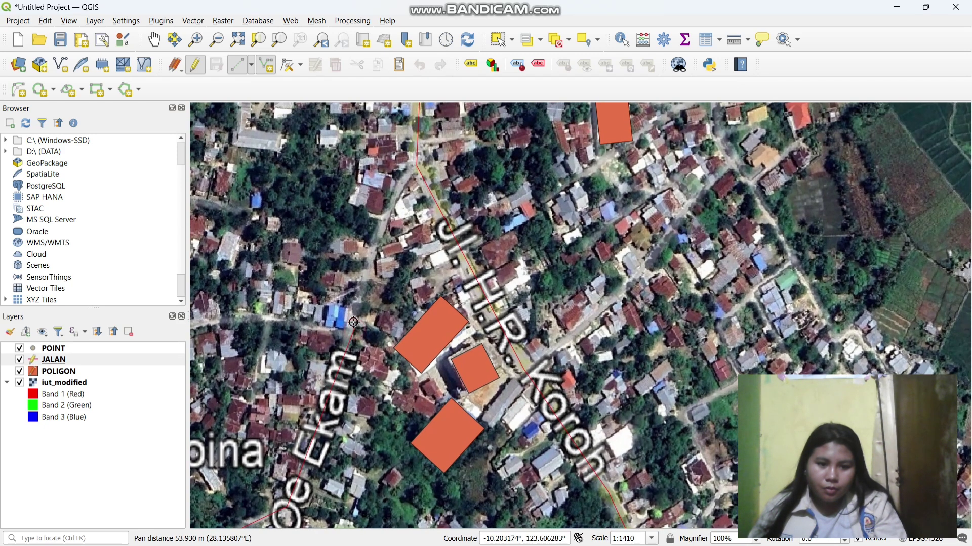
drag(377, 228, 334, 317)
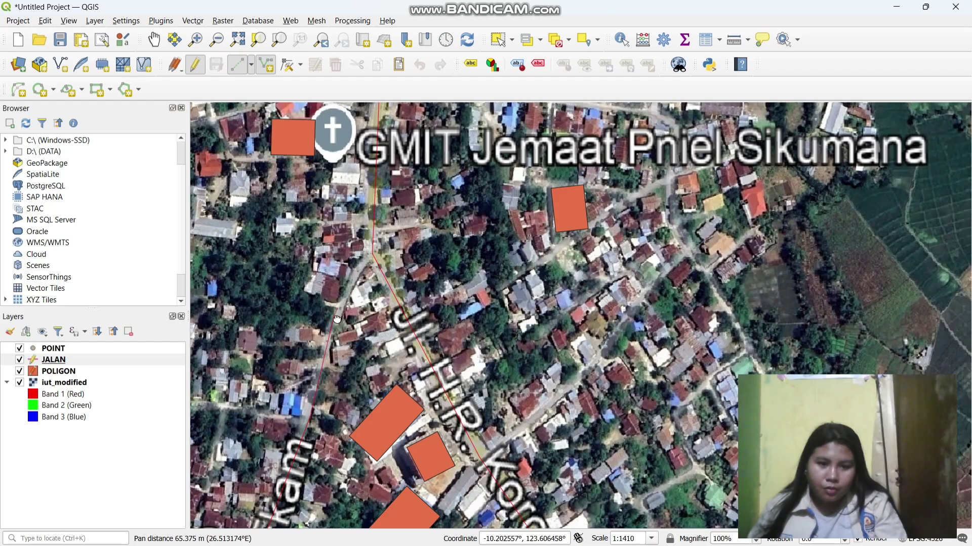
drag(354, 275, 319, 349)
Step: End the road line exactly at the existing line's vertex at the Jl. H.R. Koroh fork and accept the feature with an empty id
scroll(328, 328, up, 2)
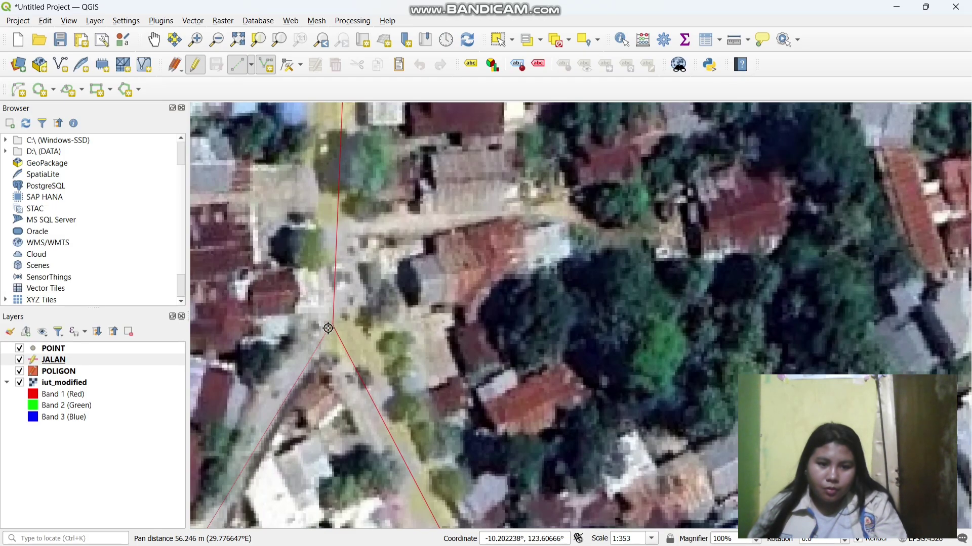
scroll(328, 328, up, 2)
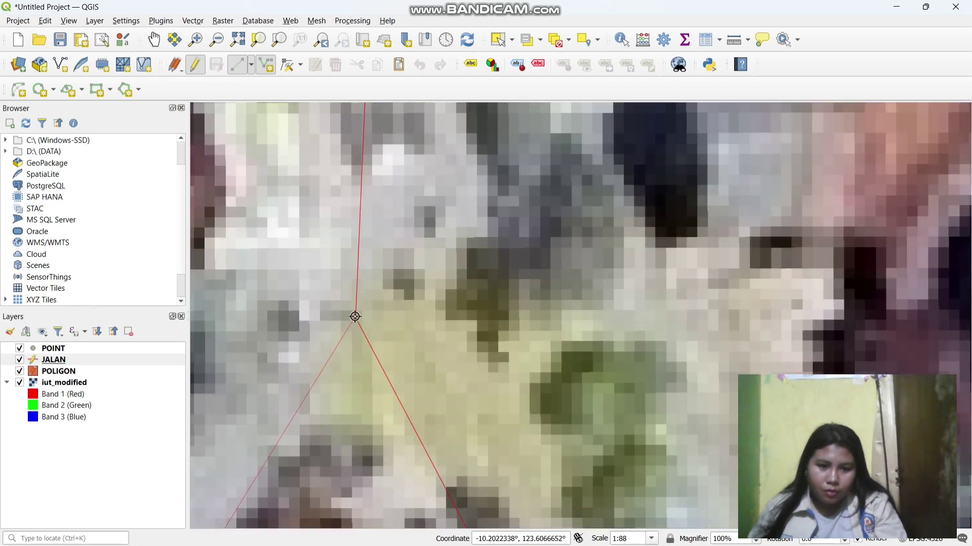
scroll(354, 316, up, 5)
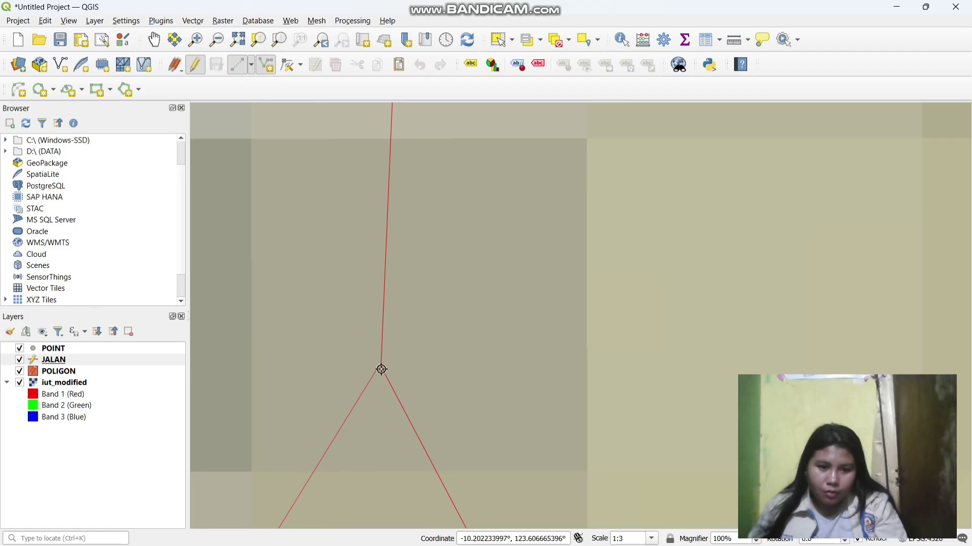
click(382, 366)
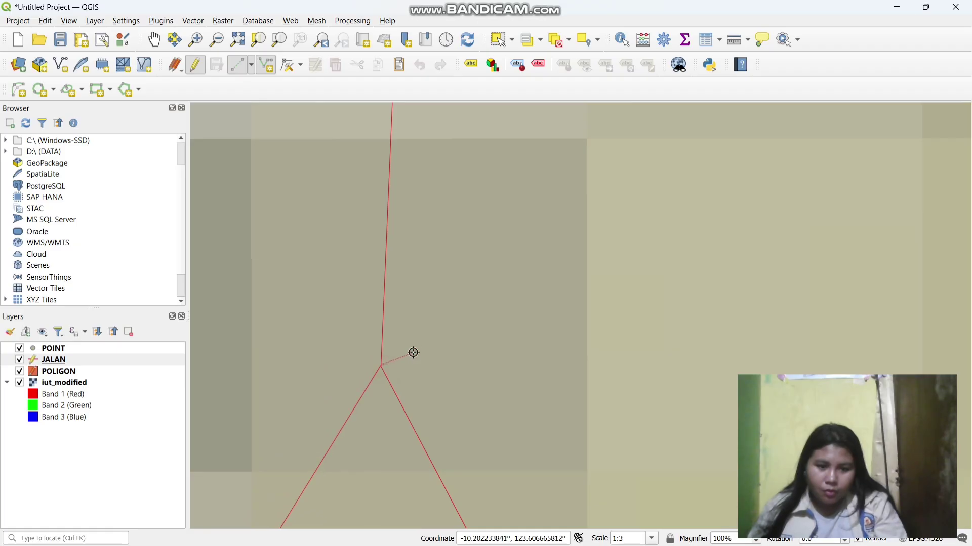
right_click(381, 371)
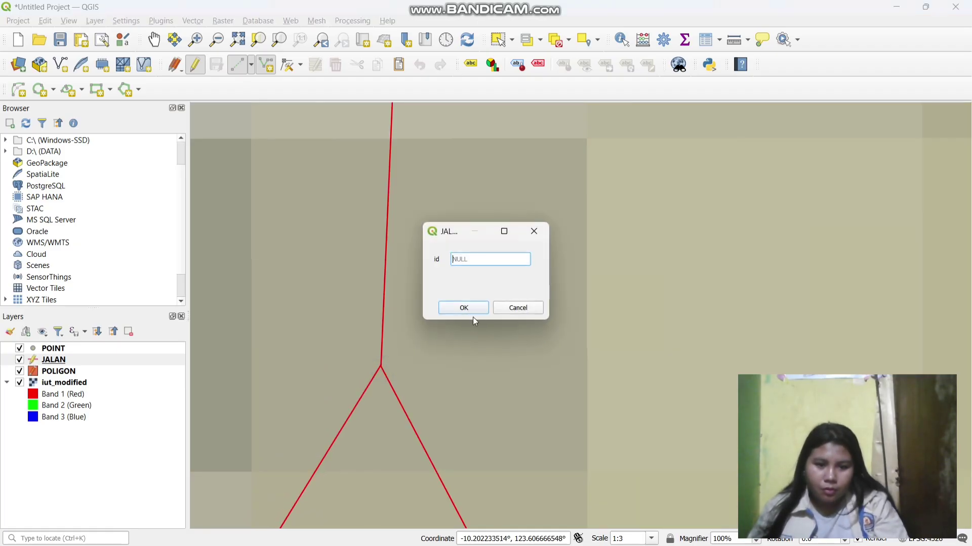
click(463, 309)
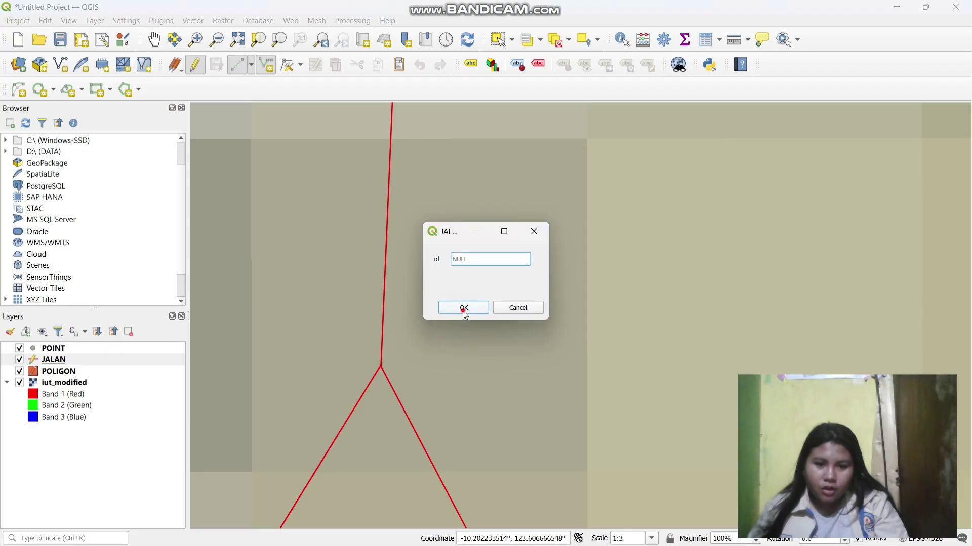
Step: Start the Buffer geoprocessing tool on the JALAN layer and set the distance to 1.5 meters
scroll(503, 246, down, 8)
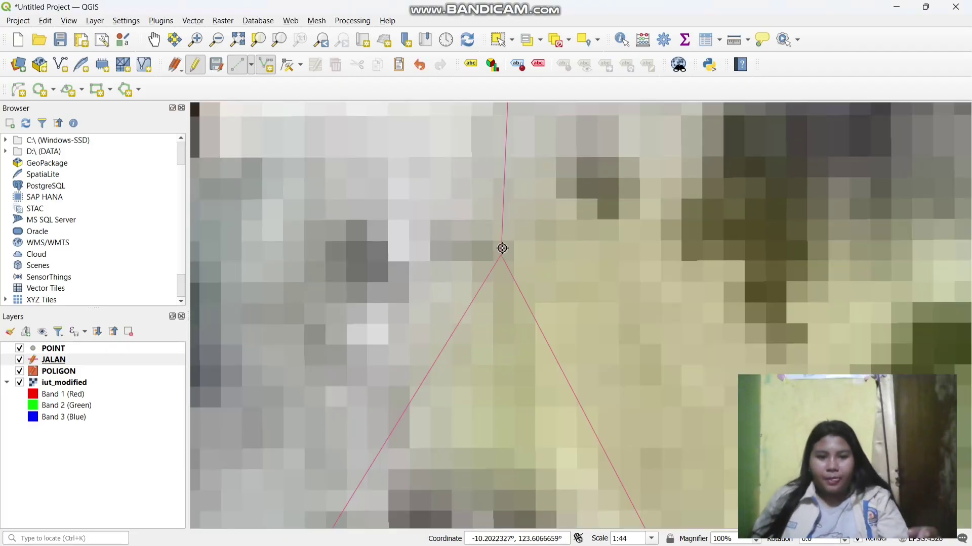
scroll(498, 248, down, 1)
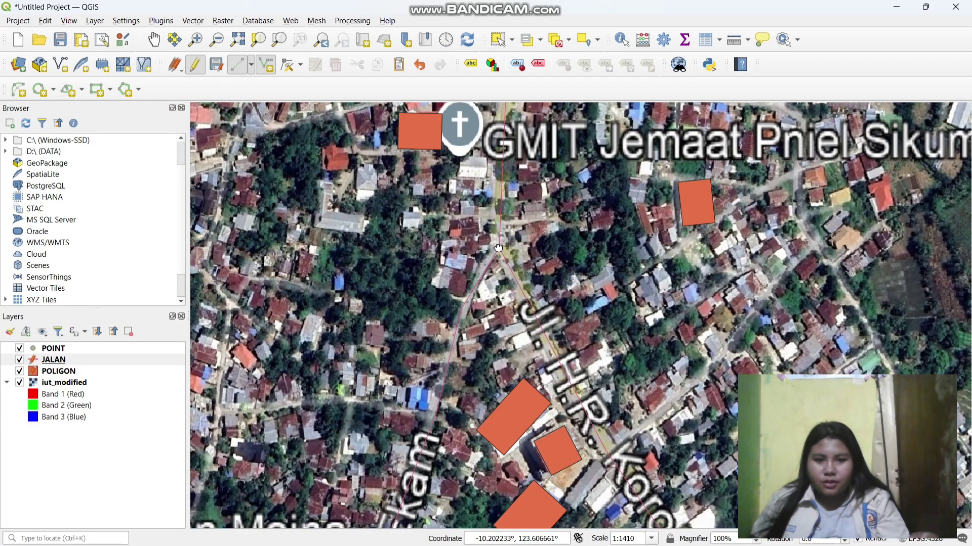
drag(498, 248, 576, 236)
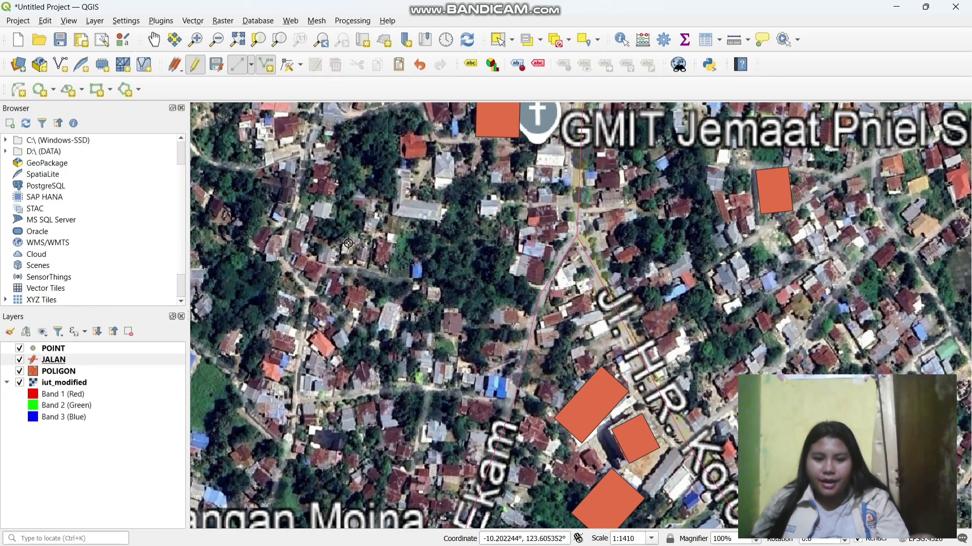
scroll(405, 279, down, 2)
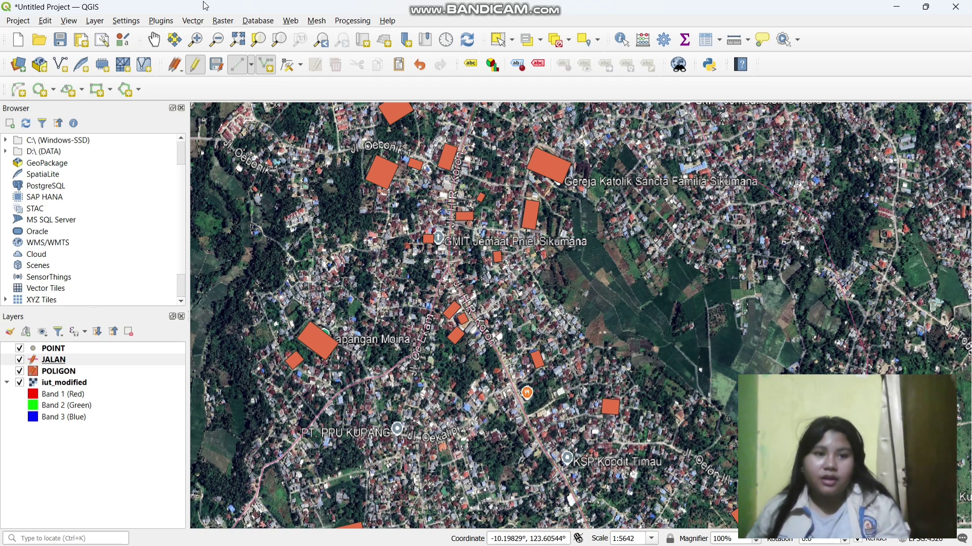
click(202, 24)
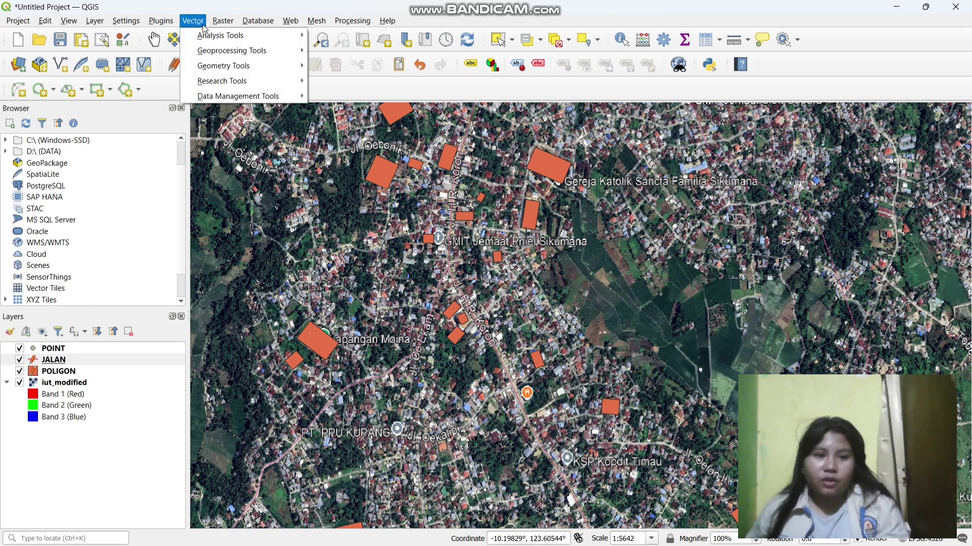
mouse_move(203, 49)
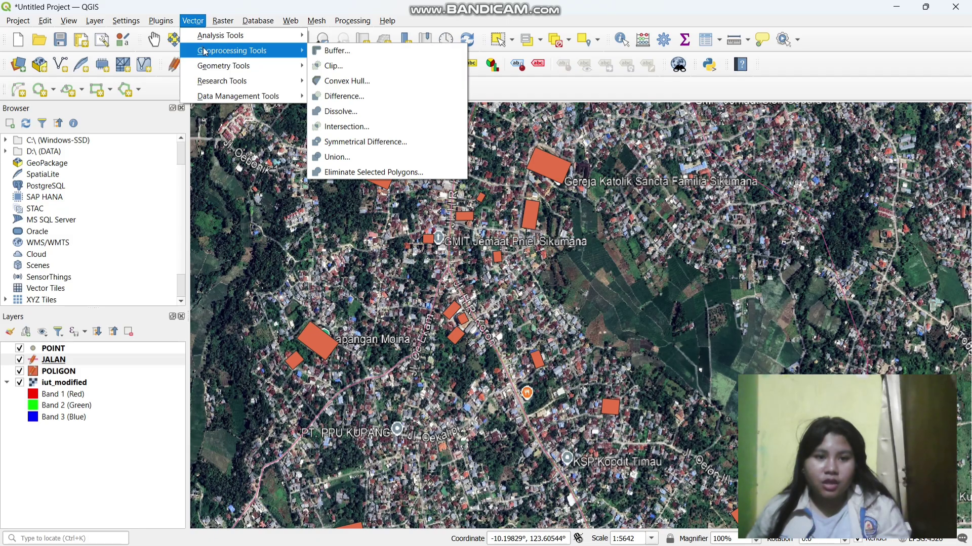
click(334, 50)
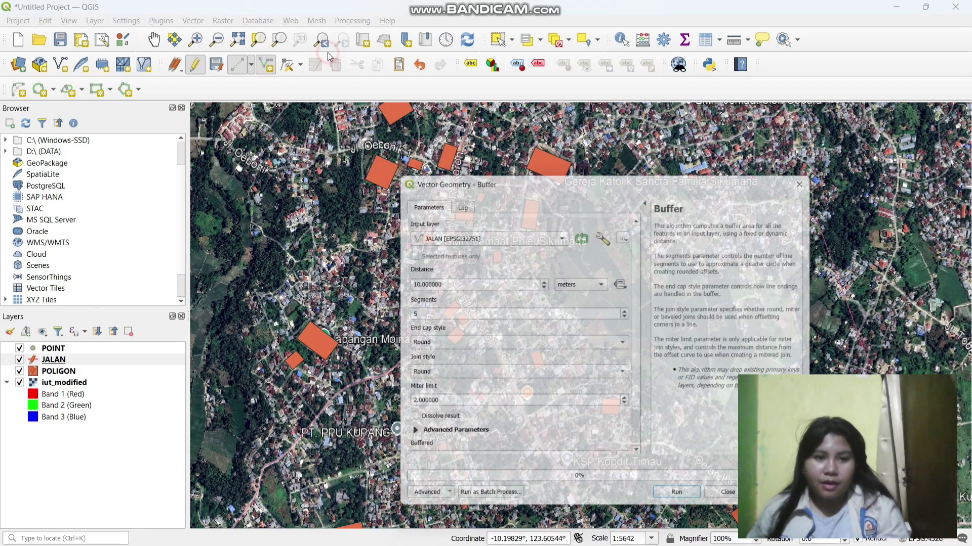
click(412, 282)
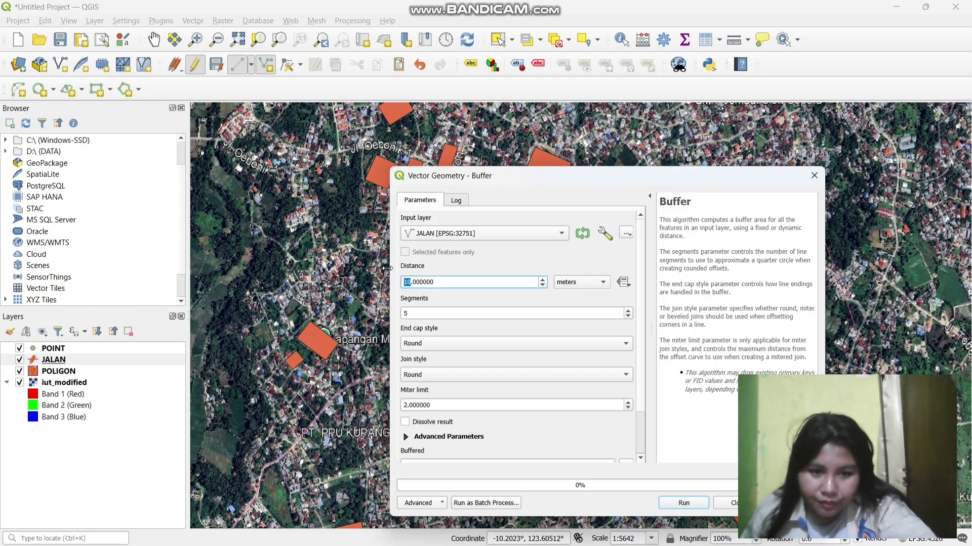
mouse_move(414, 283)
mouse_down()
mouse_move(433, 283)
mouse_move(400, 284)
mouse_up()
text(5)
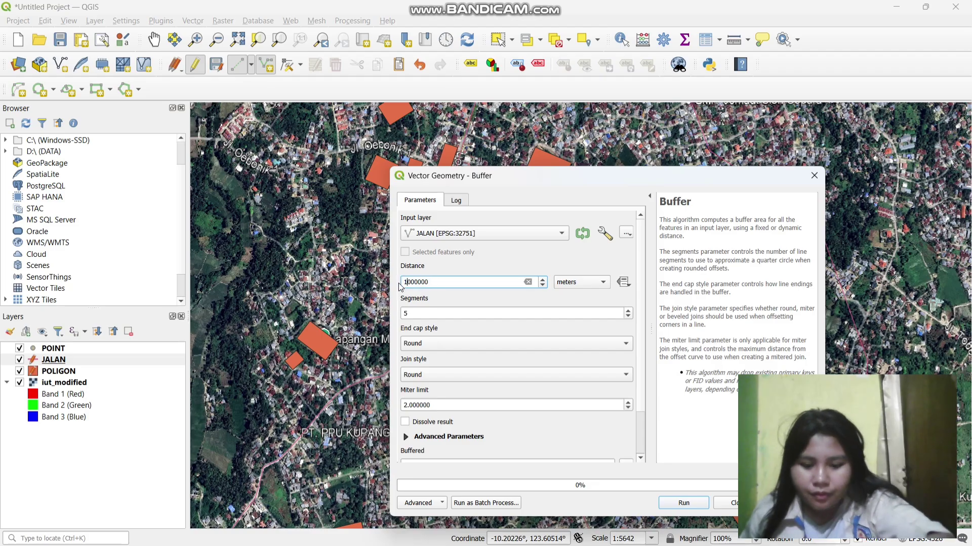
click(404, 282)
text(1.5)
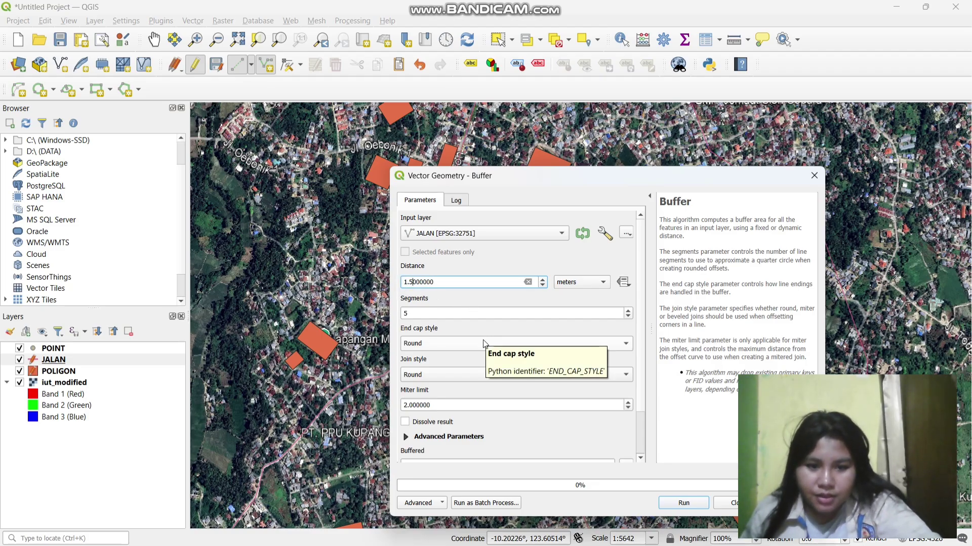
Step: Set the buffer's end cap style to Square, run it to a temporary layer and close the tool
click(467, 342)
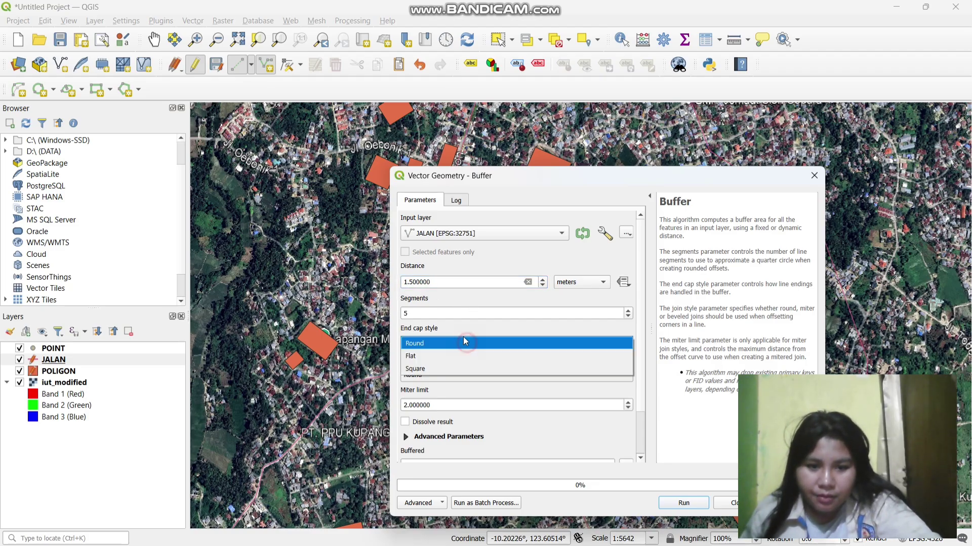
click(452, 369)
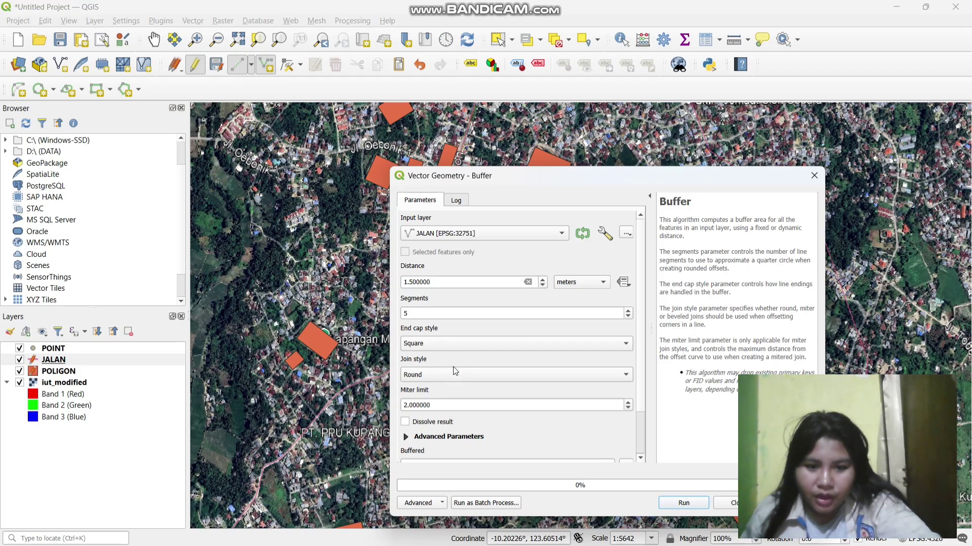
click(681, 503)
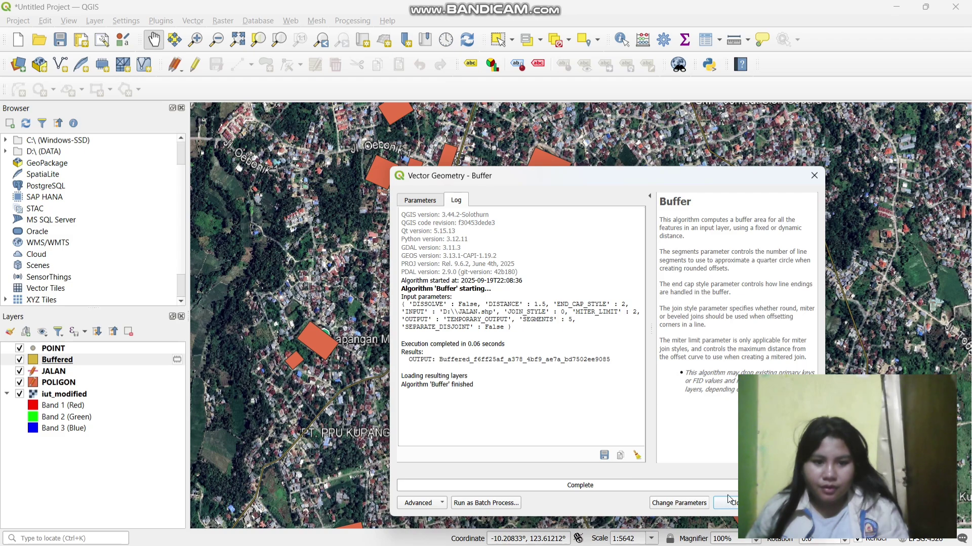
click(730, 503)
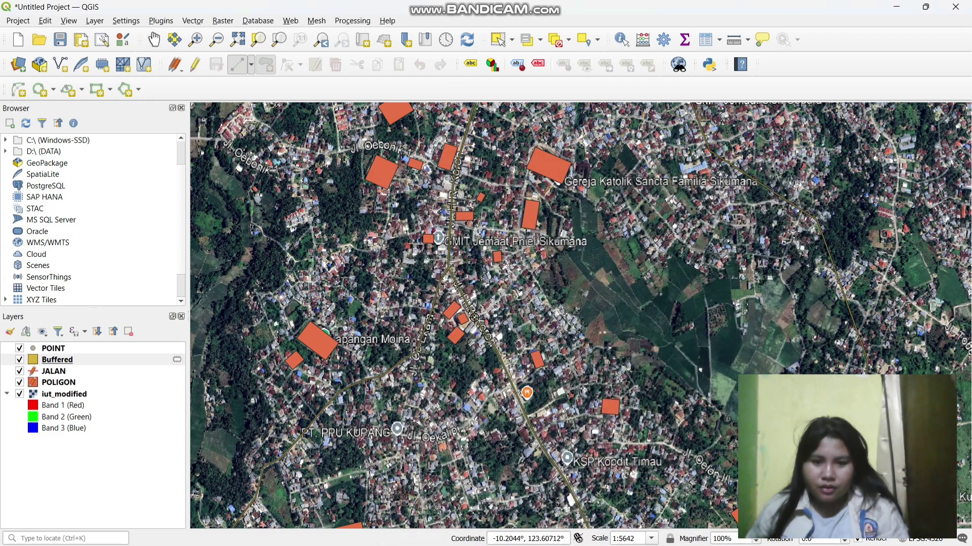
Step: Make the POINT layer active and editable, and activate the tool for adding point features
scroll(477, 308, up, 2)
drag(390, 177, 430, 299)
scroll(430, 298, up, 1)
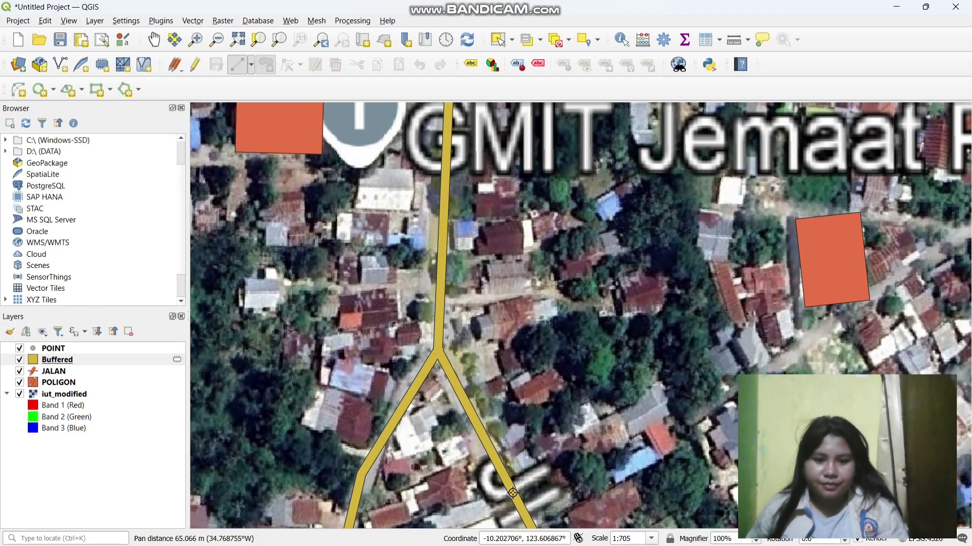
scroll(513, 494, down, 2)
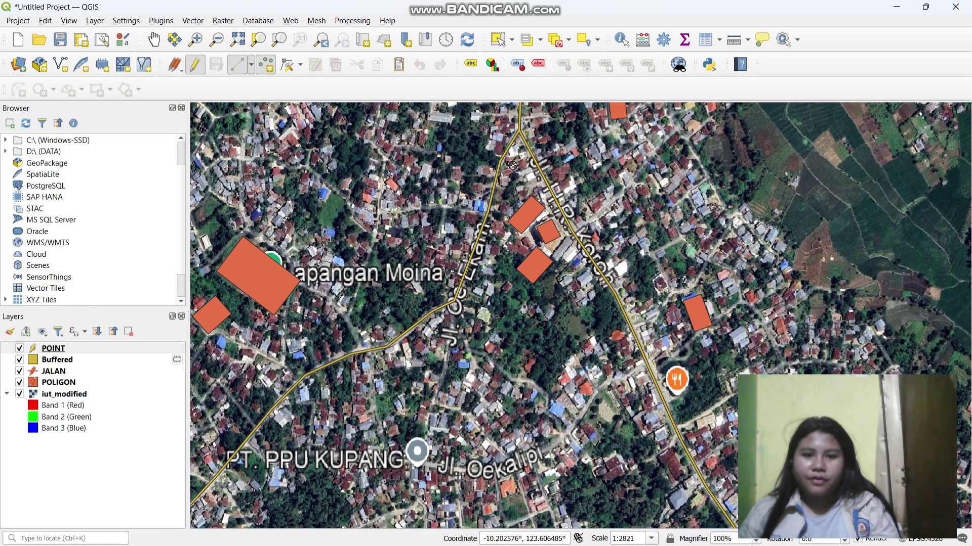
click(64, 353)
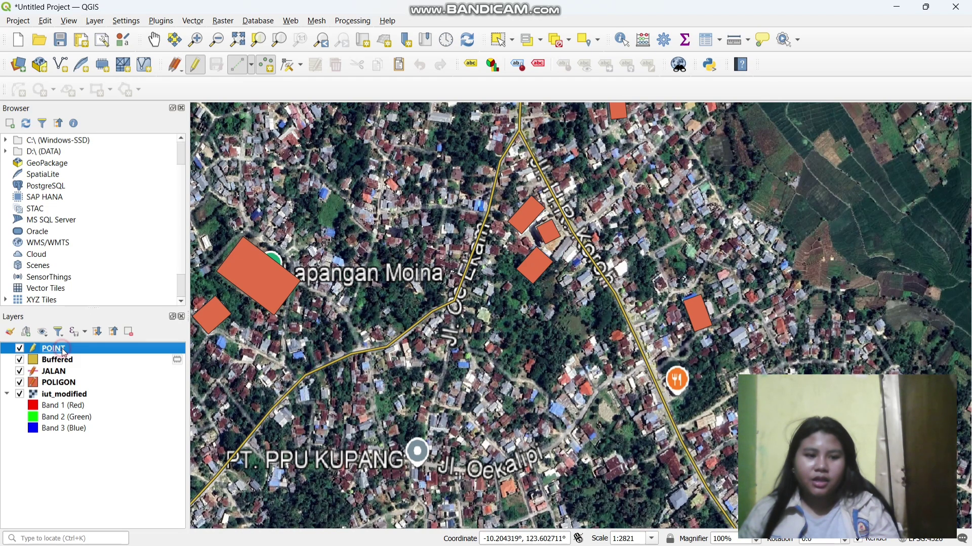
click(198, 67)
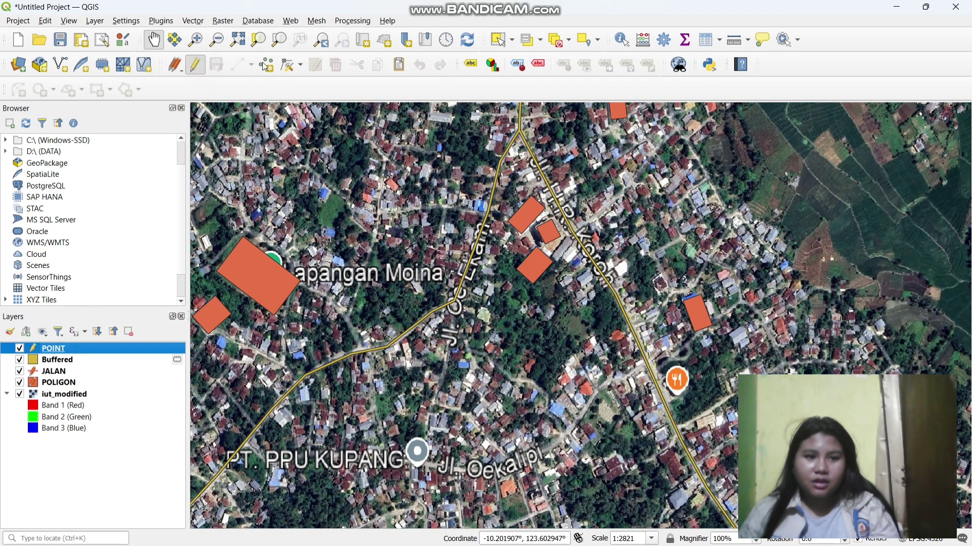
click(273, 65)
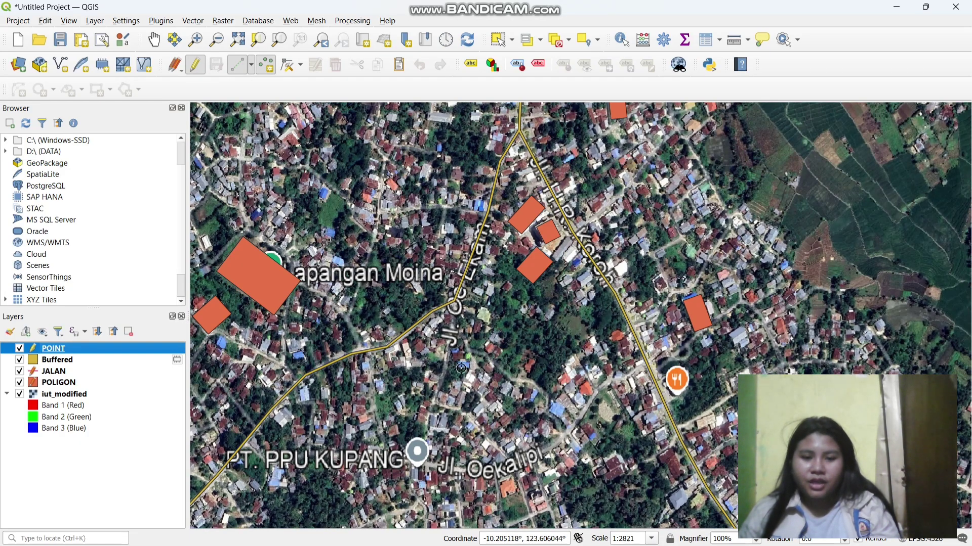
Step: Add a point on the red-roofed building beside the start of the Jl. Oe Ekam label and accept it with an empty id
scroll(438, 328, up, 1)
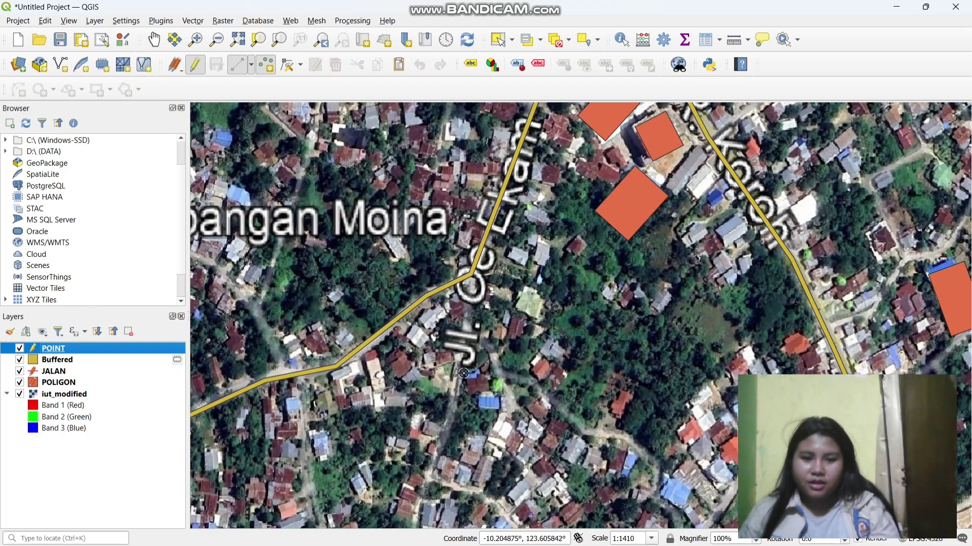
drag(466, 373, 475, 358)
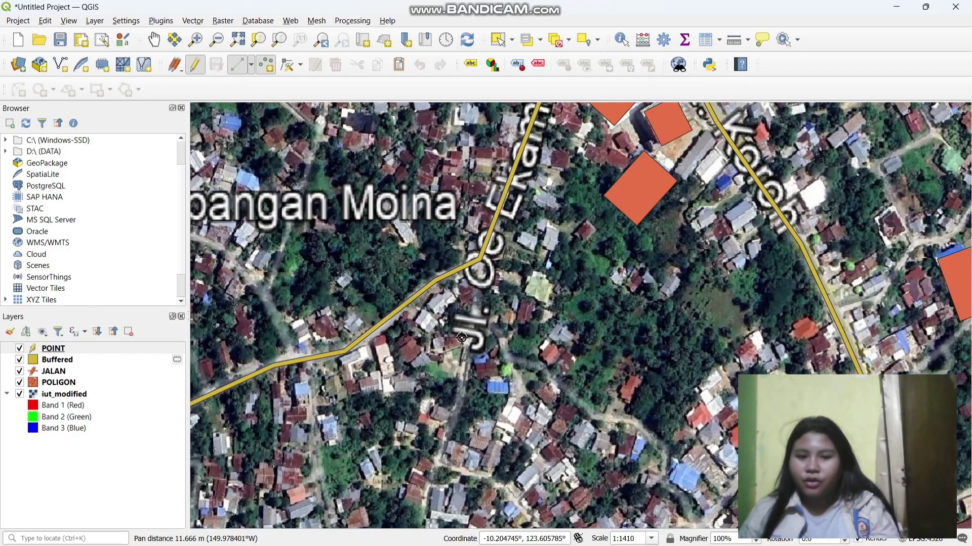
scroll(464, 323, up, 1)
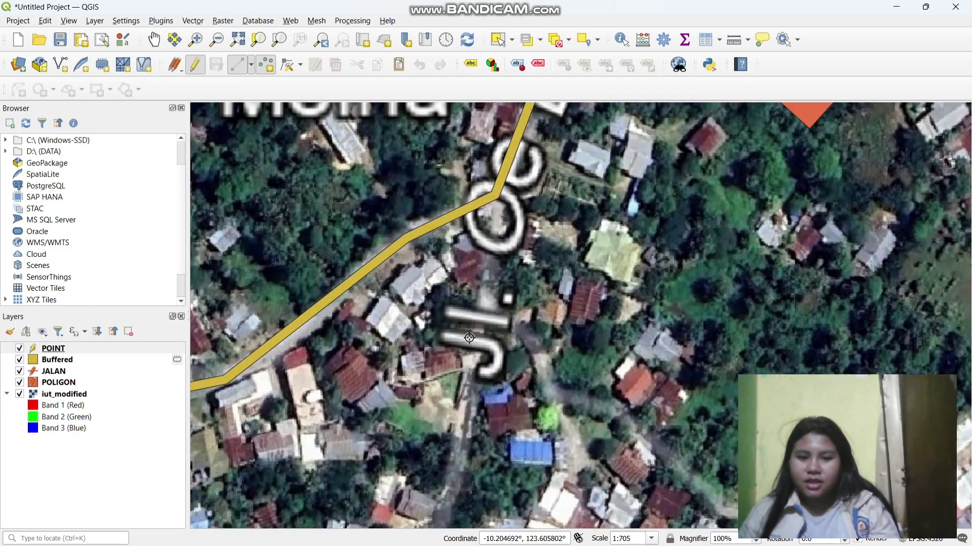
scroll(457, 365, up, 1)
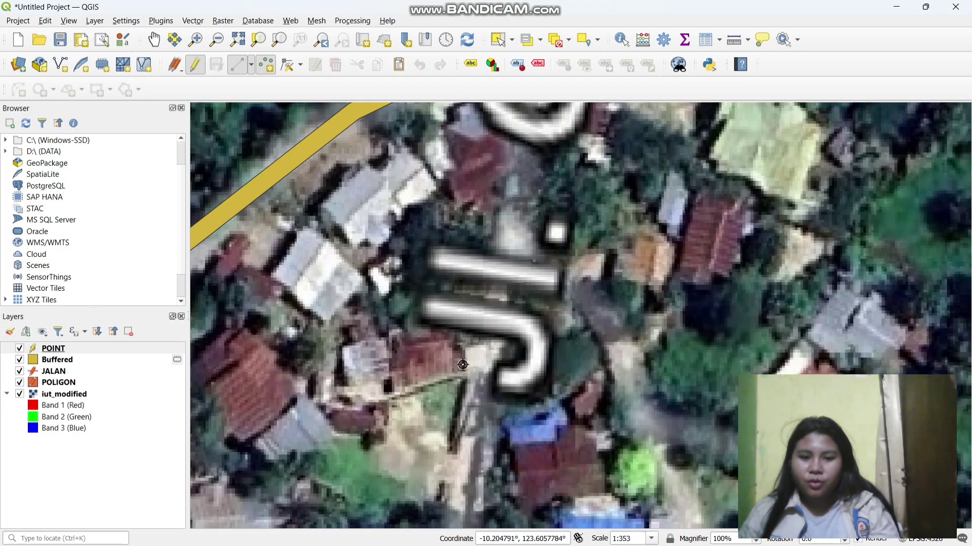
click(458, 352)
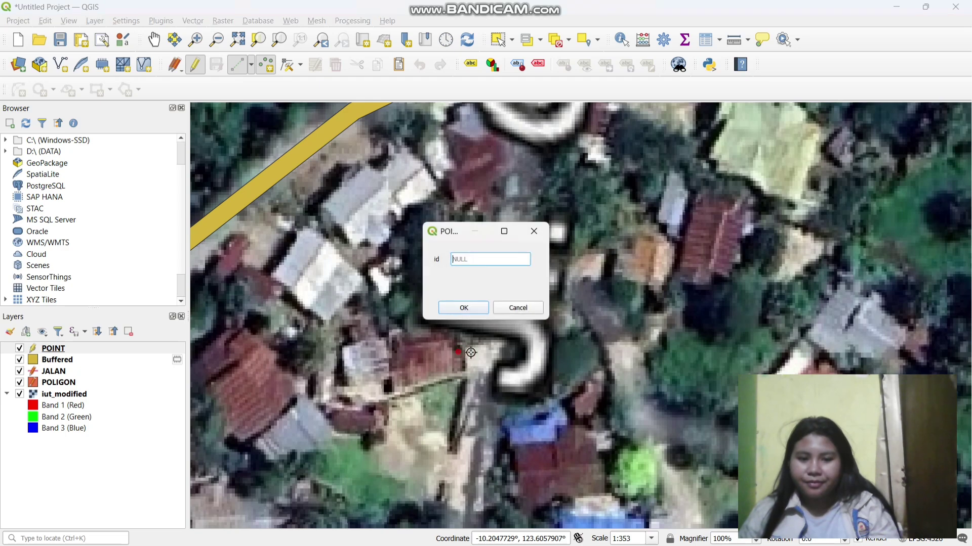
click(472, 308)
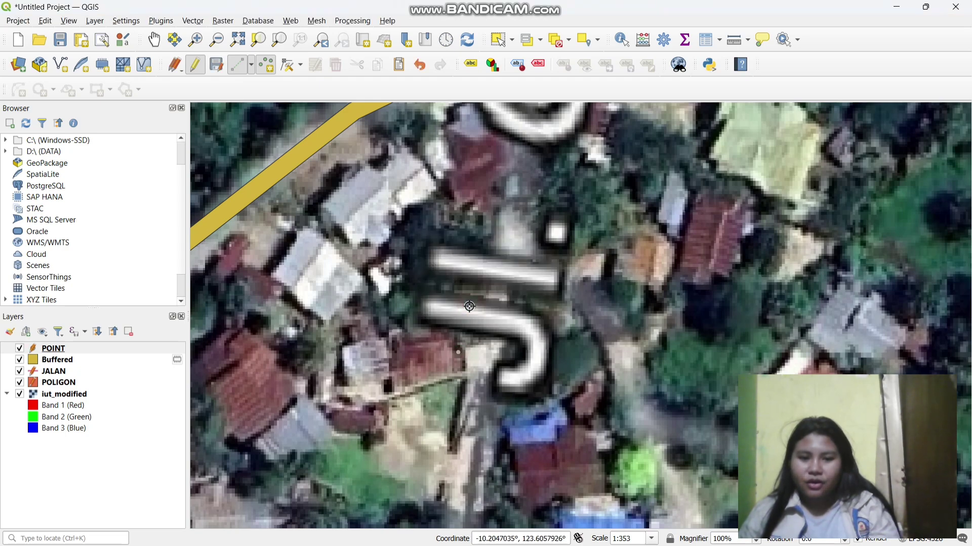
scroll(387, 294, down, 3)
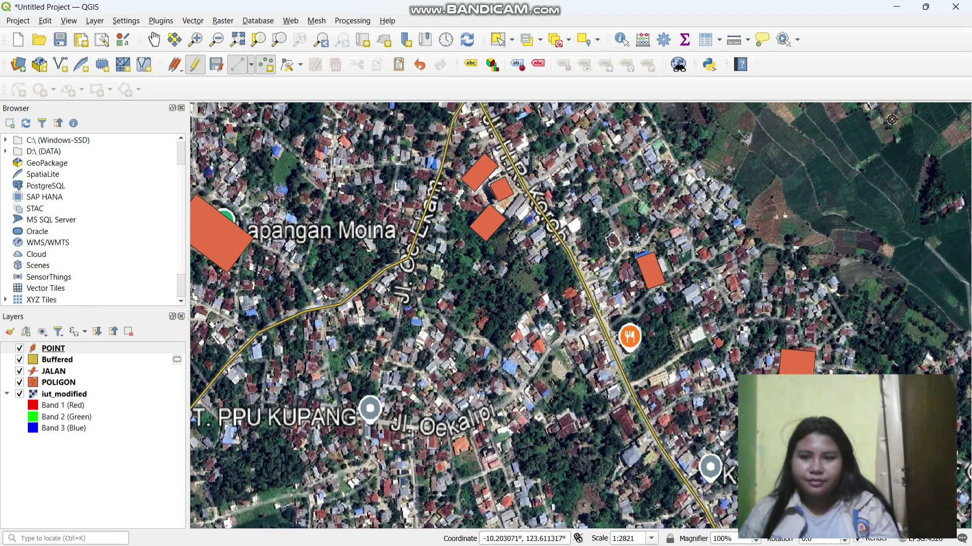
click(899, 8)
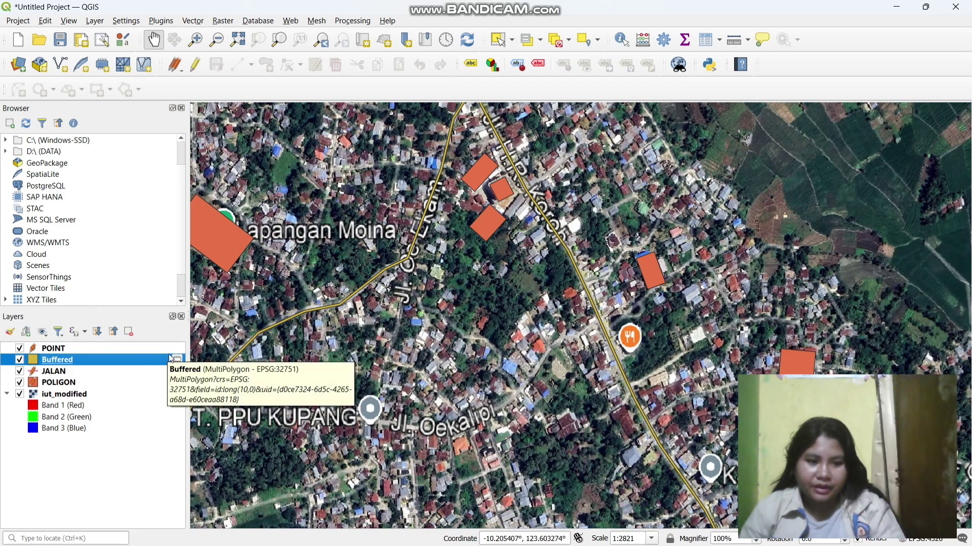
Step: Start saving the temporary Buffered layer as a GeoPackage and choose the DATA (D:) drive as destination
click(177, 360)
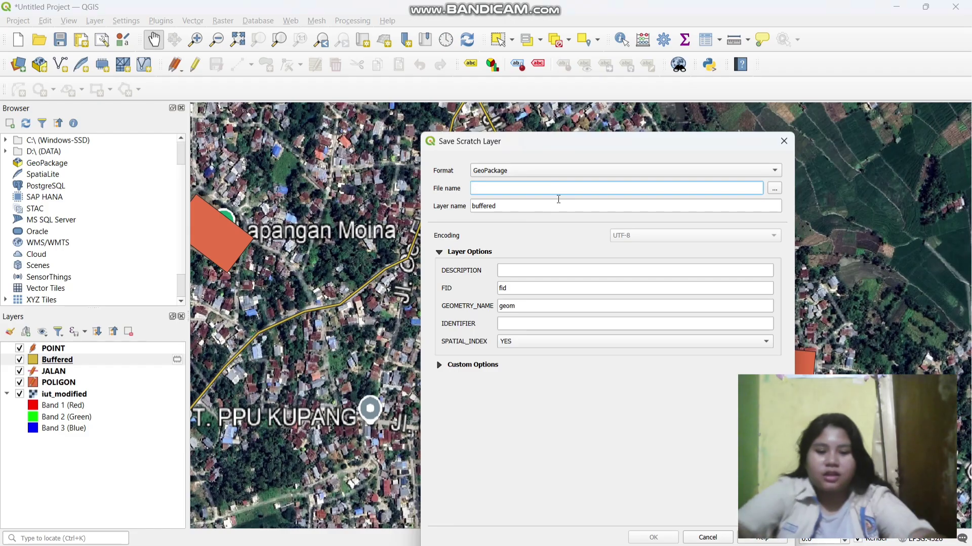
text(JALAN SIKUMANA)
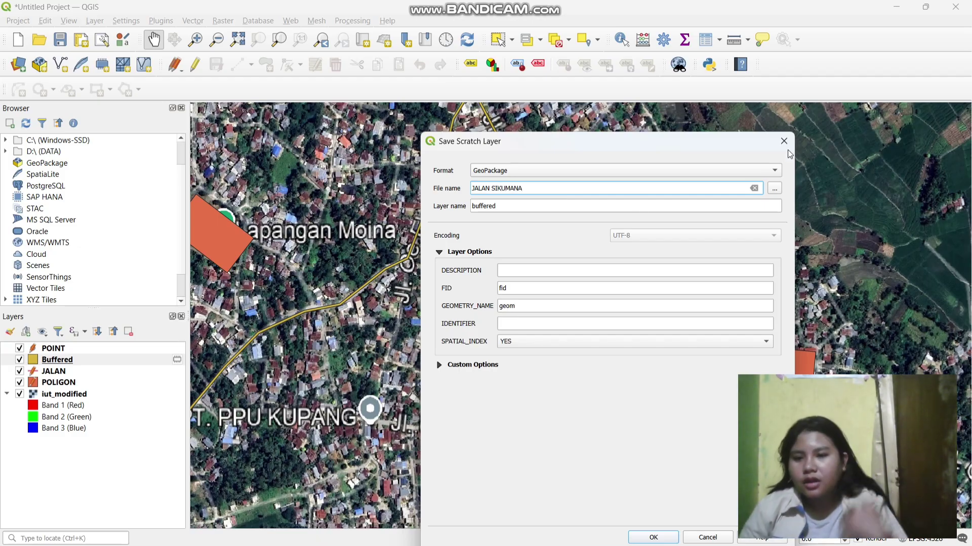
click(775, 189)
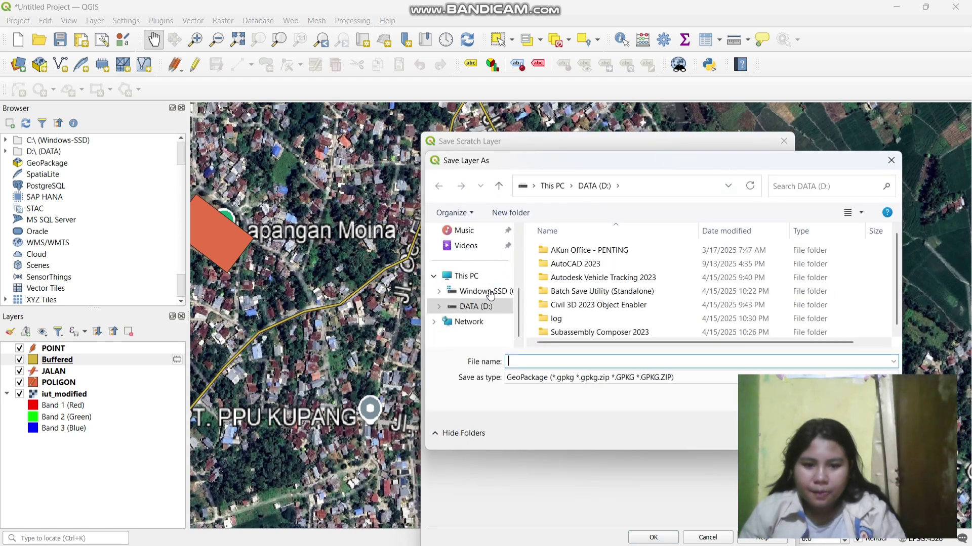
click(486, 306)
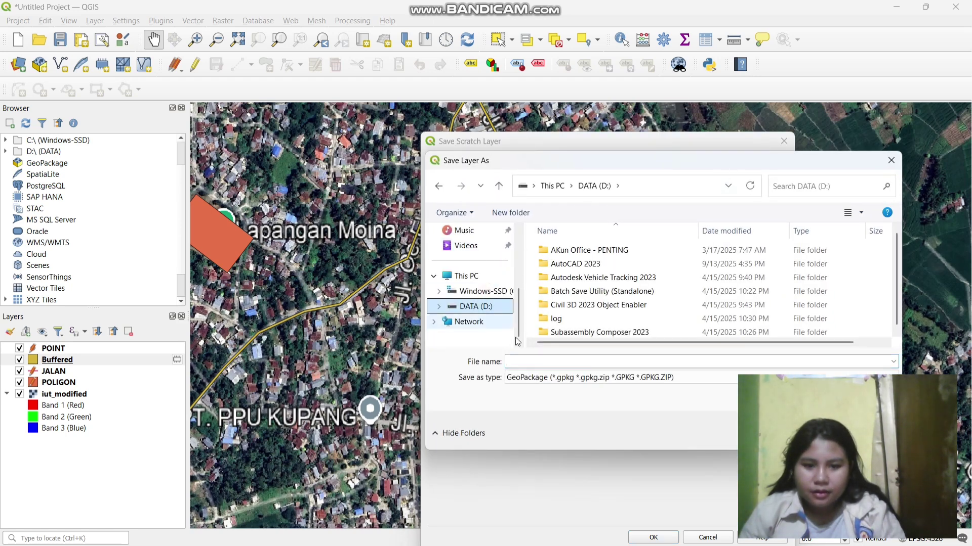
Step: Name the GeoPackage file JALAN SIKUMANA and save the buffered layer permanently
click(560, 361)
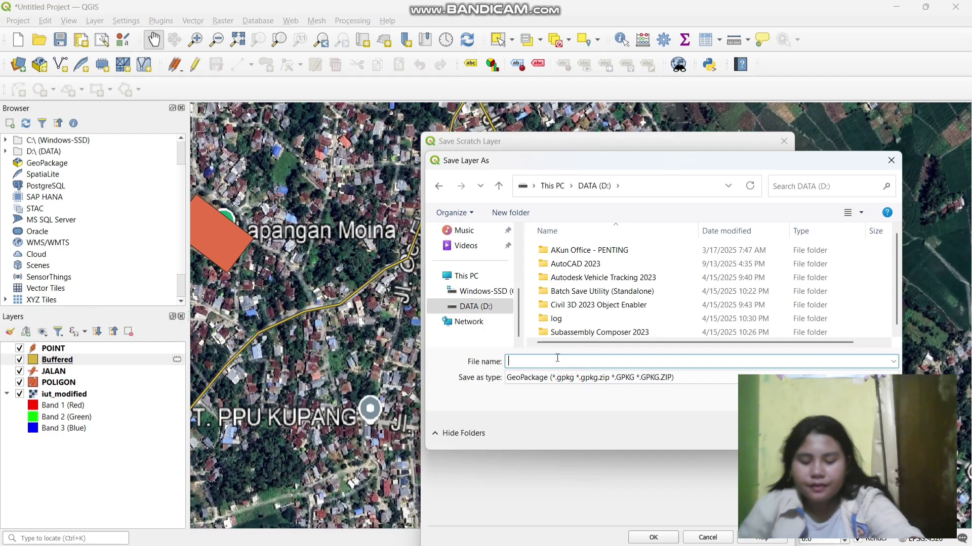
text(JALAM)
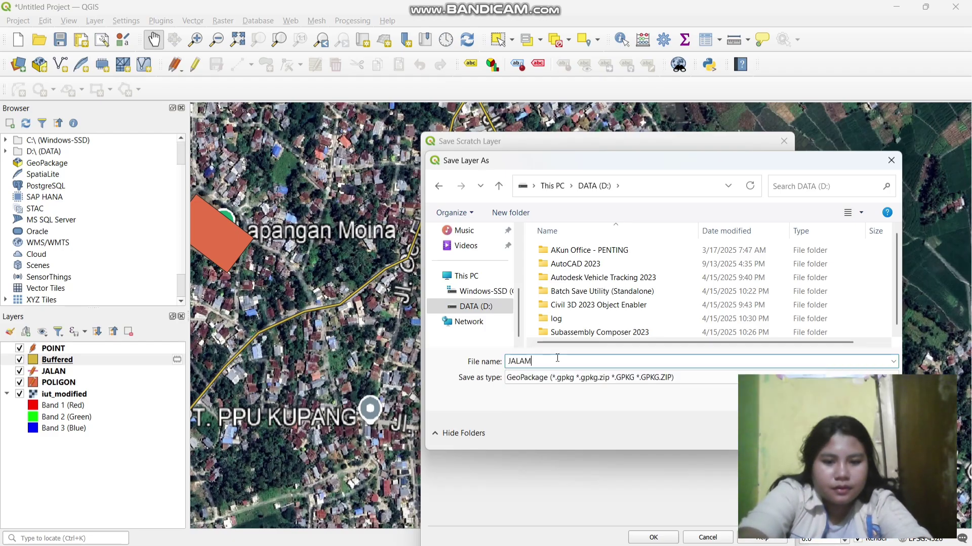
key(BackSpace)
text(N)
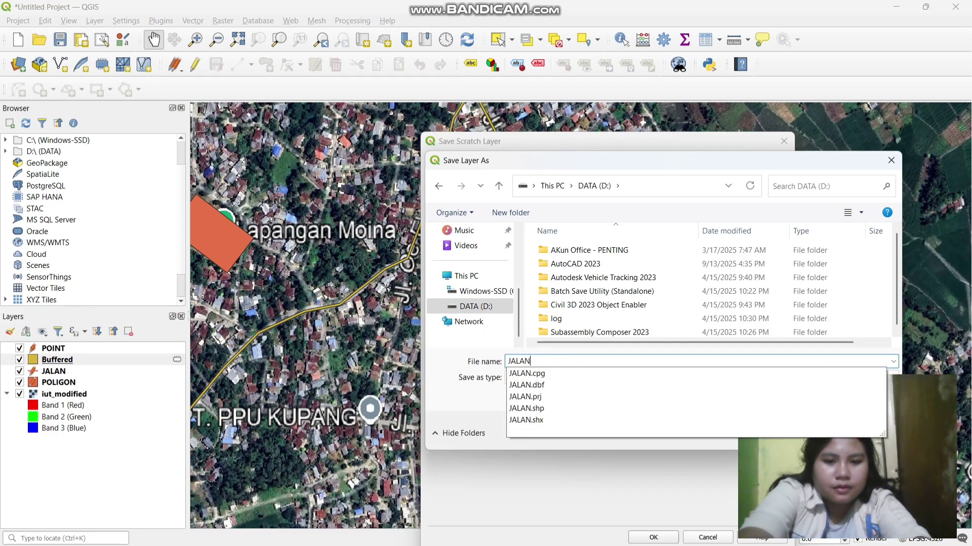
text( SIKU)
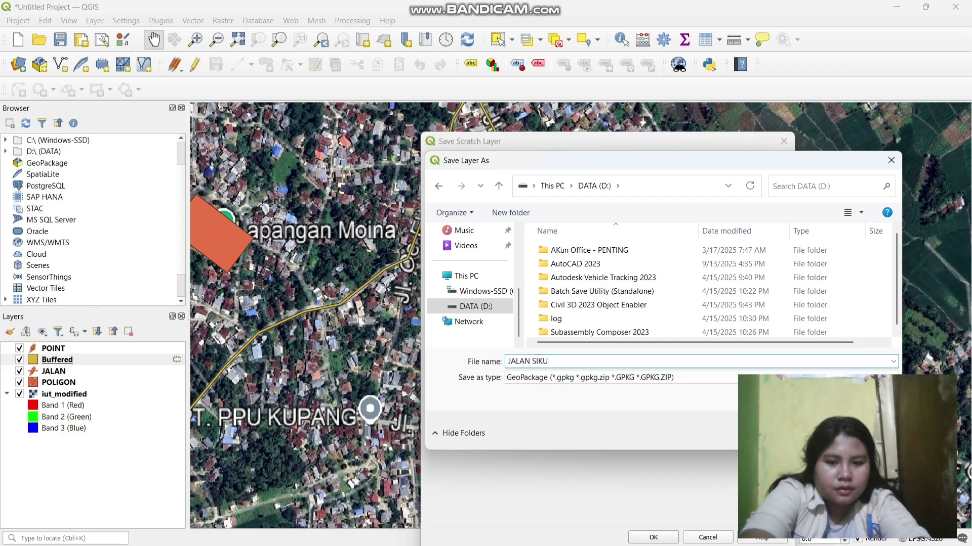
text(MANA)
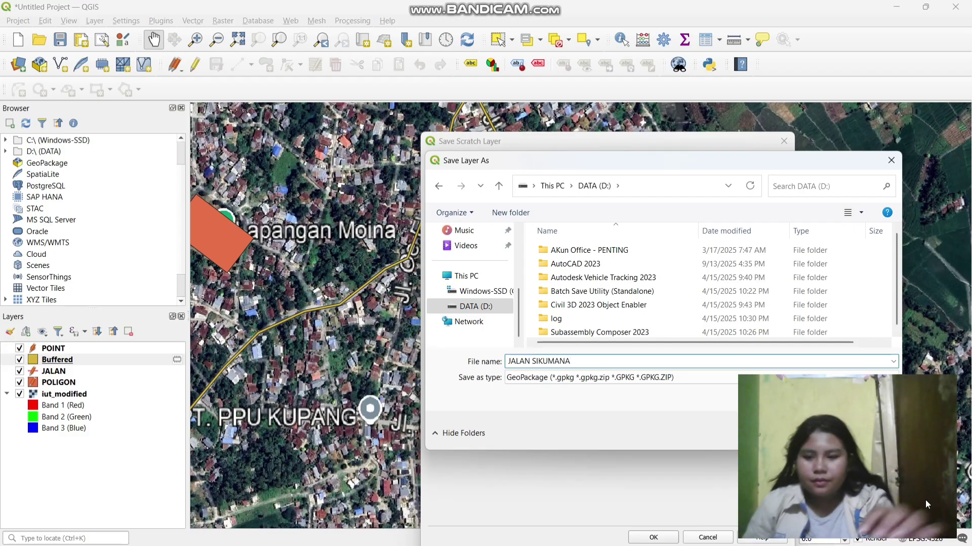
drag(888, 450, 903, 290)
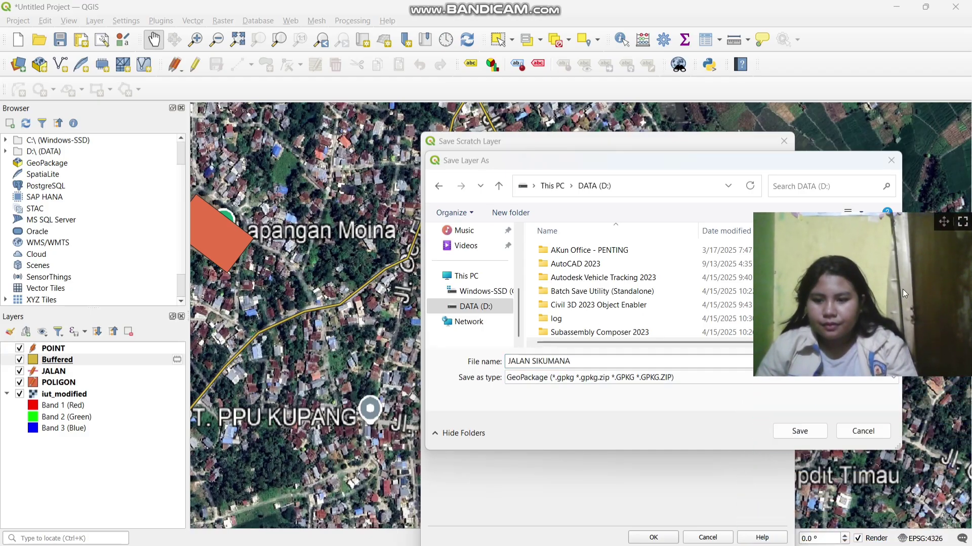
click(799, 431)
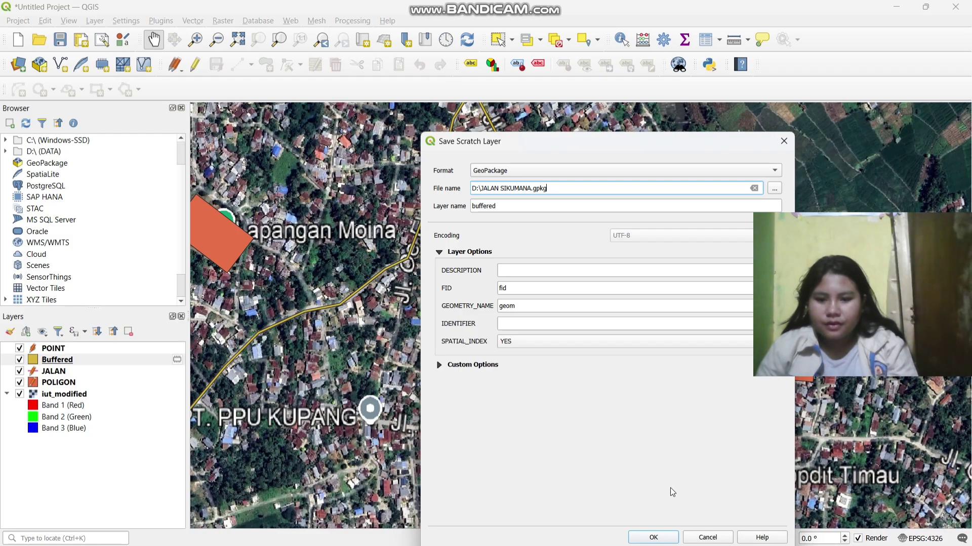
click(653, 537)
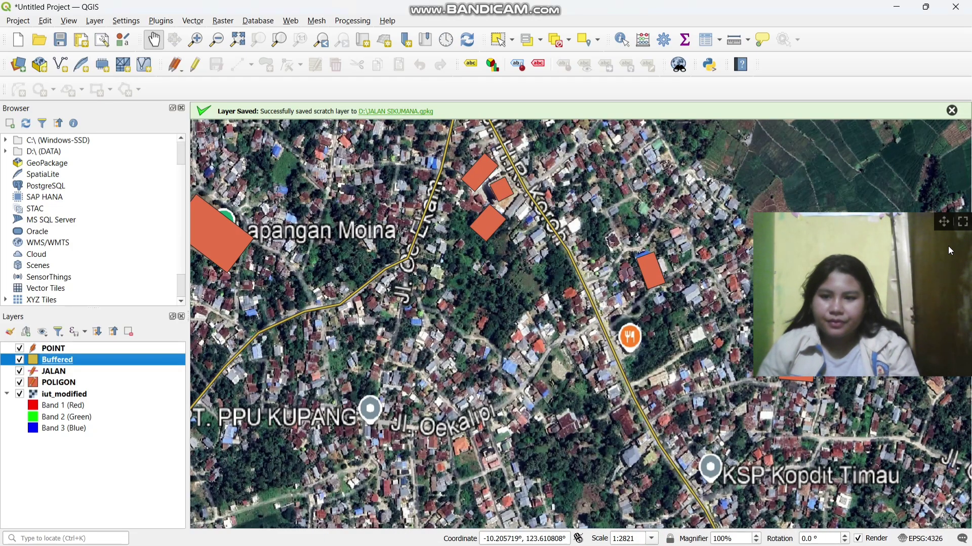
drag(944, 221, 944, 393)
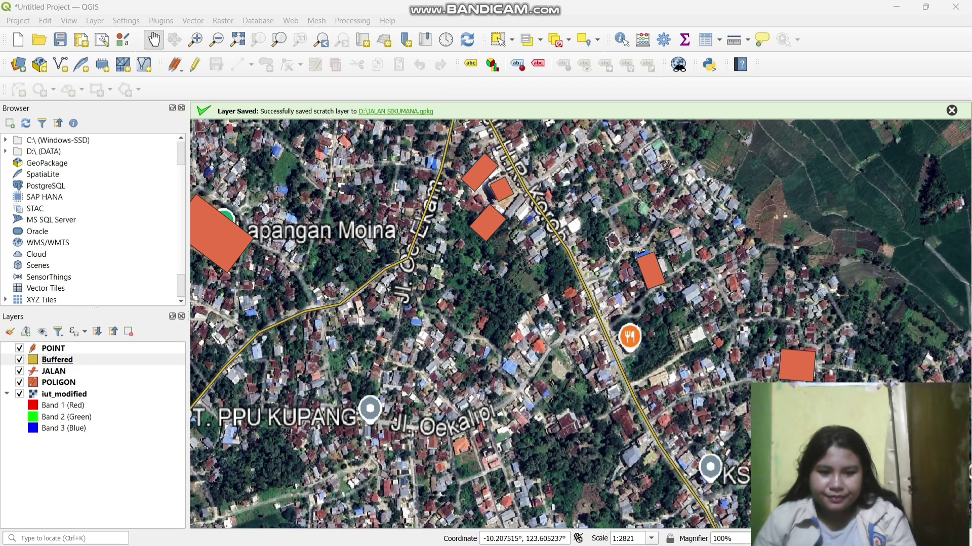
Step: Hide the original JALAN line layer and rename the Buffered layer to JALAN
click(30, 372)
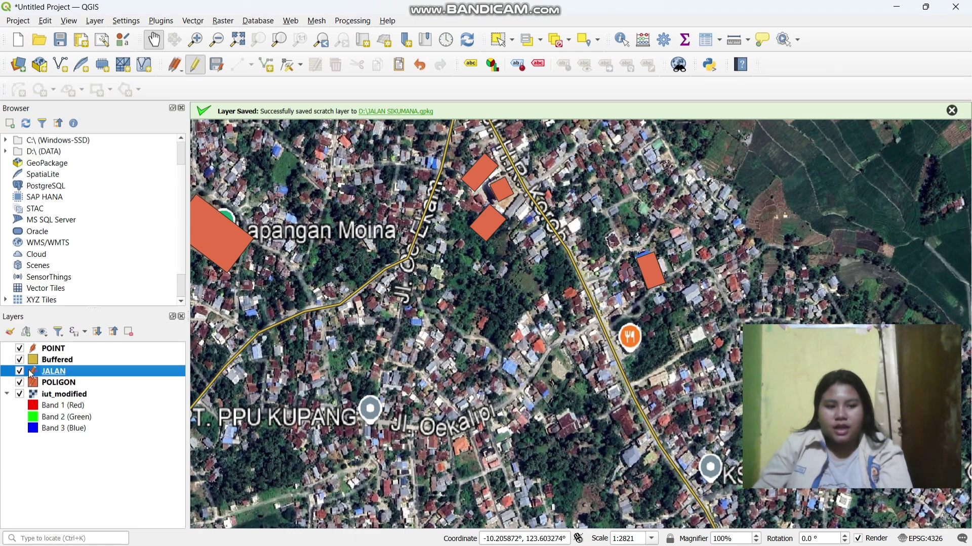
click(21, 372)
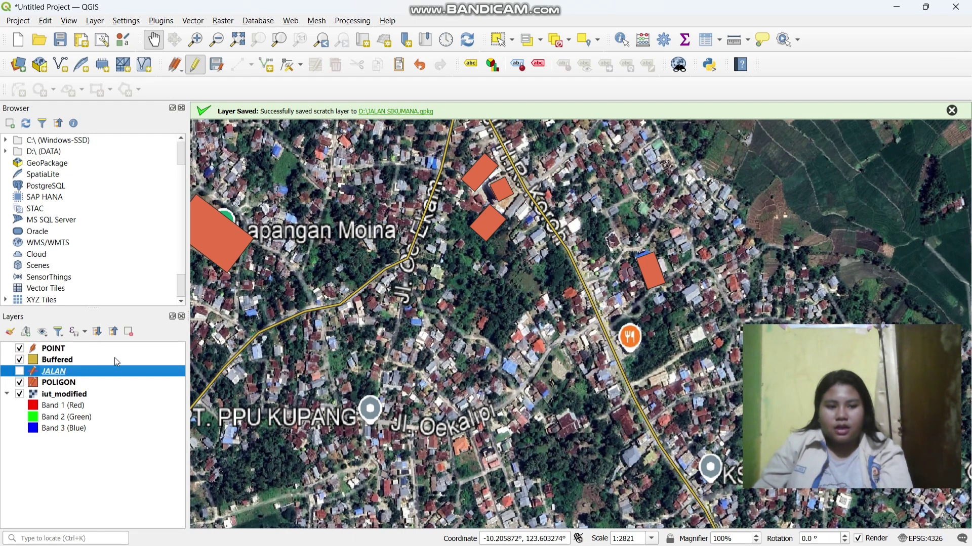
right_click(116, 359)
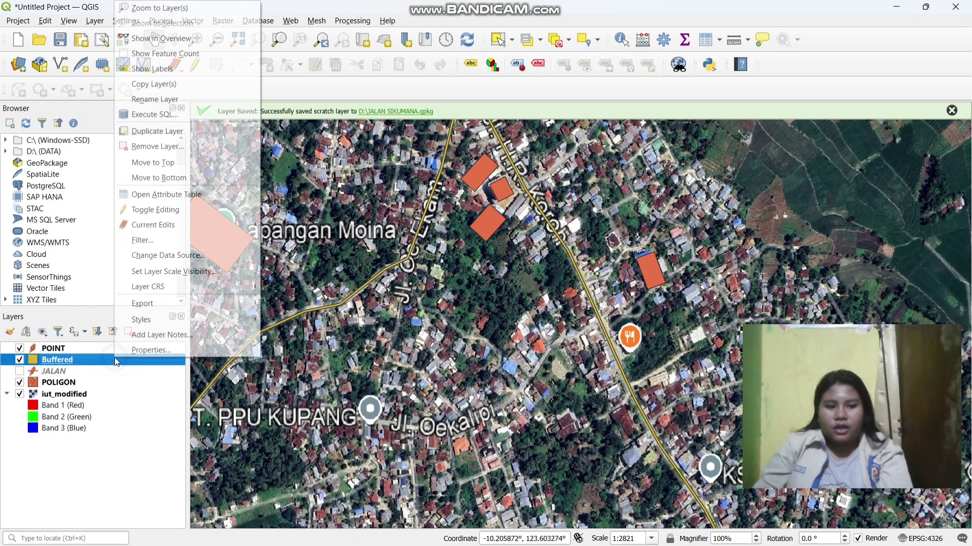
click(153, 351)
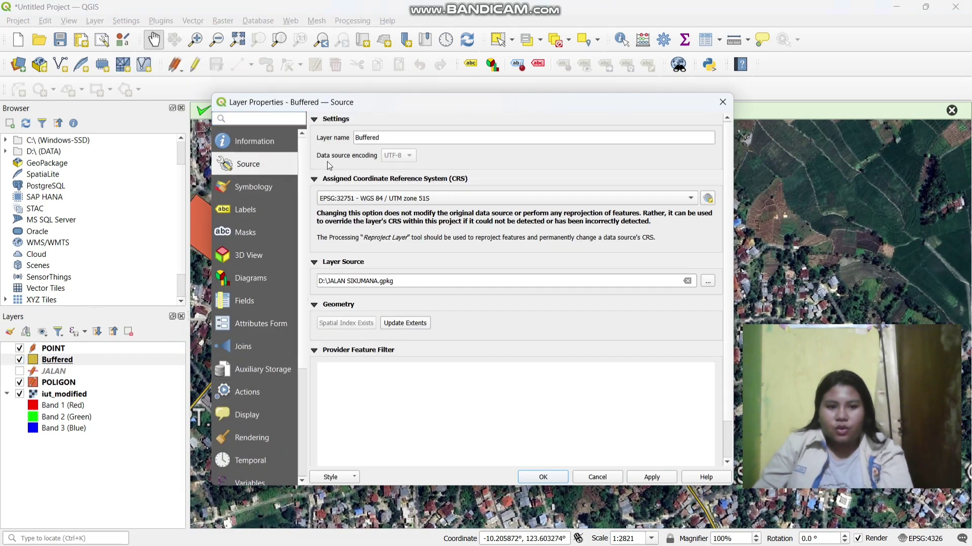
drag(383, 134, 271, 136)
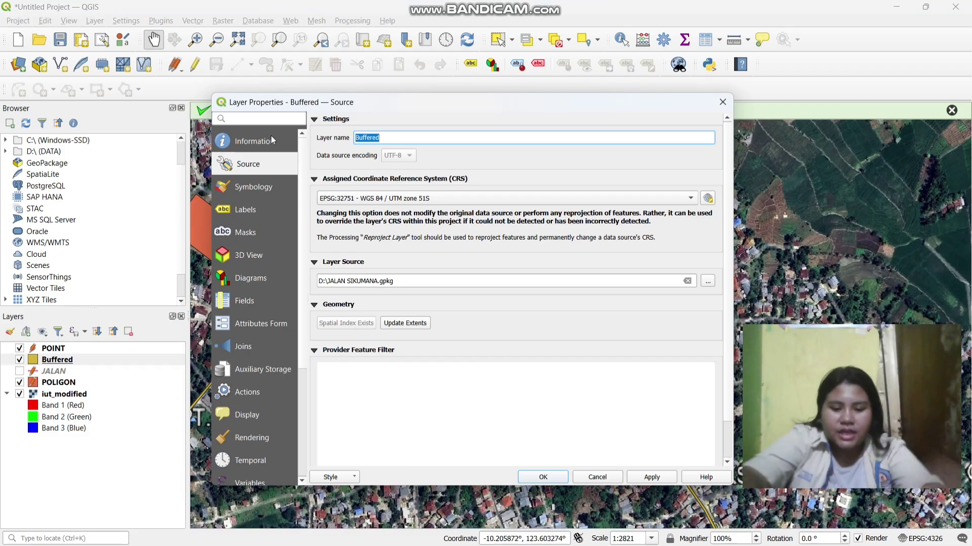
text(JALAN)
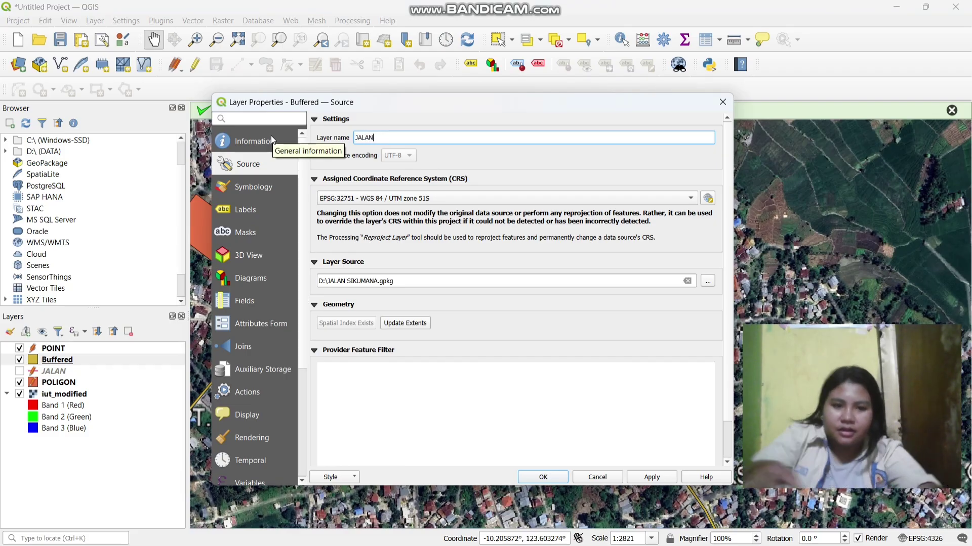
click(543, 477)
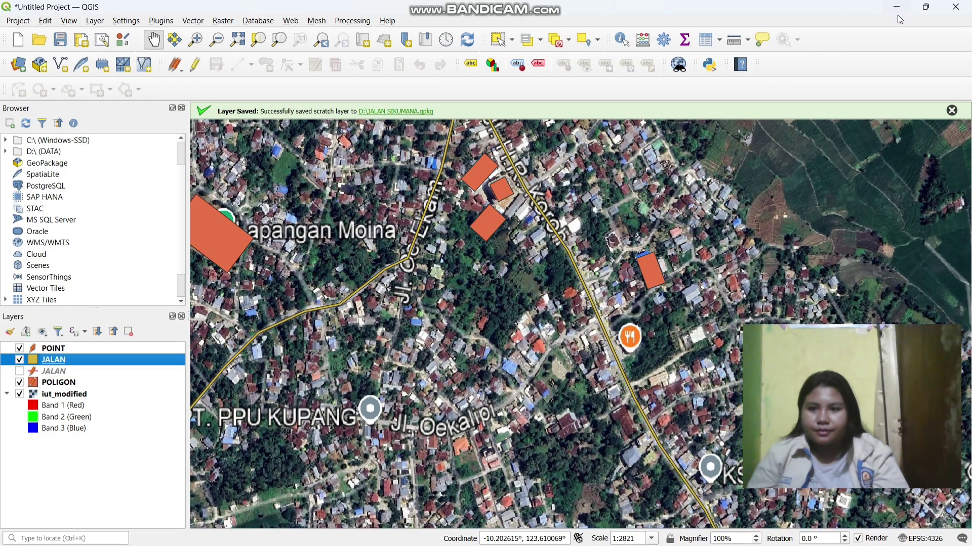
Step: Hide the iut_modified satellite layer and create an empty print layout titled SIKUMANA
scroll(558, 161, down, 2)
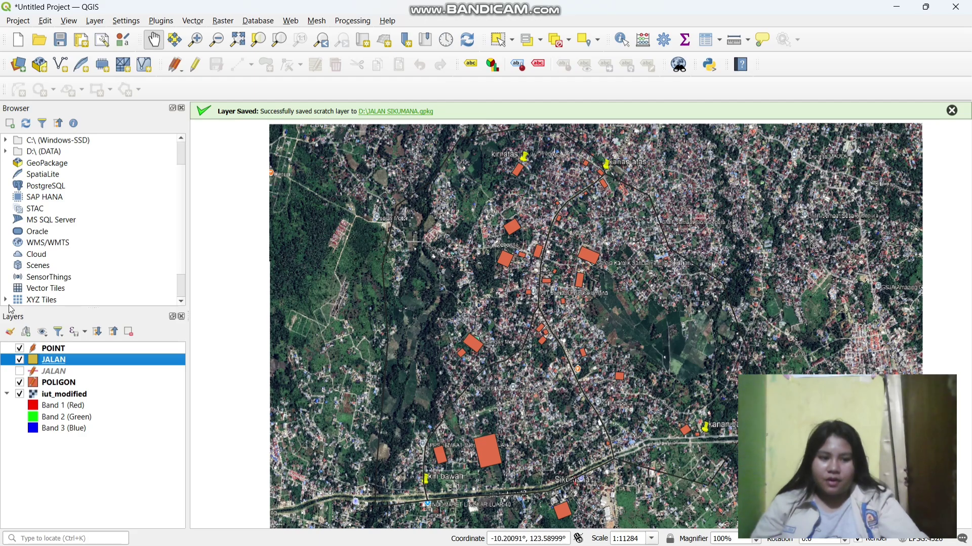
click(20, 395)
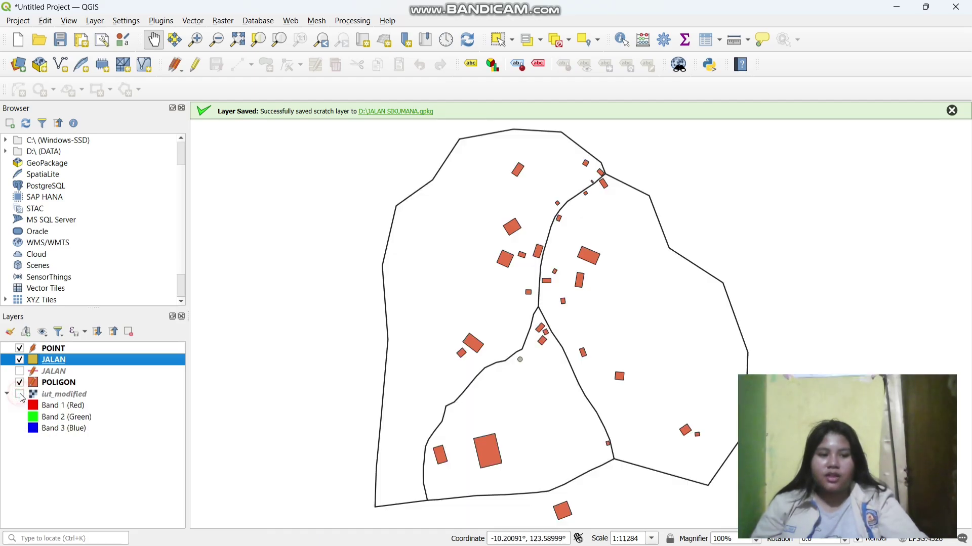
click(21, 23)
mouse_move(45, 21)
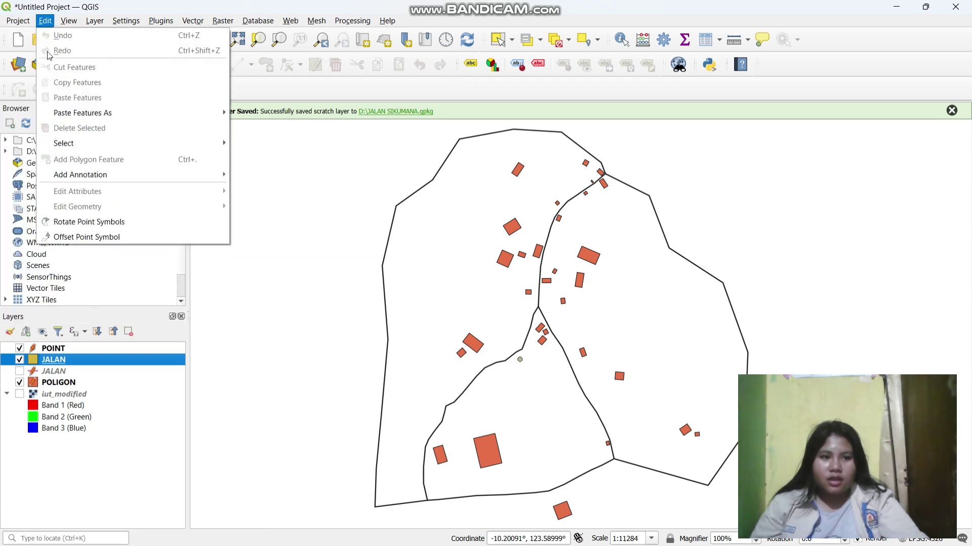
mouse_move(19, 19)
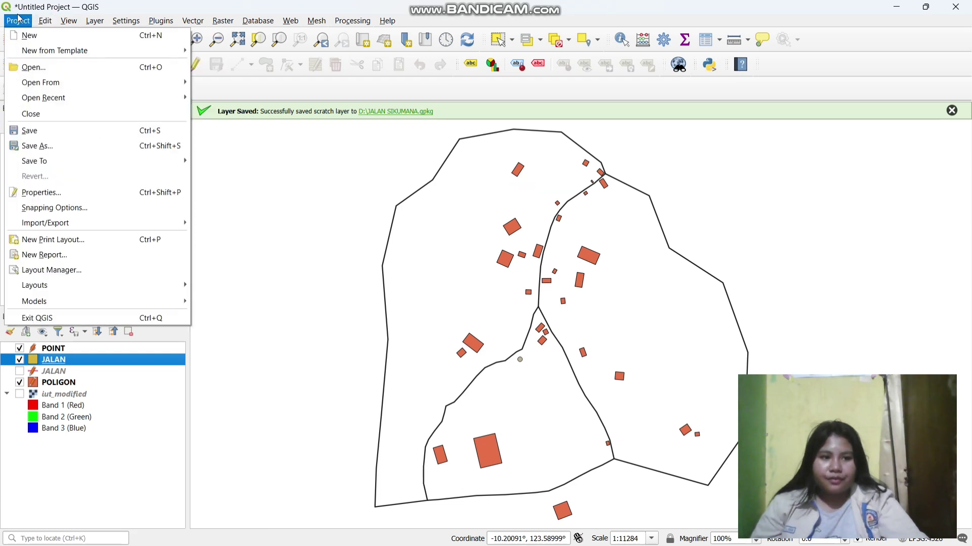
click(8, 269)
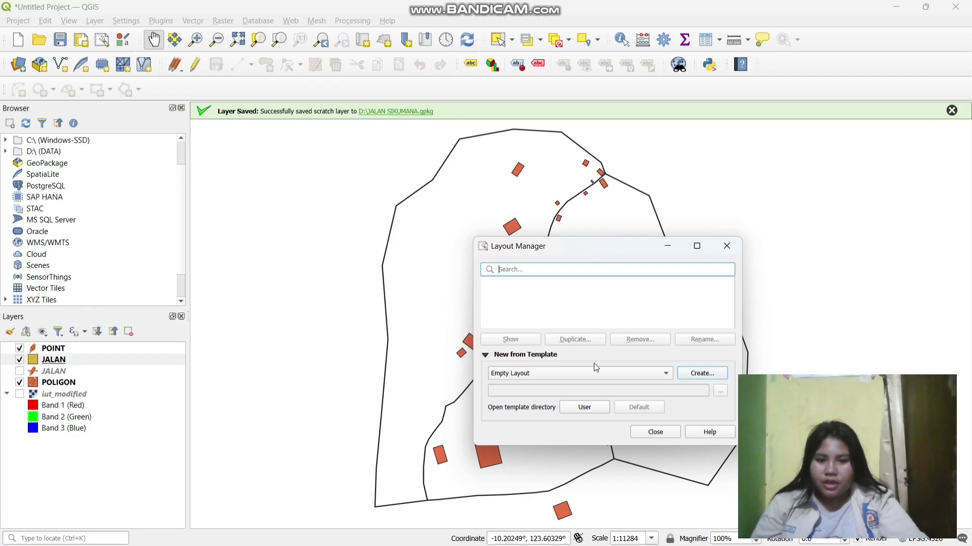
click(703, 374)
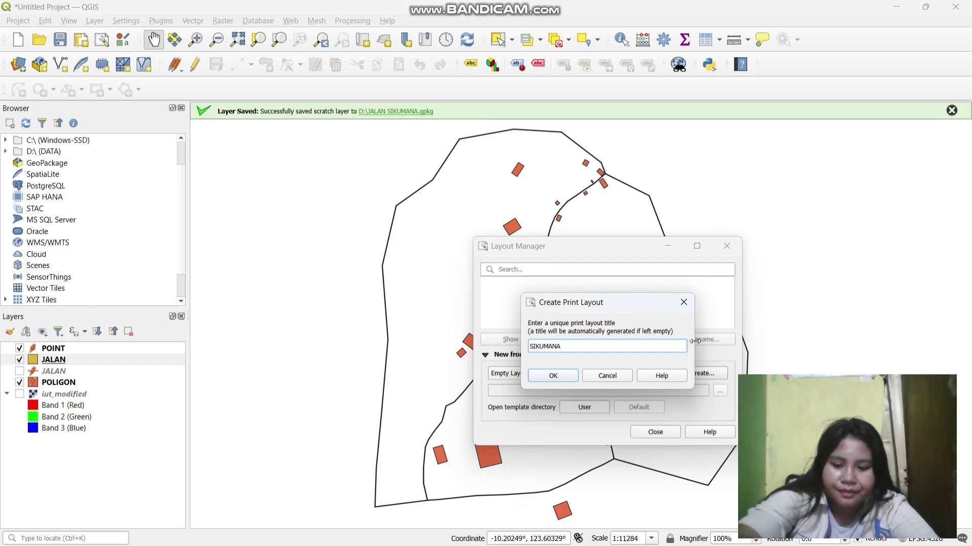
key(Return)
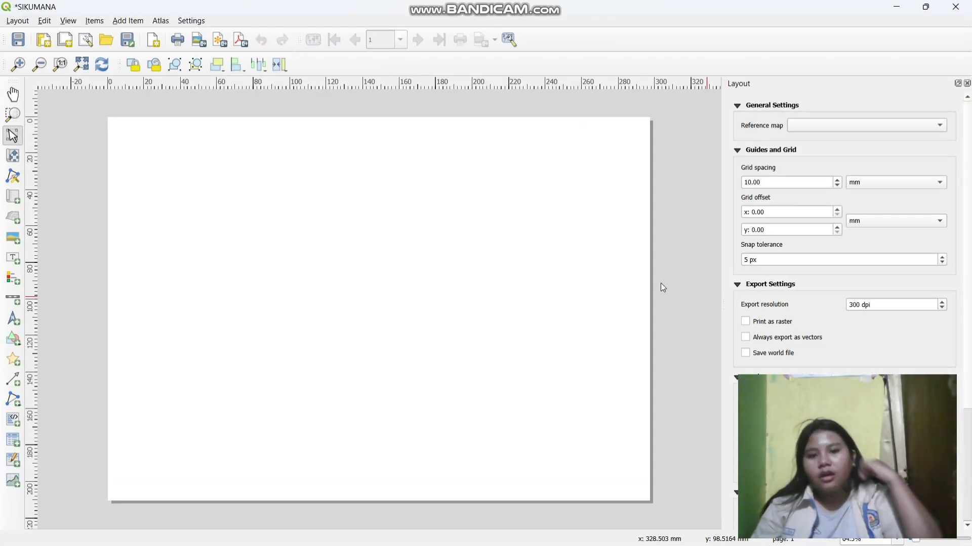
click(128, 19)
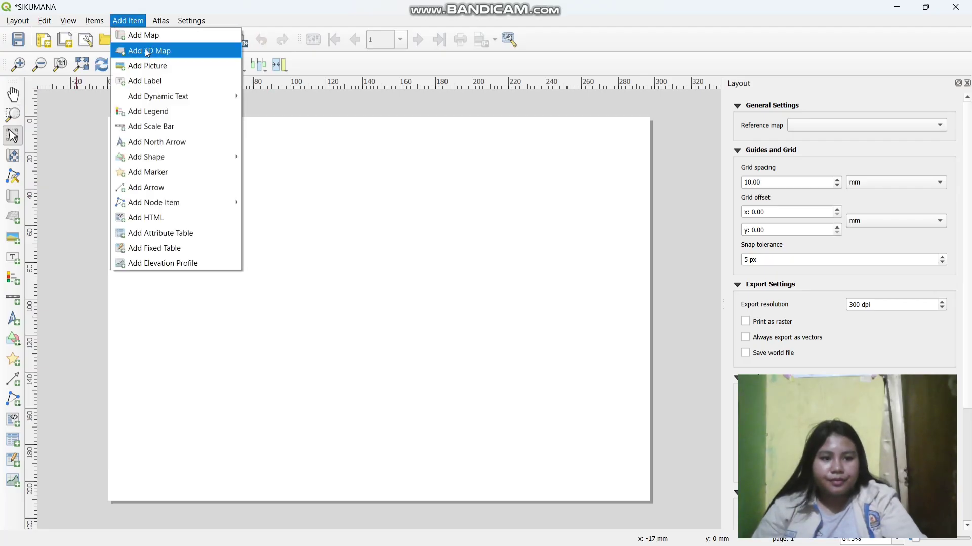
click(147, 34)
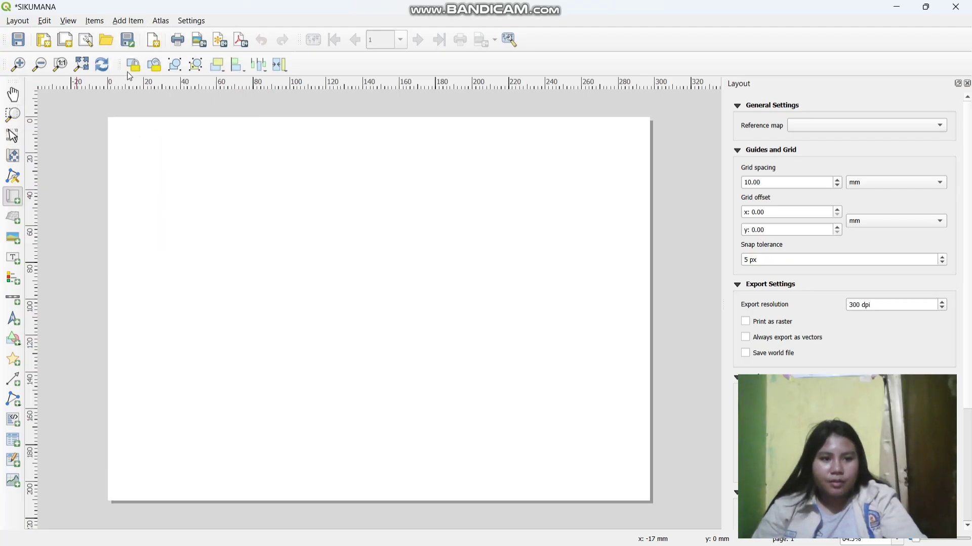
click(108, 114)
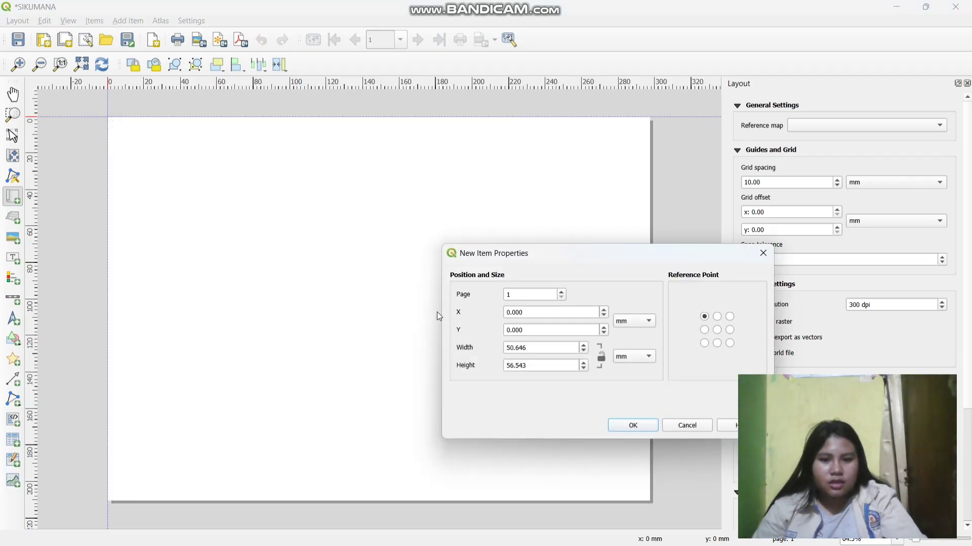
click(771, 256)
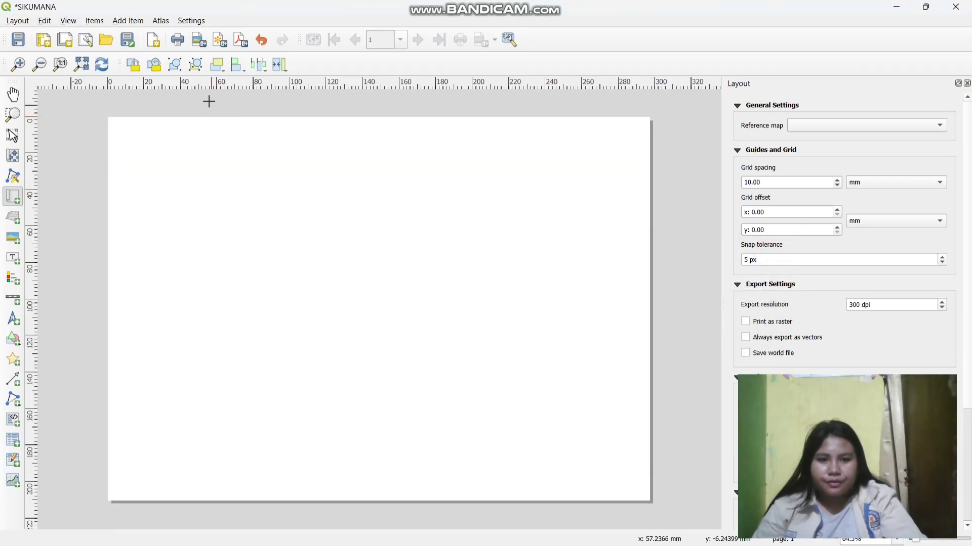
Step: Add a map item covering the full page height from its top-left corner, then narrow it to about 278 mm wide
click(142, 20)
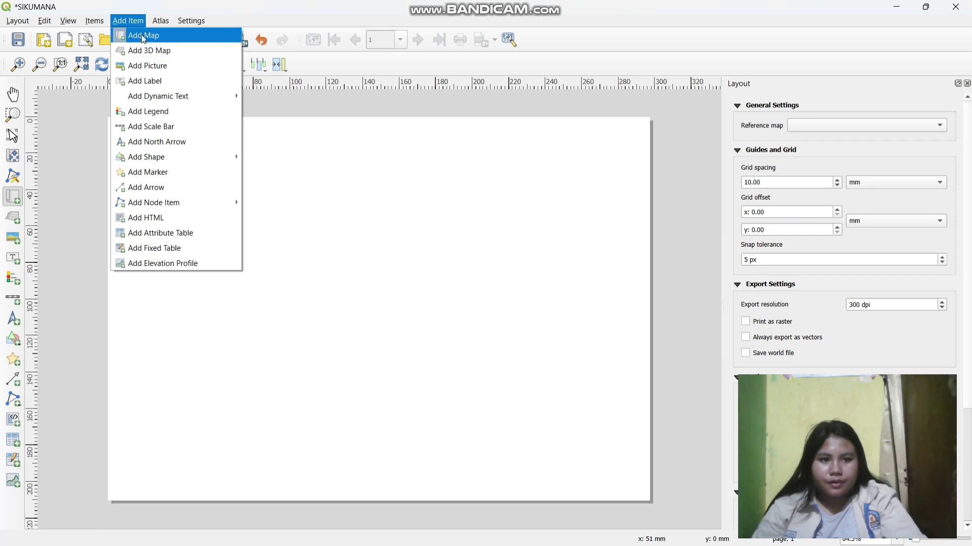
click(142, 35)
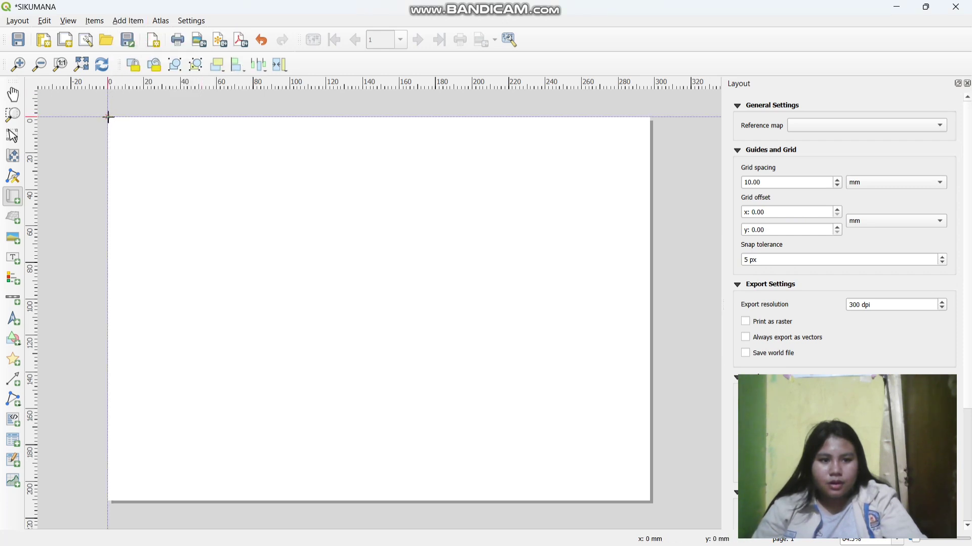
drag(109, 117, 651, 501)
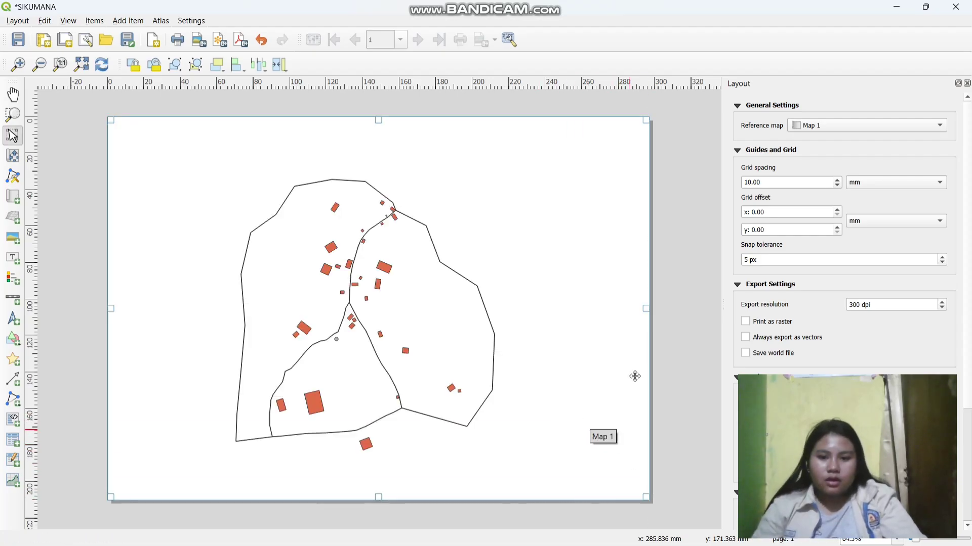
drag(646, 317, 522, 320)
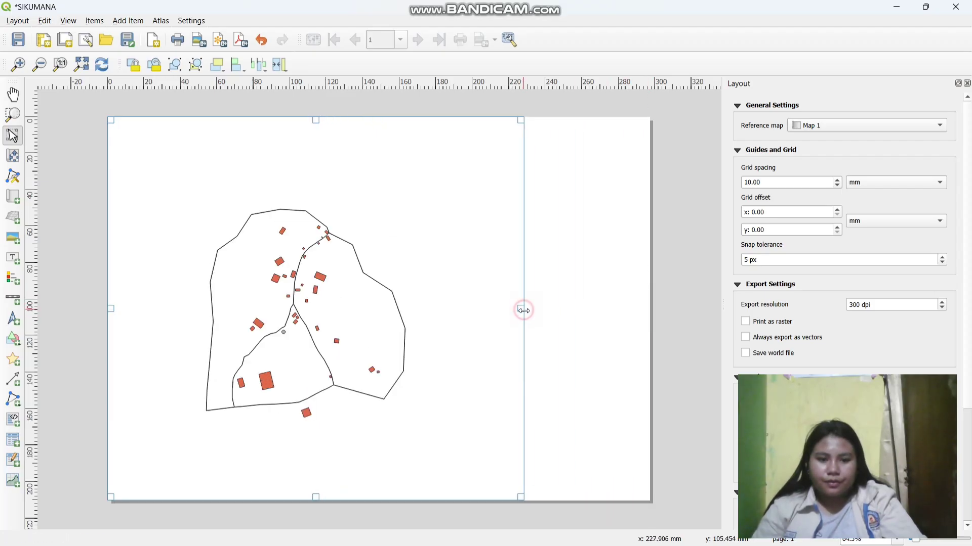
drag(524, 310, 613, 336)
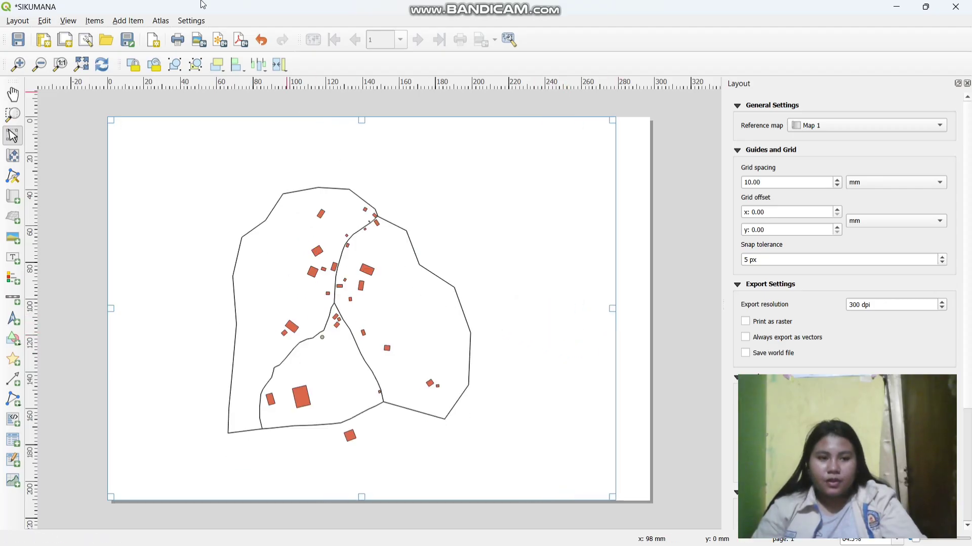
Step: Add a legend in the empty lower-right area of the page, beside the mapped features
click(131, 23)
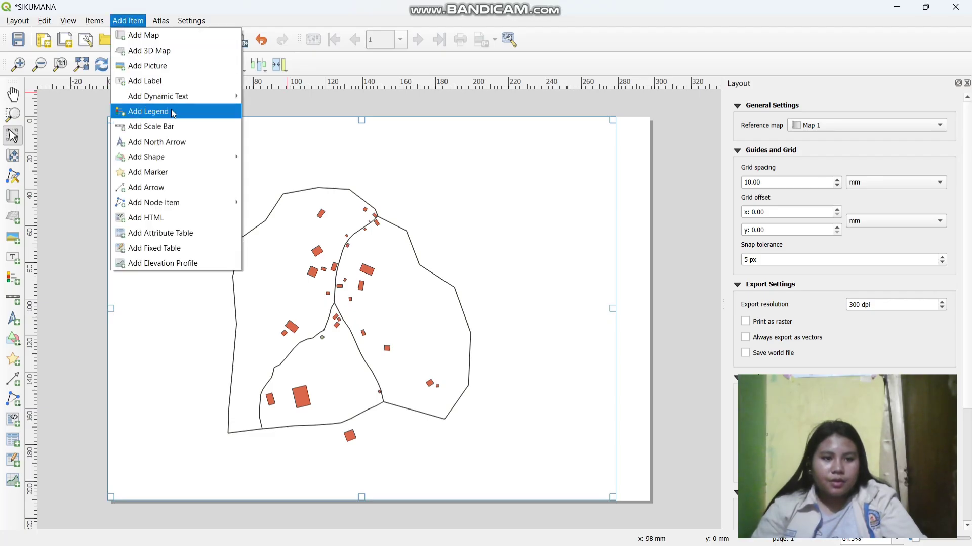
click(173, 111)
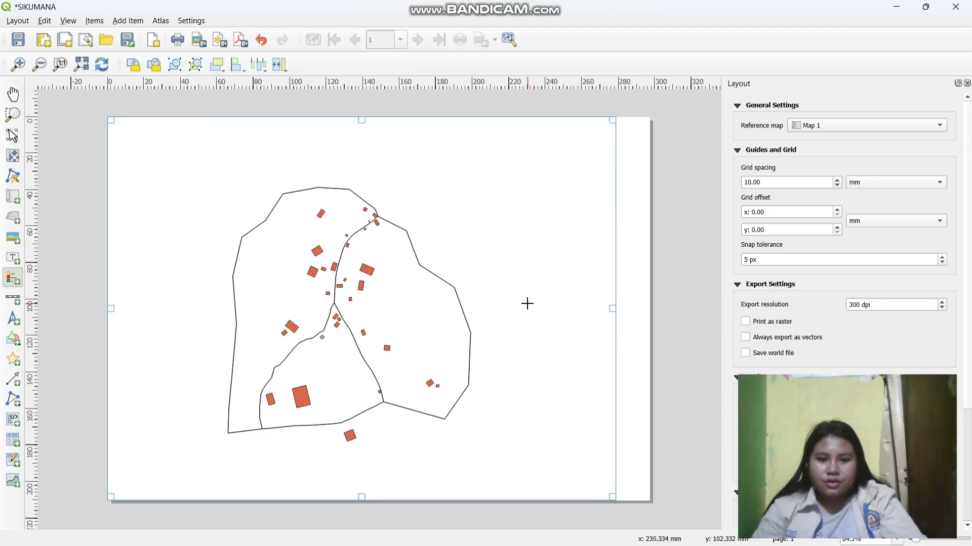
drag(530, 310, 608, 469)
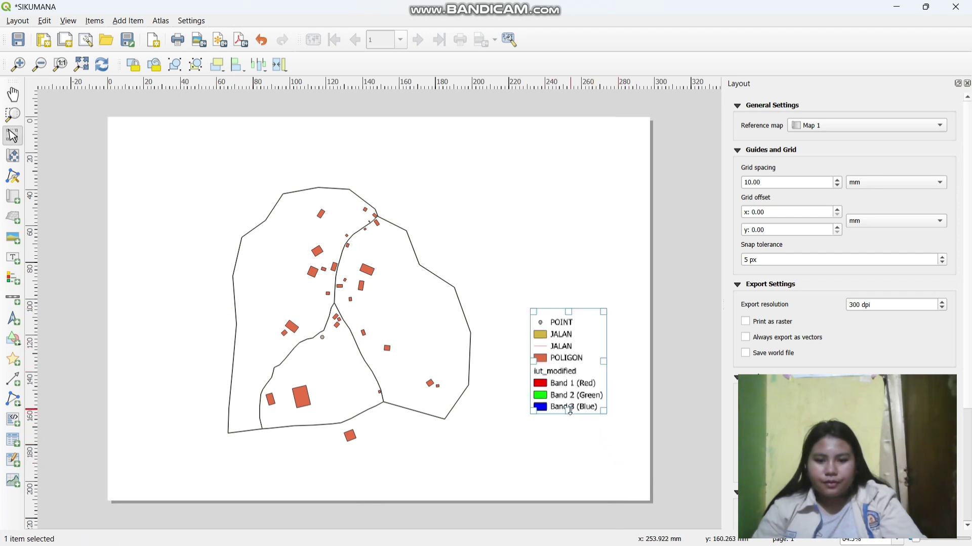
Step: Enlarge the legend's frame and reposition the legend in the lower-right part of the page
drag(570, 411, 570, 435)
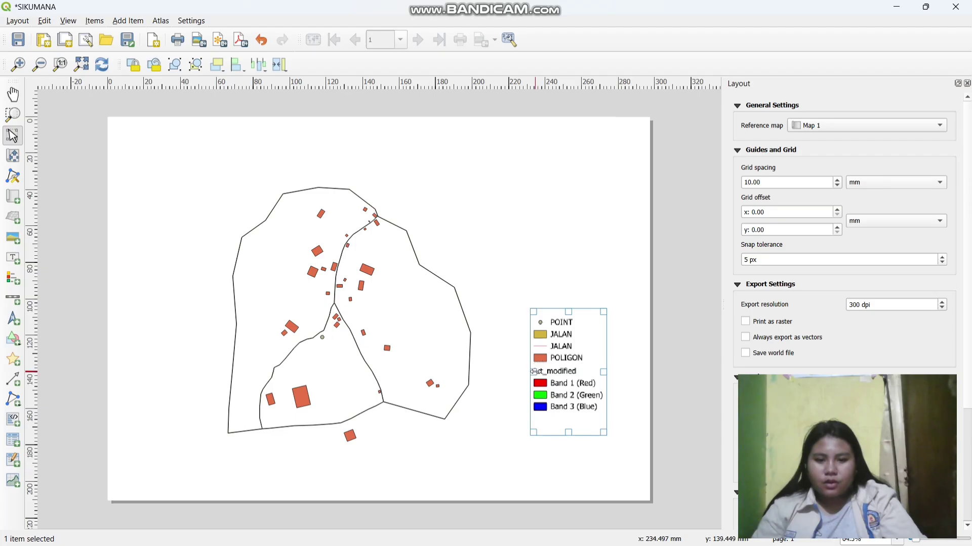
drag(534, 372, 515, 372)
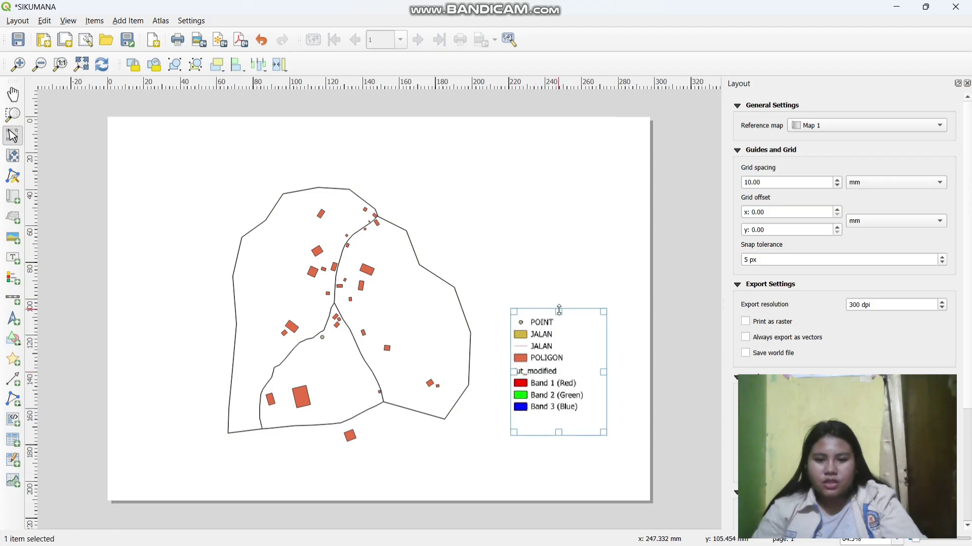
drag(559, 309, 558, 288)
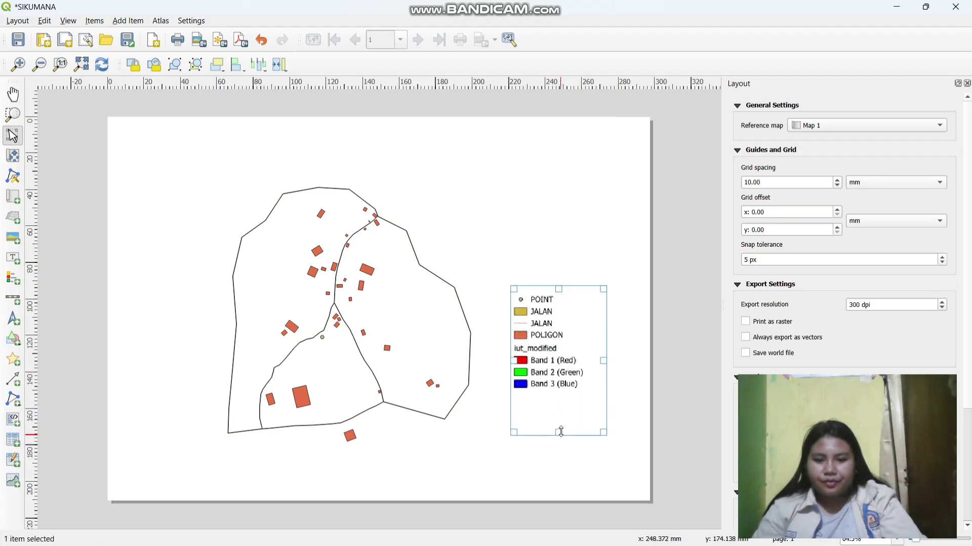
drag(561, 431, 559, 468)
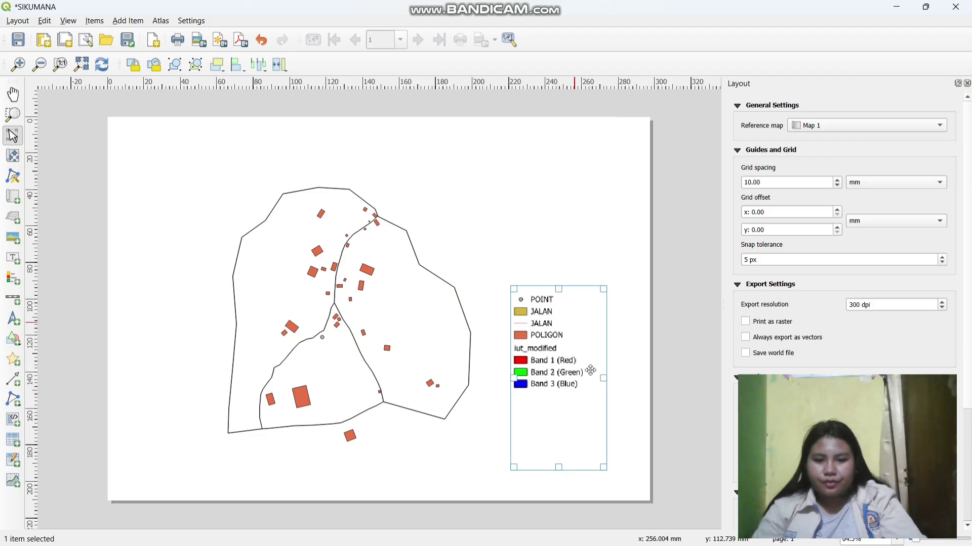
drag(605, 378, 622, 376)
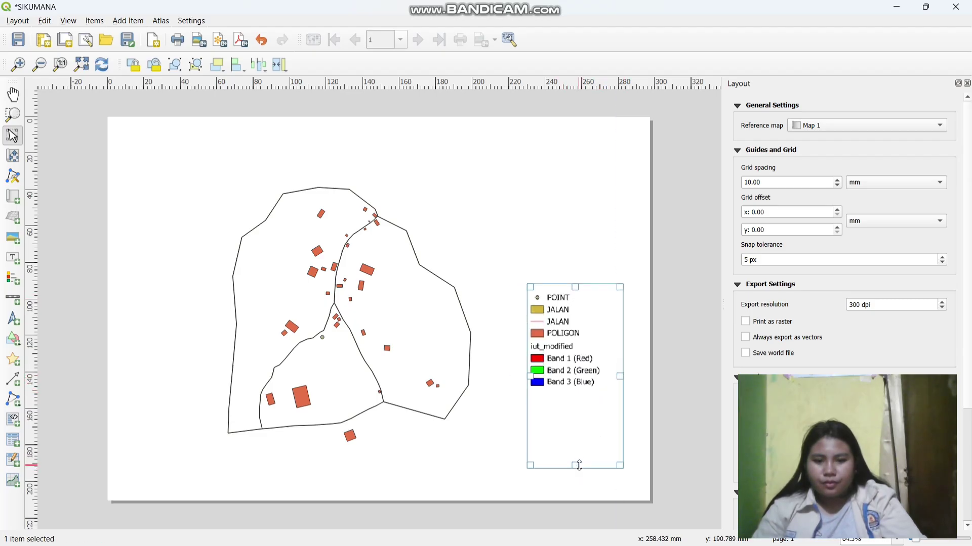
drag(579, 465, 578, 417)
mouse_move(570, 319)
mouse_down()
mouse_move(567, 340)
mouse_move(572, 302)
mouse_up()
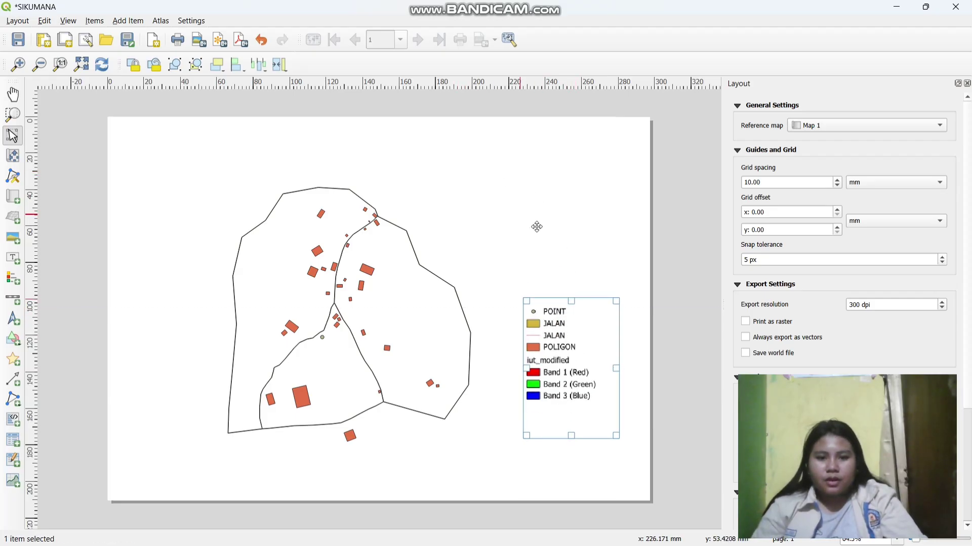
click(533, 243)
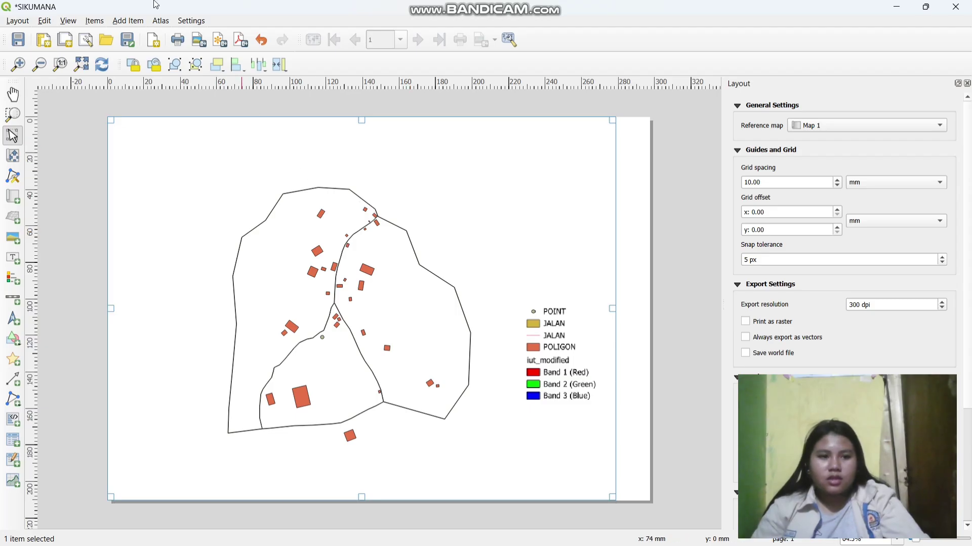
Step: Add a north arrow in the page's upper-right area and move it just above the legend
click(124, 22)
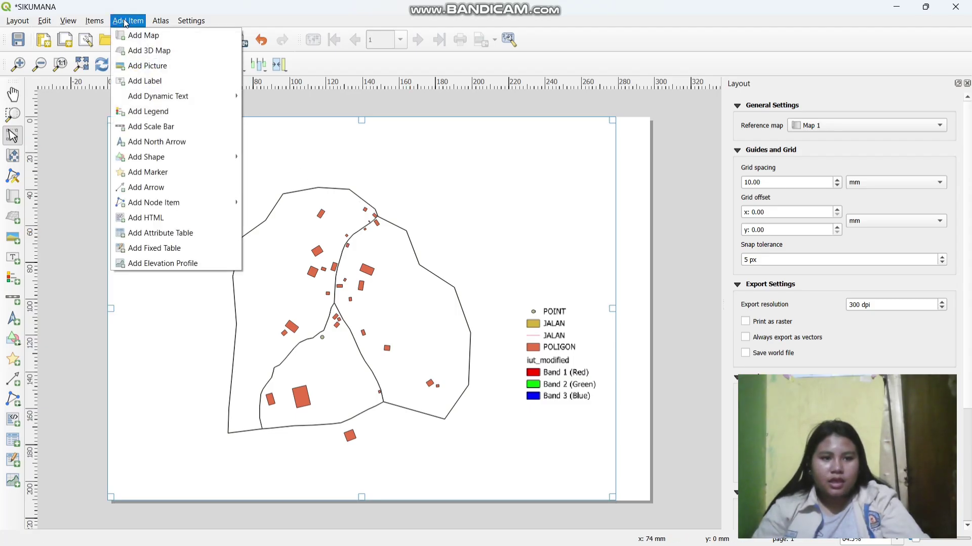
click(157, 142)
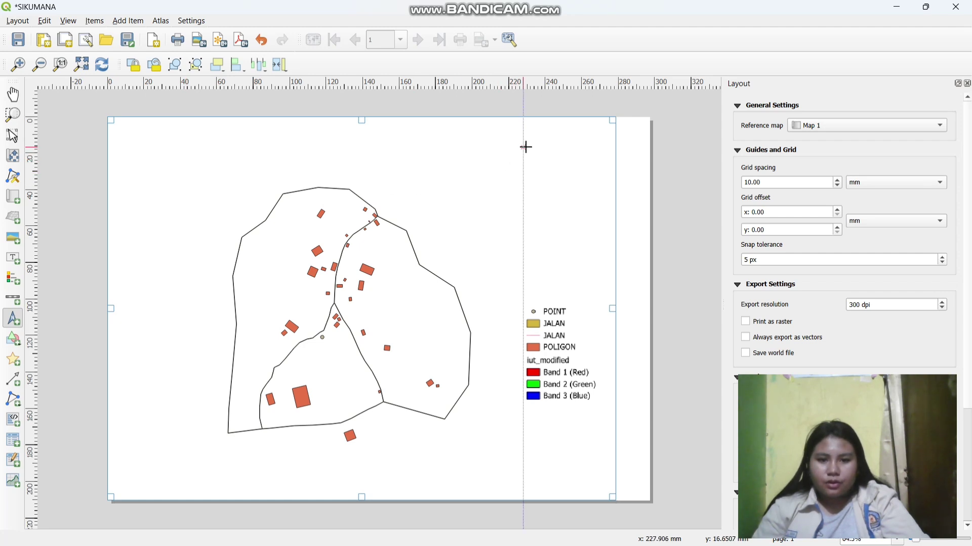
drag(526, 147, 591, 256)
drag(564, 201, 570, 223)
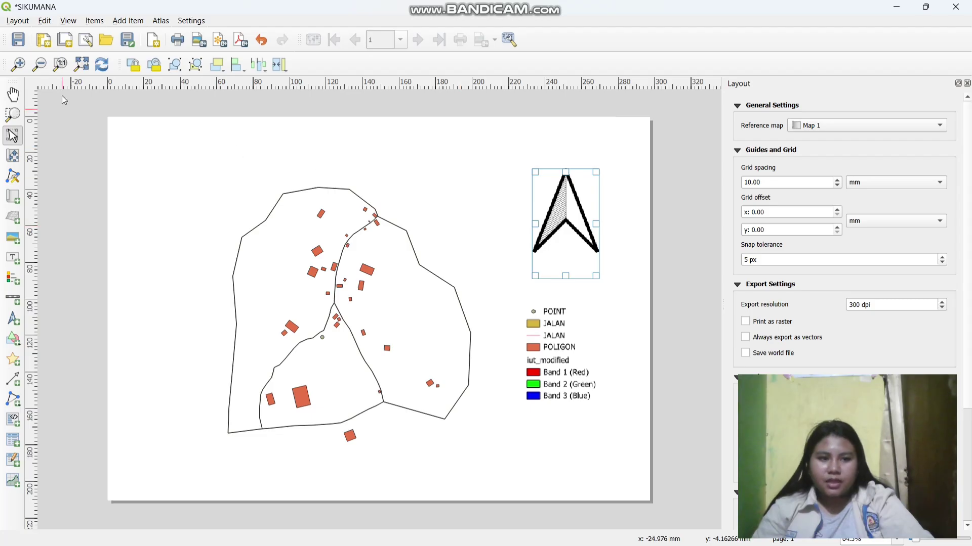
Step: Draw a vertical polyline about 180 mm long near the page's right edge, beside the north arrow and legend
click(128, 23)
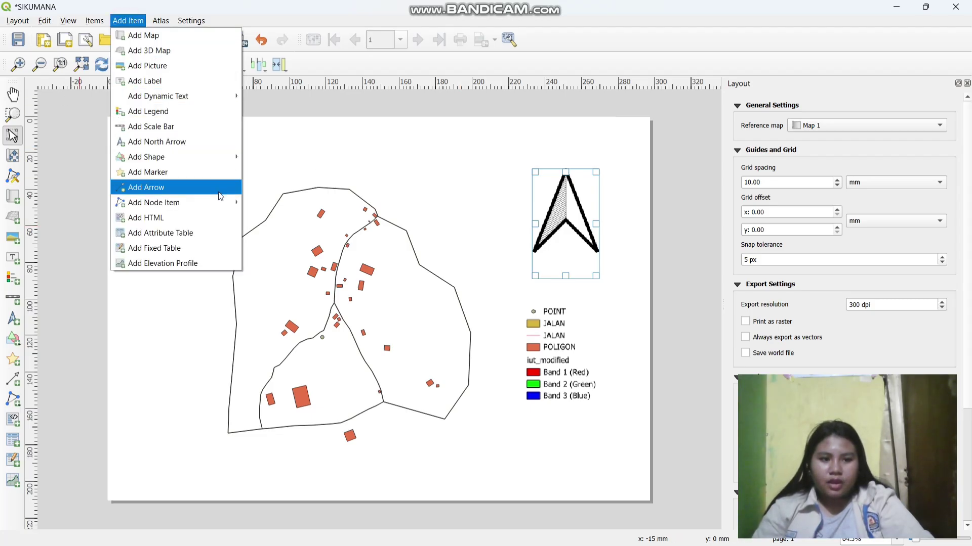
mouse_move(223, 206)
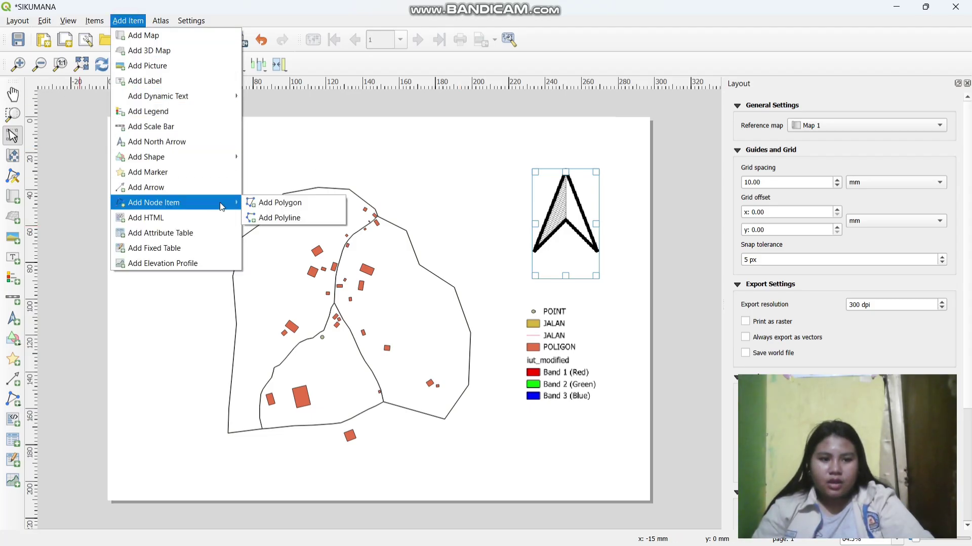
click(273, 218)
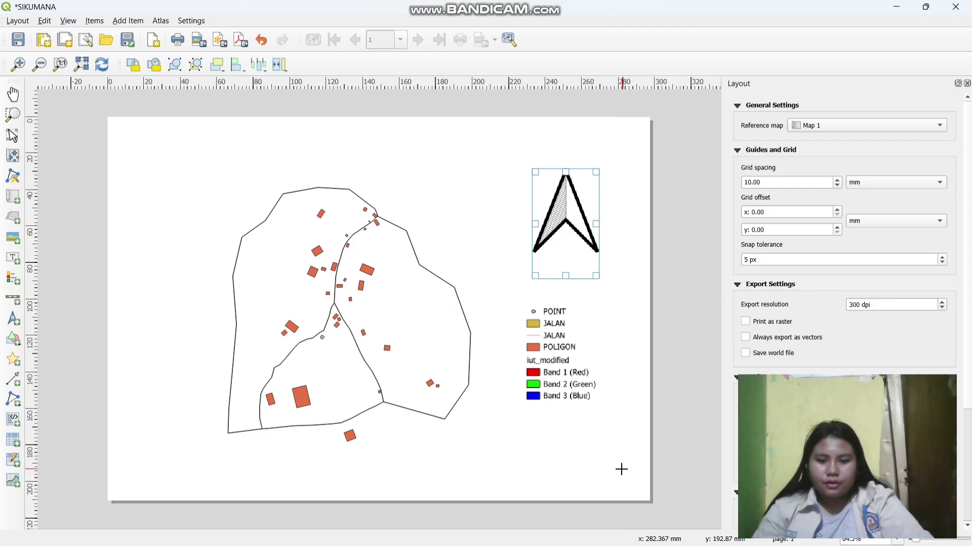
click(619, 470)
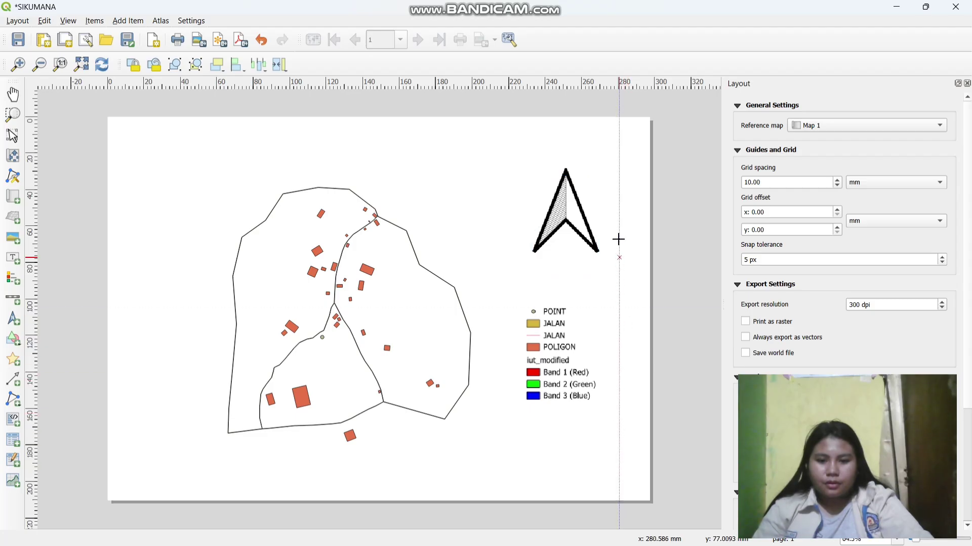
click(618, 142)
right_click(619, 145)
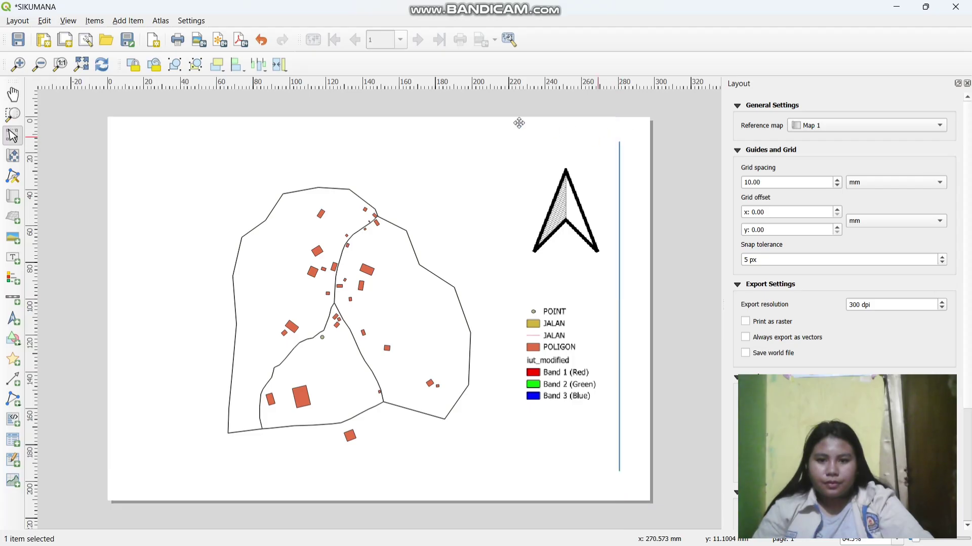
Step: Draw a polyline from the vertical line's top end around the top, left and bottom, forming a frame about 260 by 180 mm
click(135, 21)
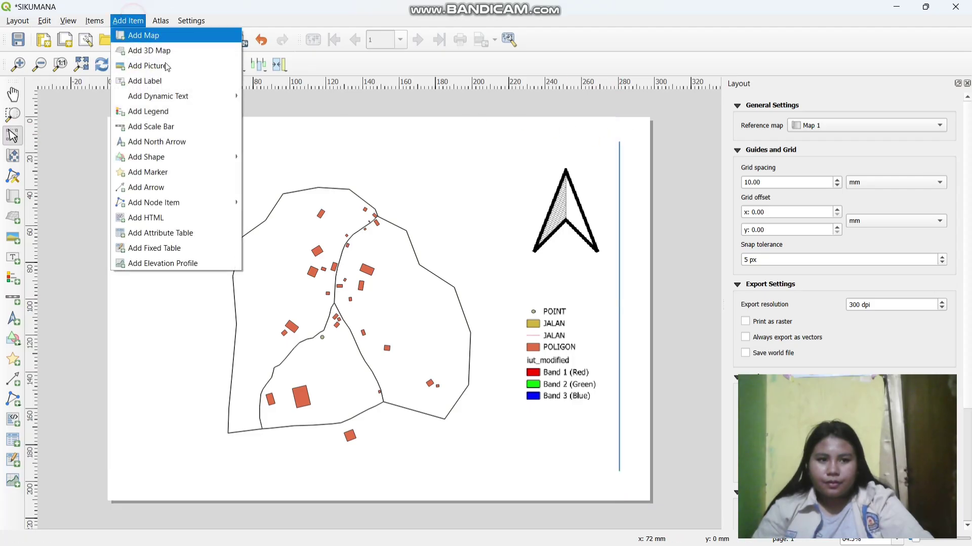
mouse_move(192, 202)
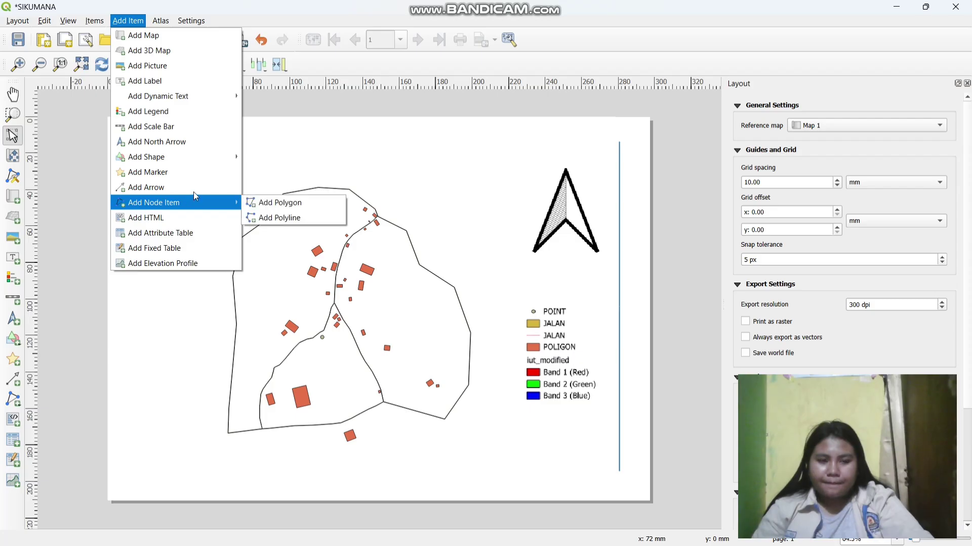
click(276, 218)
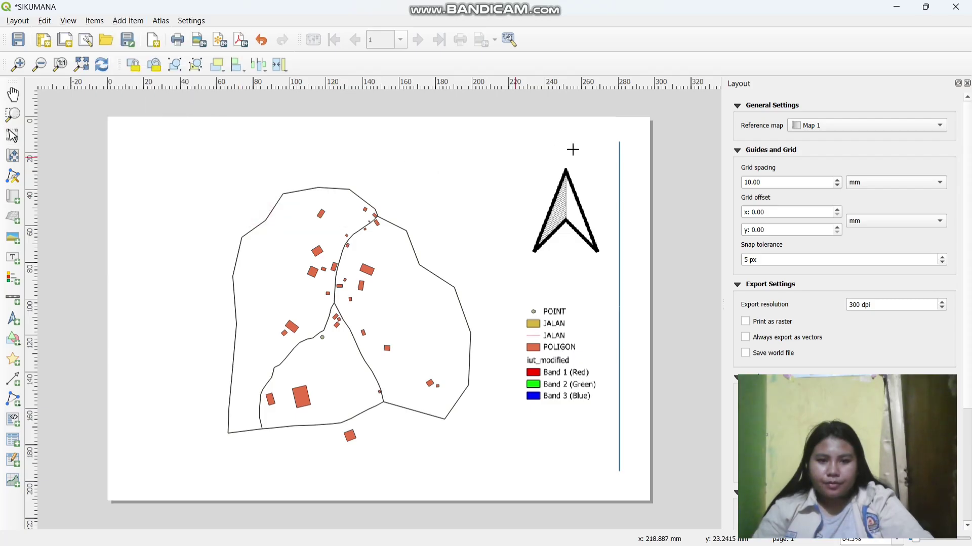
click(620, 143)
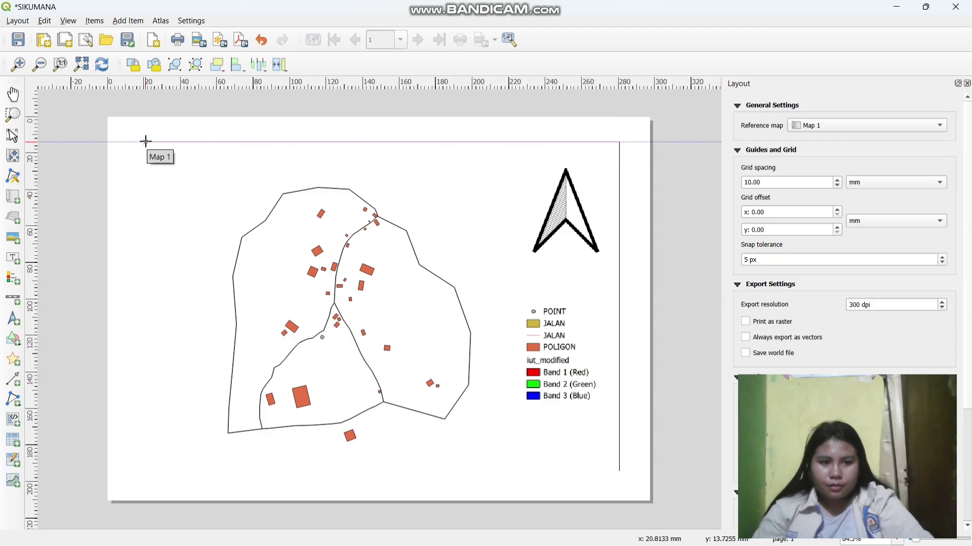
click(145, 142)
right_click(145, 141)
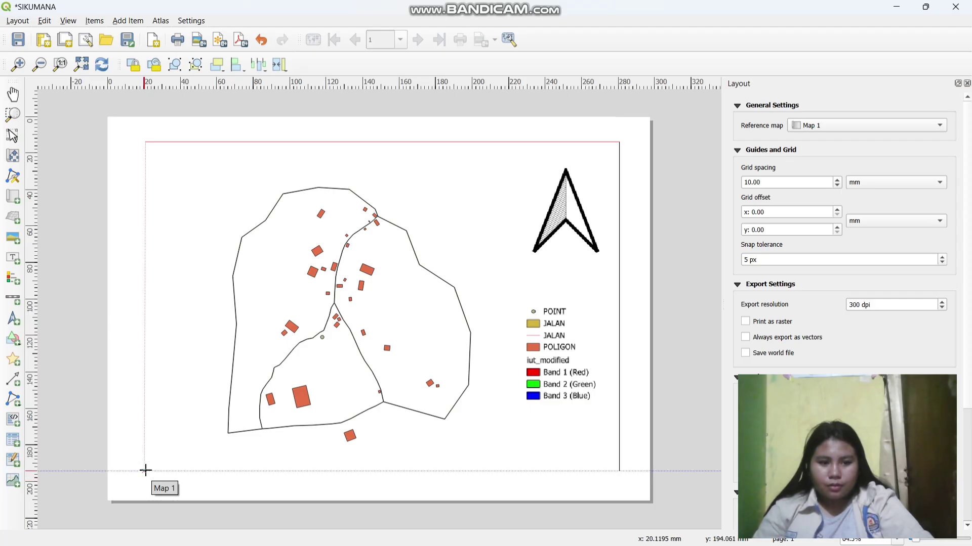
click(146, 470)
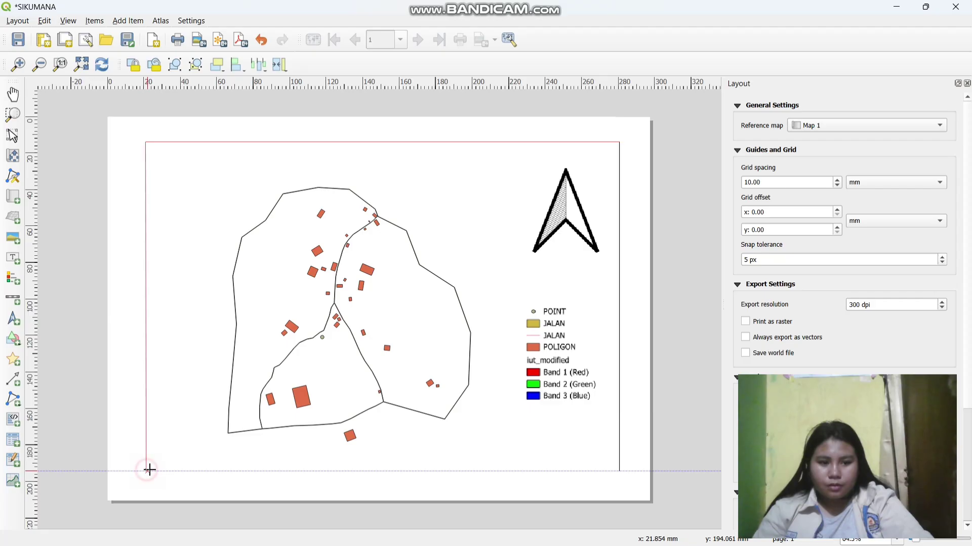
click(619, 472)
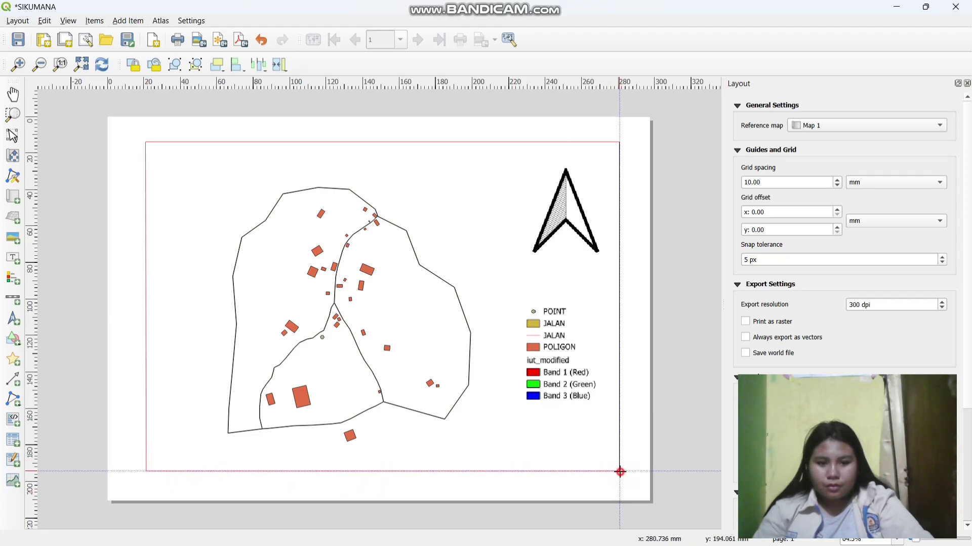
right_click(622, 468)
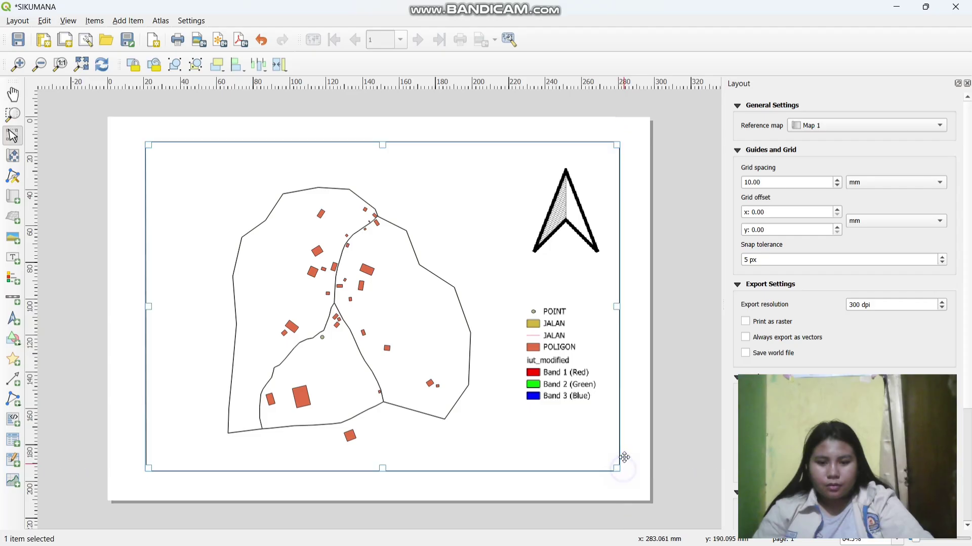
Step: Draw a vertical polyline about 180 mm long from the frame's top edge to its bottom edge, separating the map from the legend and north arrow
click(134, 21)
mouse_move(160, 20)
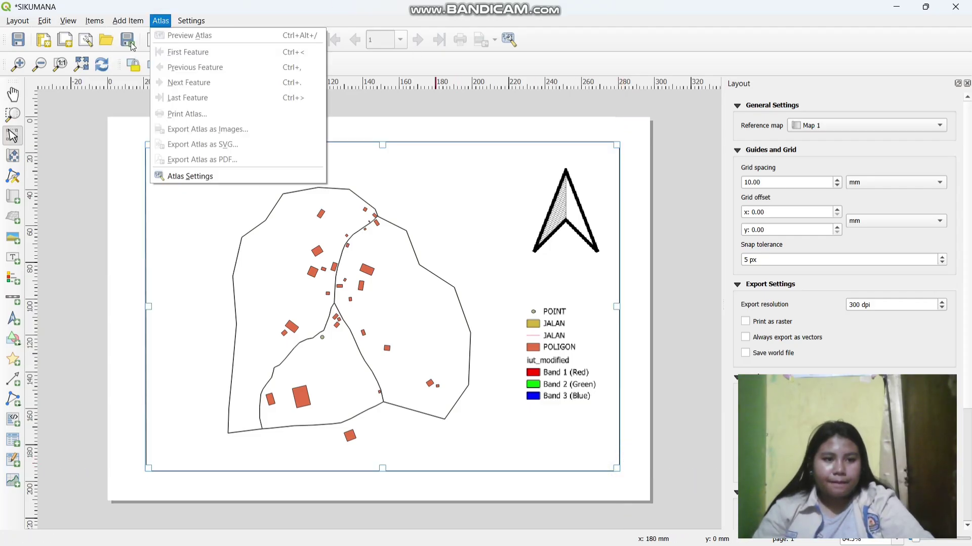
mouse_move(128, 20)
mouse_move(152, 203)
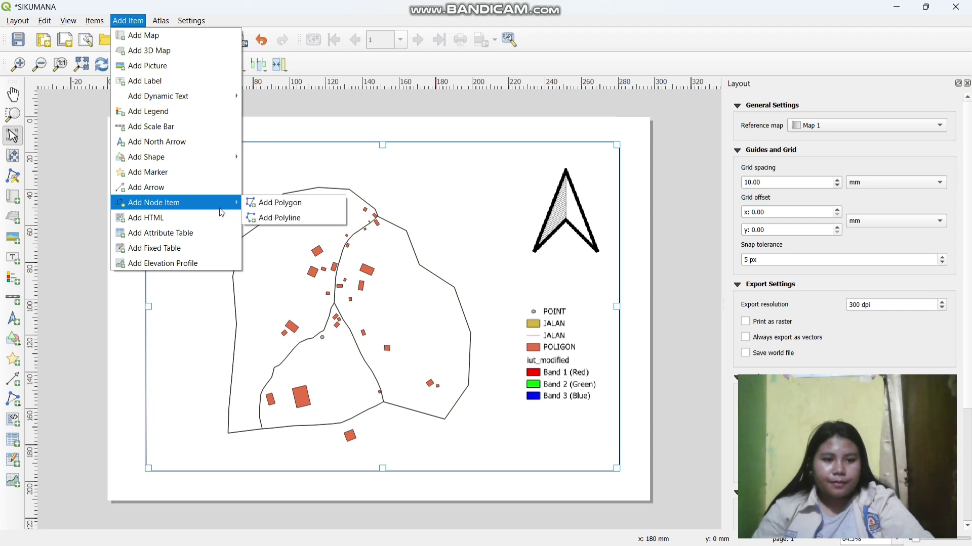
click(272, 219)
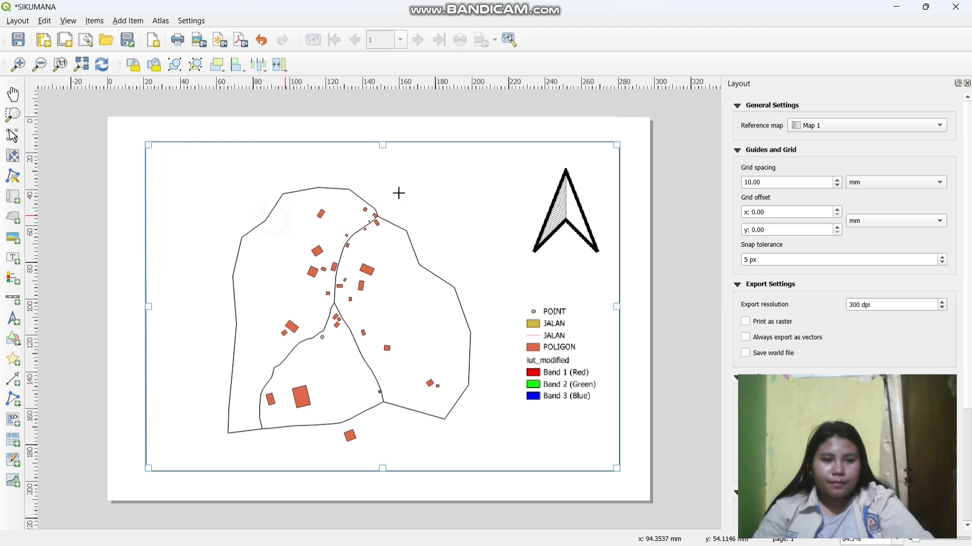
click(499, 142)
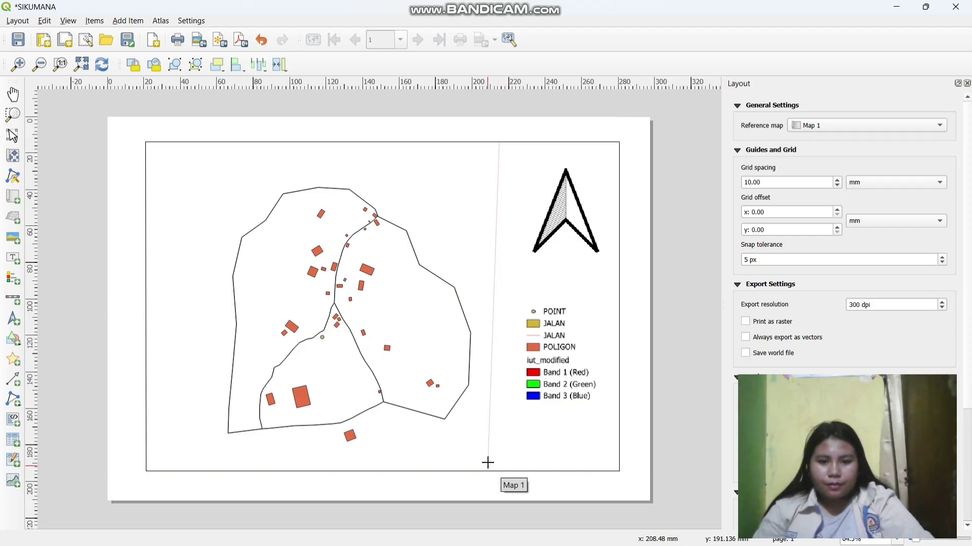
scroll(499, 470, up, 1)
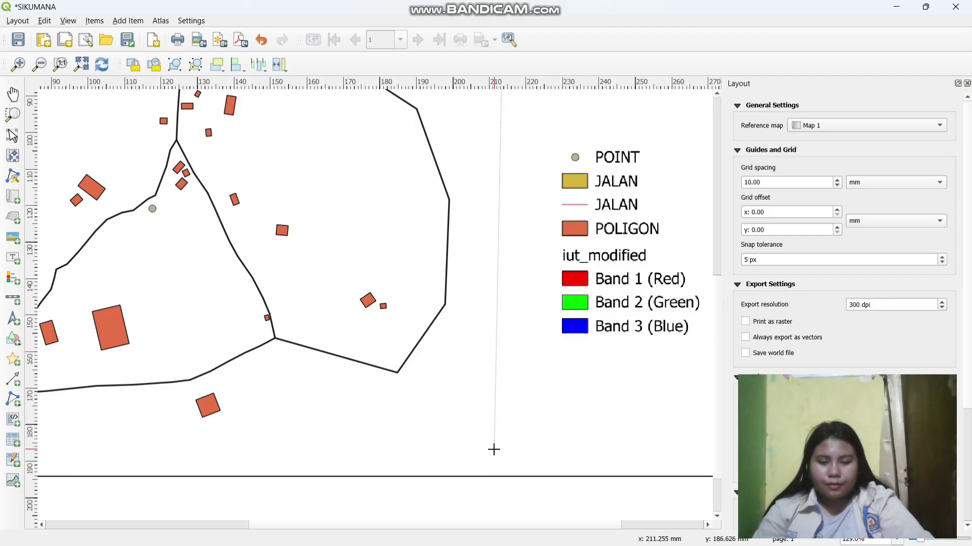
scroll(495, 448, down, 1)
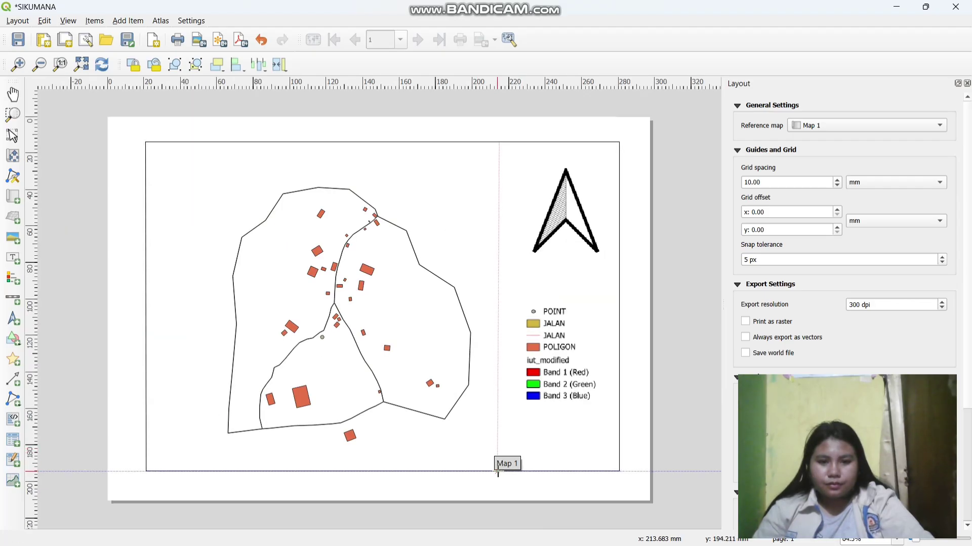
scroll(499, 471, up, 1)
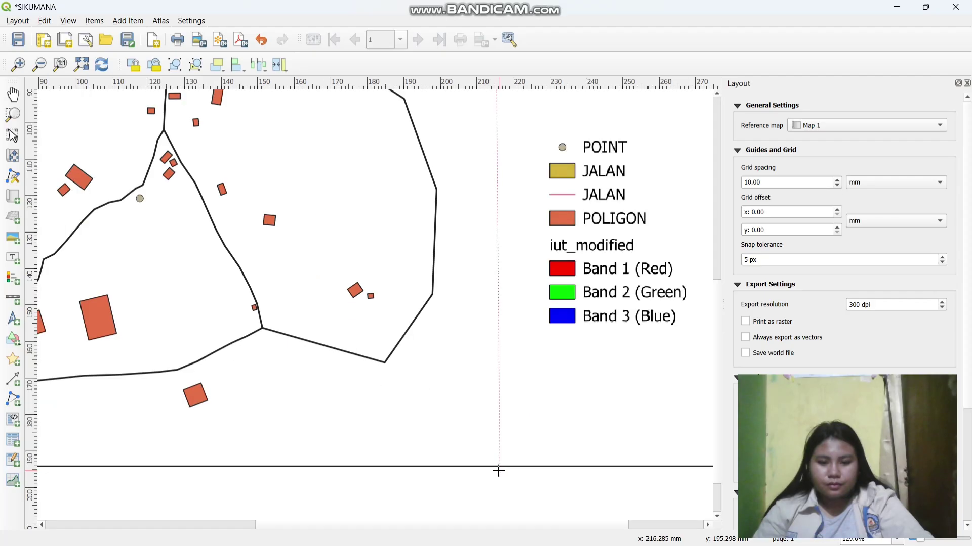
scroll(487, 447, down, 1)
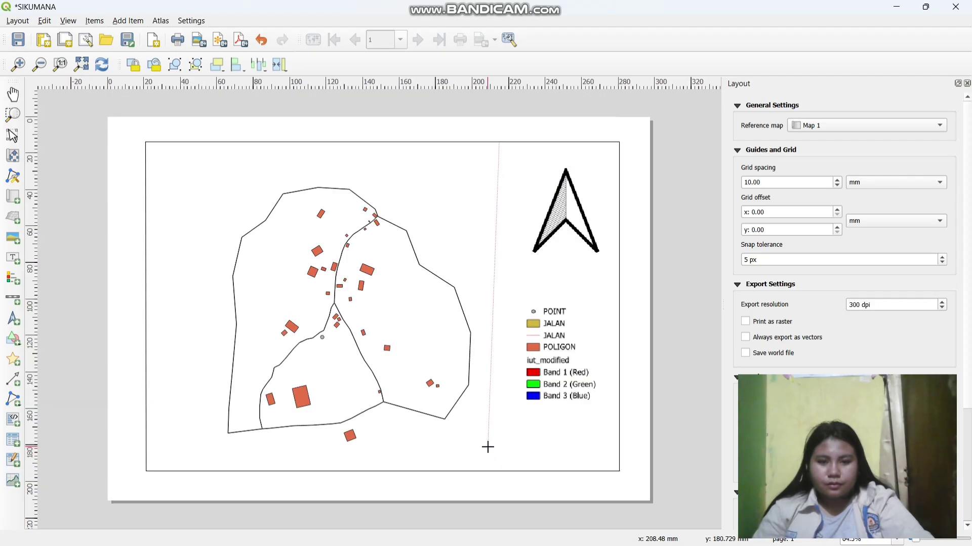
right_click(510, 463)
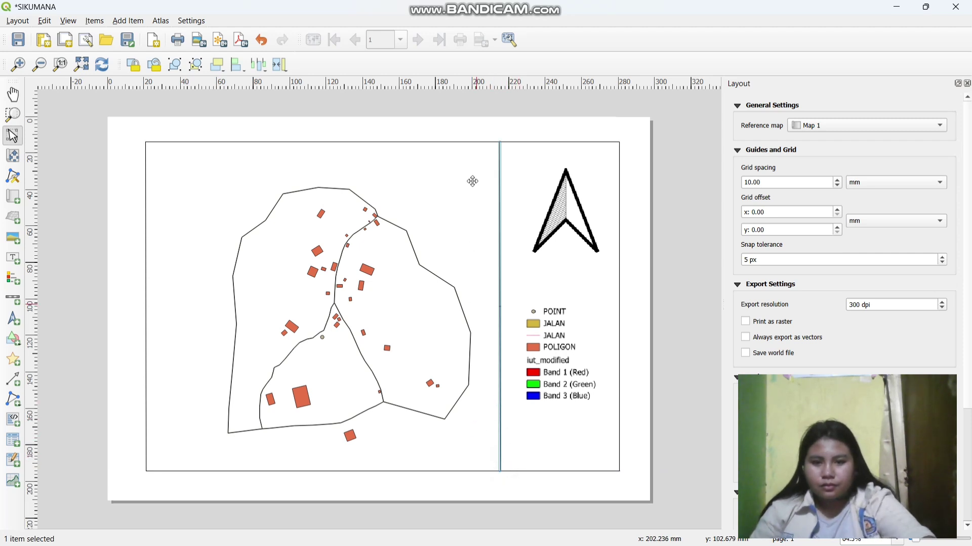
Step: Draw a horizontal polyline about 65 mm long between the north arrow and legend, from the vertical divider to the frame's right edge
click(138, 23)
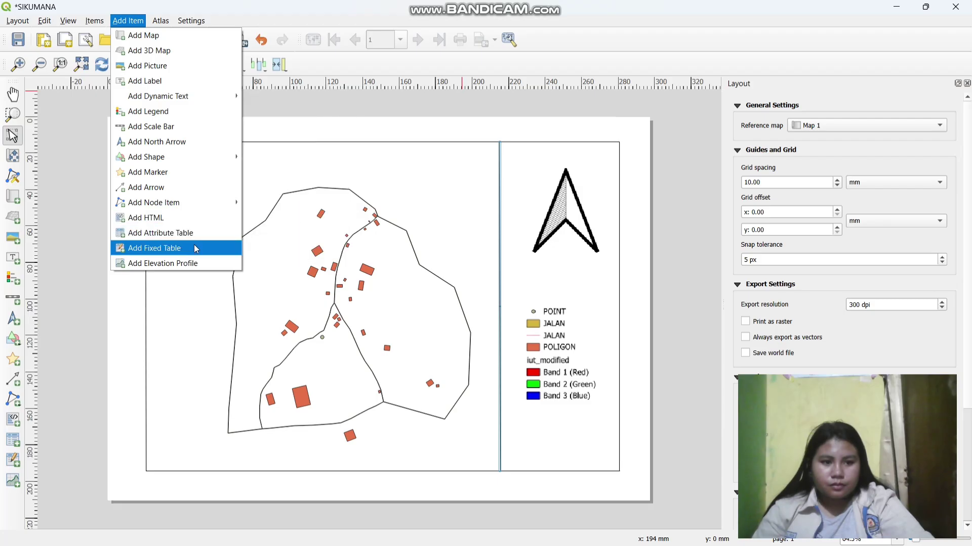
mouse_move(192, 204)
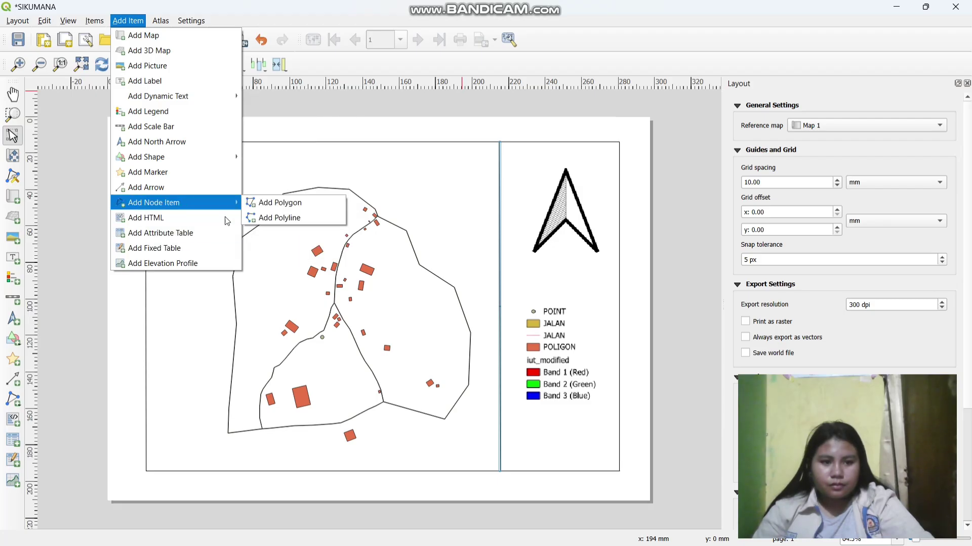
click(275, 218)
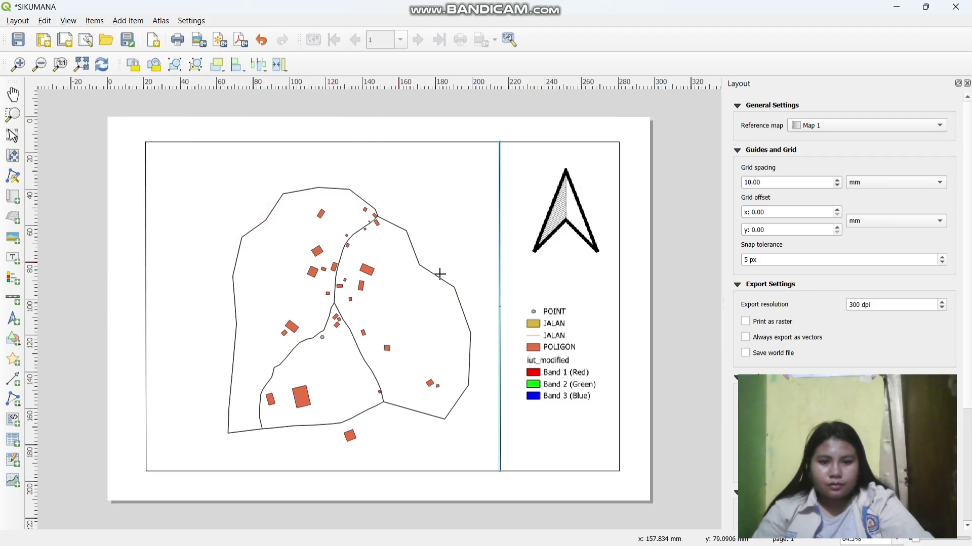
click(500, 289)
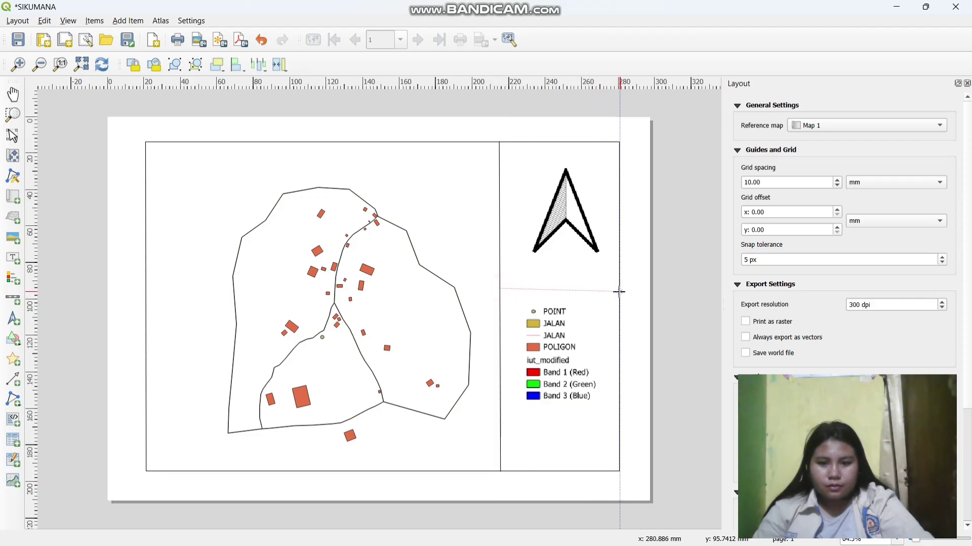
scroll(619, 292, up, 1)
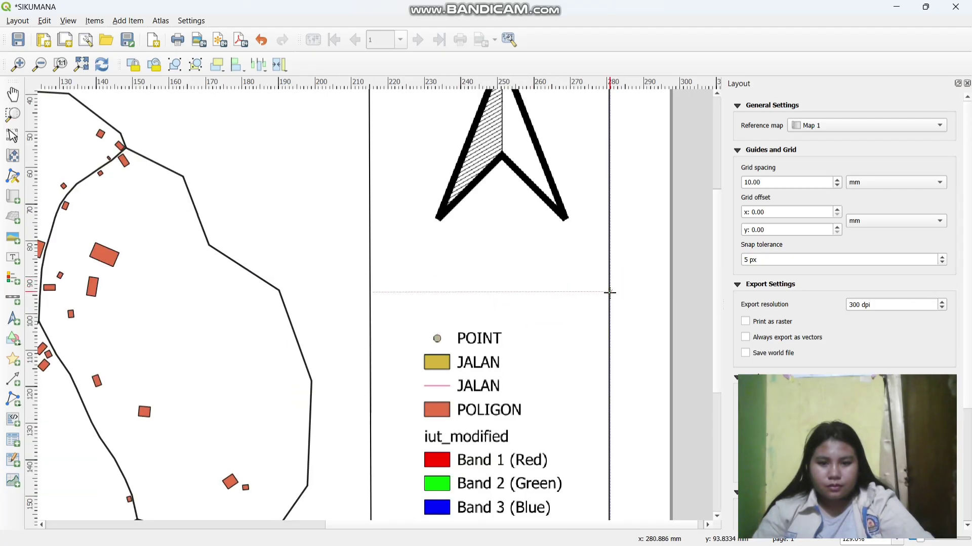
scroll(609, 292, down, 1)
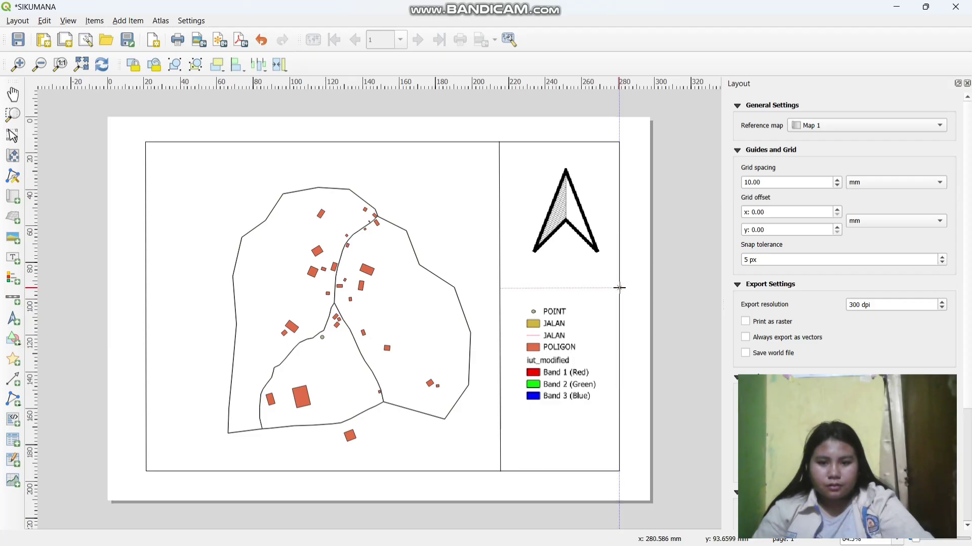
click(618, 288)
right_click(621, 290)
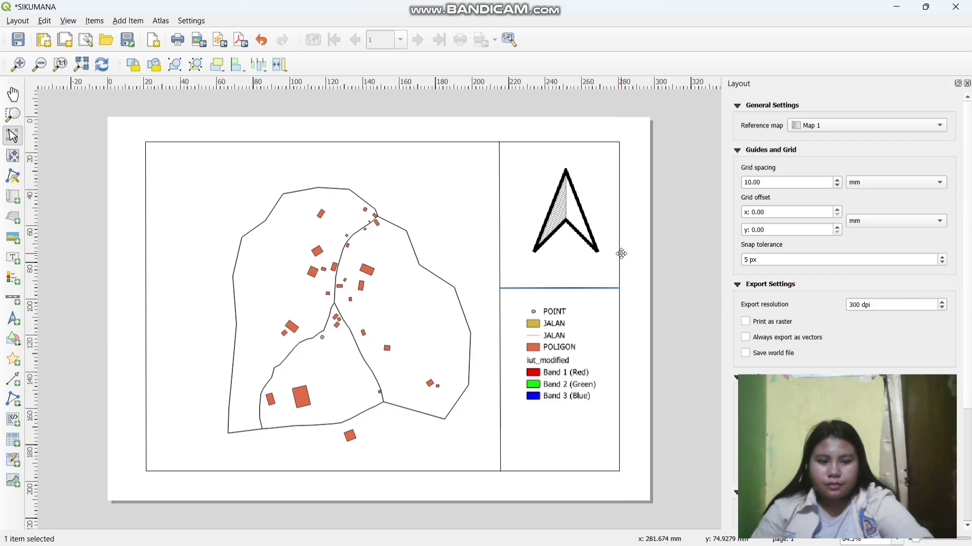
Step: Adjust the north arrow's position inside the upper-right cell of the frame, above the legend
click(574, 302)
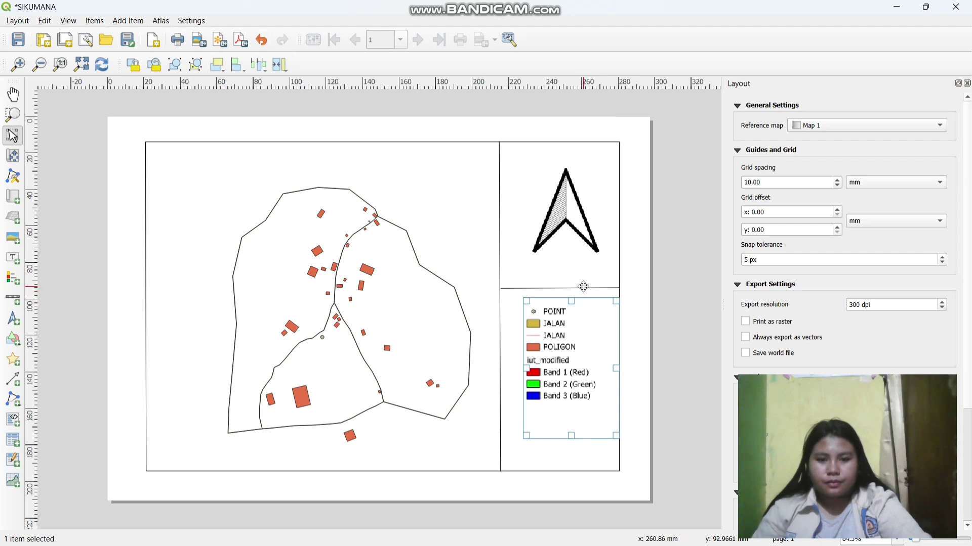
click(588, 276)
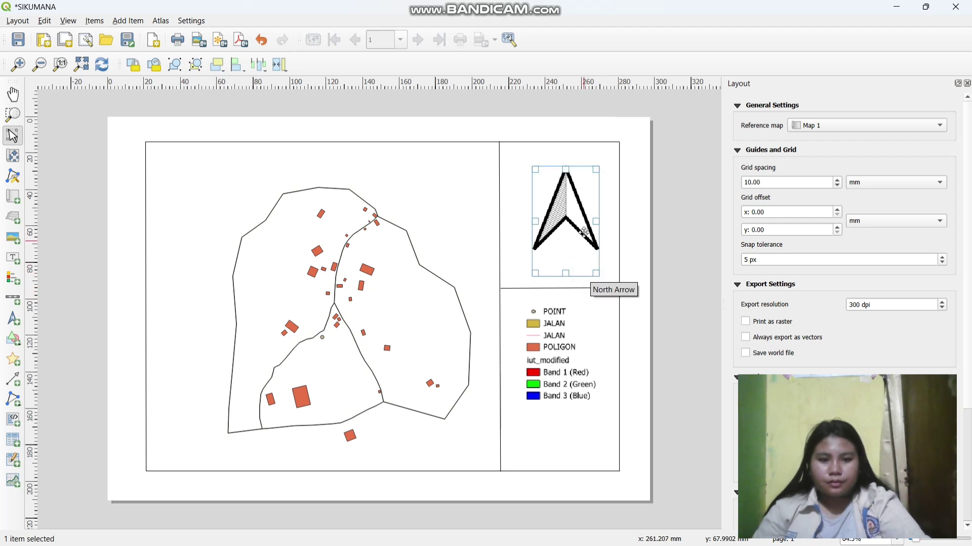
drag(581, 240, 583, 238)
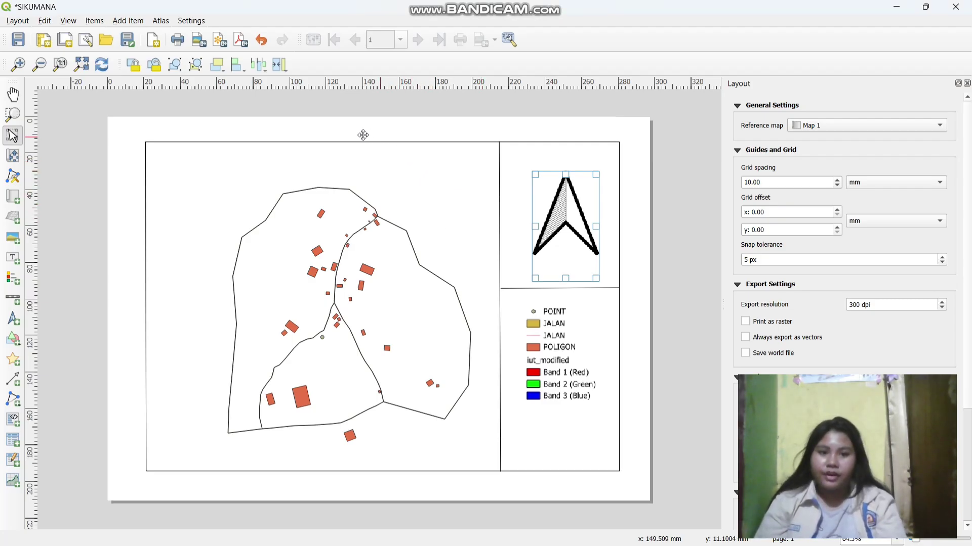
Step: Export the layout as a PDF named SIKUMANA in the Downloads folder
click(241, 40)
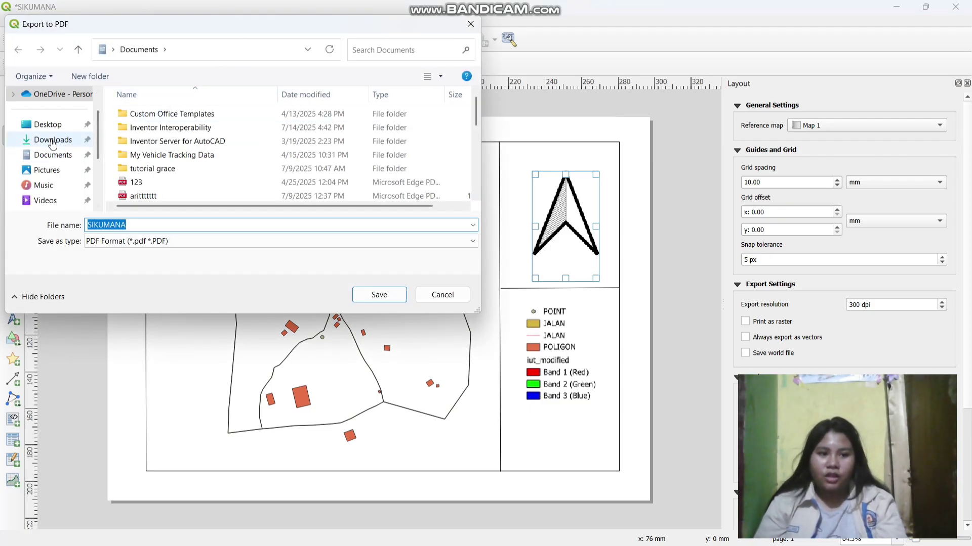
click(93, 145)
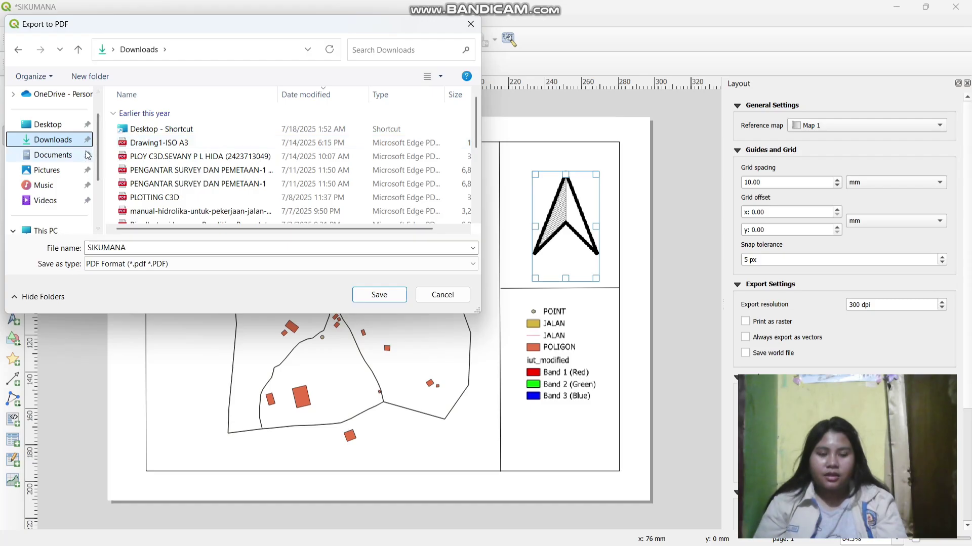
click(375, 295)
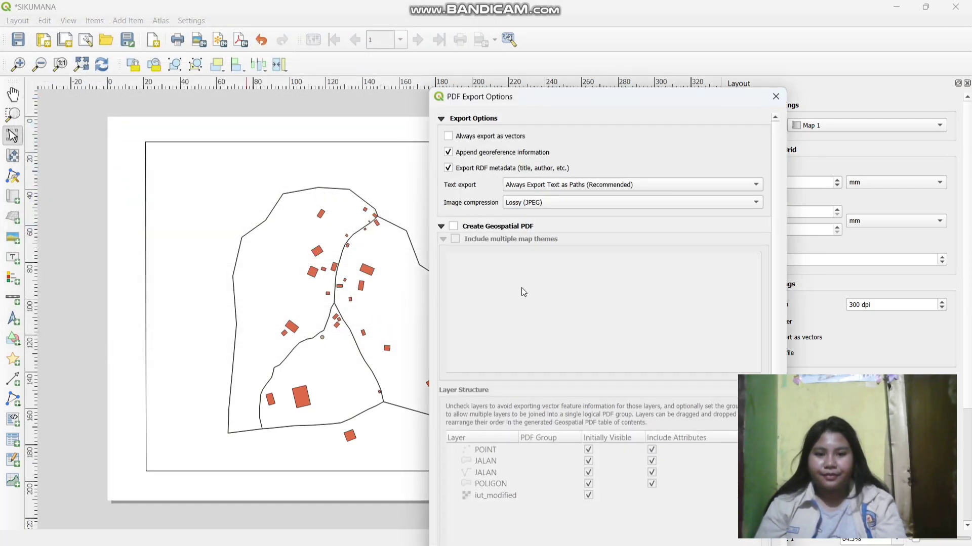
Step: Enable Create Geospatial PDF in the PDF export options and save the export
scroll(602, 296, down, 2)
scroll(603, 298, up, 2)
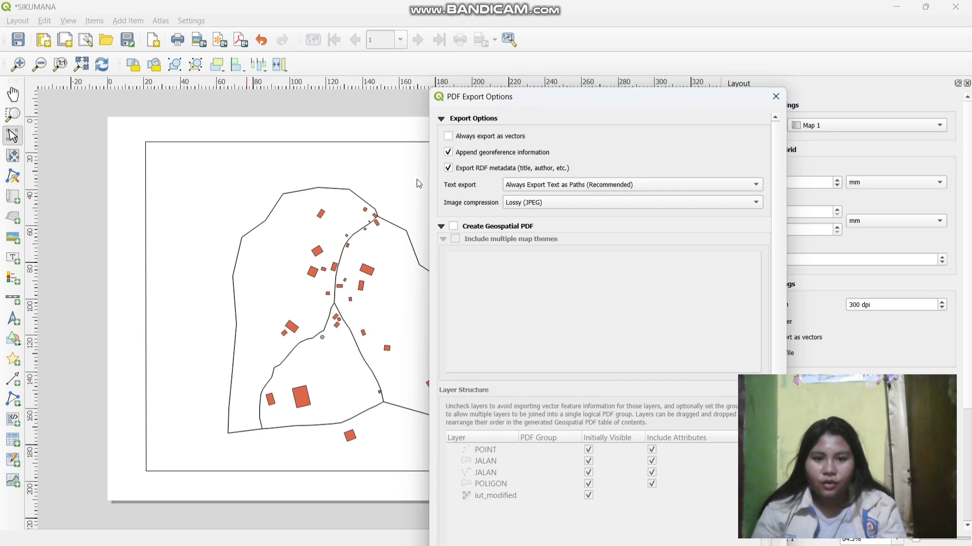
click(457, 229)
scroll(529, 333, down, 2)
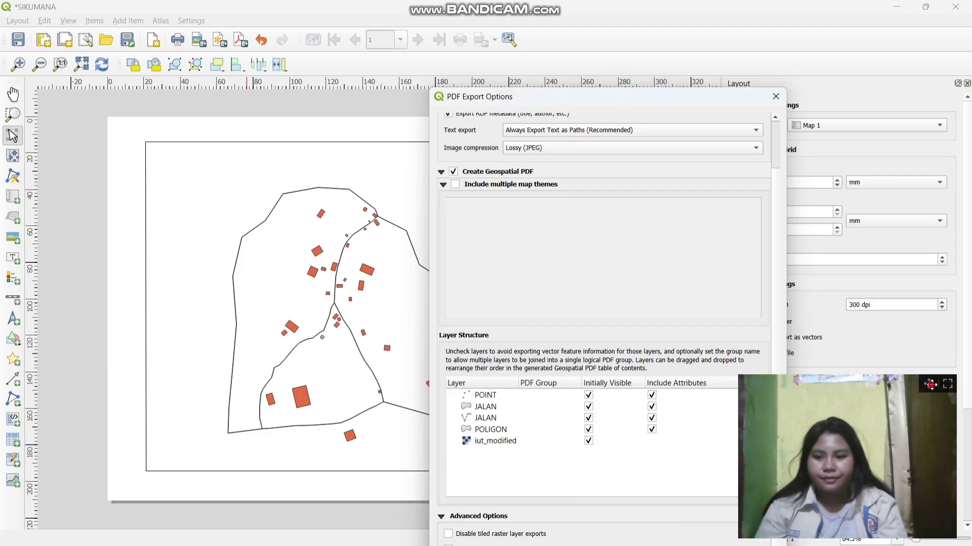
drag(932, 380, 925, 307)
drag(699, 88, 681, 201)
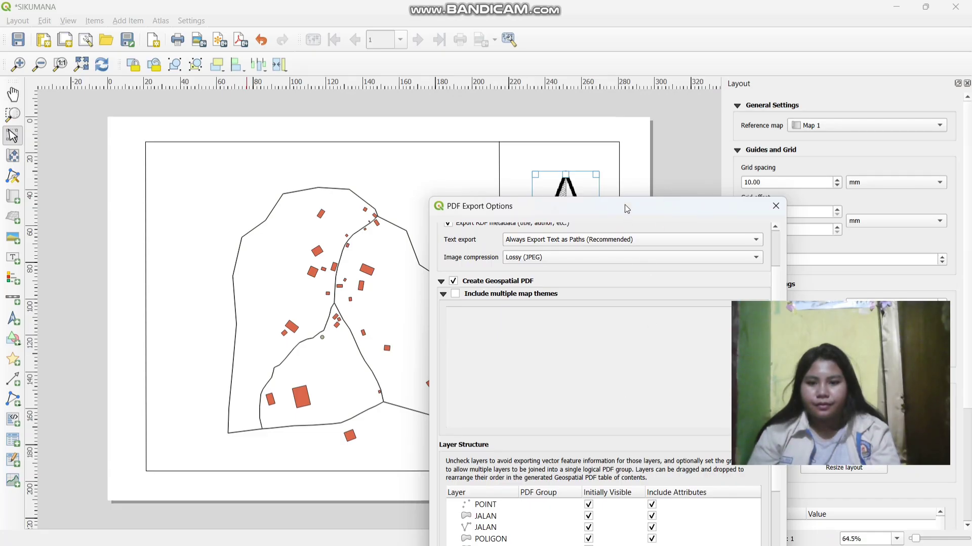
drag(660, 200, 628, 80)
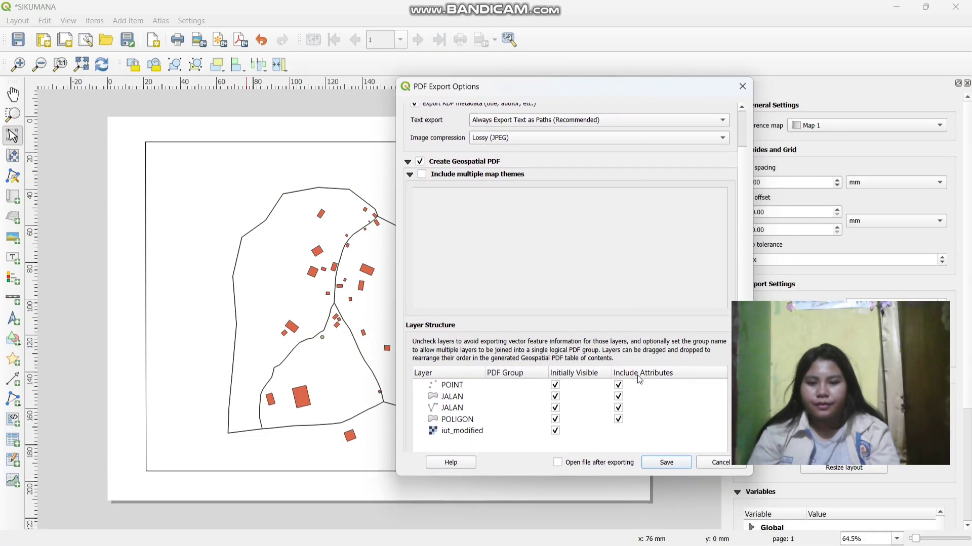
click(678, 460)
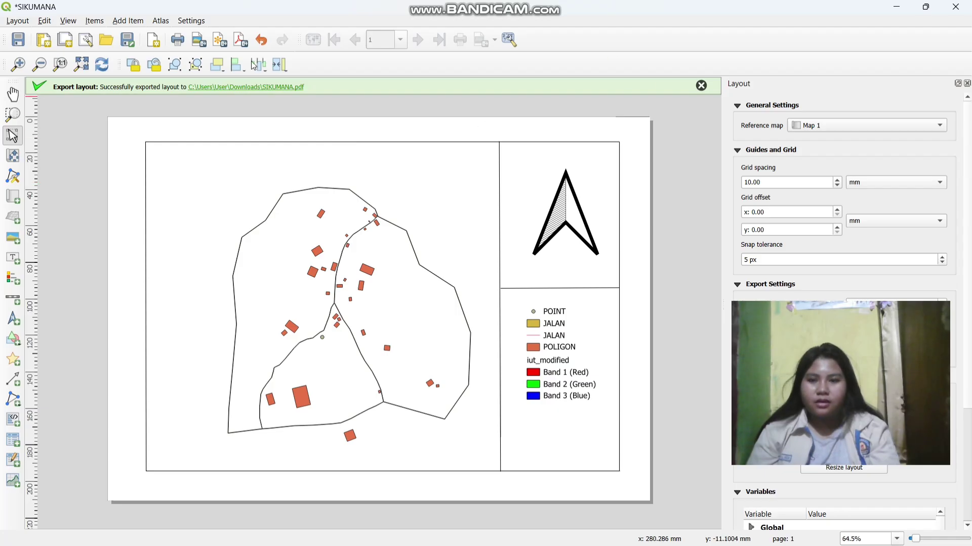
Step: Open the exported SIKUMANA PDF from the Downloads folder and review the map page
click(294, 89)
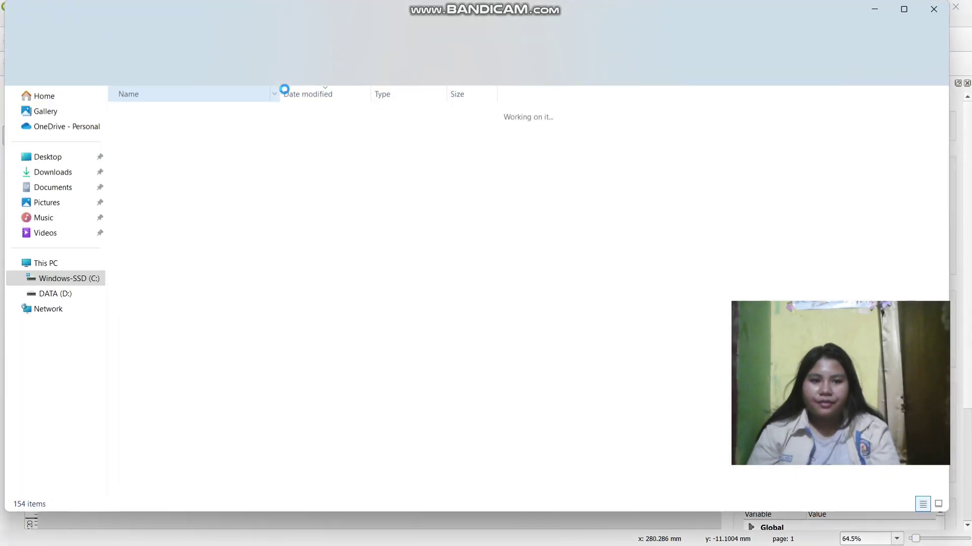
double_click(263, 127)
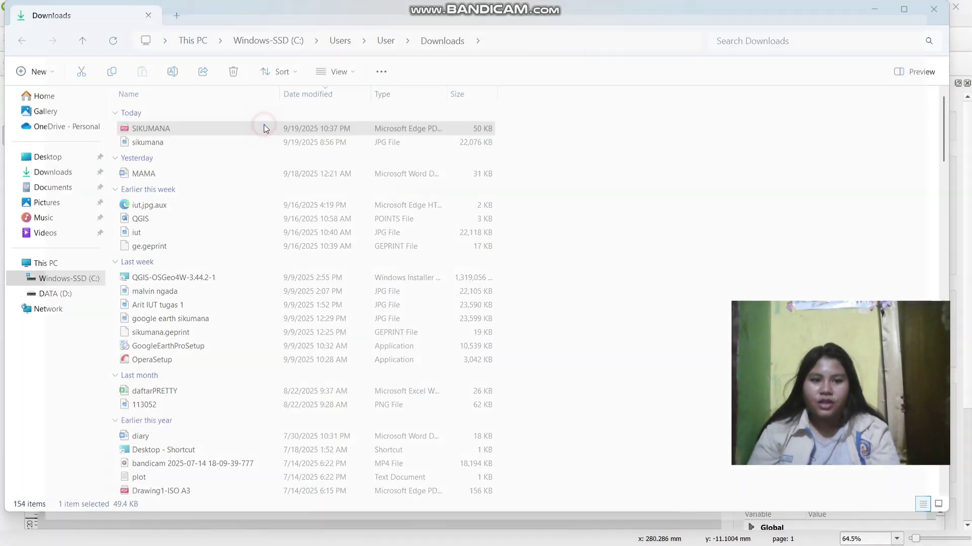
scroll(469, 226, down, 1)
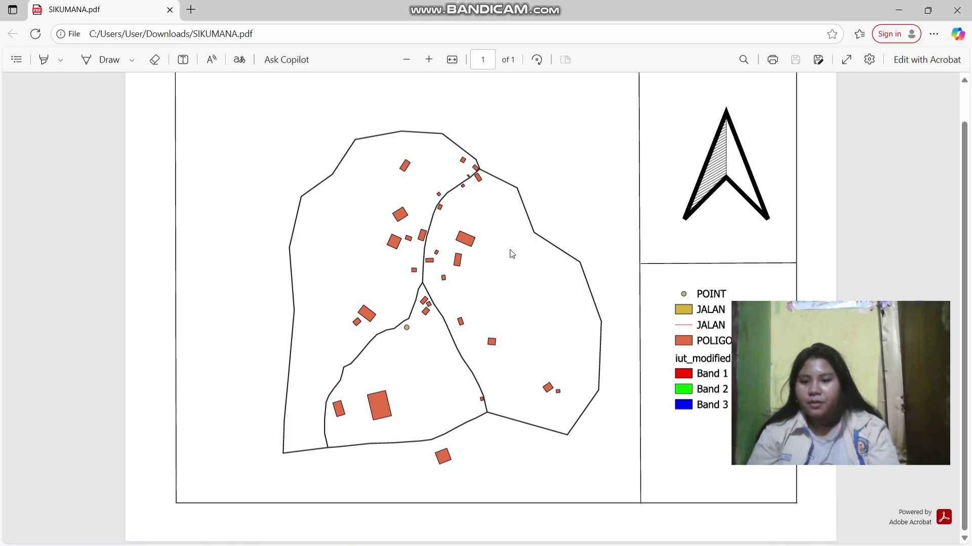
mouse_move(867, 354)
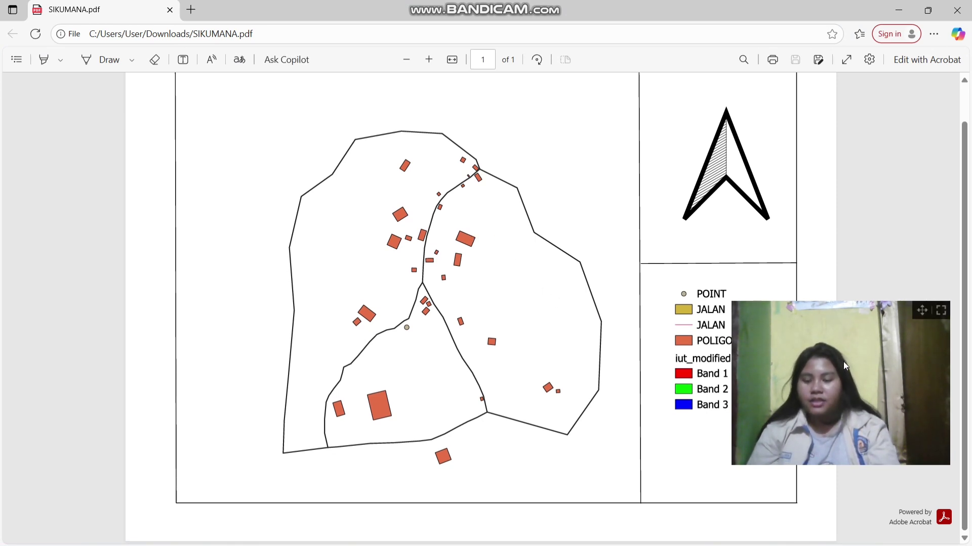